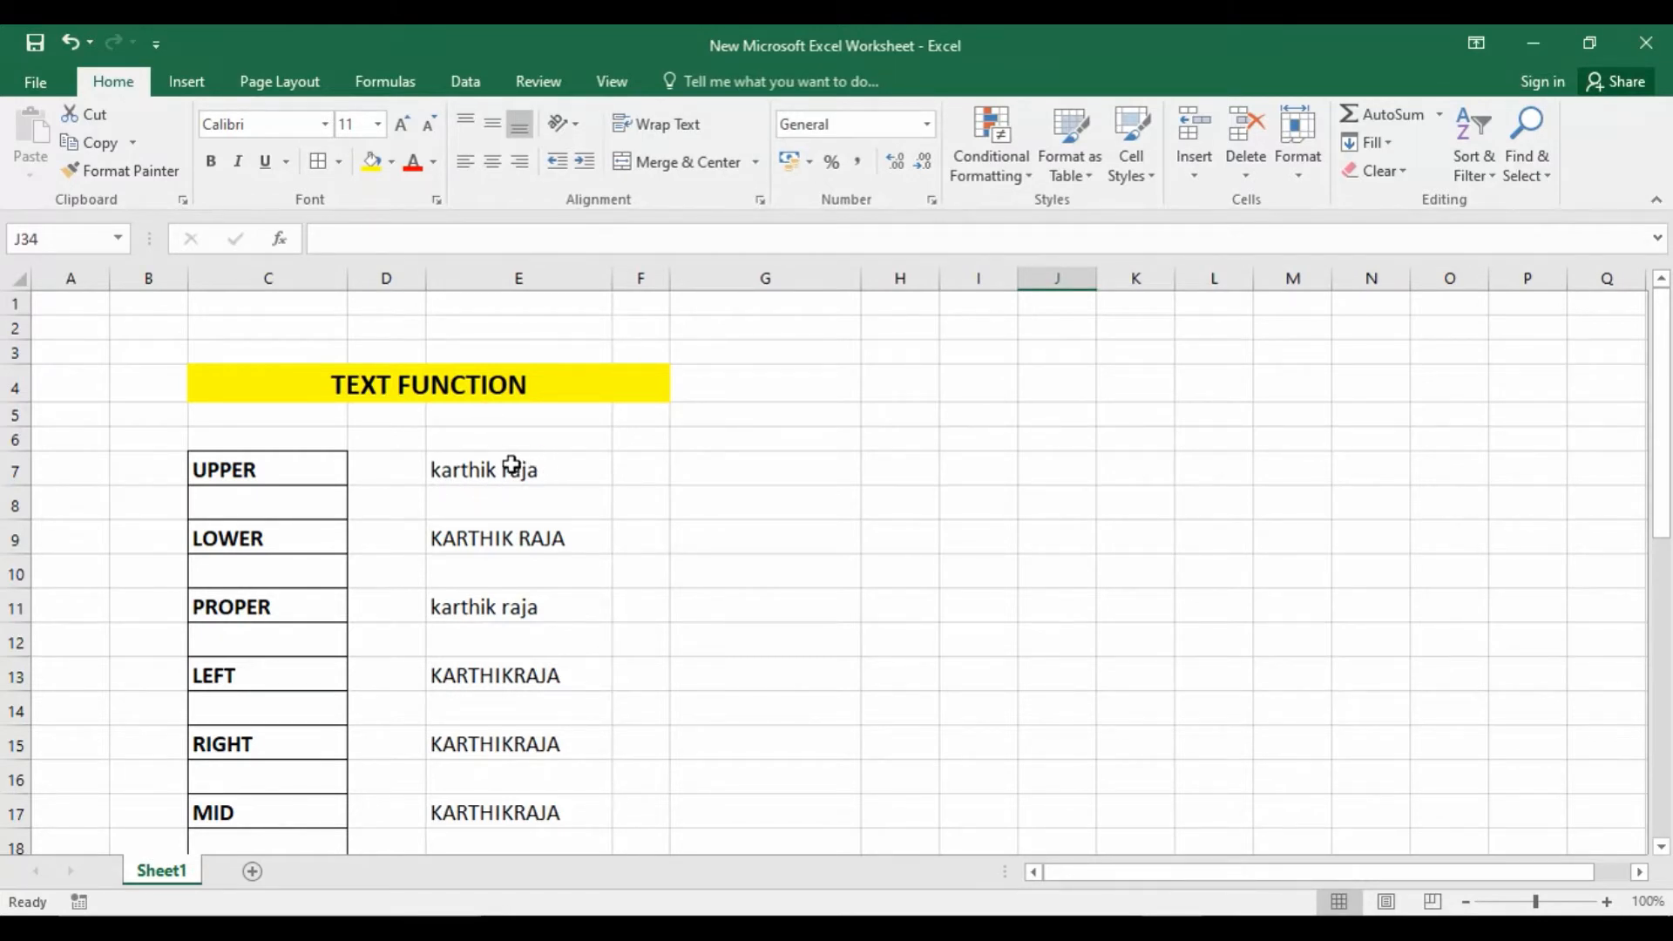
Enter the formula =UPPER(E7) in cell G7 to convert the UPPER row's text to capitals
{"action": "left_click", "coordinate": [737, 473]}
{"action": "type", "text": "="}
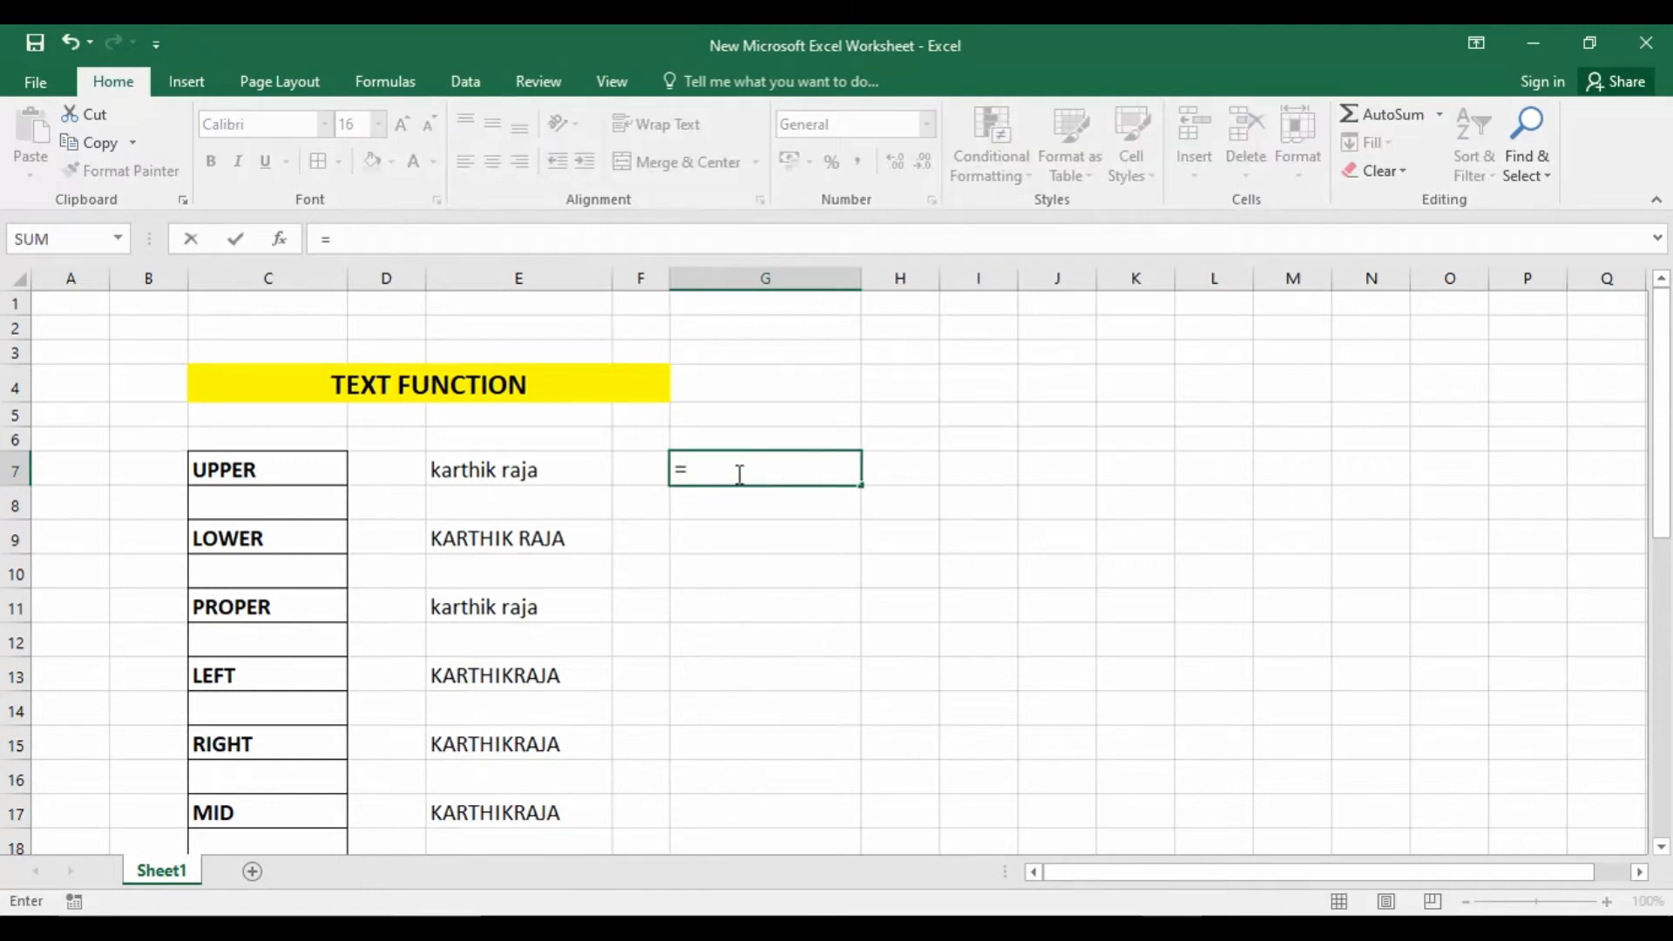
{"action": "type", "text": "UPP"}
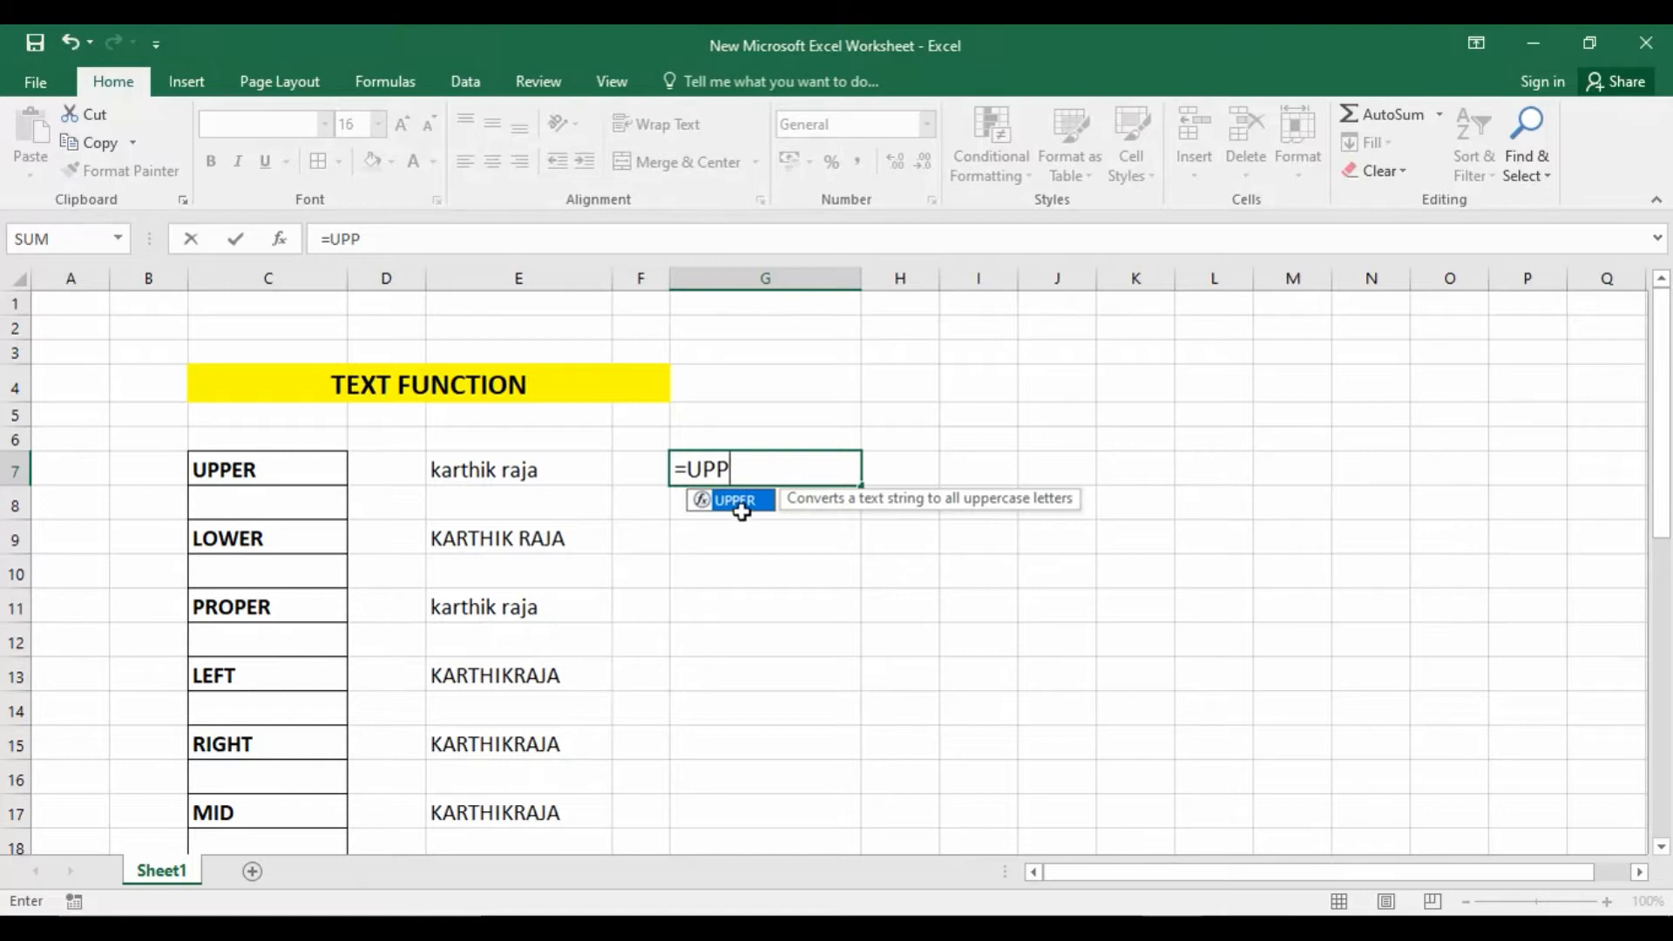
{"action": "double_click", "coordinate": [742, 503]}
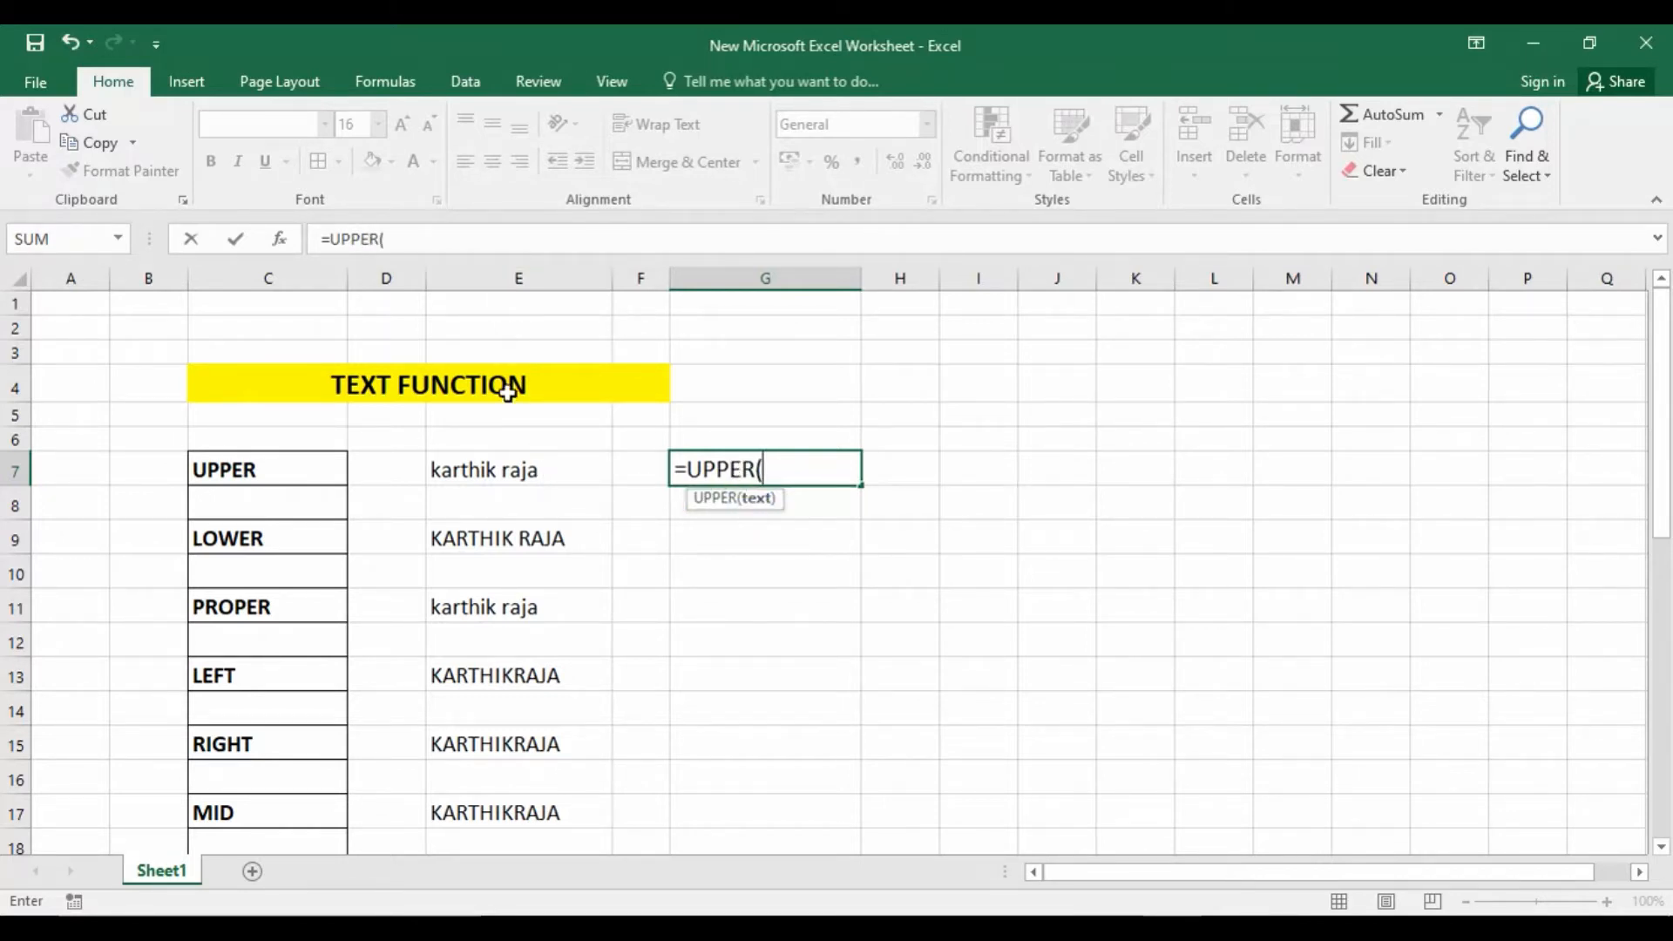
{"action": "left_click", "coordinate": [521, 476]}
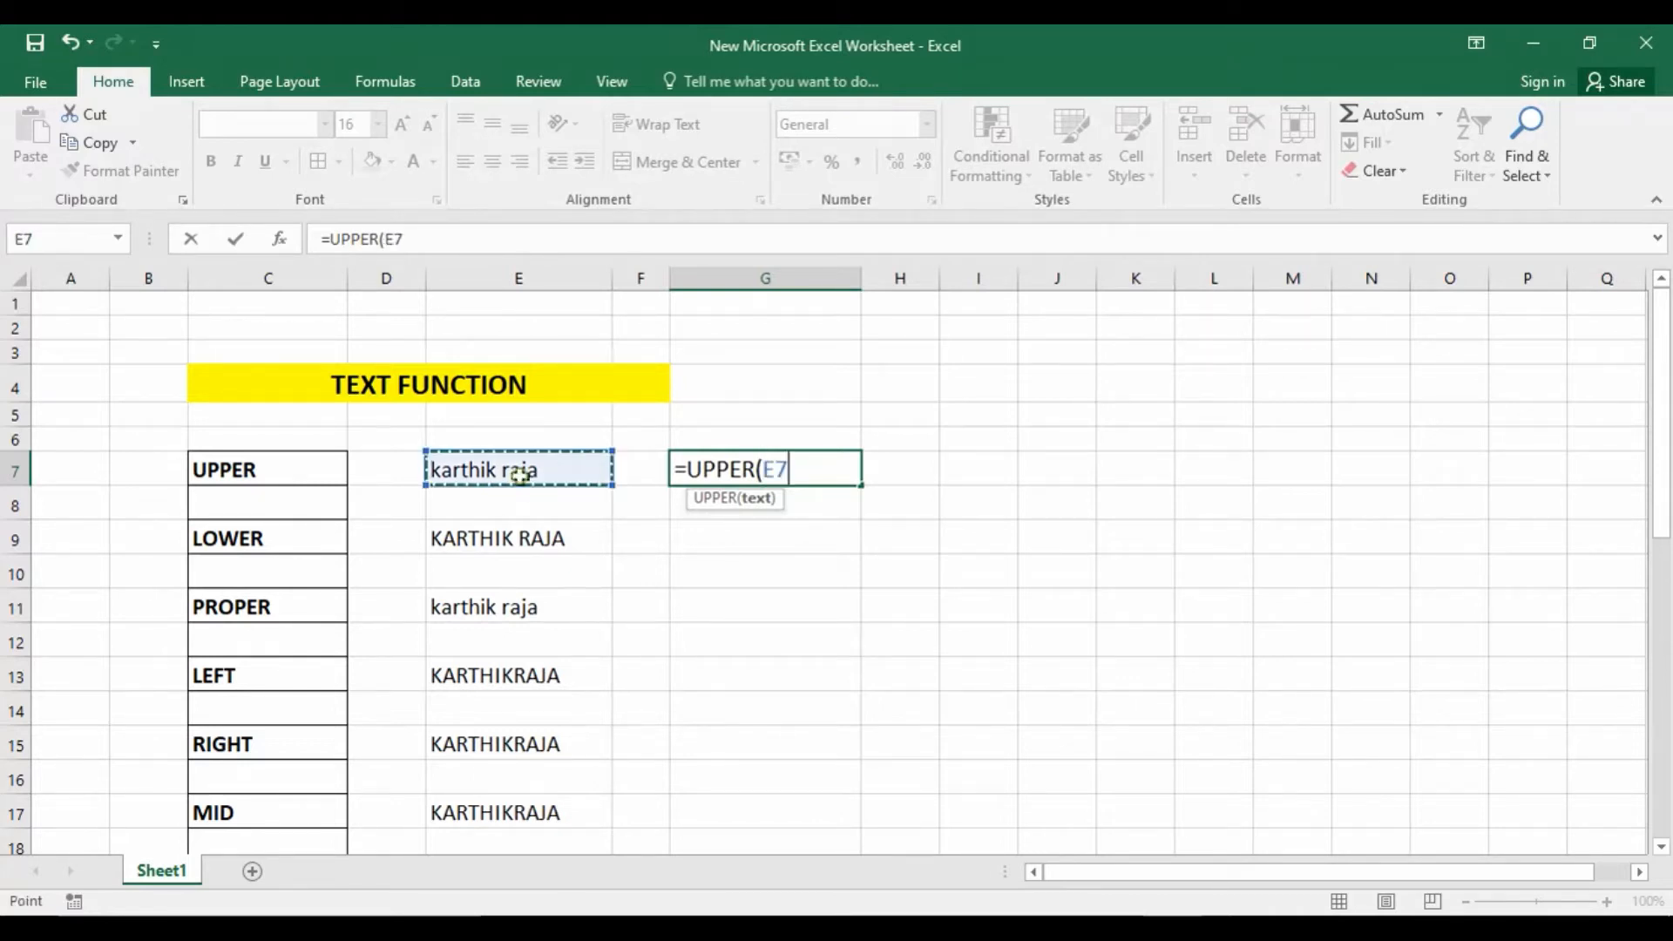
{"action": "type", "text": ")"}
{"action": "key", "text": "Return"}
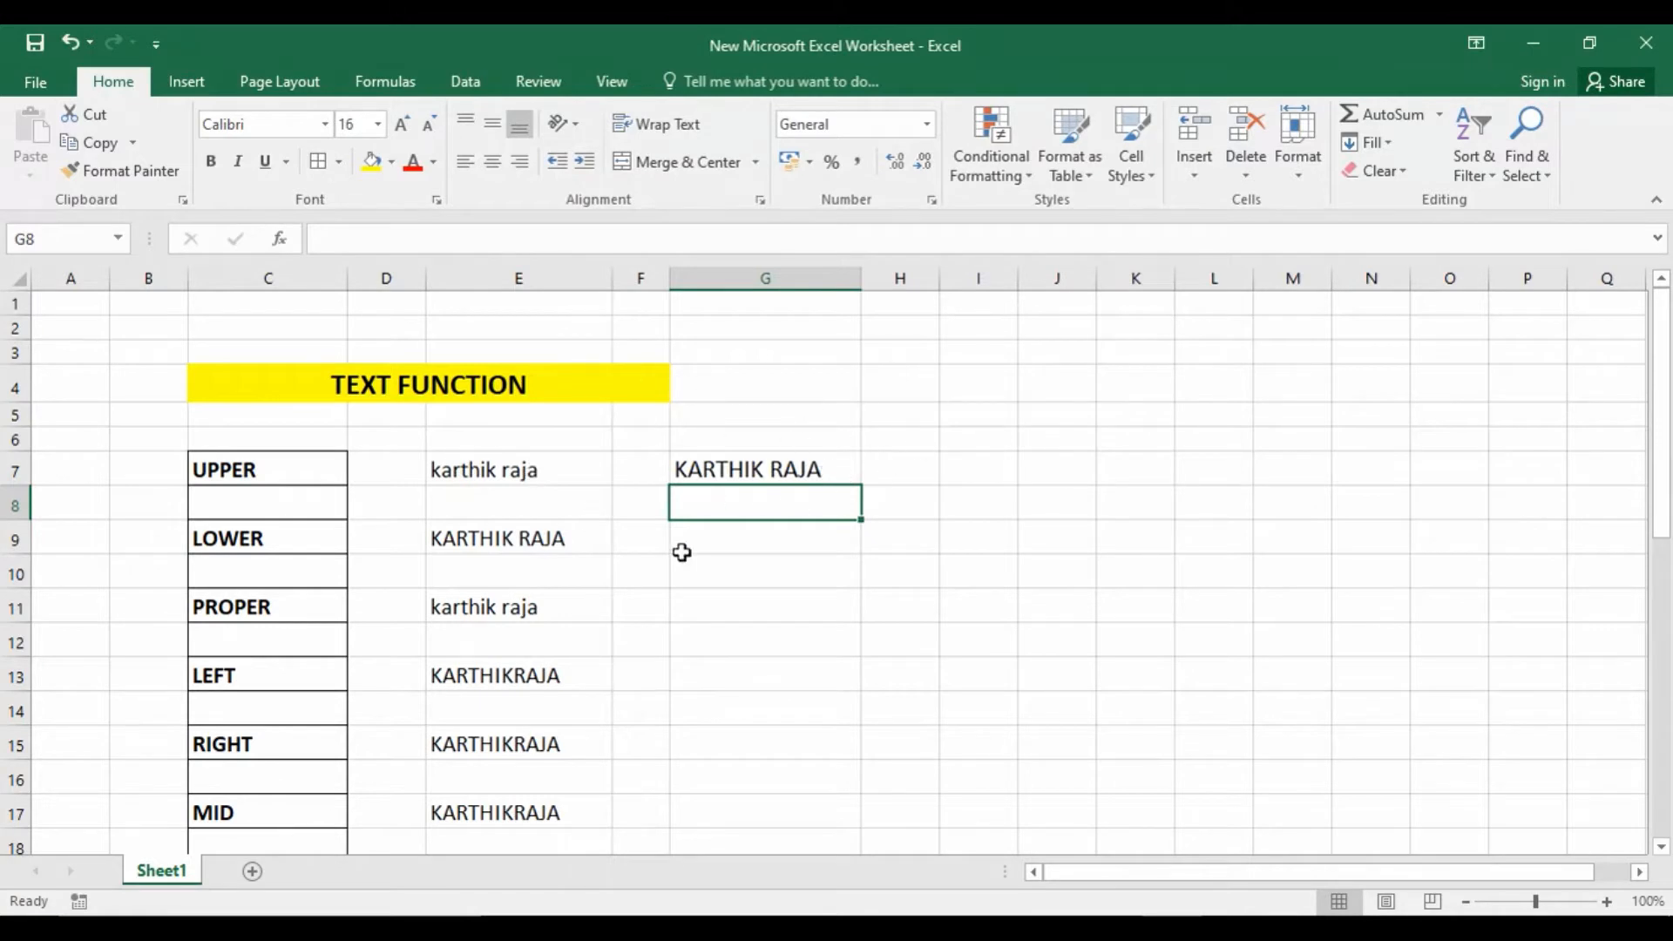
Enter the formula =LOWER(E9) in cell G9 to convert the LOWER row's text to lowercase
{"action": "left_click", "coordinate": [462, 537]}
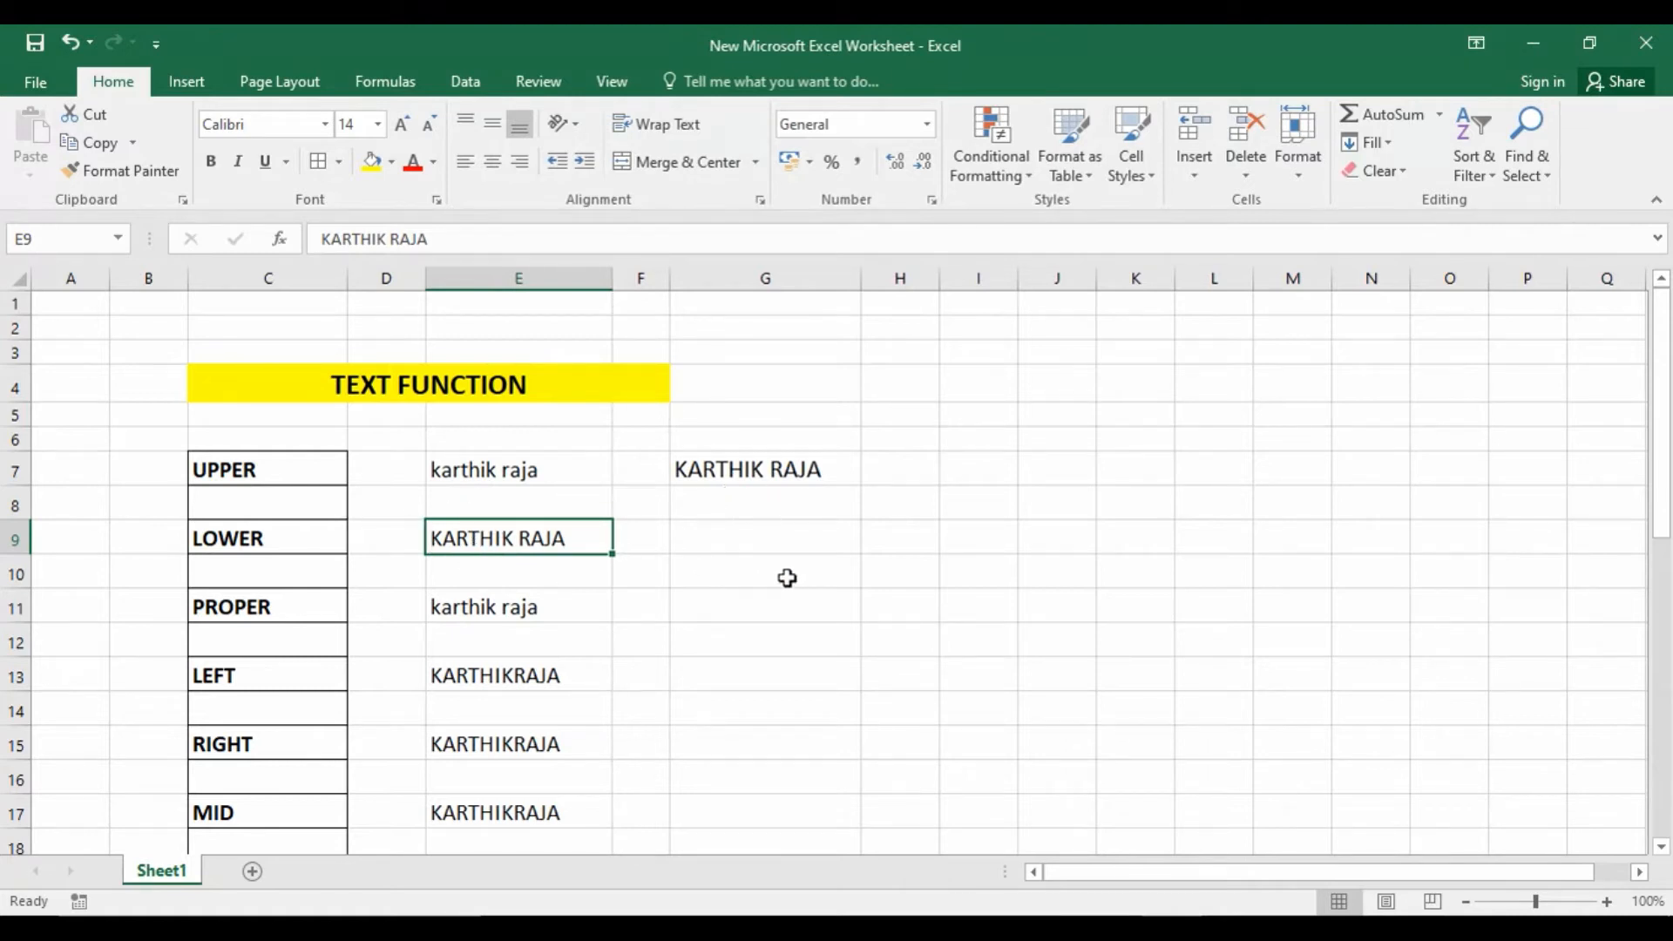
{"action": "left_click", "coordinate": [710, 534]}
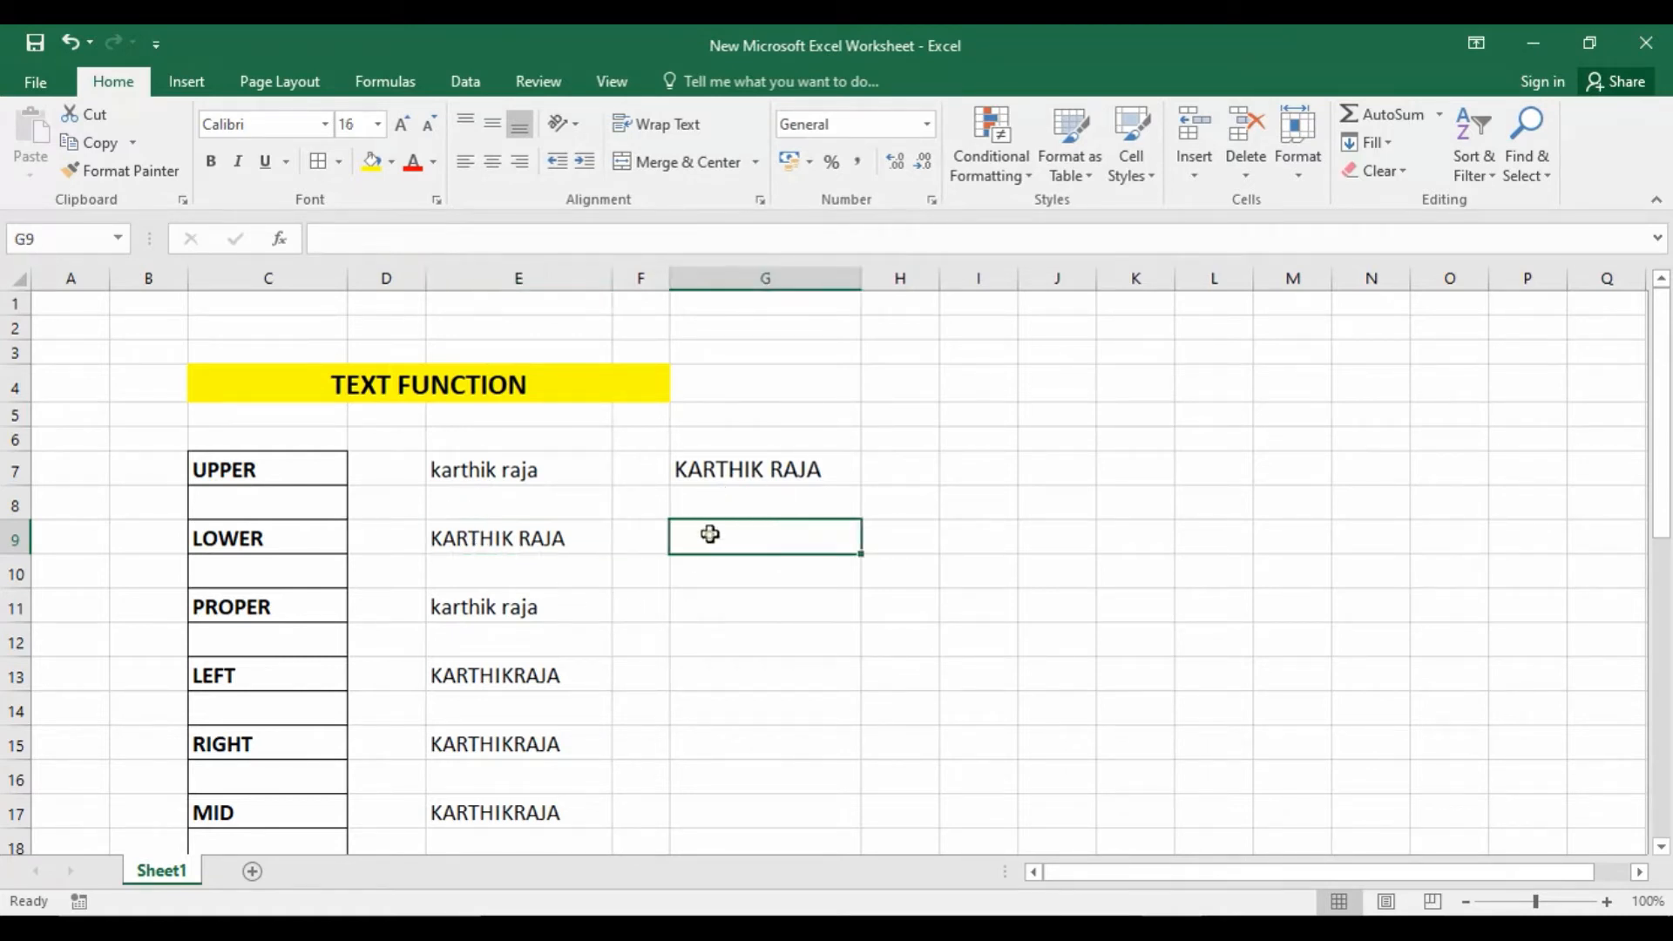
{"action": "type", "text": "="}
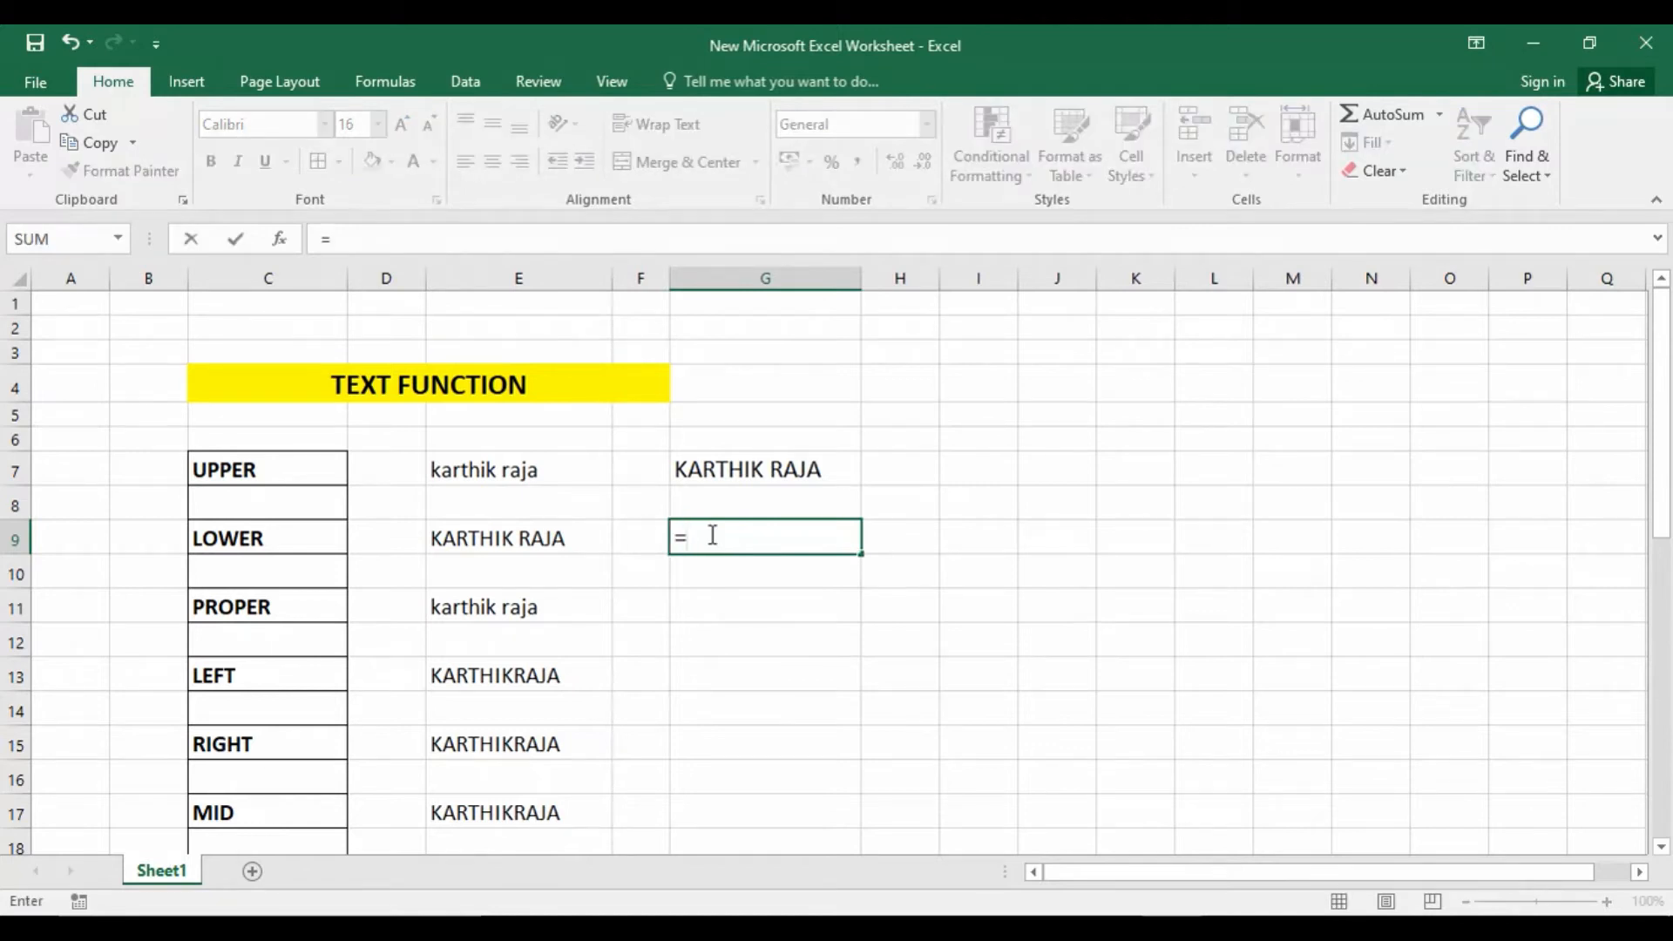
{"action": "type", "text": "l"}
{"action": "key", "text": "BackSpace"}
{"action": "type", "text": "LOWE"}
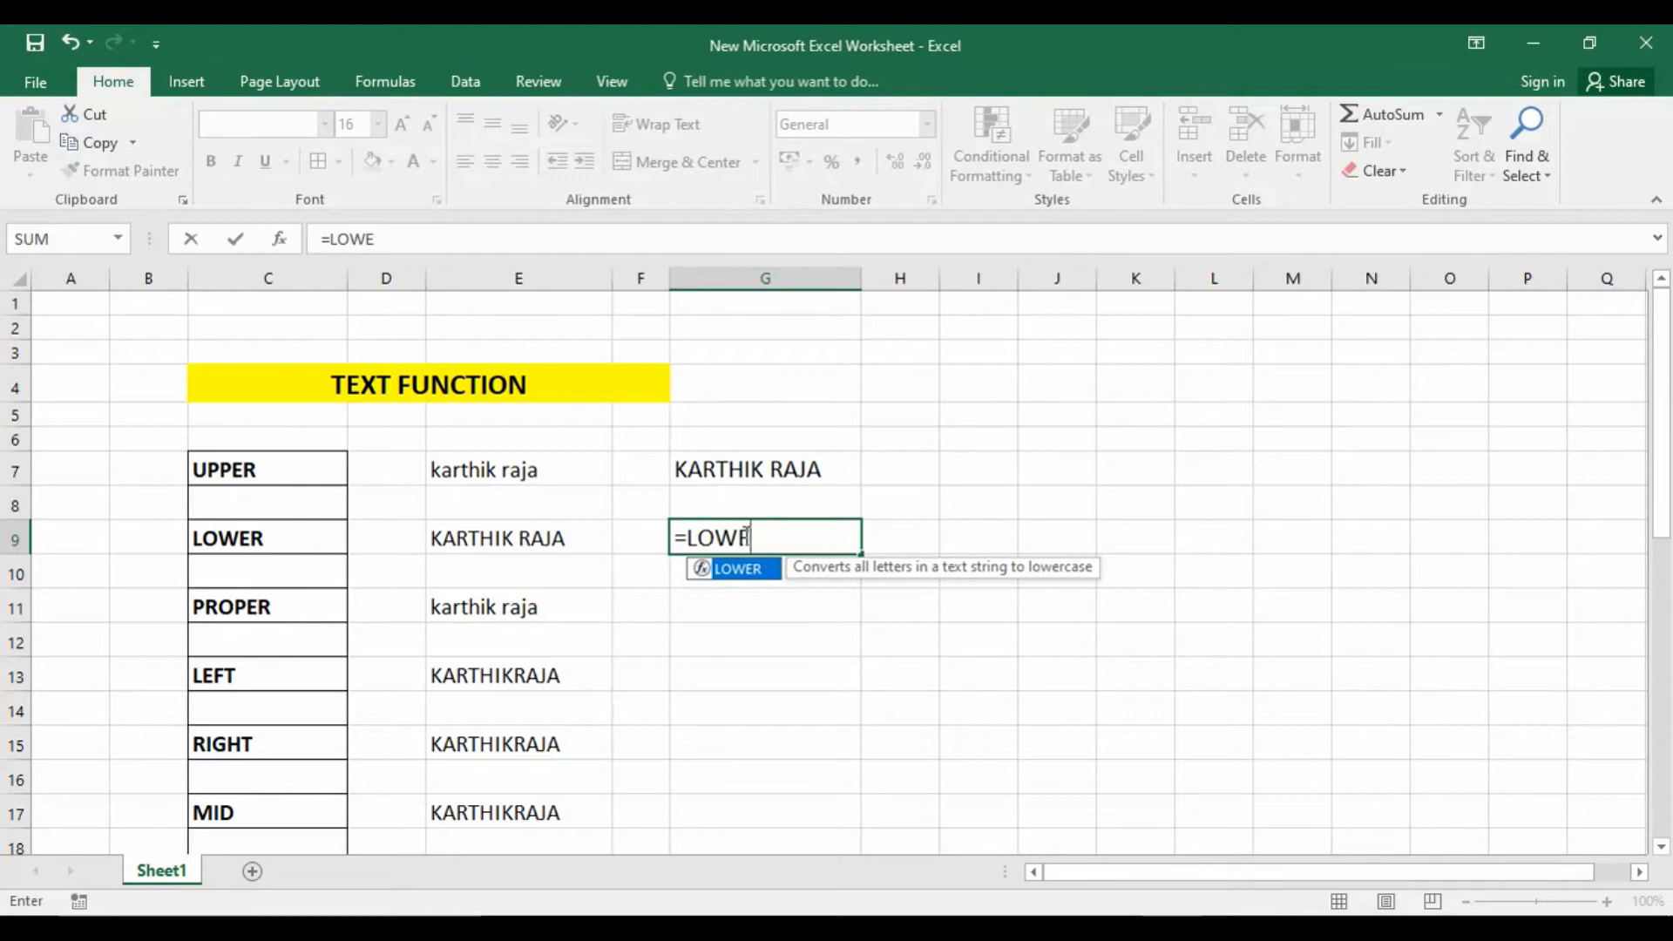
{"action": "double_click", "coordinate": [763, 570]}
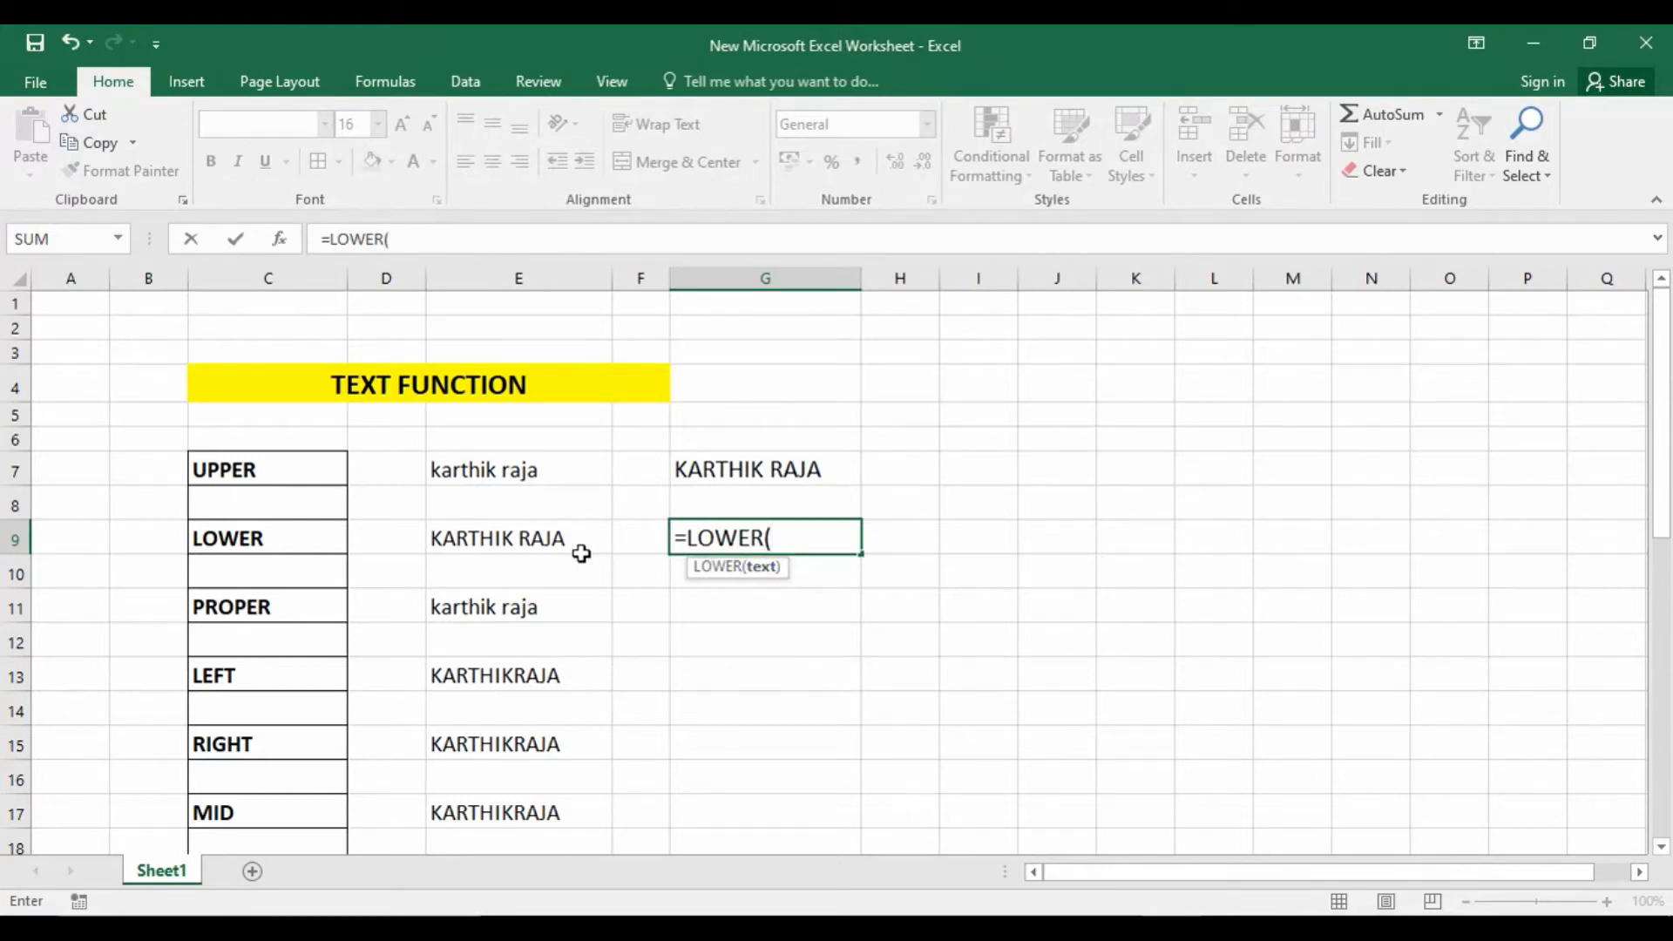
{"action": "left_click", "coordinate": [547, 537]}
{"action": "type", "text": ")"}
{"action": "key", "text": "Return"}
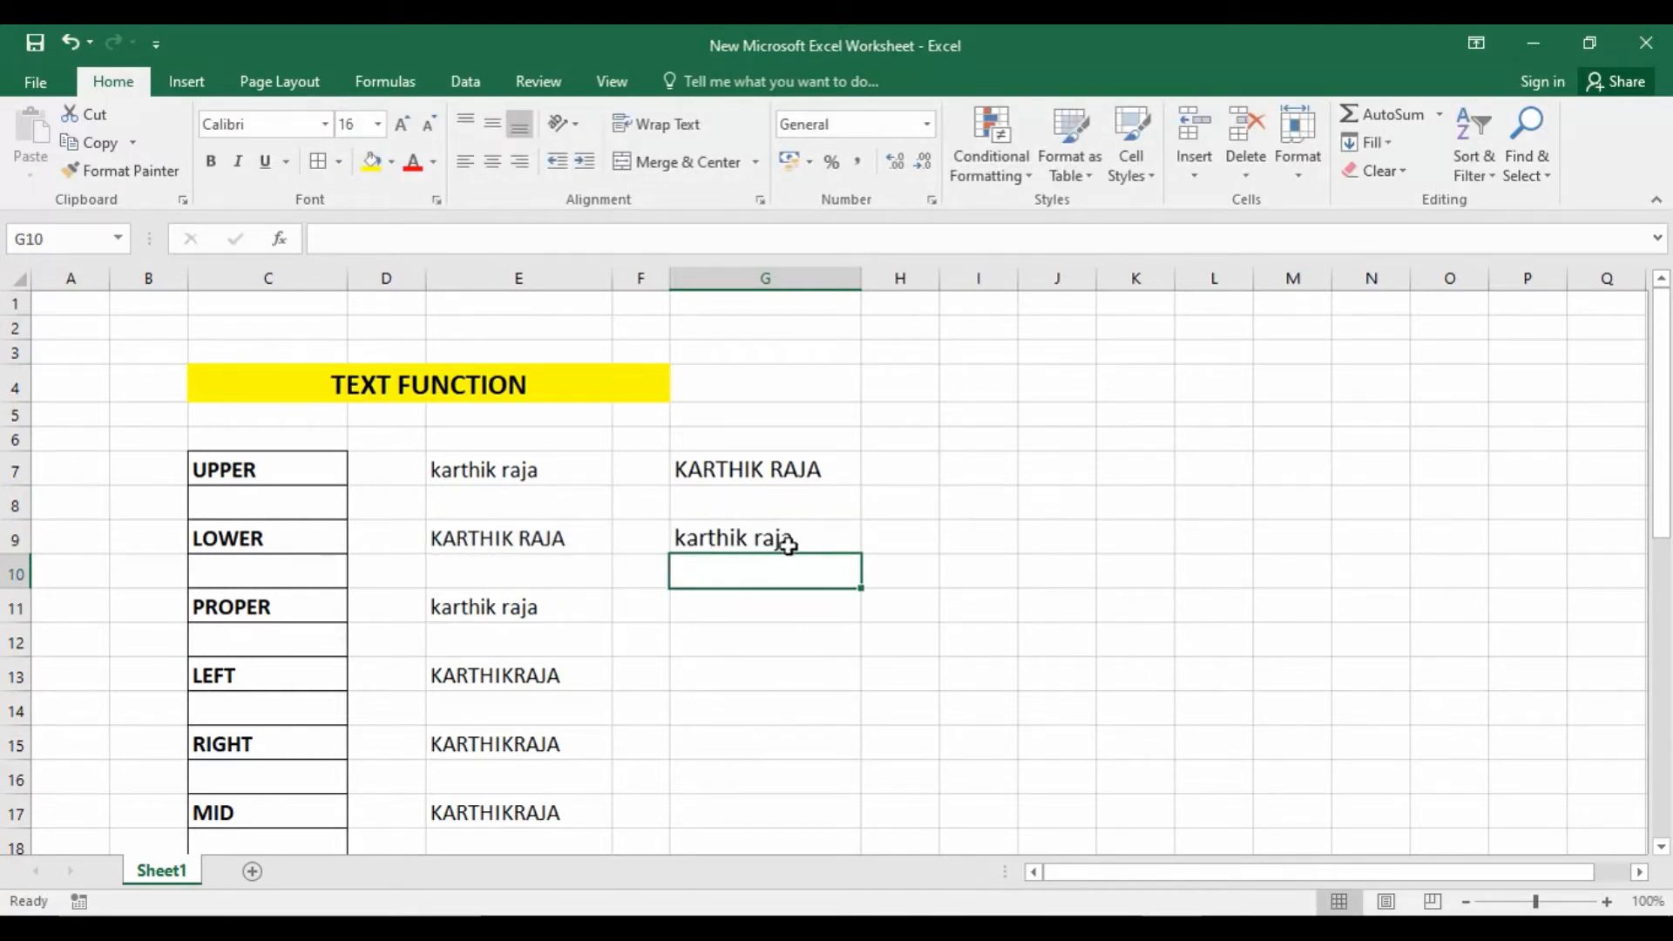
Enter the formula =PROPER(E11) in cell G11 to capitalise each word of the PROPER row's text
{"action": "scroll", "coordinate": [614, 574], "scroll_direction": "down", "scroll_amount": 1}
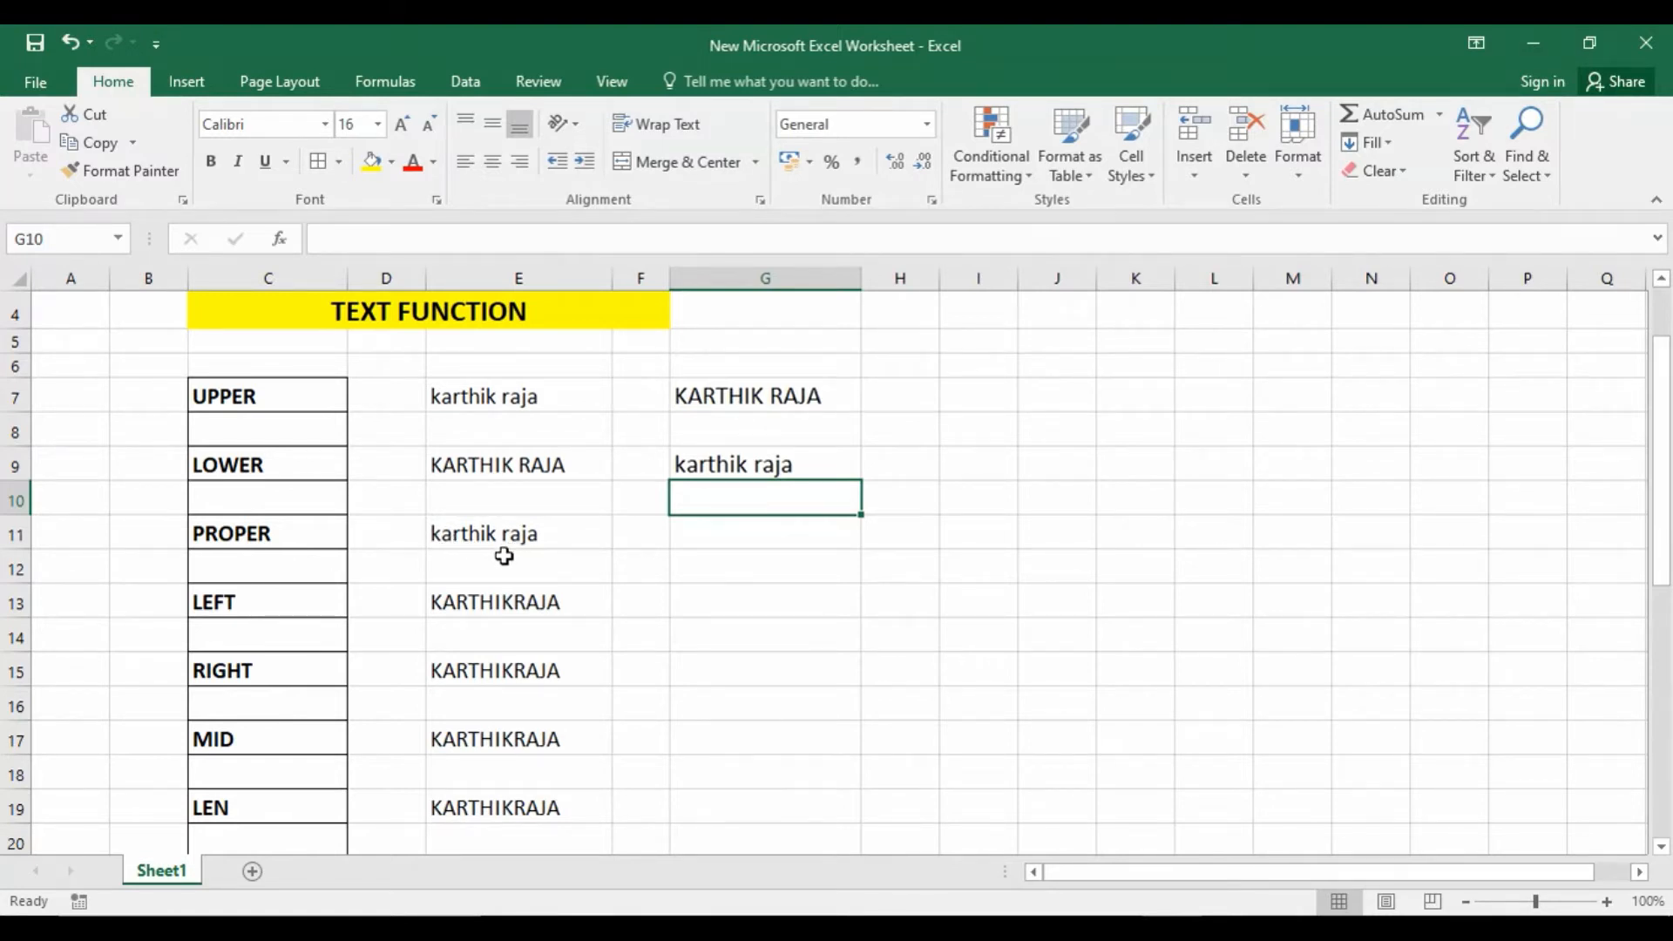
{"action": "left_click", "coordinate": [705, 534]}
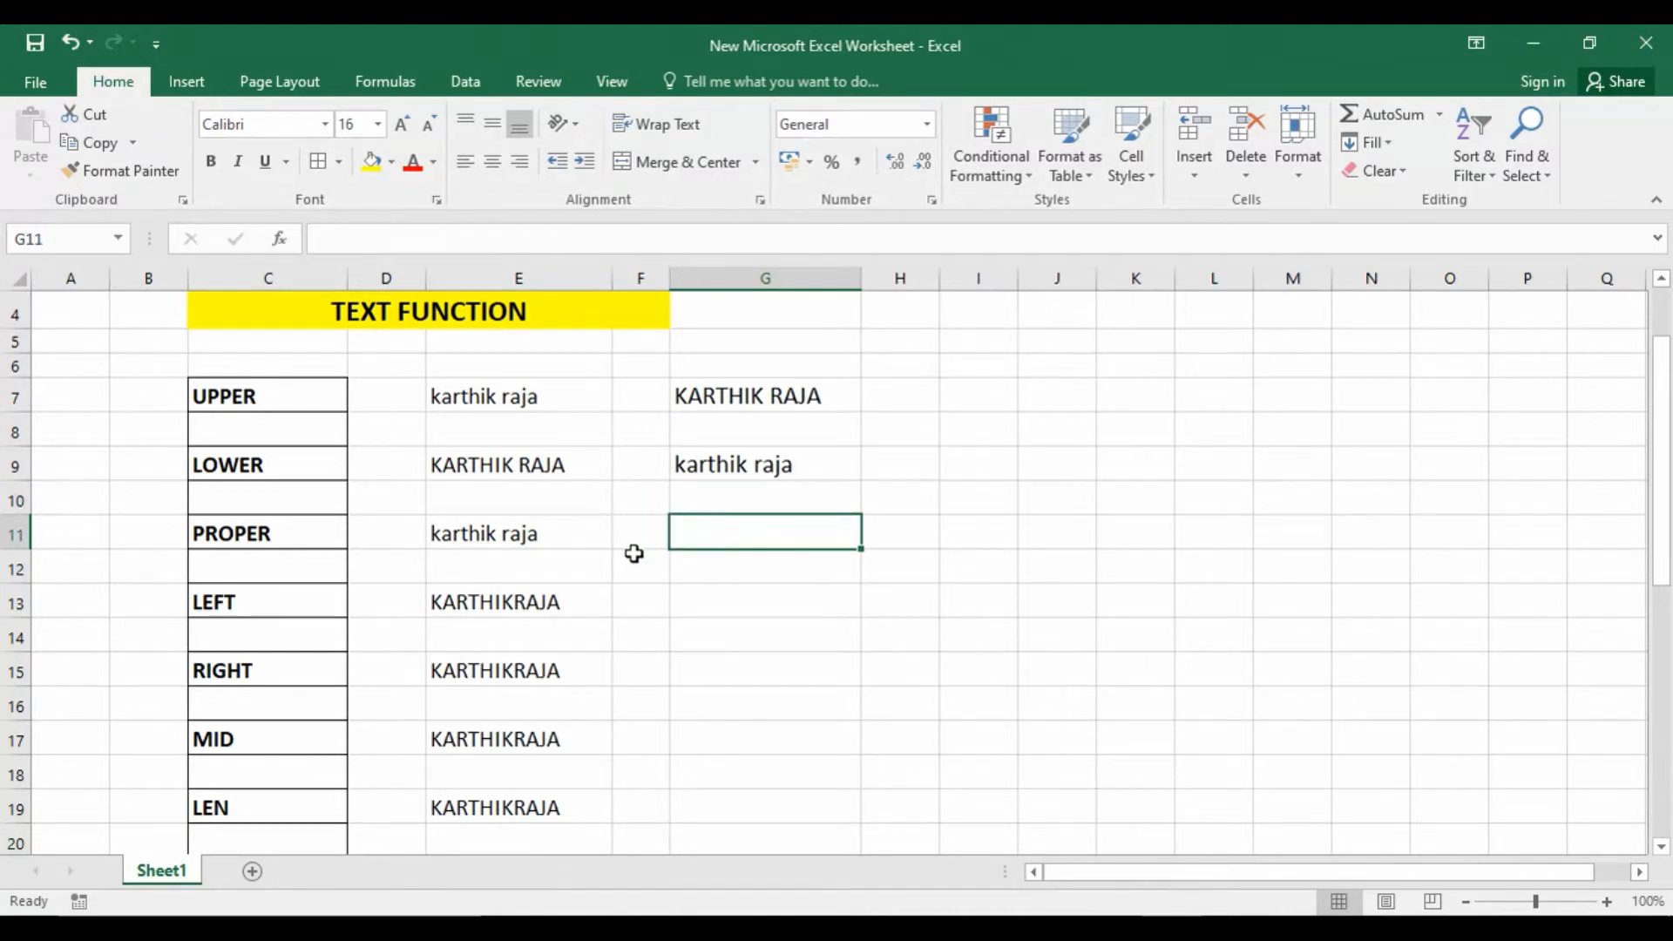
{"action": "type", "text": "=PROP"}
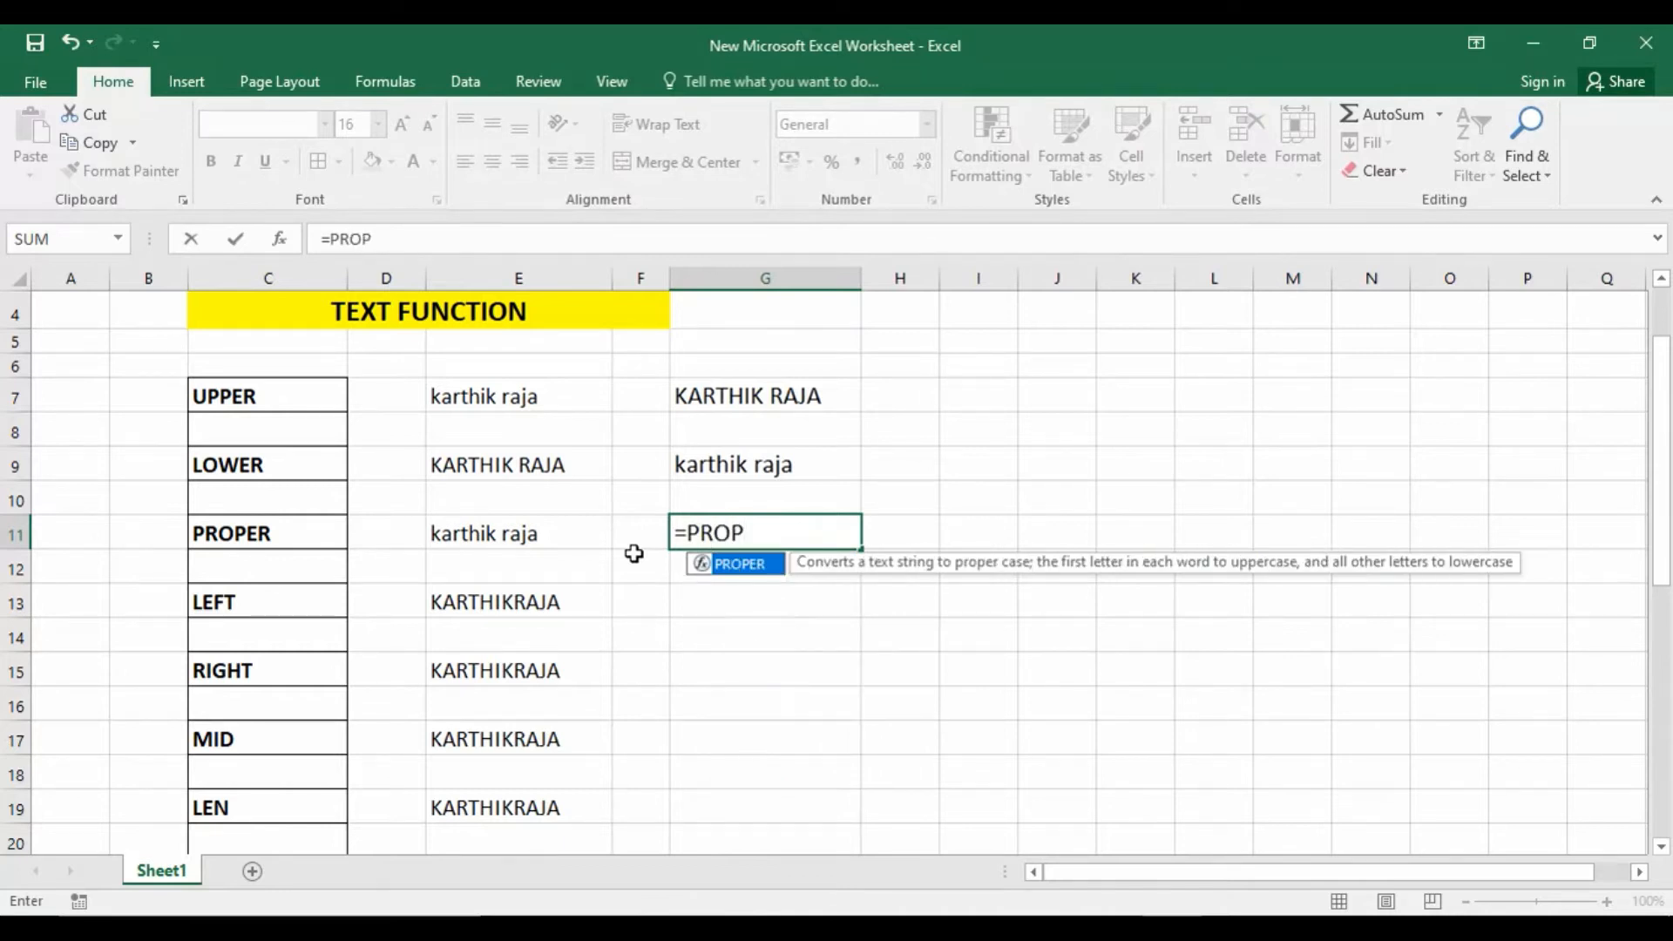
{"action": "double_click", "coordinate": [723, 564]}
{"action": "left_click", "coordinate": [536, 534]}
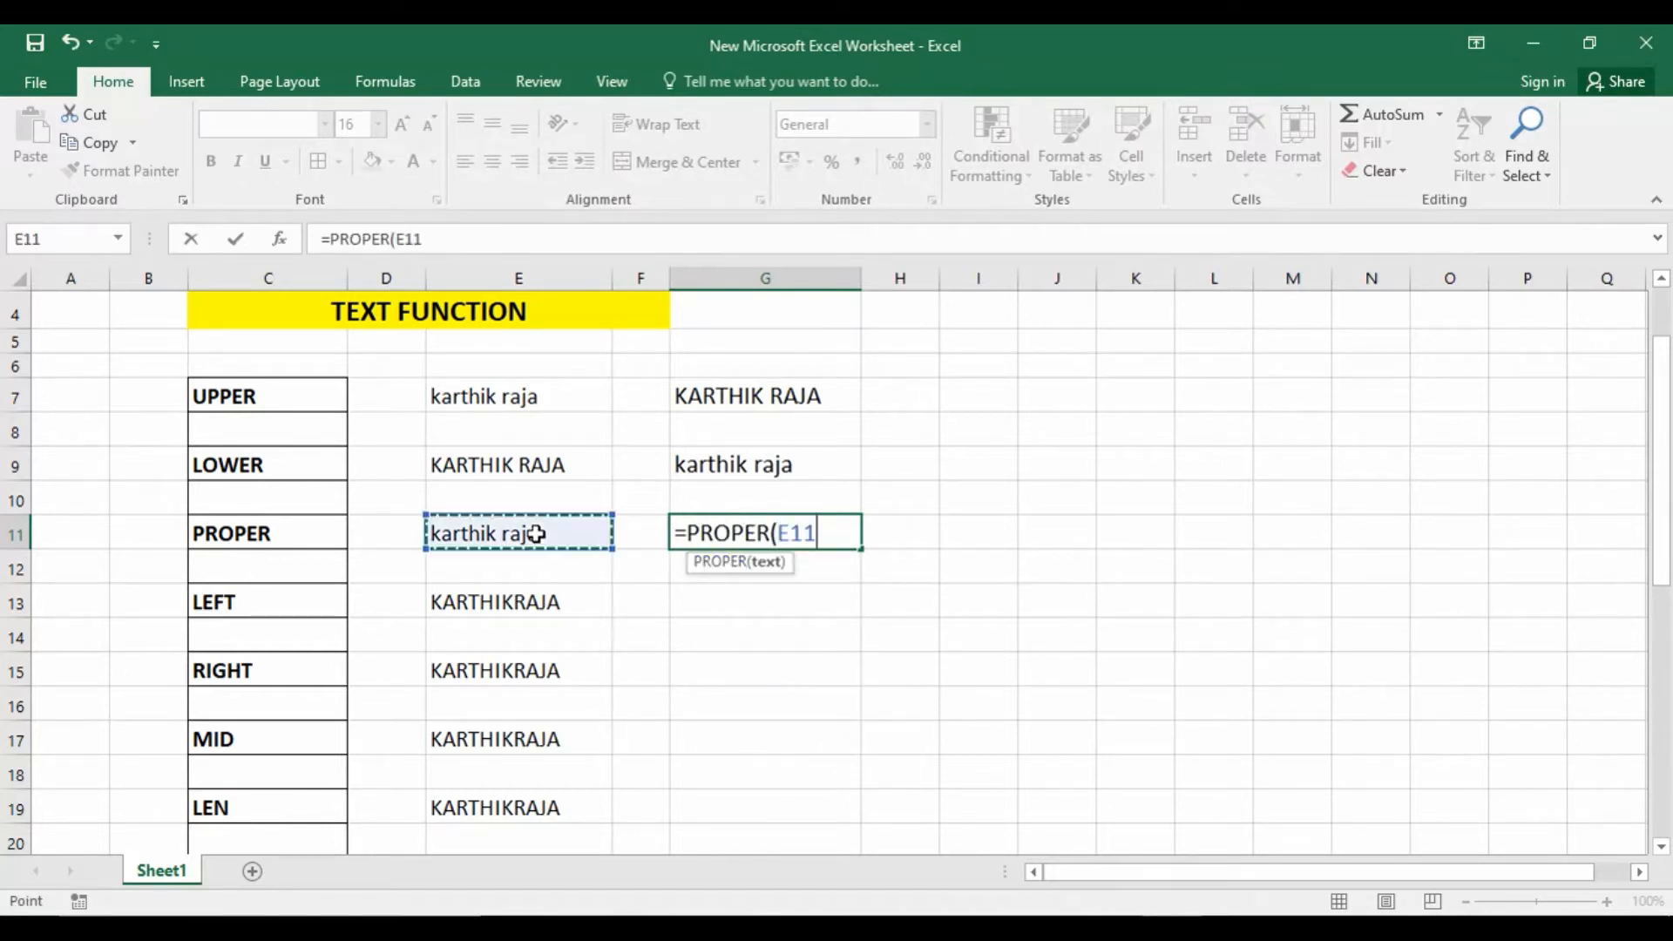
{"action": "type", "text": ")"}
{"action": "key", "text": "Return"}
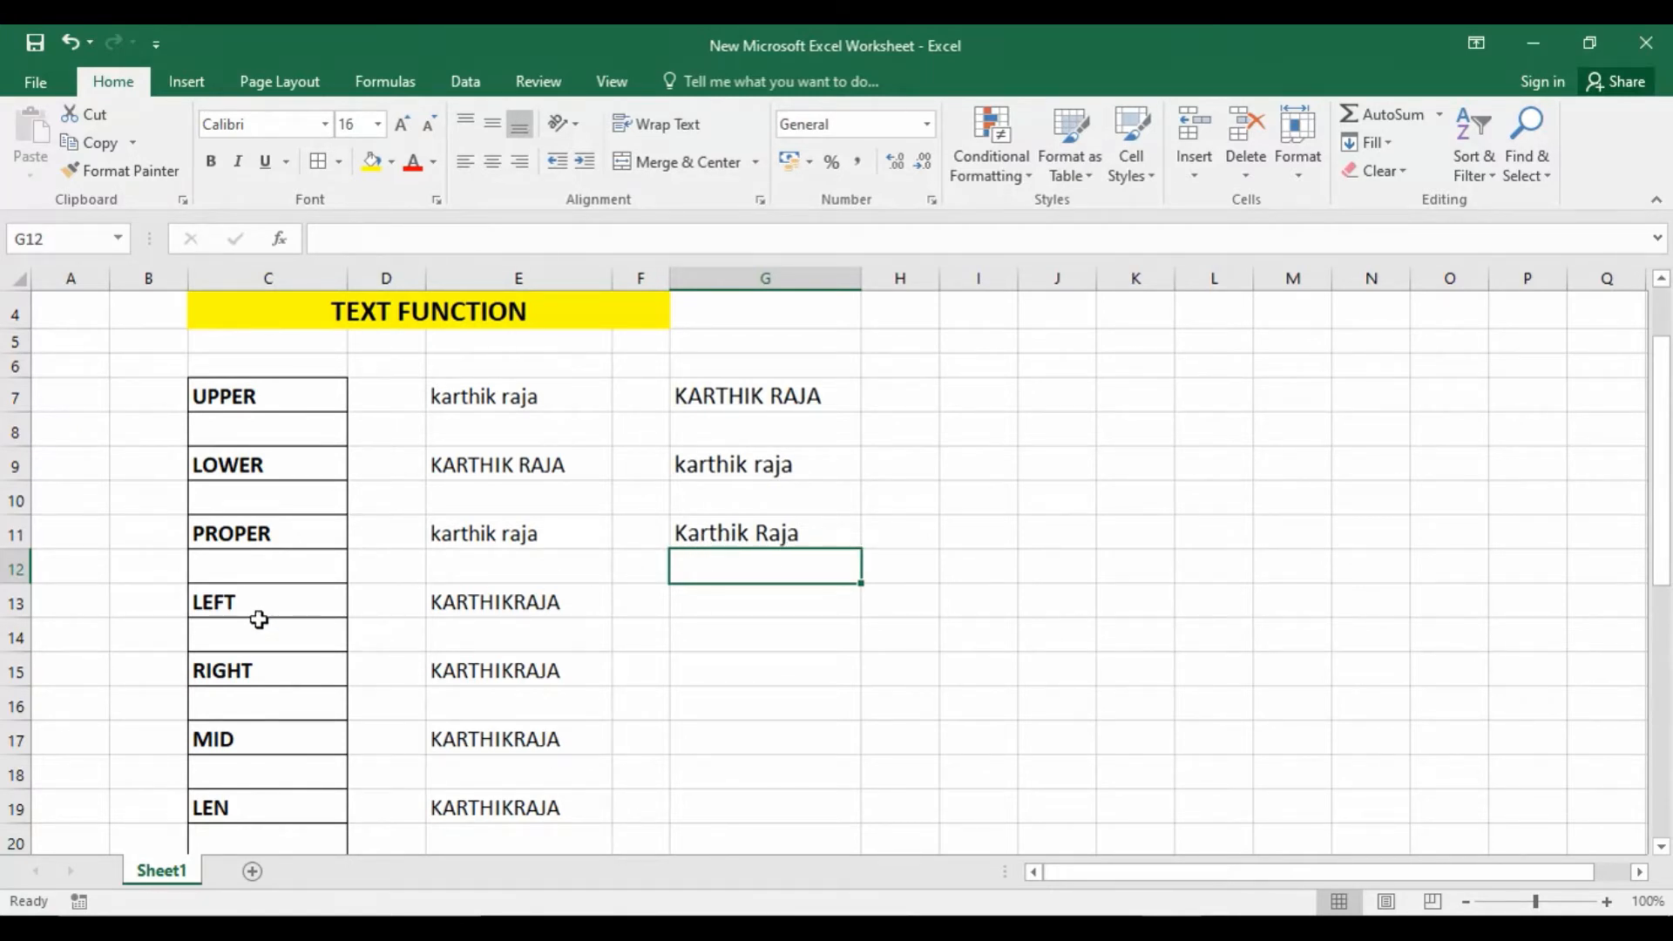
{"action": "scroll", "coordinate": [436, 607], "scroll_direction": "down", "scroll_amount": 1}
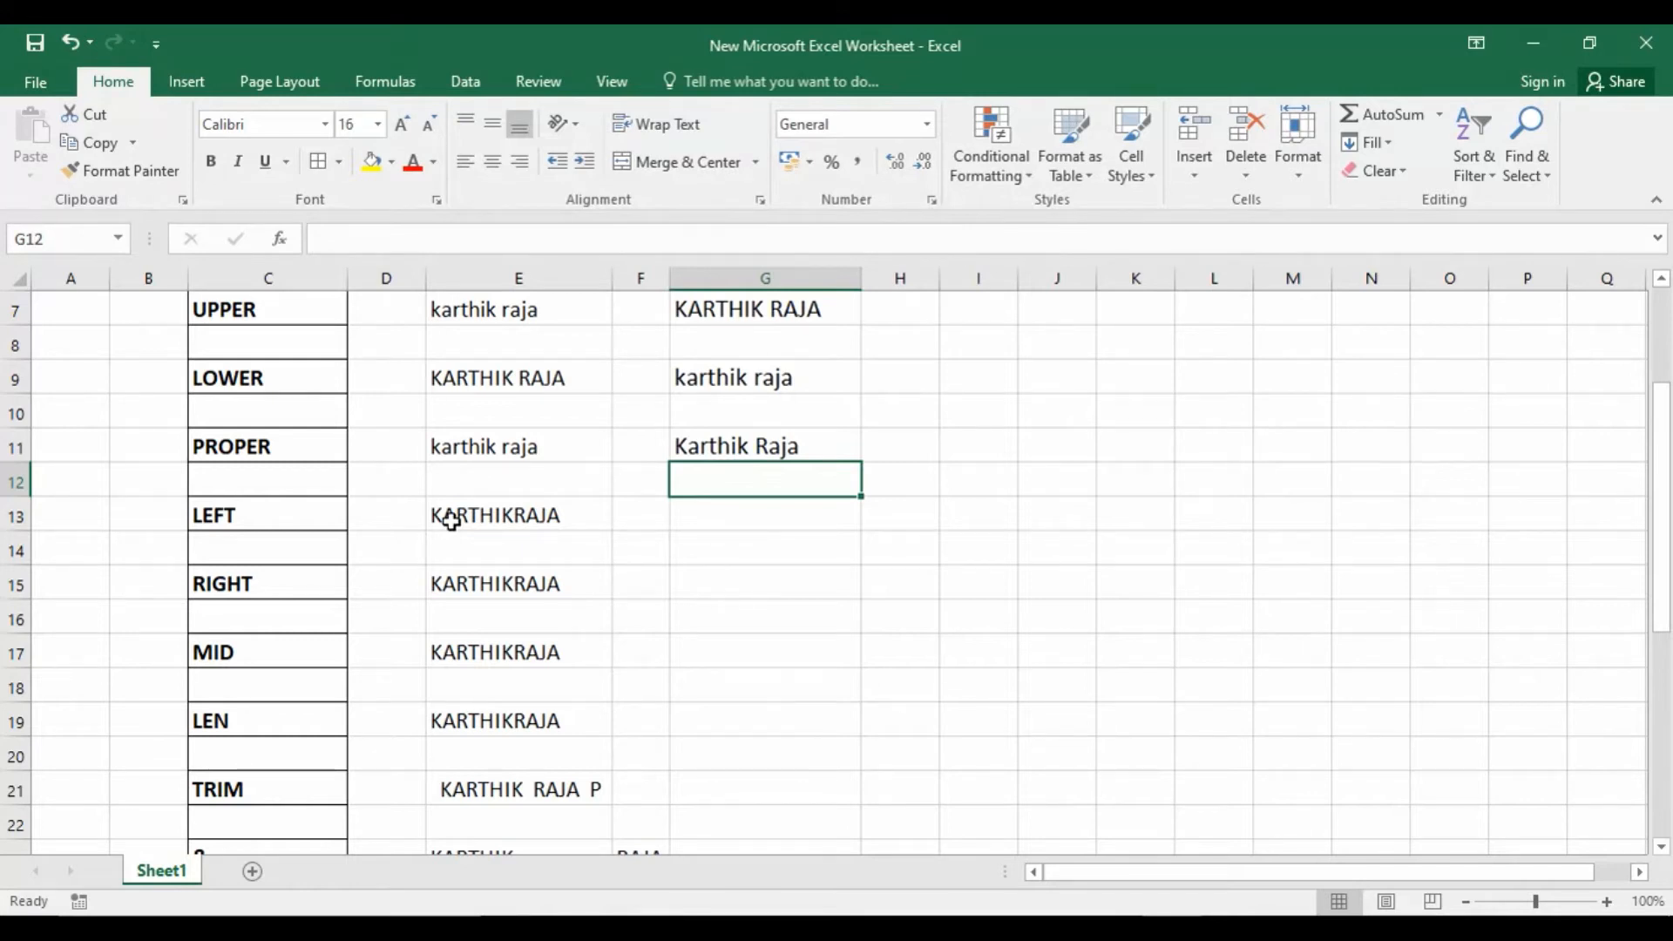
{"action": "left_click", "coordinate": [711, 520]}
{"action": "type", "text": "="}
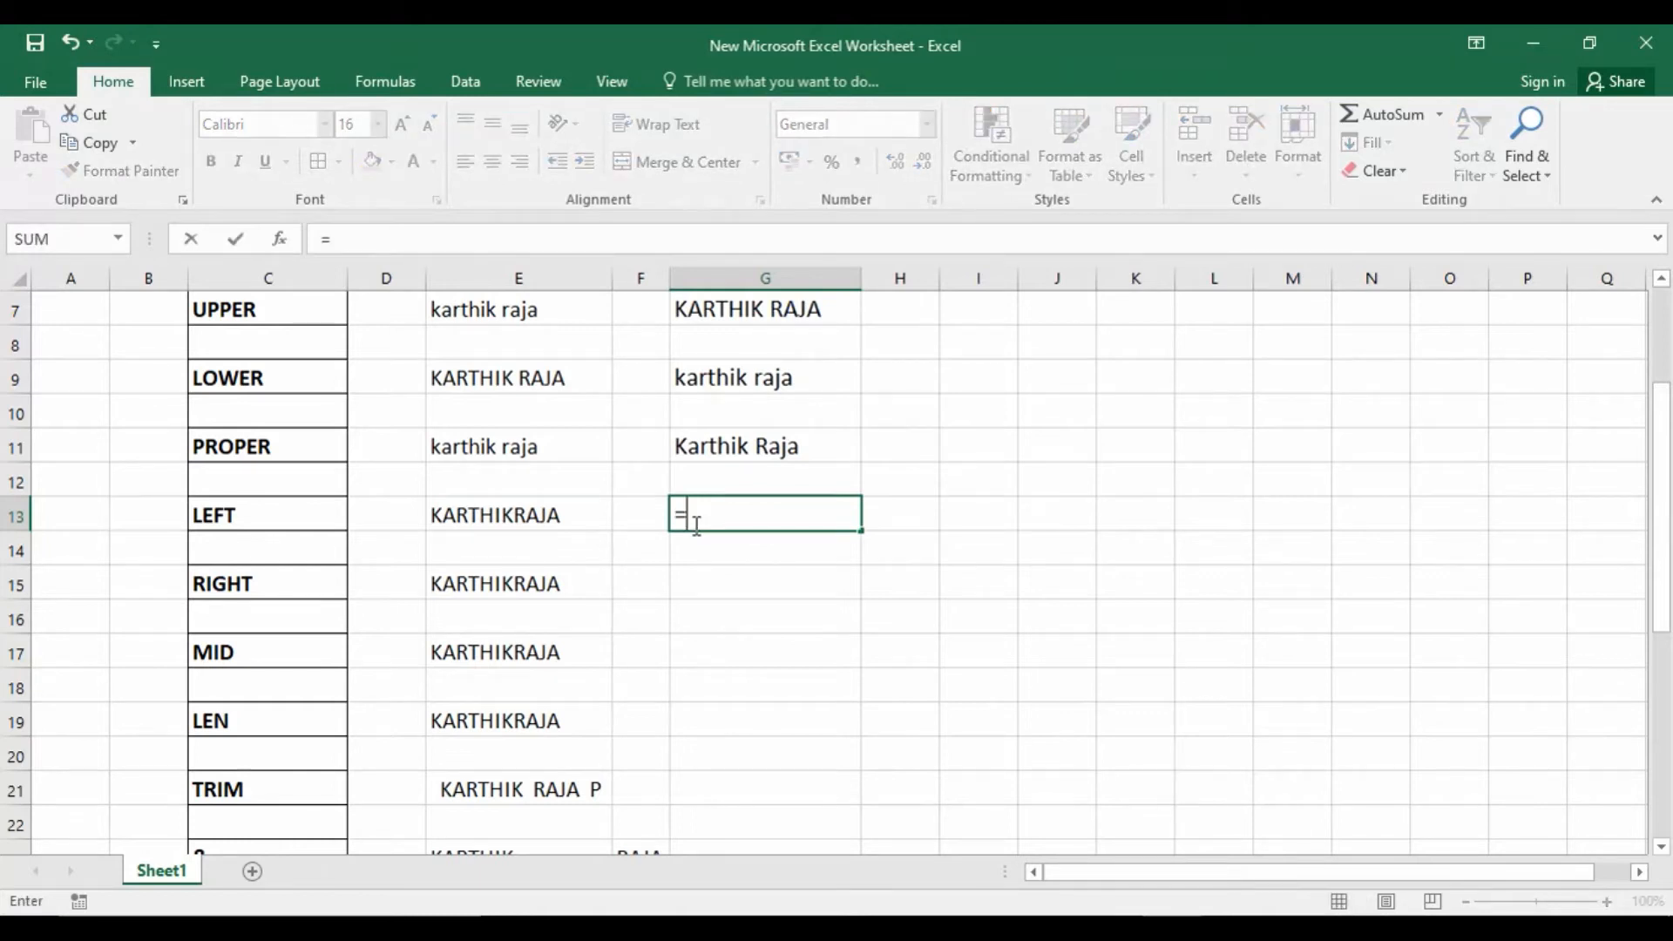
{"action": "type", "text": "LEFT"}
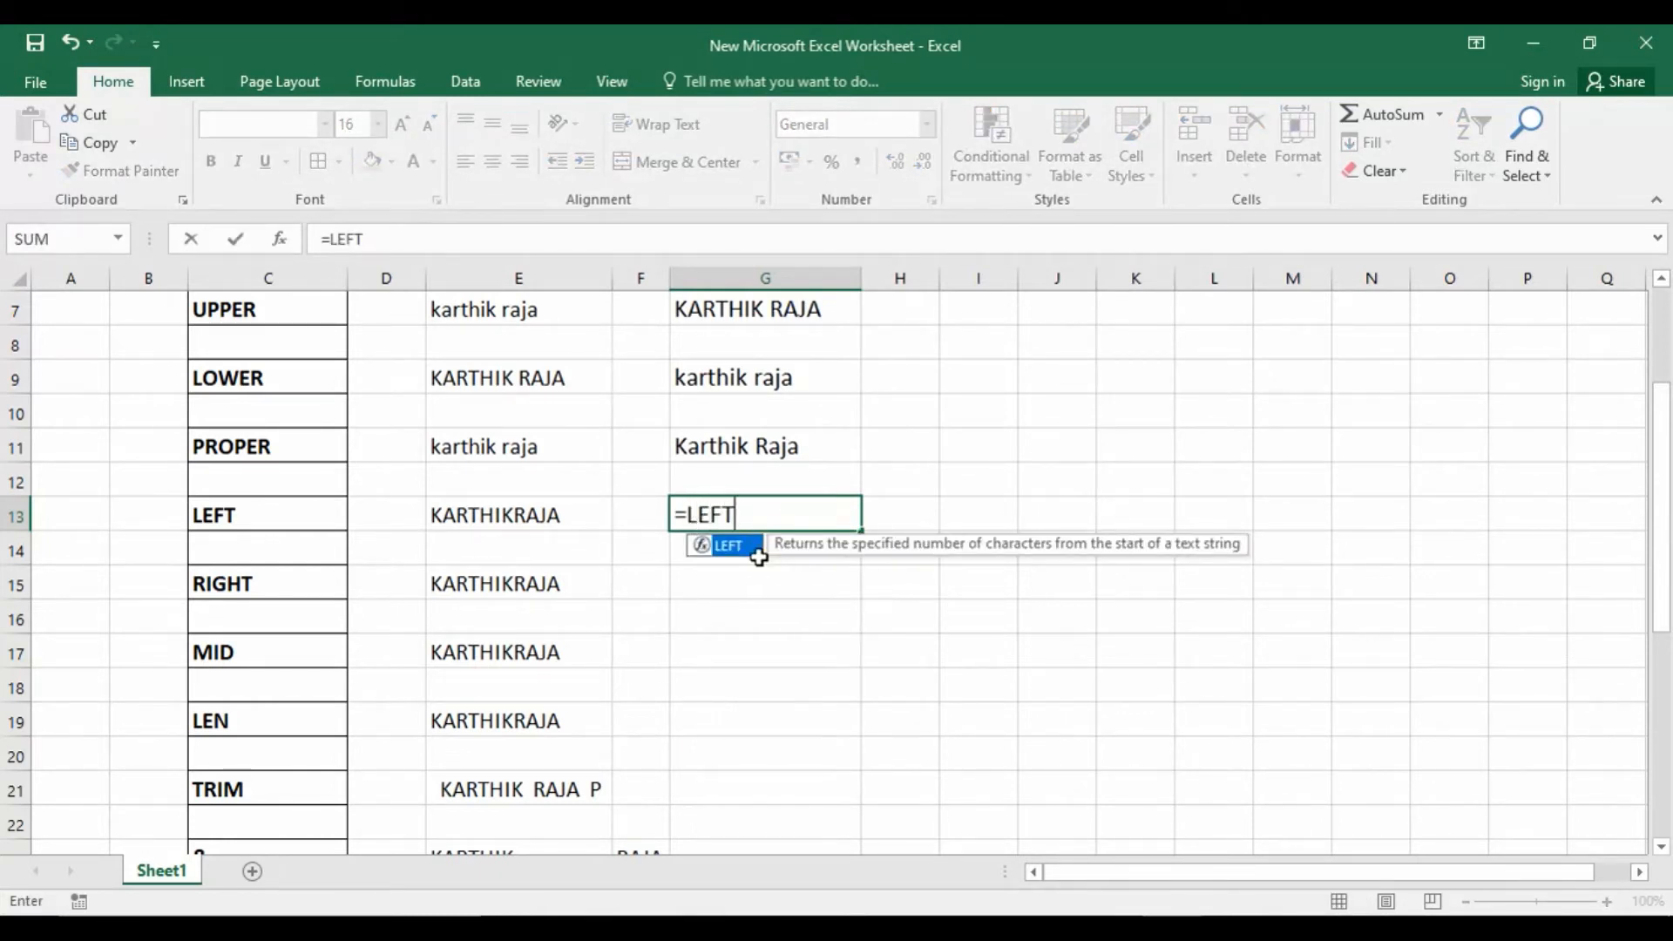
{"action": "key", "text": "Return"}
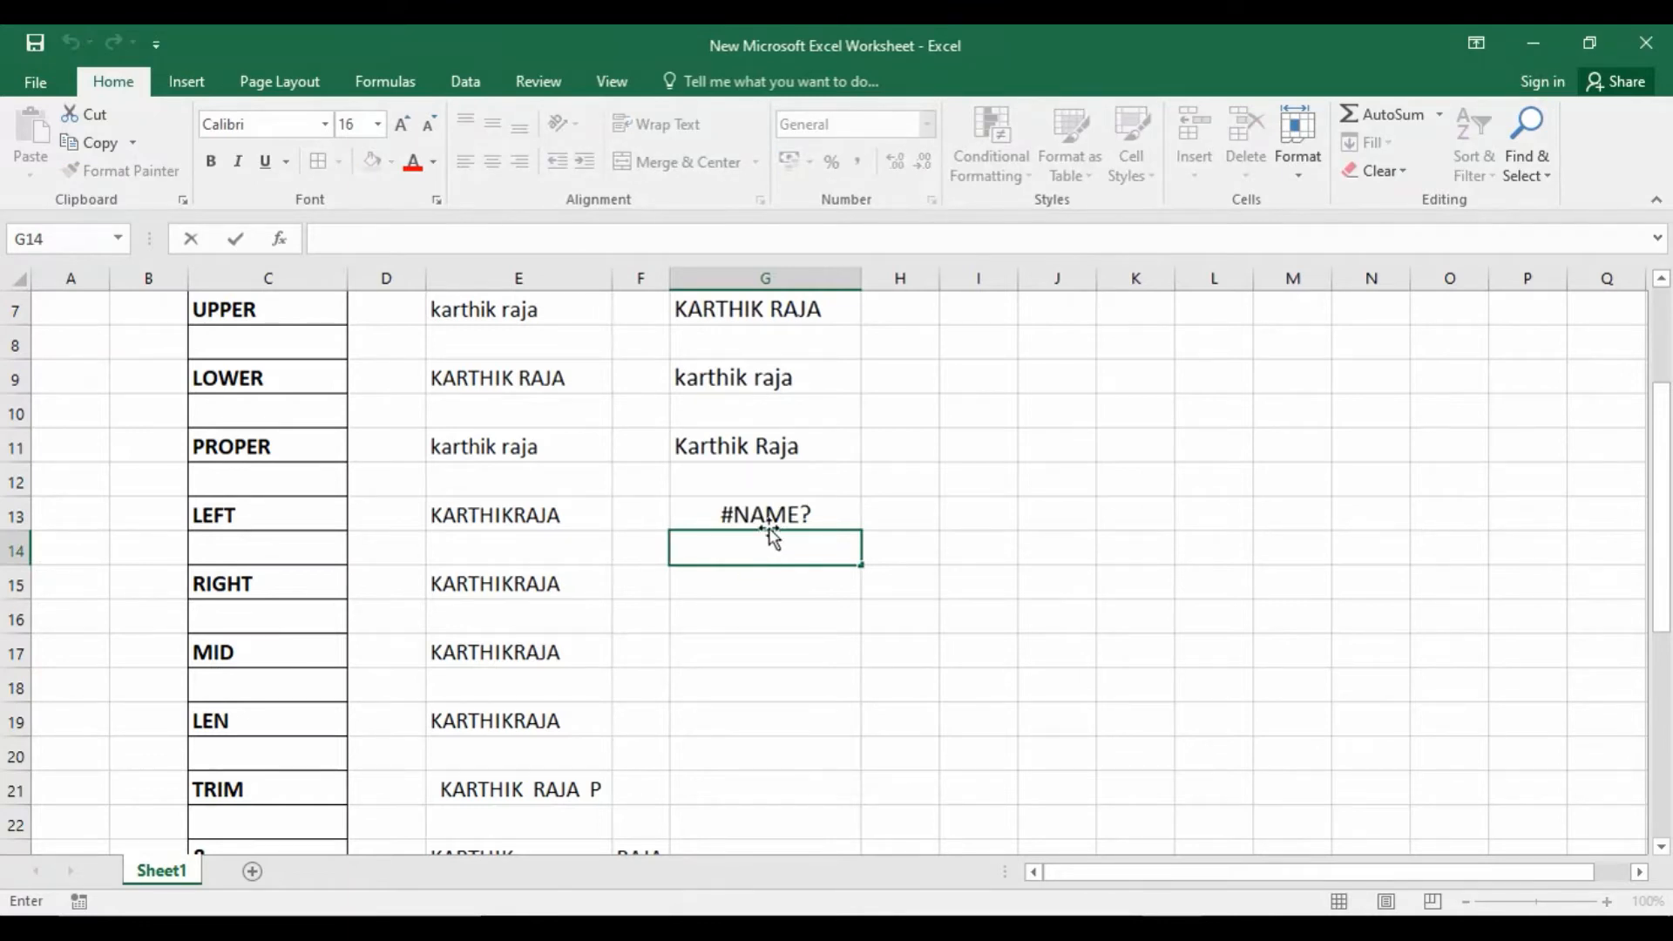
{"action": "left_click", "coordinate": [763, 516]}
{"action": "key", "text": "BackSpace"}
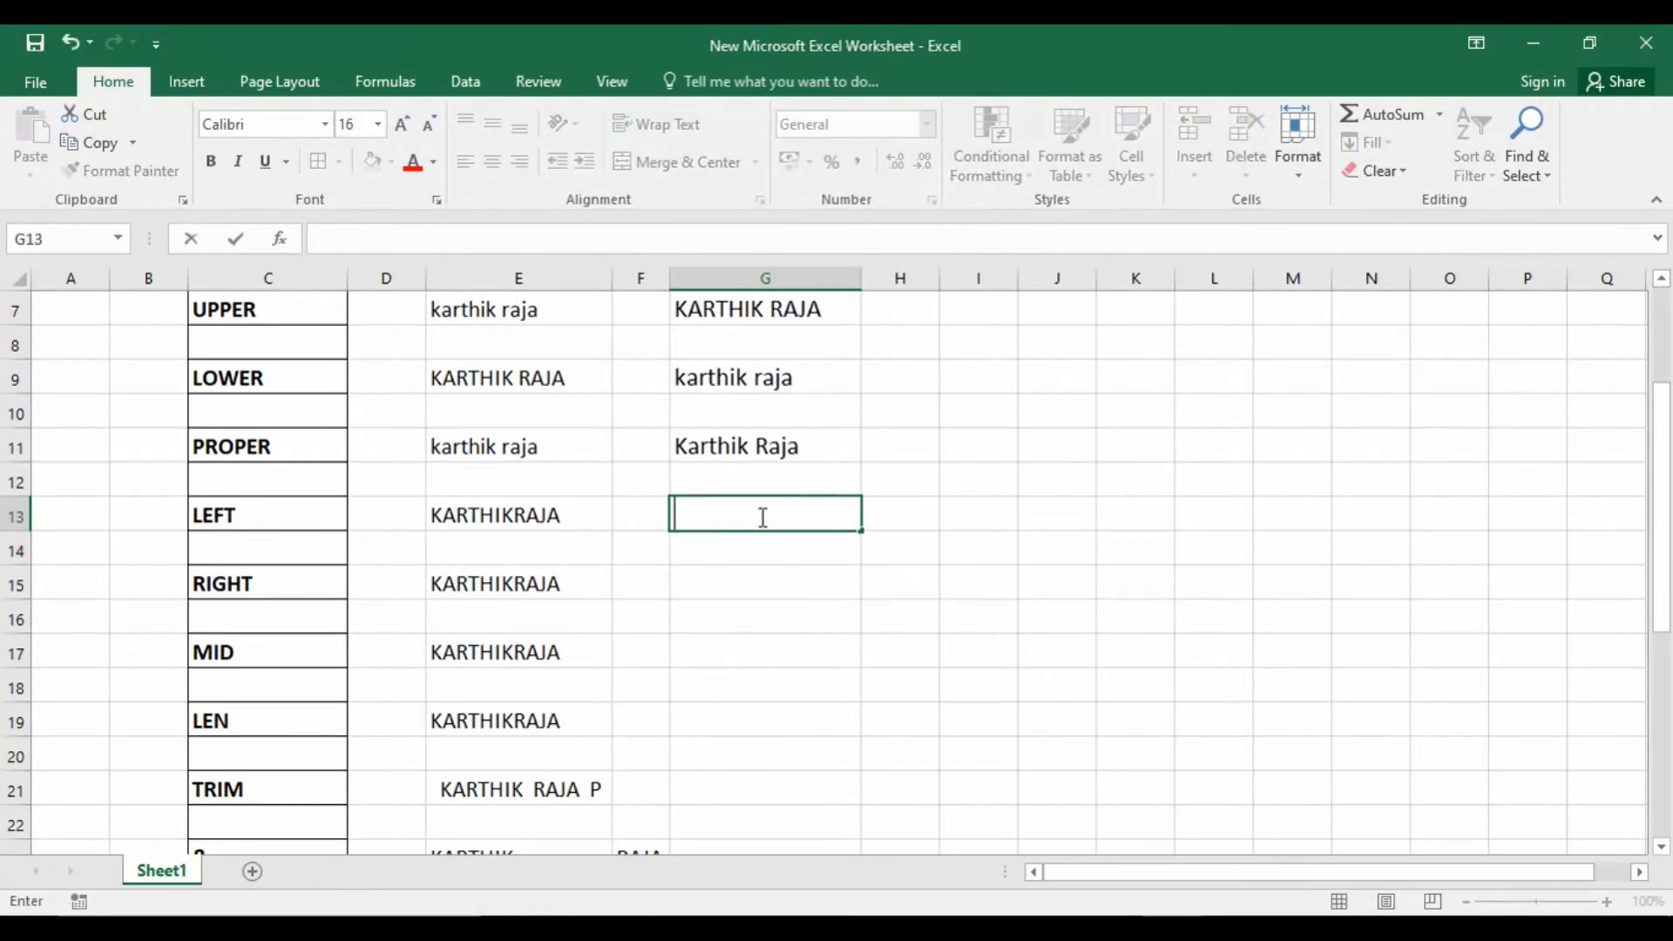
Enter the formula =LEFT(E13,6) in cell G13 to extract the first six characters of the LEFT row's text
{"action": "type", "text": "=LE"}
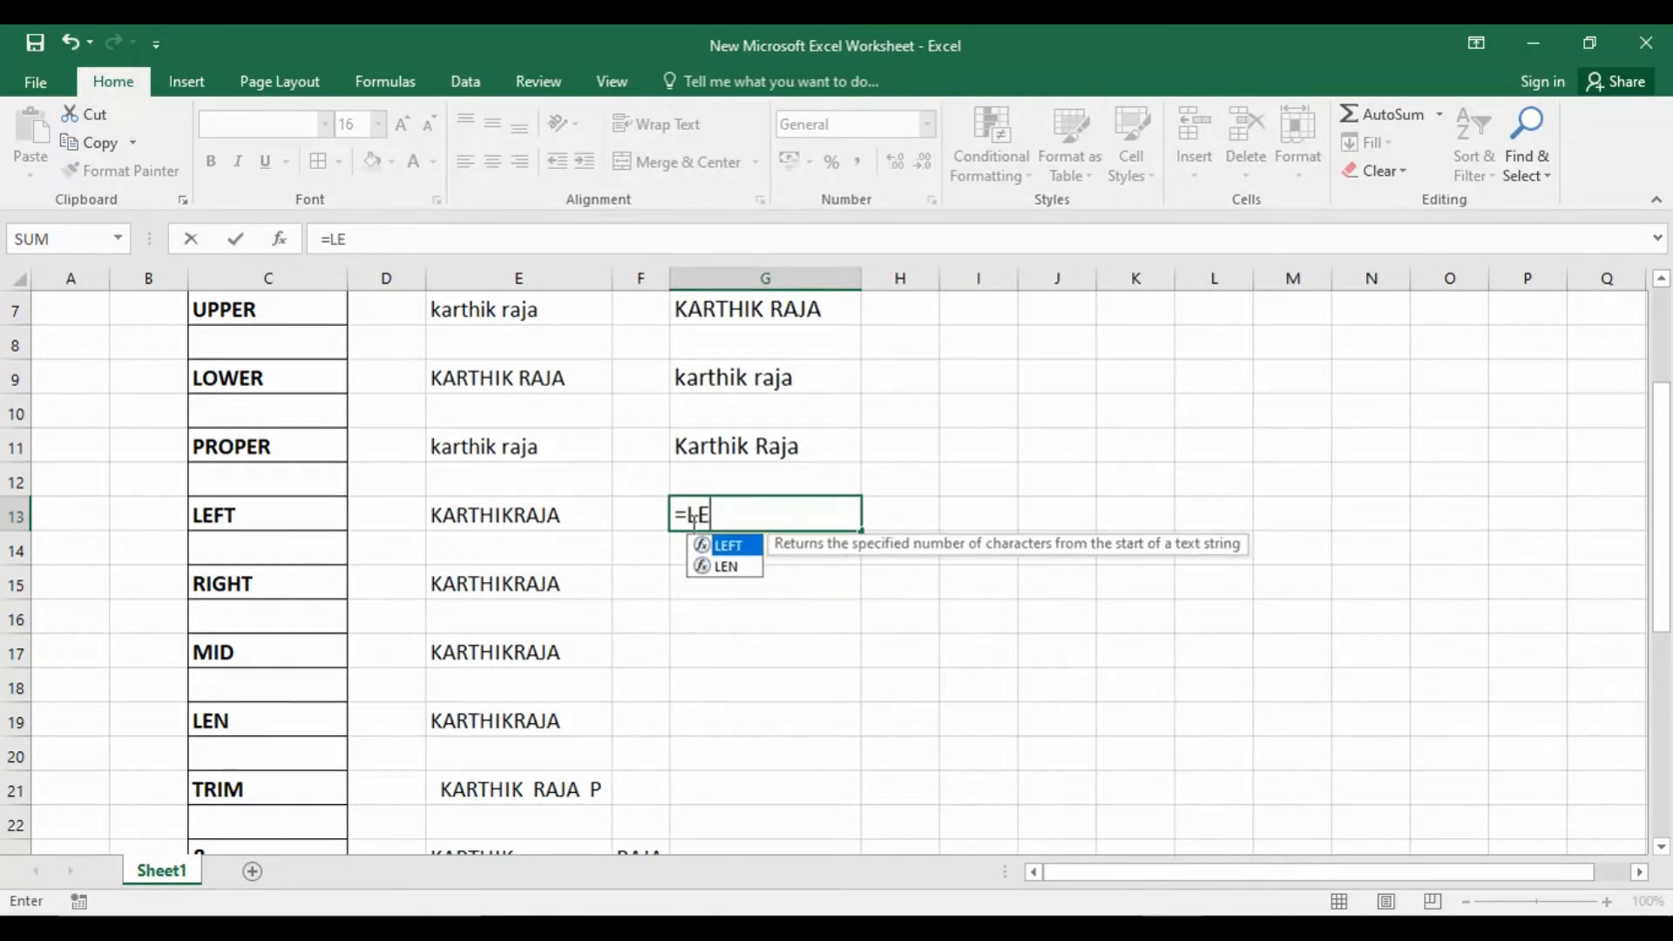
{"action": "double_click", "coordinate": [729, 544]}
{"action": "left_click", "coordinate": [492, 519]}
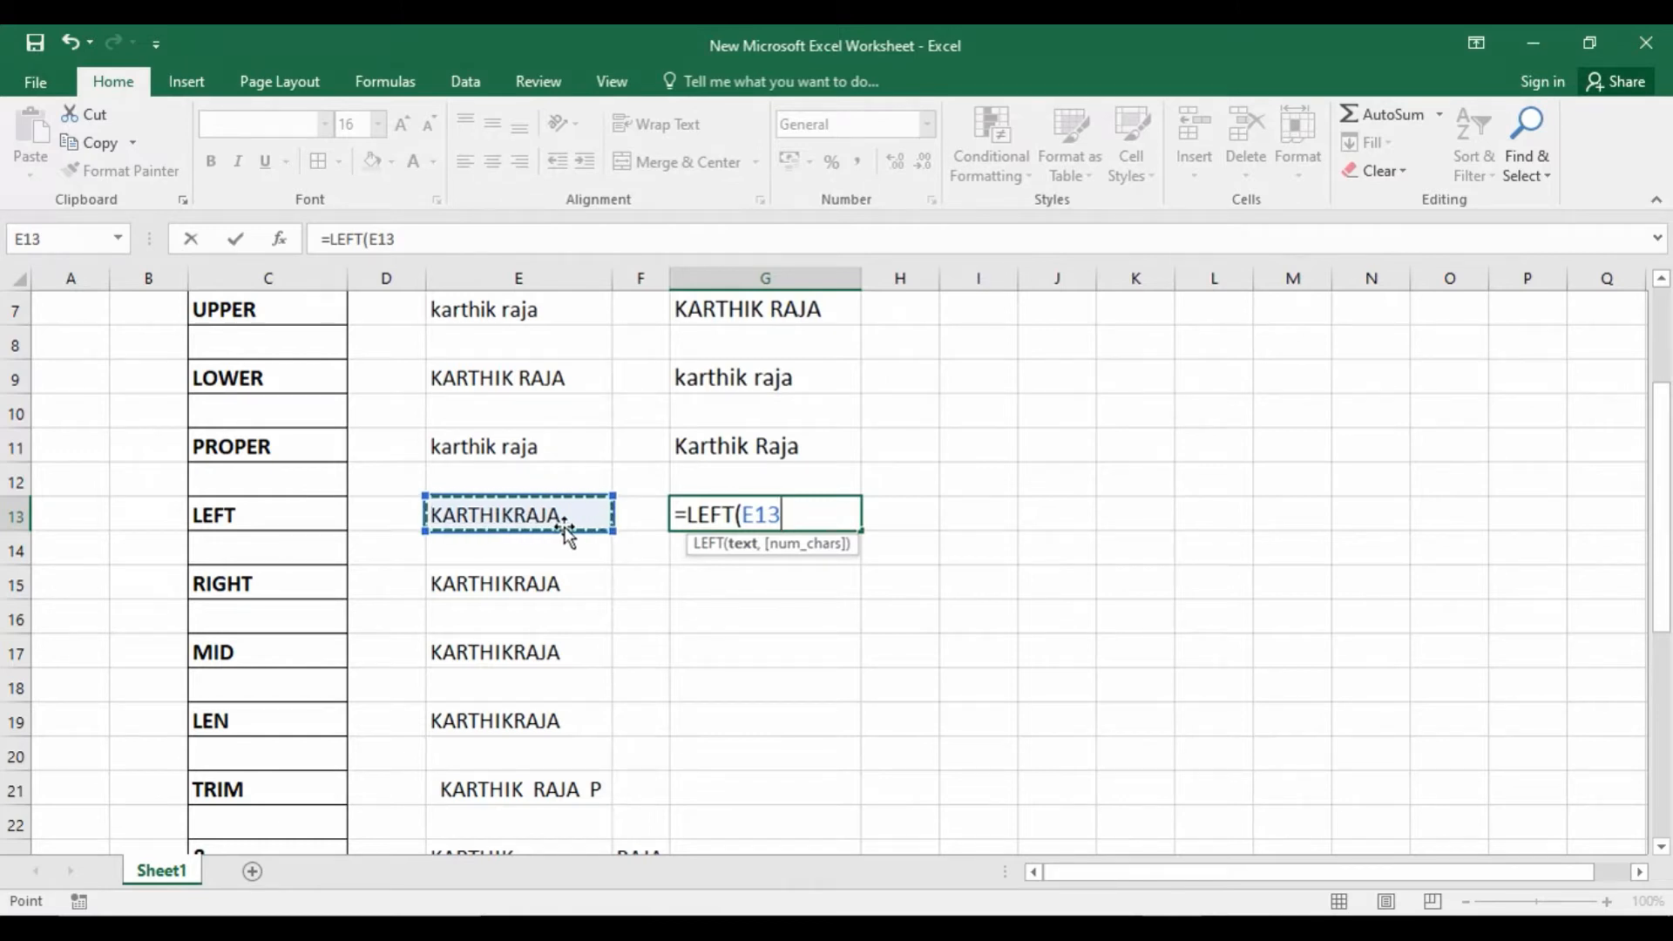
{"action": "type", "text": ","}
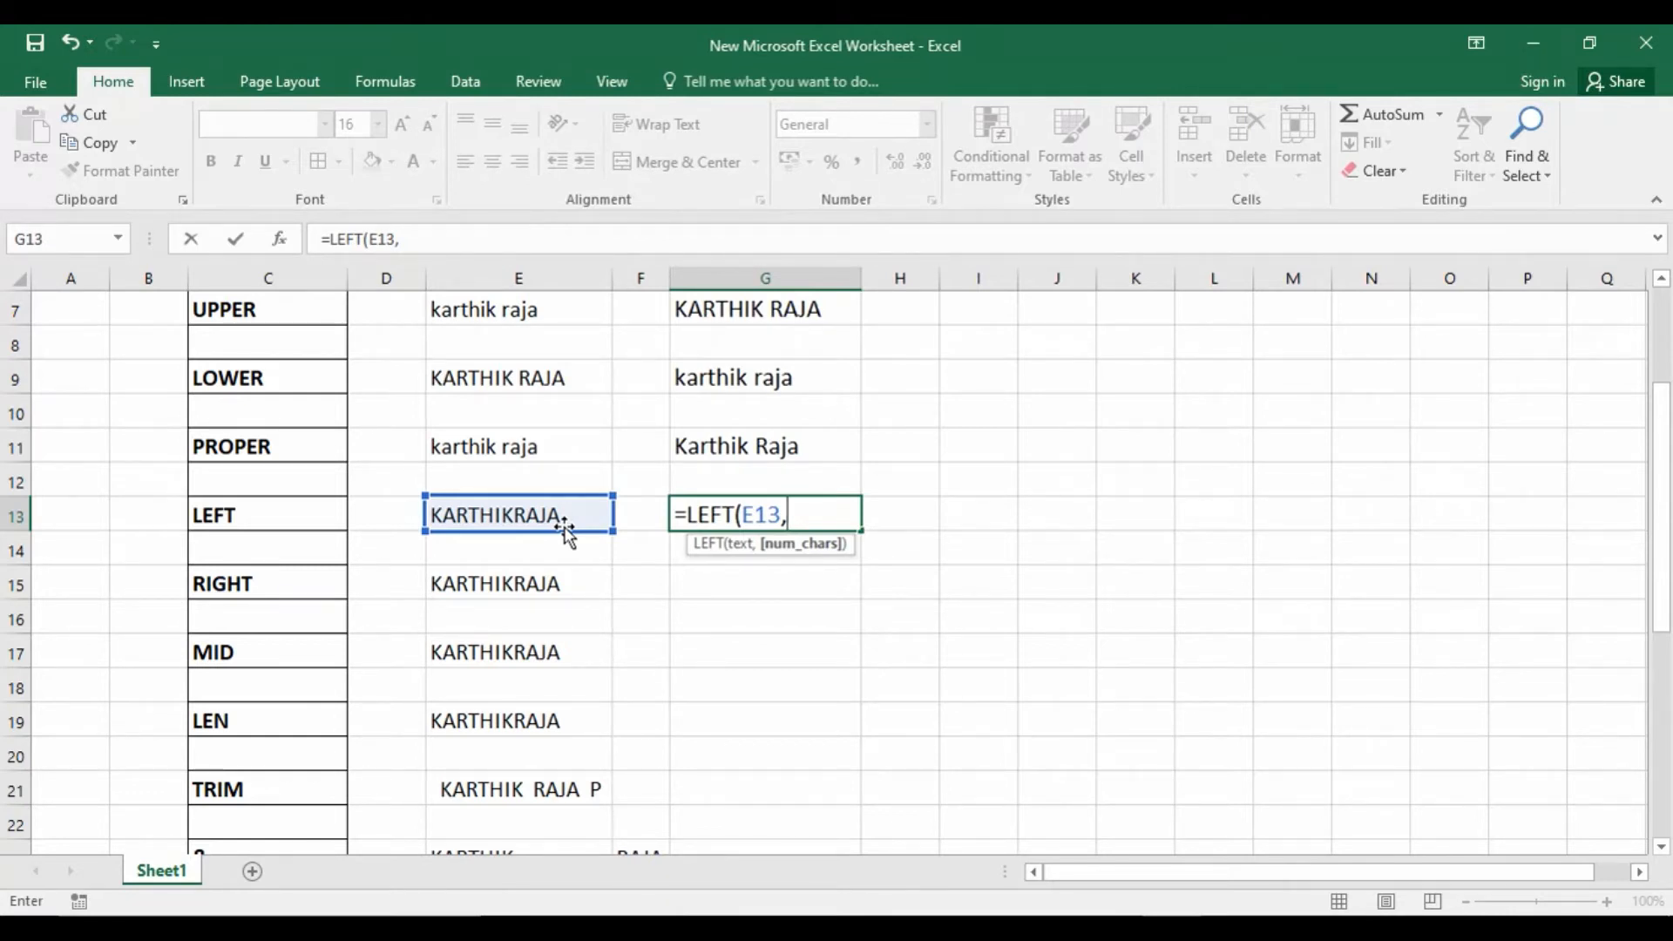
{"action": "type", "text": "6"}
{"action": "key", "text": "Return"}
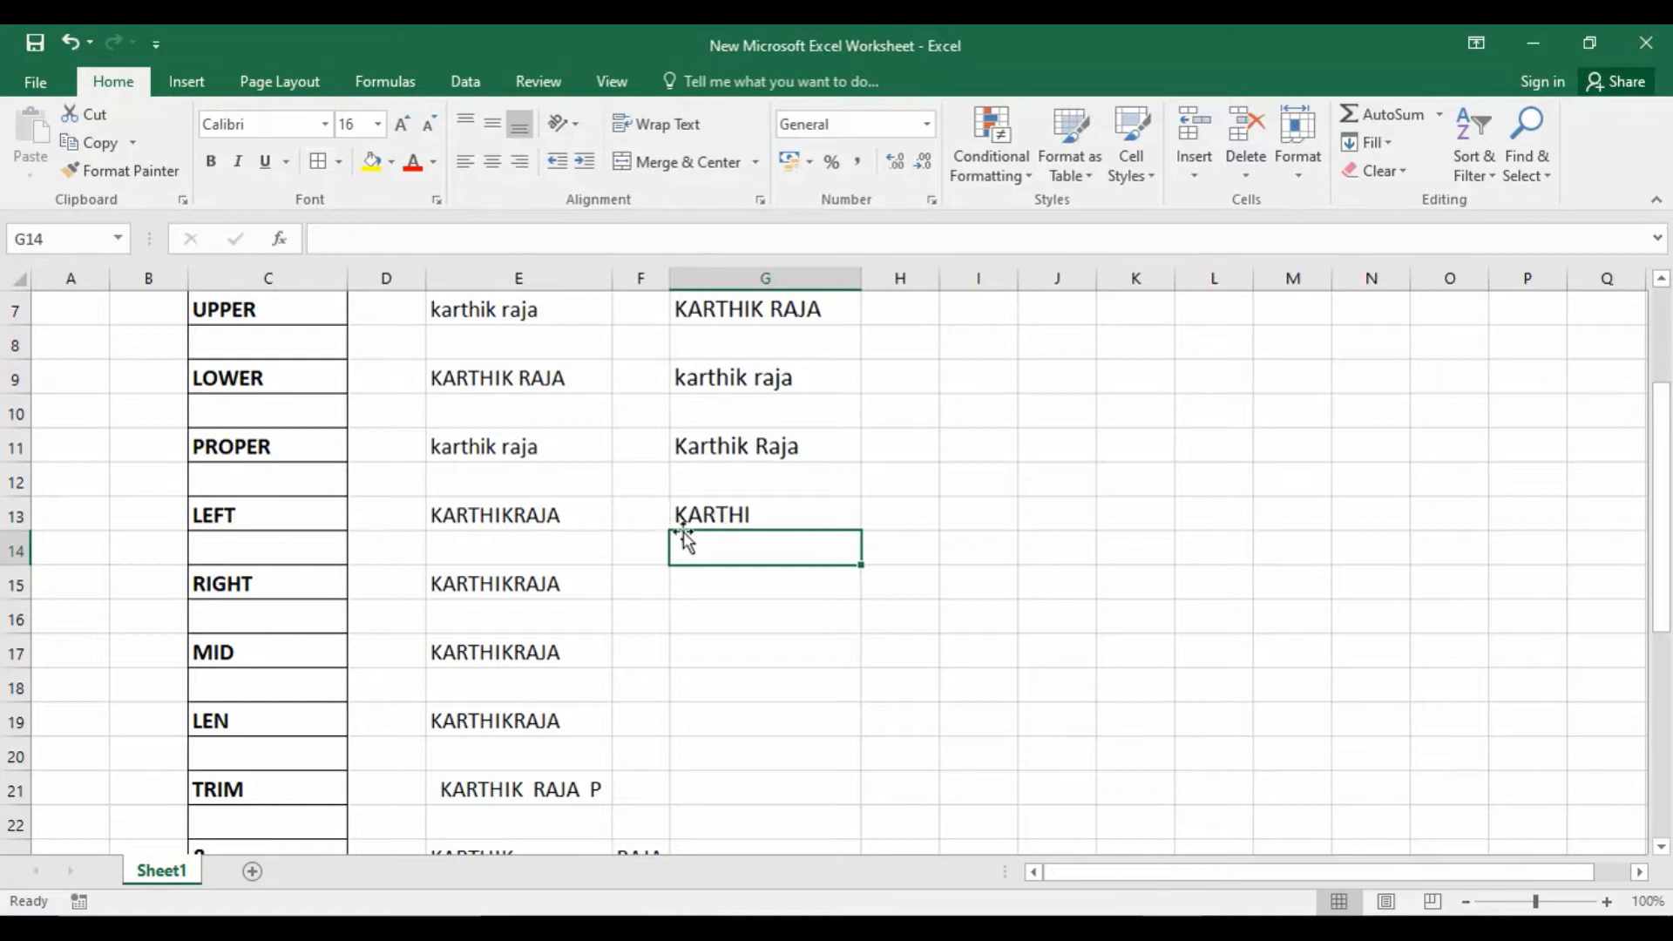
Enter the formula =RIGHT(E15,4) in cell G15 to extract the last four characters of the RIGHT row's text
{"action": "left_click", "coordinate": [716, 582]}
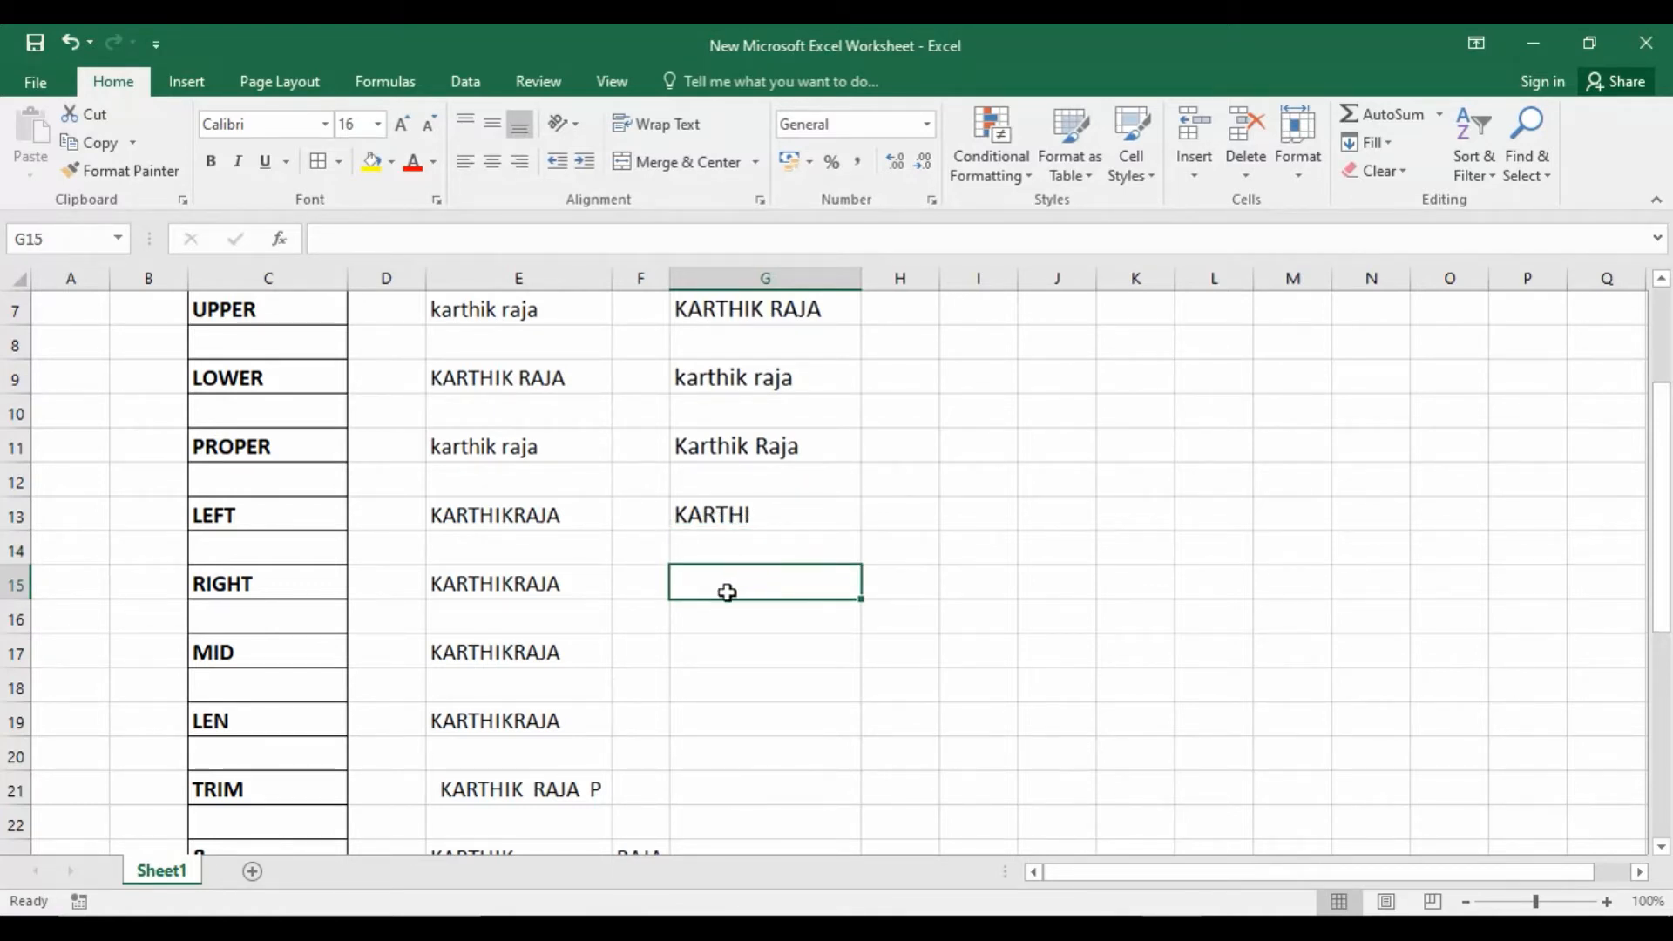
{"action": "type", "text": "="}
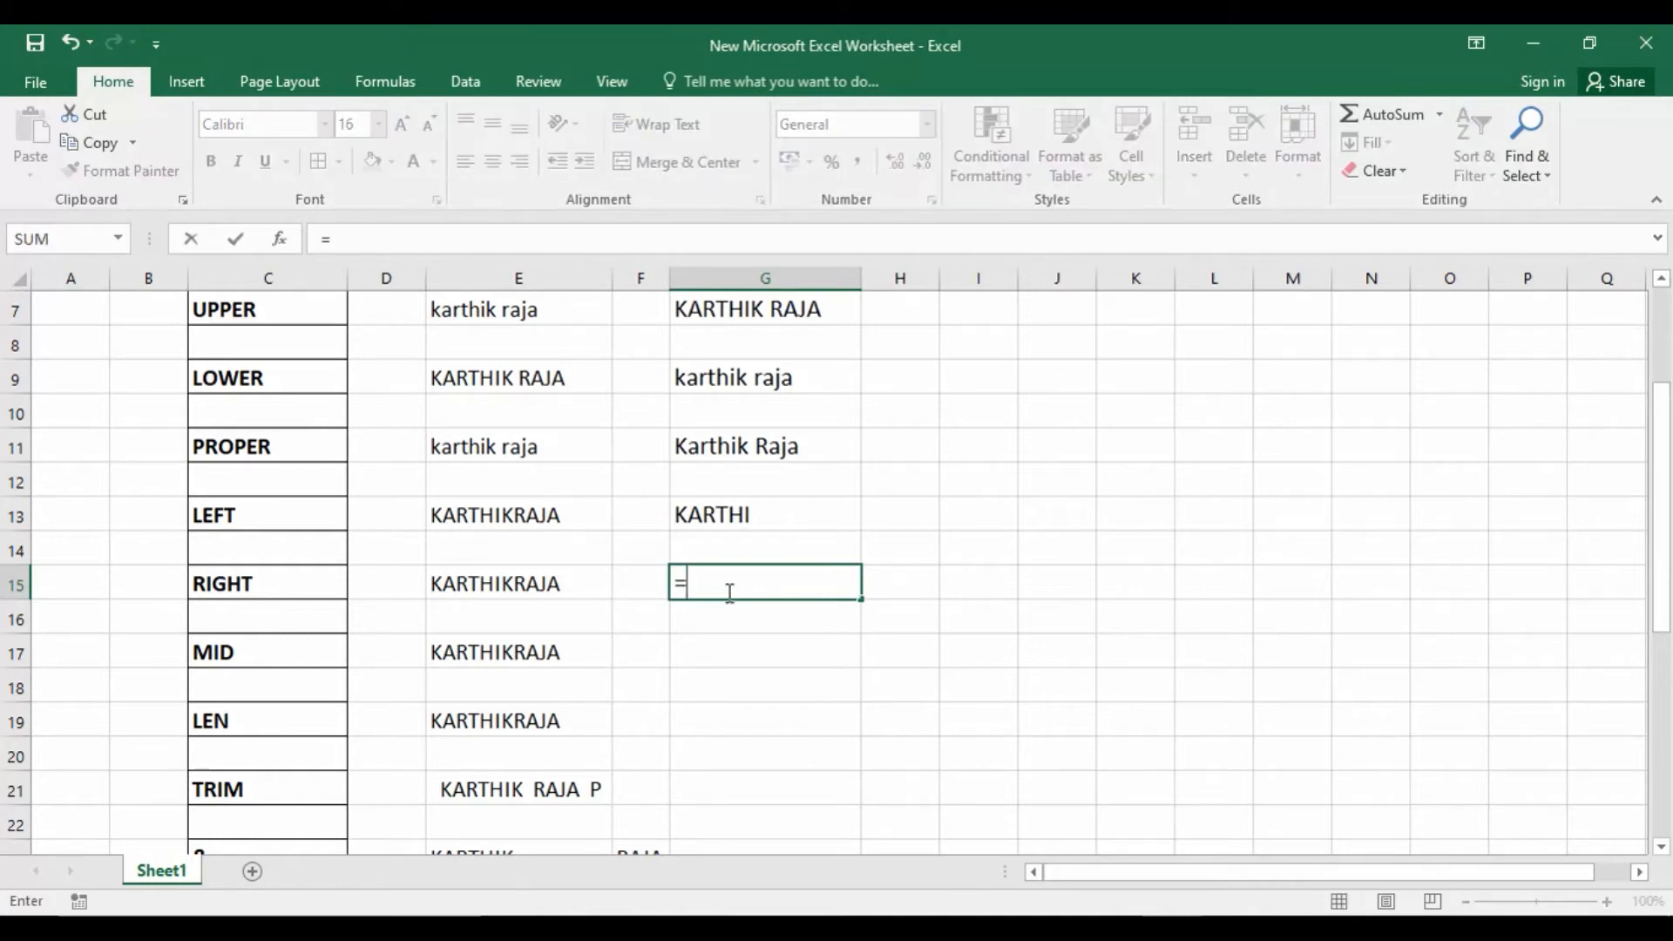
{"action": "type", "text": "RI"}
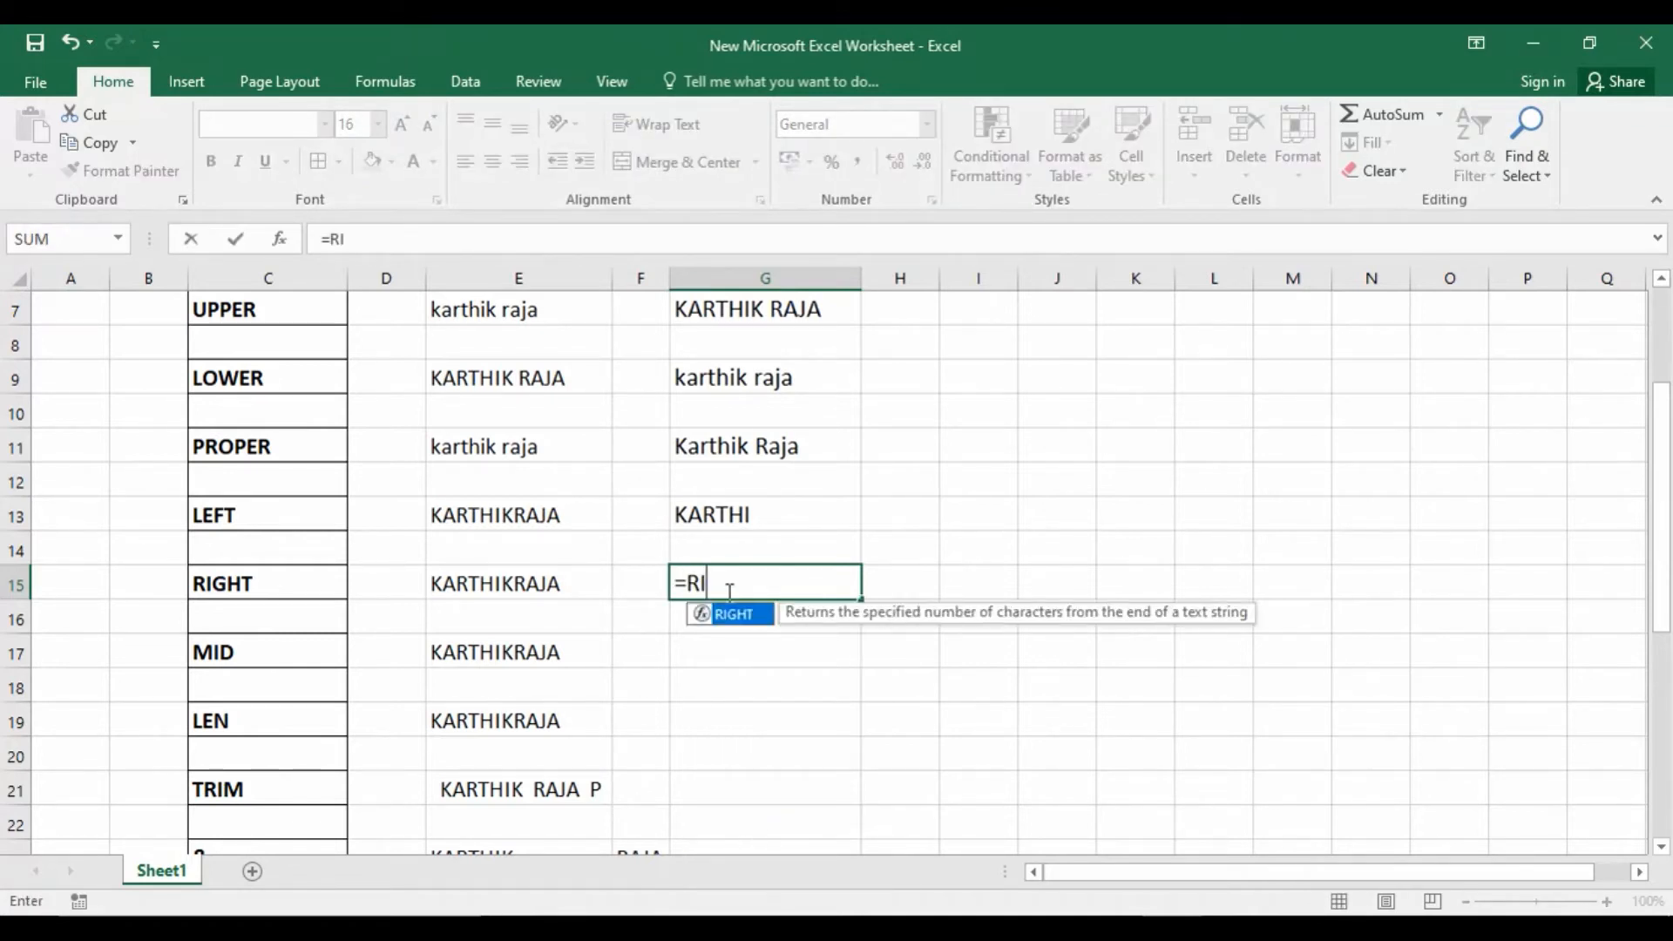
{"action": "double_click", "coordinate": [736, 615]}
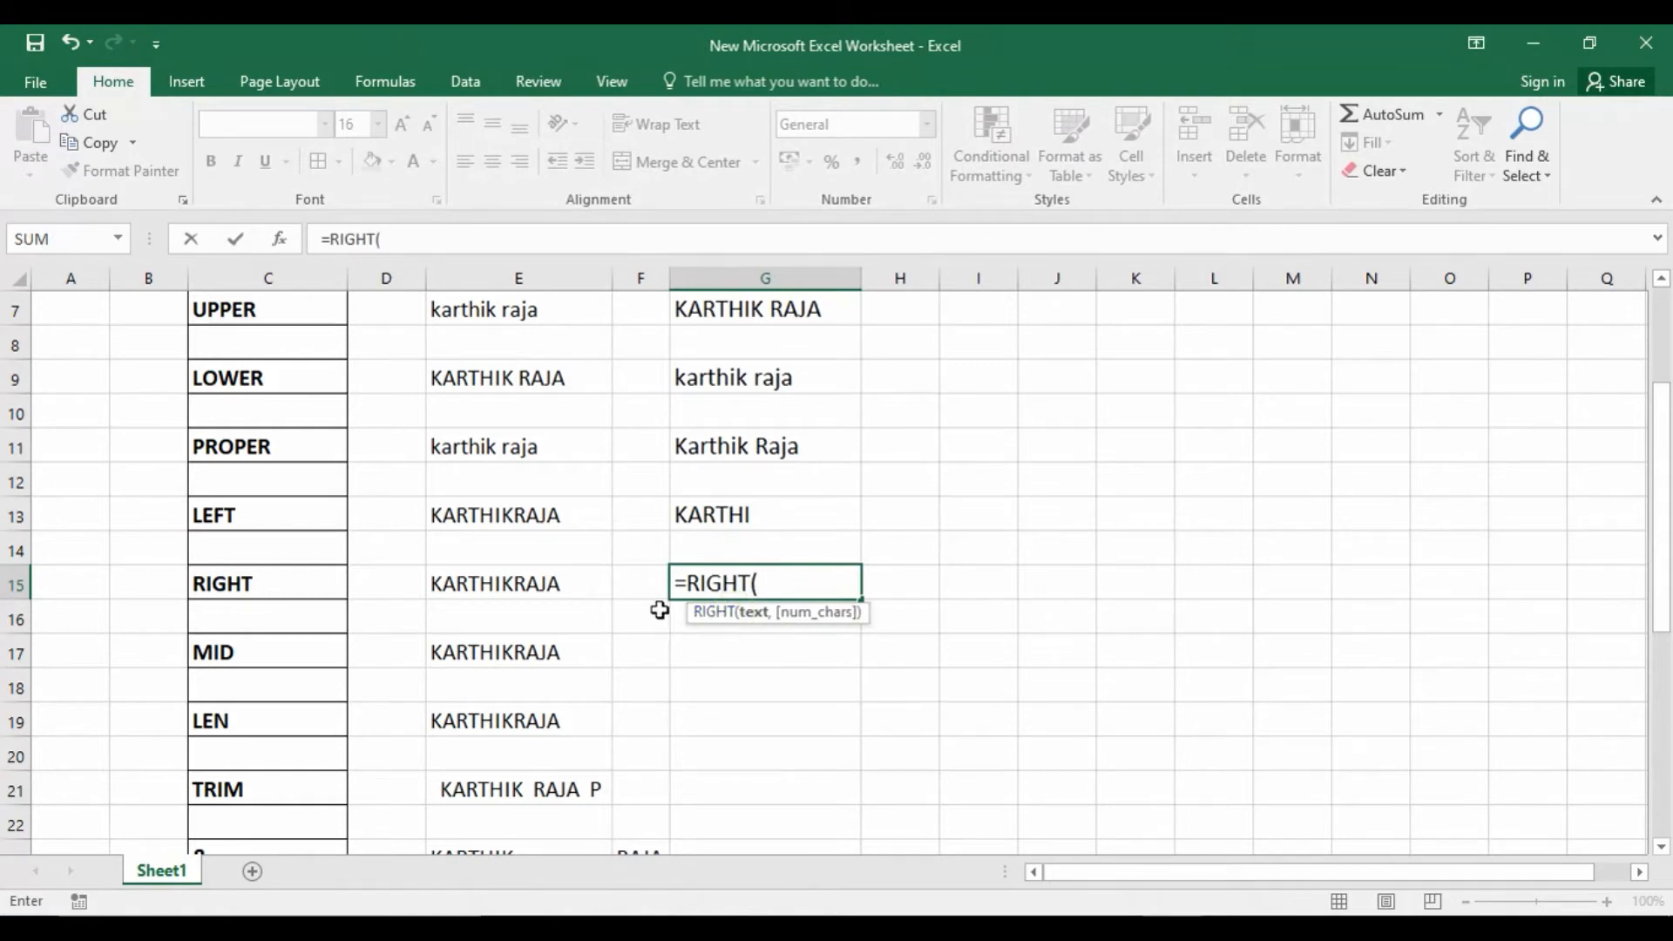
{"action": "left_click", "coordinate": [503, 588]}
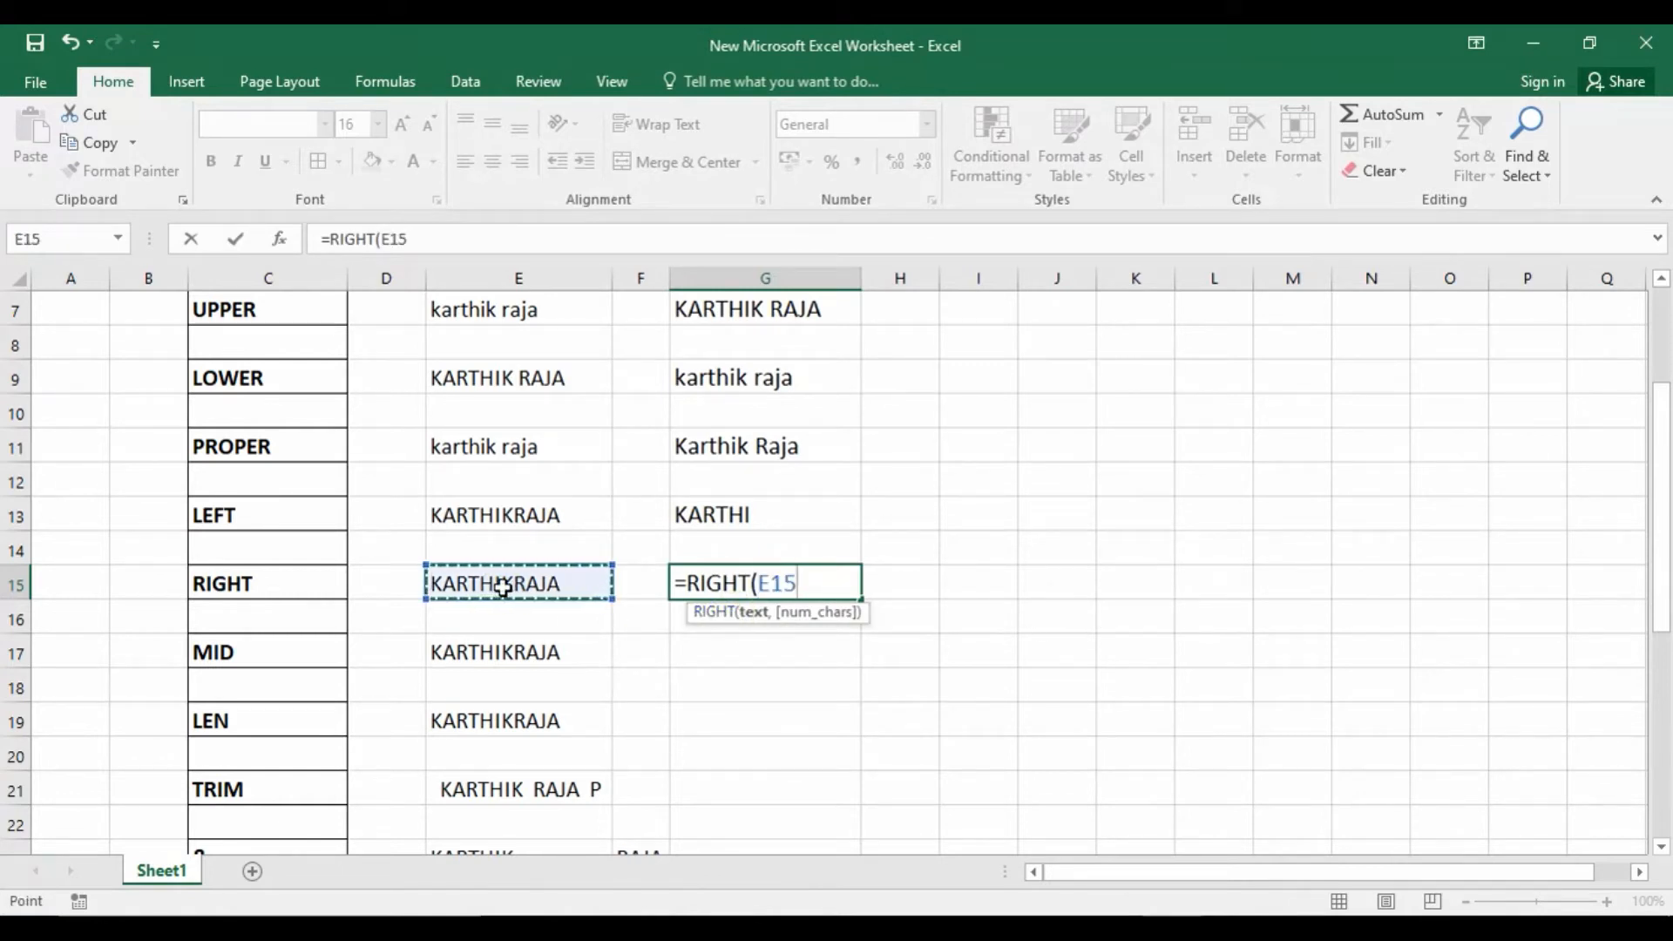
{"action": "type", "text": ","}
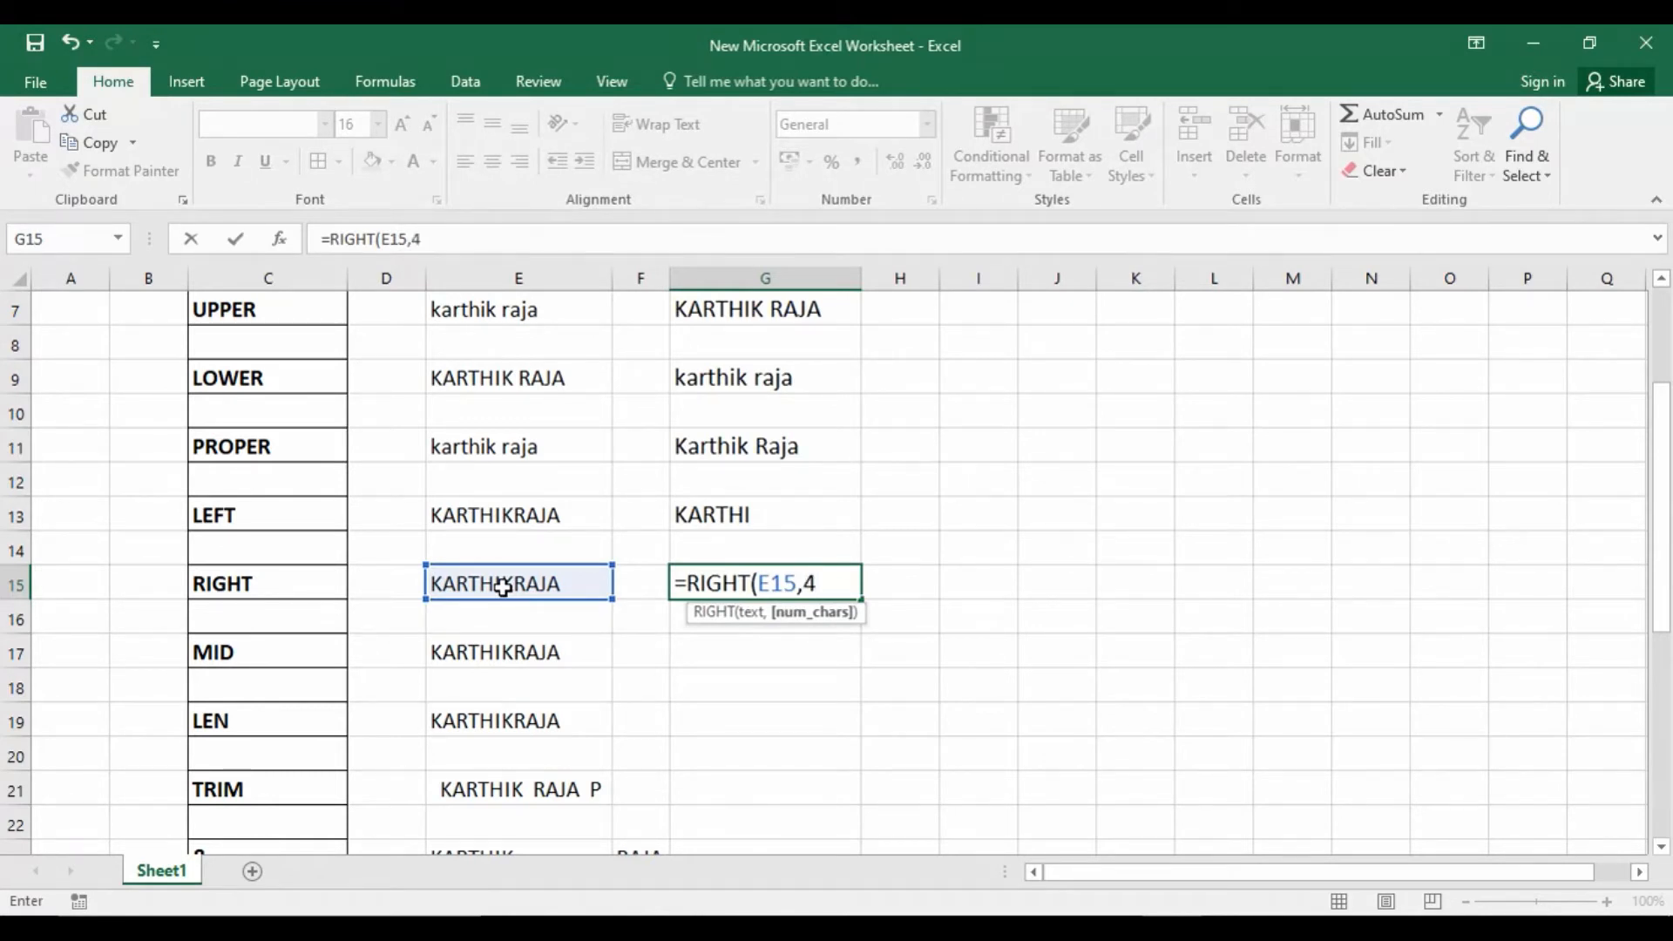
{"action": "type", "text": "4)"}
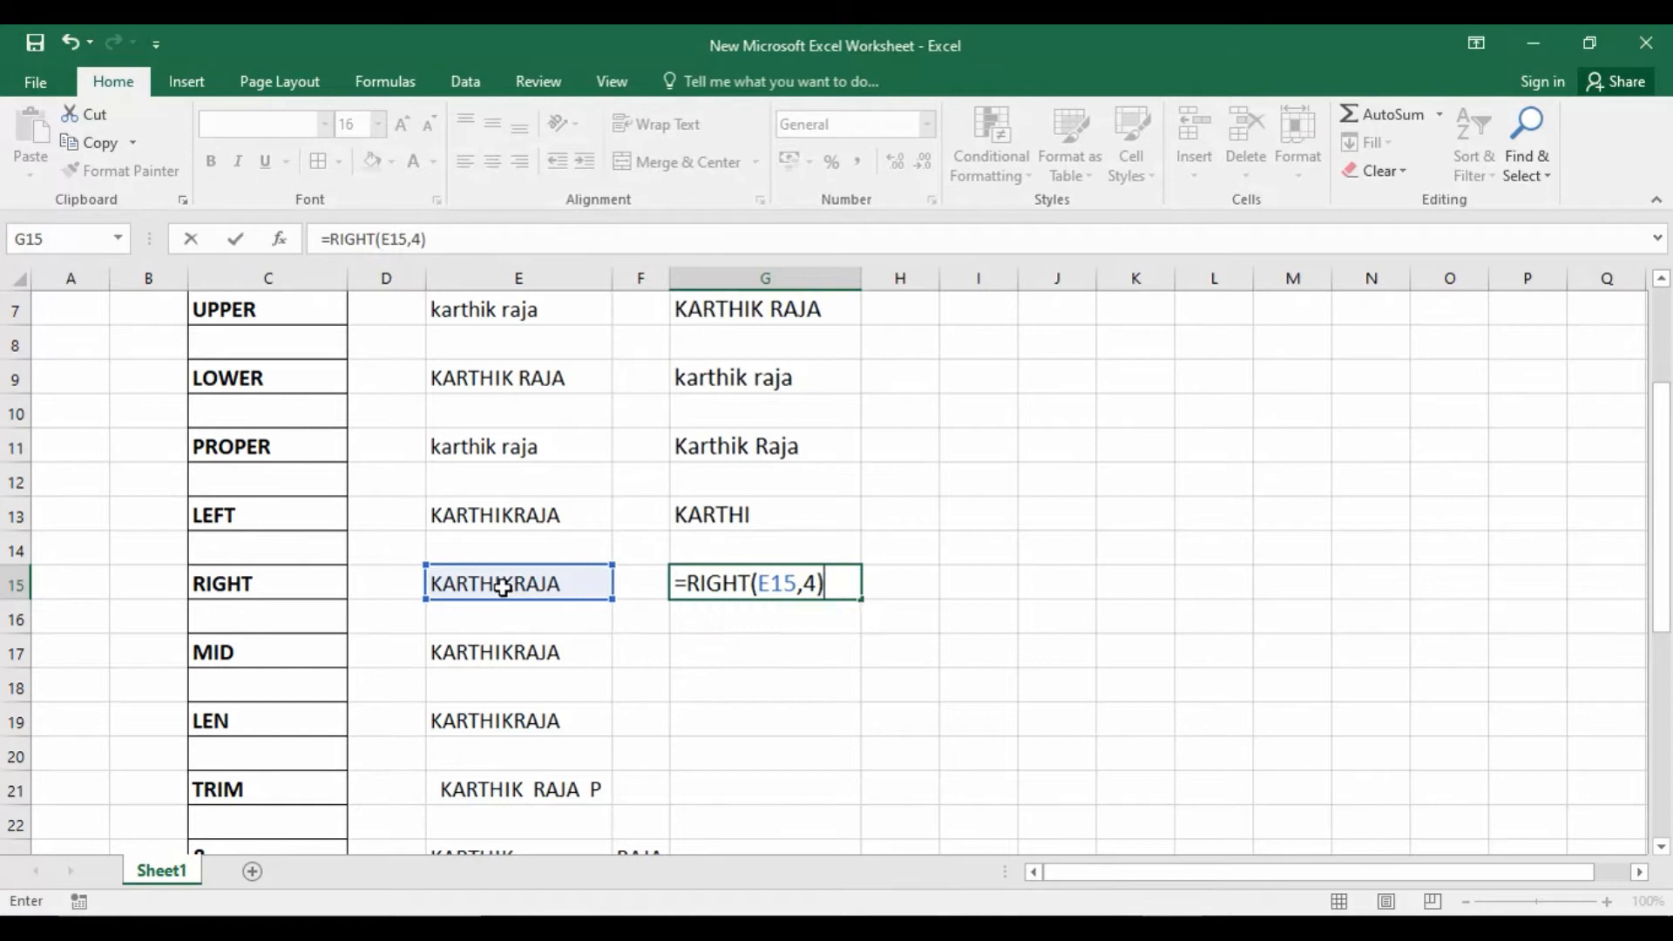
{"action": "key", "text": "Return"}
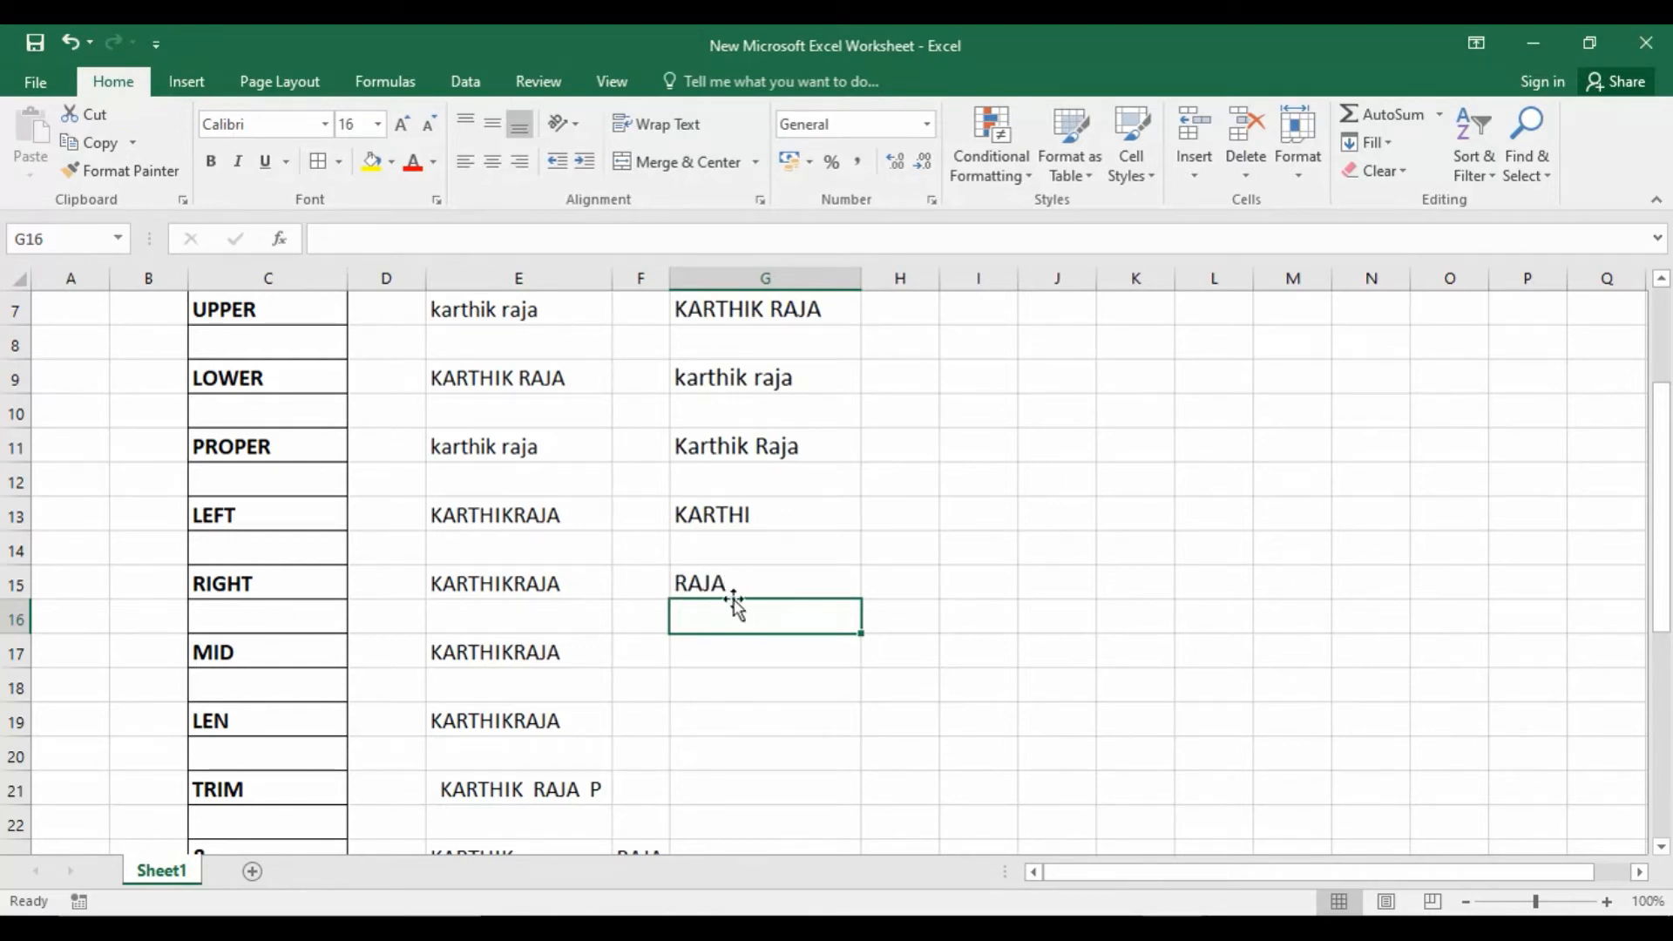
Enter the formula =MID(E17,4,4) in cell G17 to extract four characters from the fourth position of the MID row's text
{"action": "scroll", "coordinate": [770, 624], "scroll_direction": "down", "scroll_amount": 1}
{"action": "scroll", "coordinate": [769, 625], "scroll_direction": "down", "scroll_amount": 2}
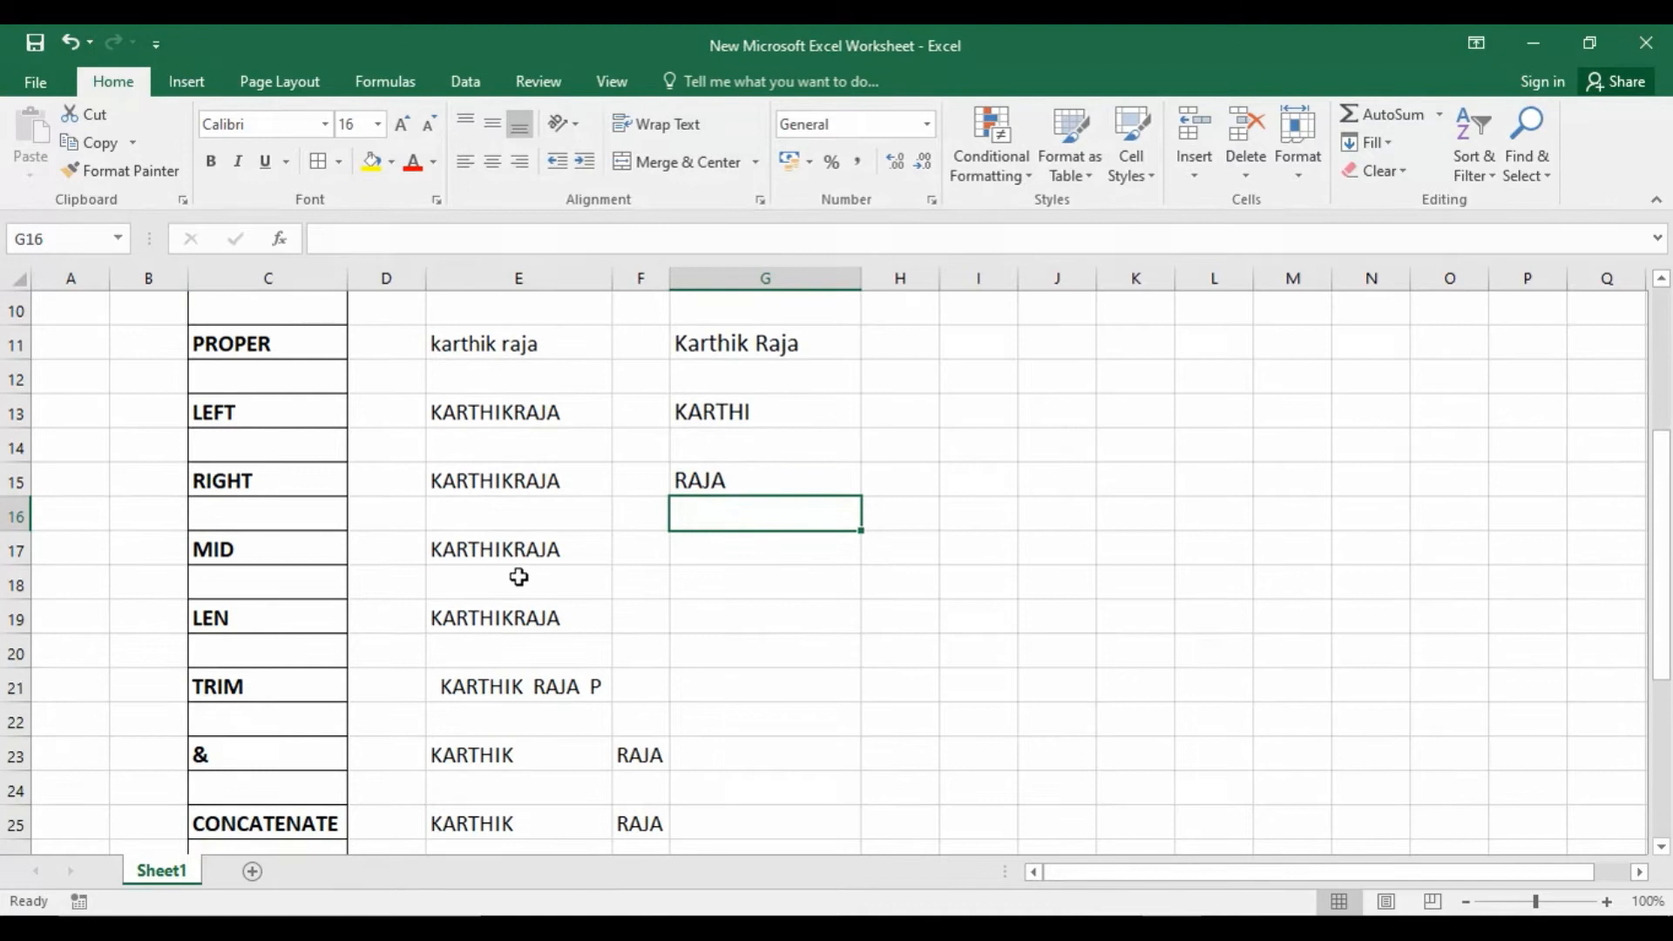
{"action": "left_click", "coordinate": [732, 549]}
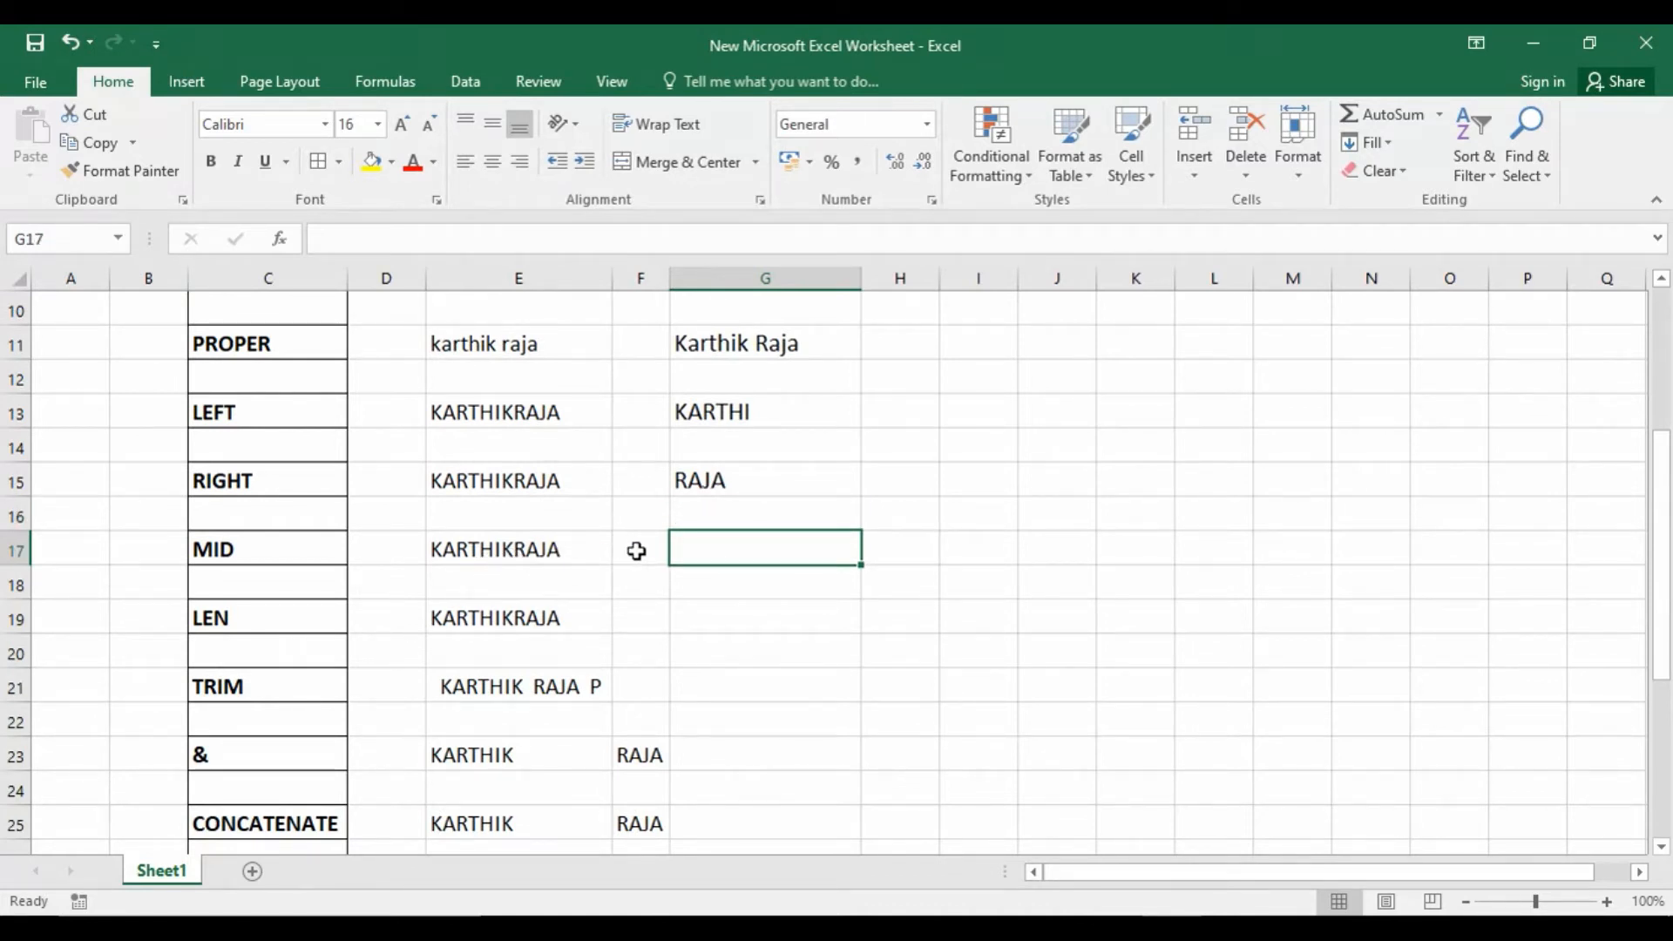
{"action": "type", "text": "=MID"}
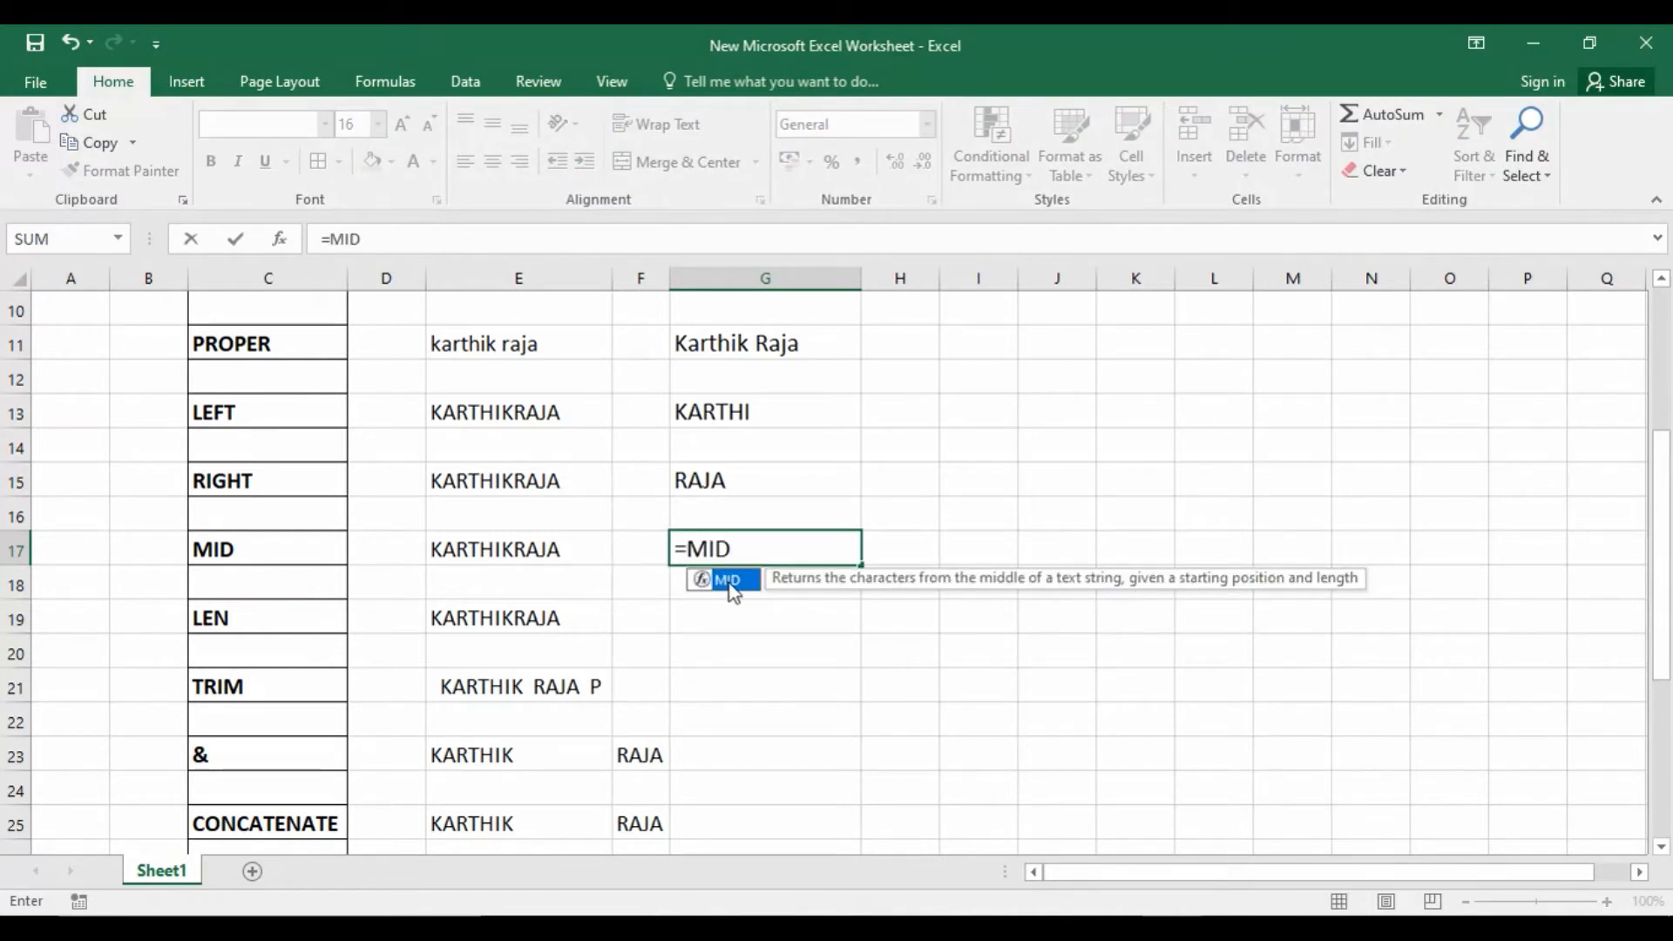
{"action": "type", "text": "("}
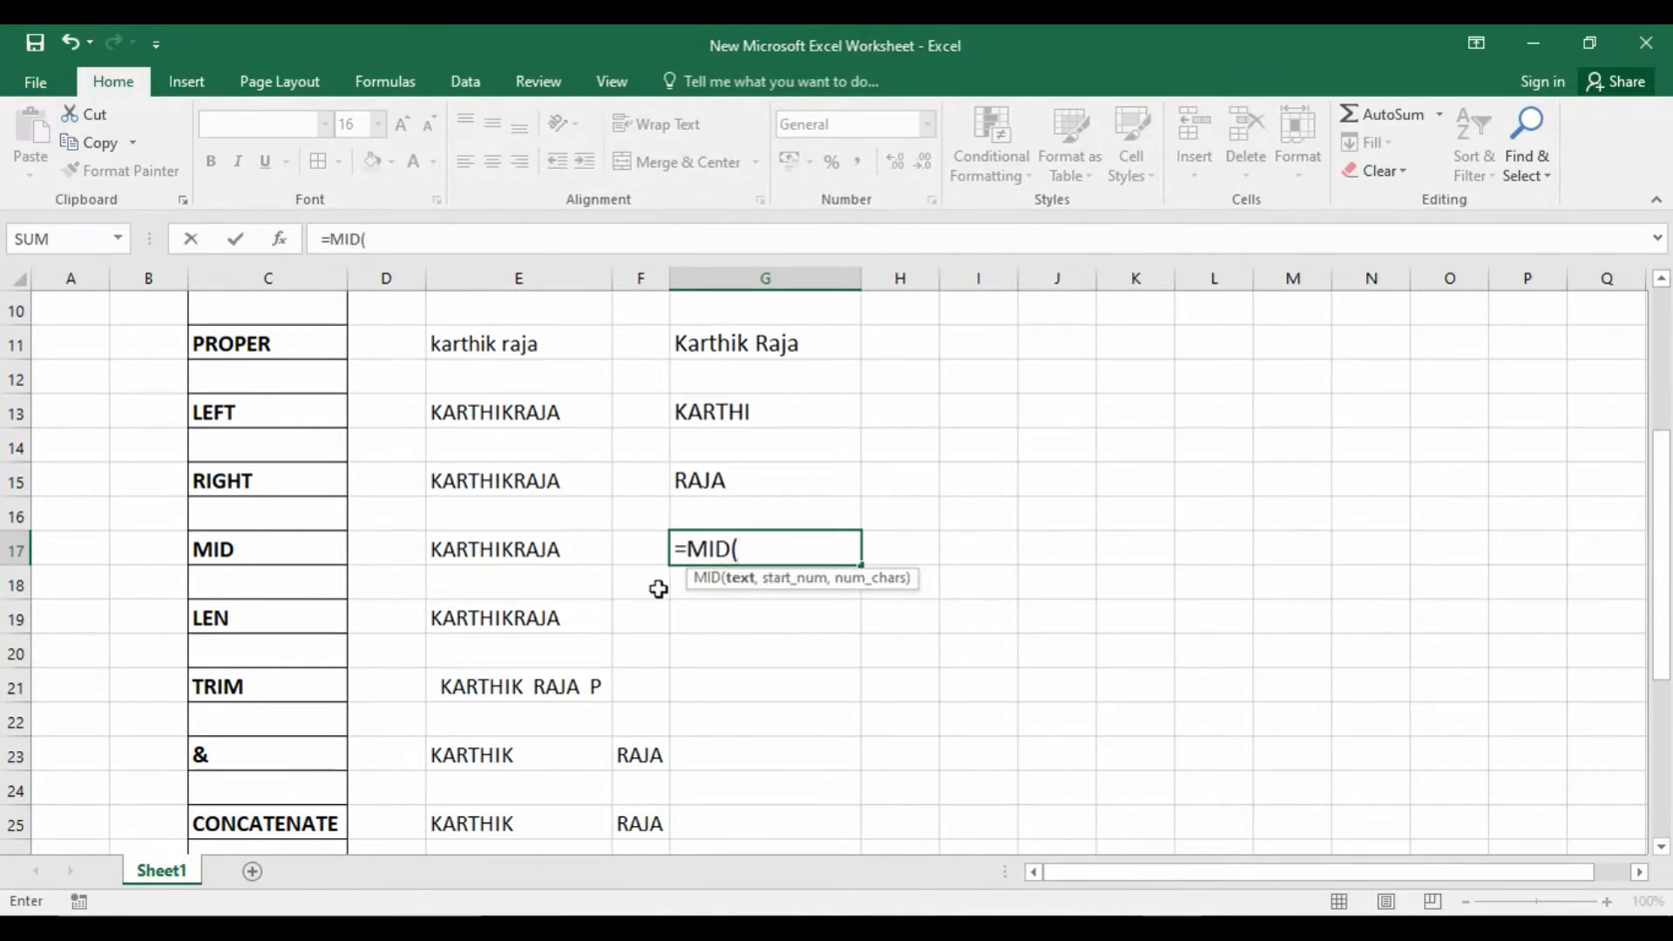
{"action": "left_click", "coordinate": [554, 553]}
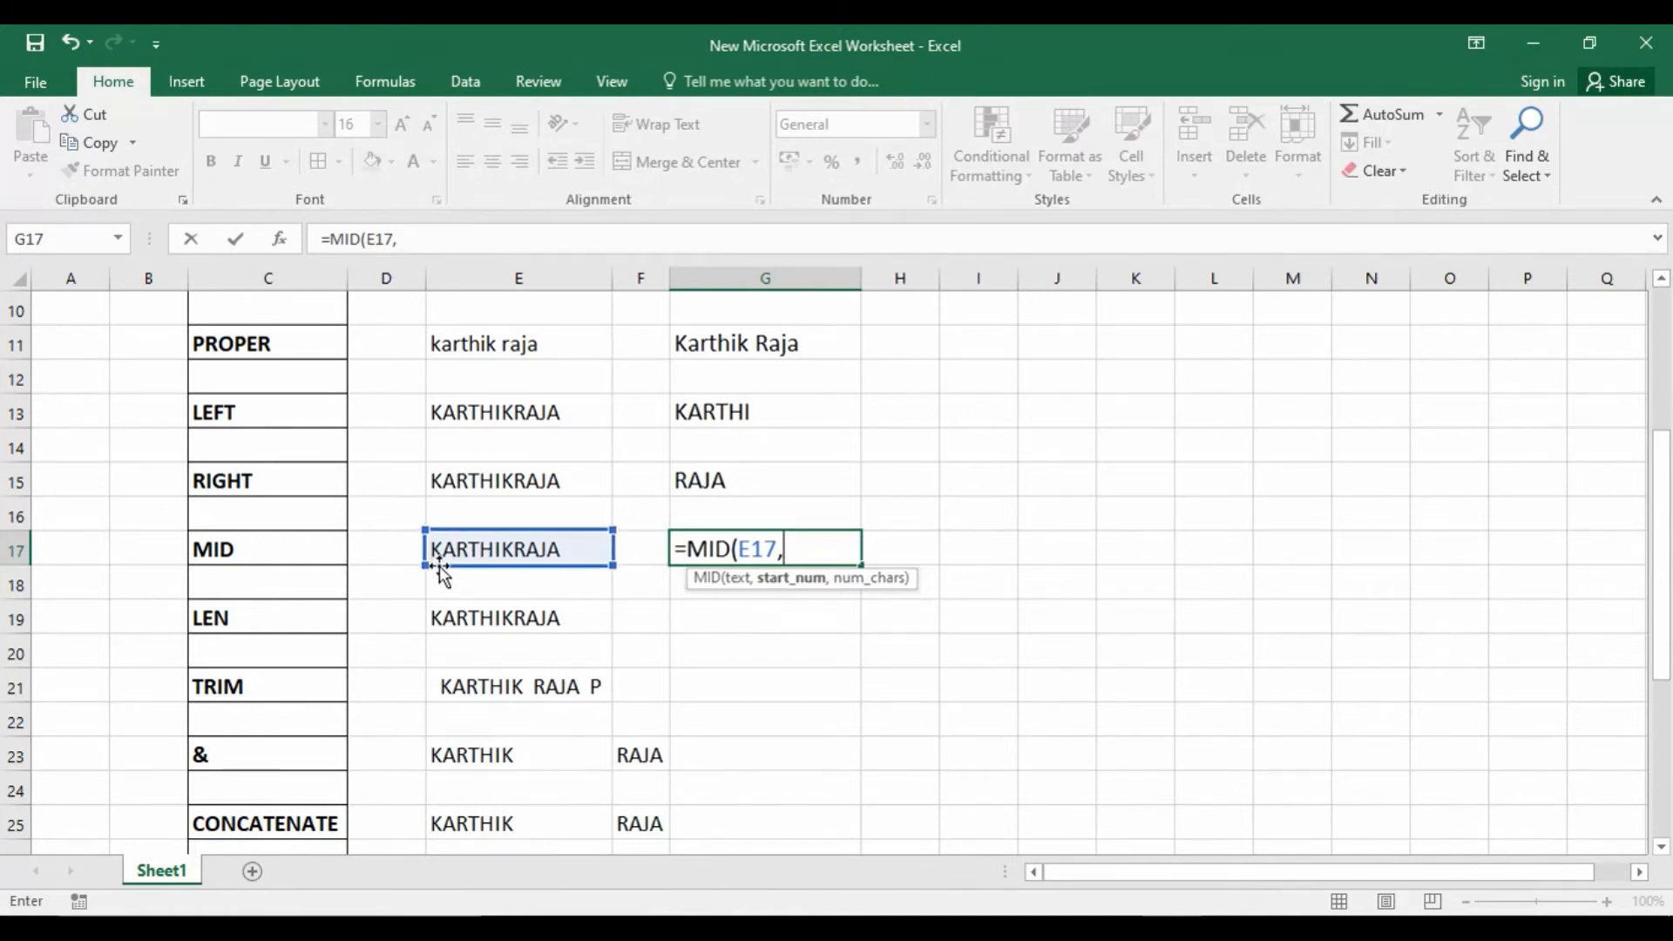
{"action": "type", "text": "4,4"}
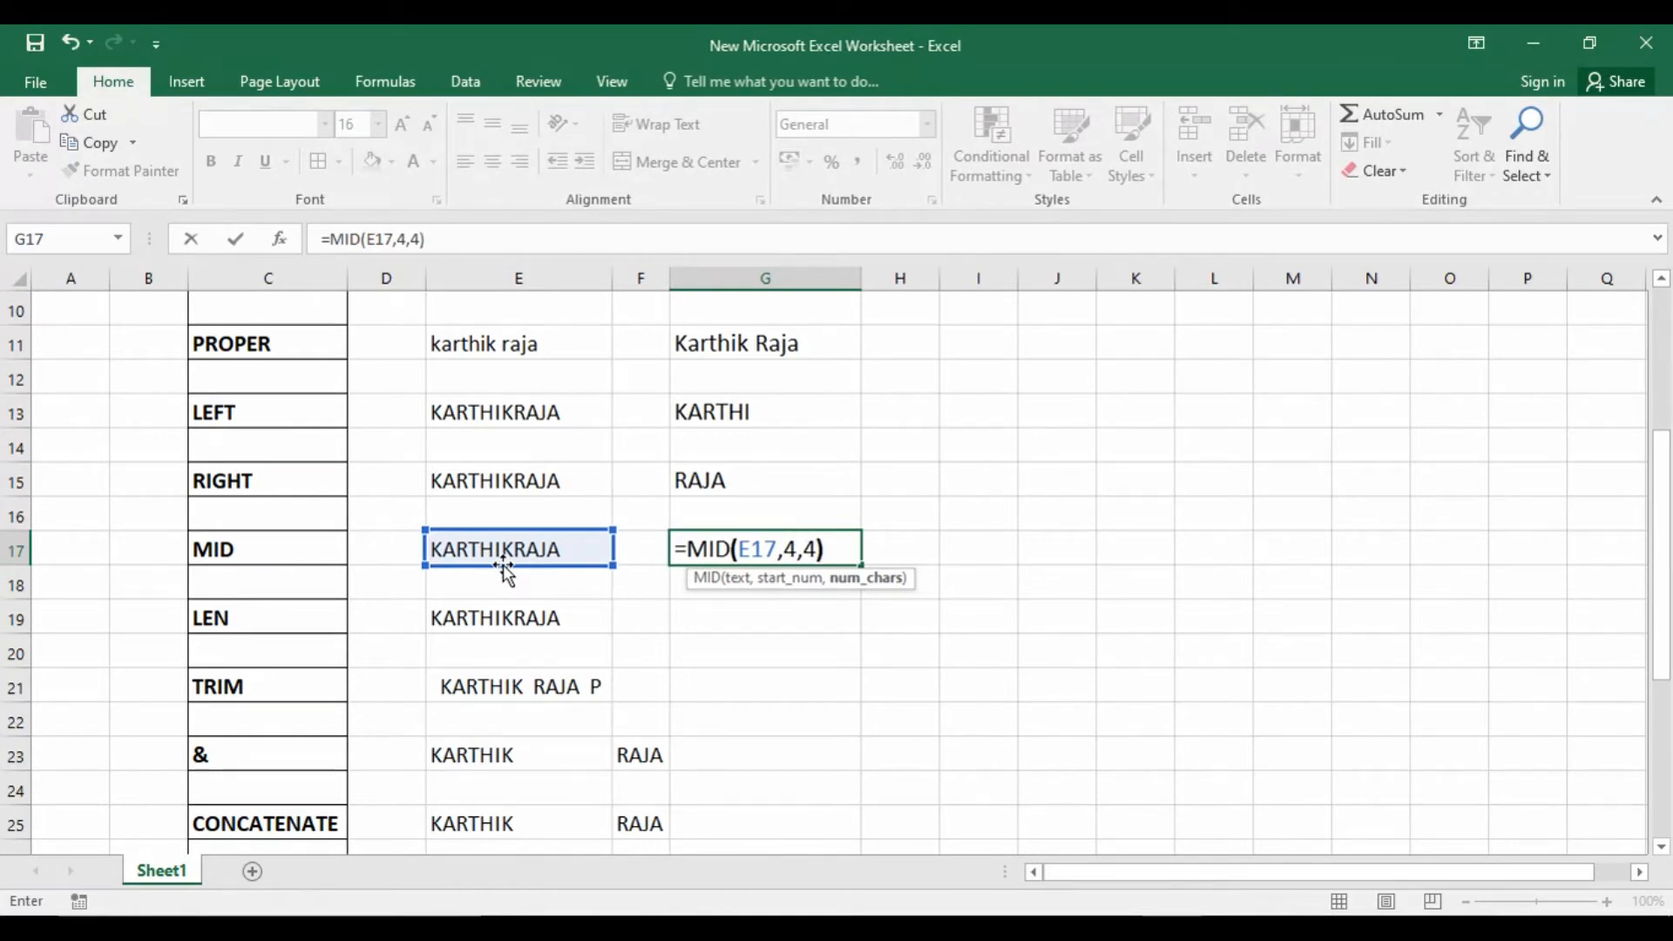
{"action": "key", "text": "Return"}
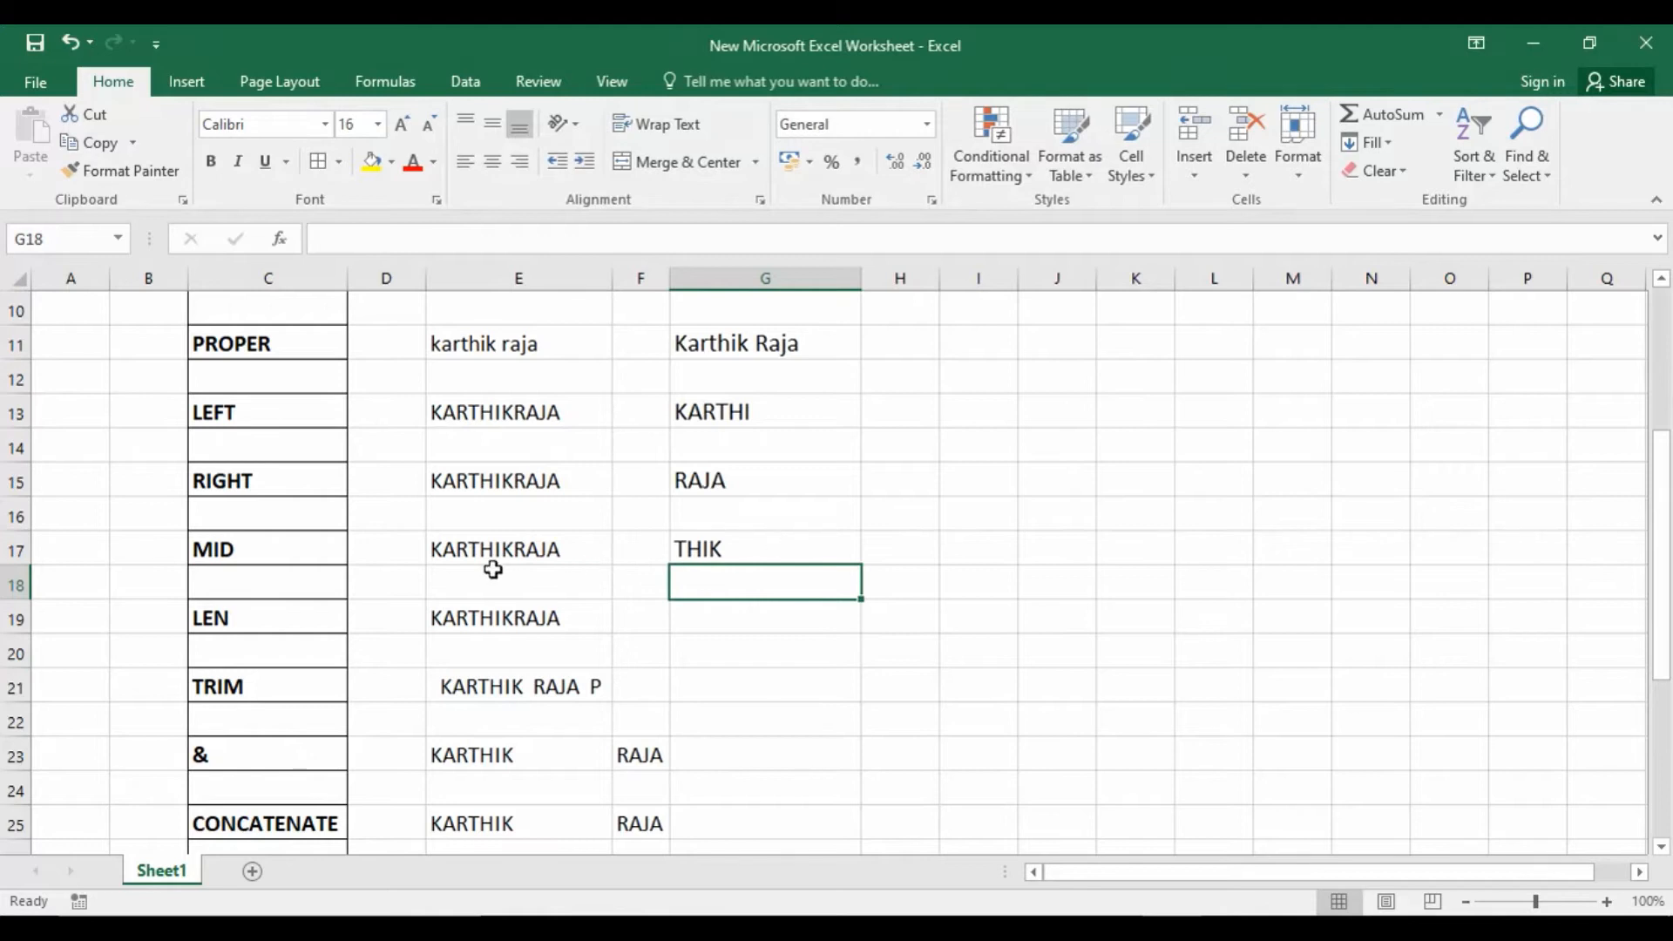
Enter the formula =LEN(E19) in cell G19 to count the characters of the LEN row's text
{"action": "left_click", "coordinate": [704, 620]}
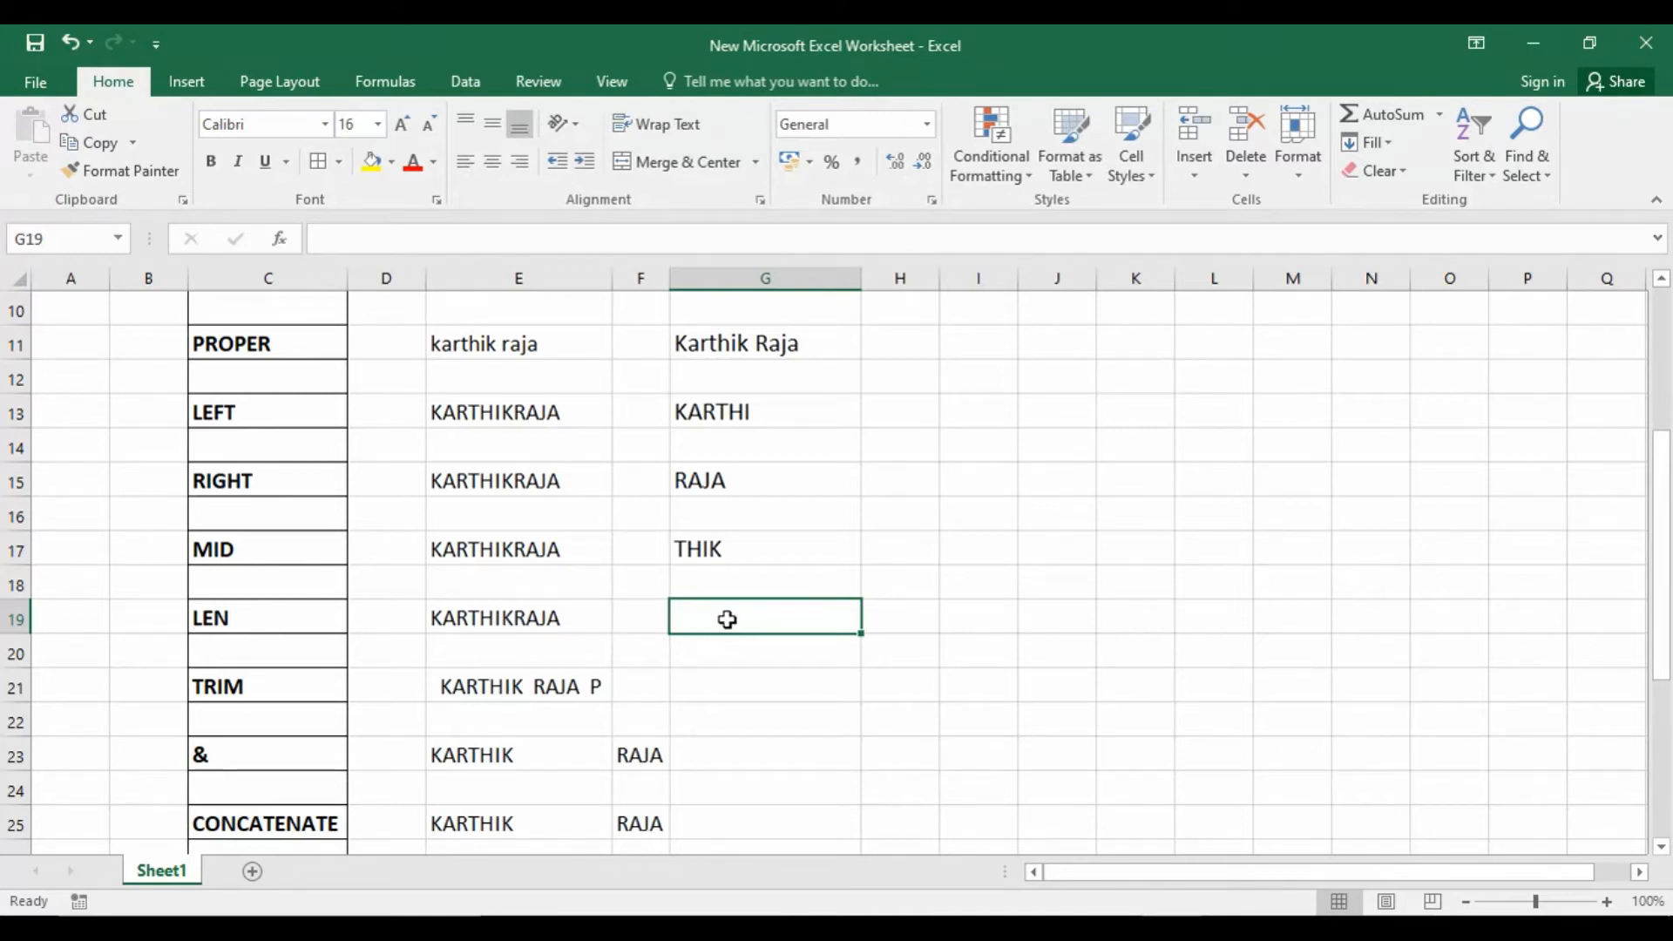
{"action": "type", "text": "=LEN("}
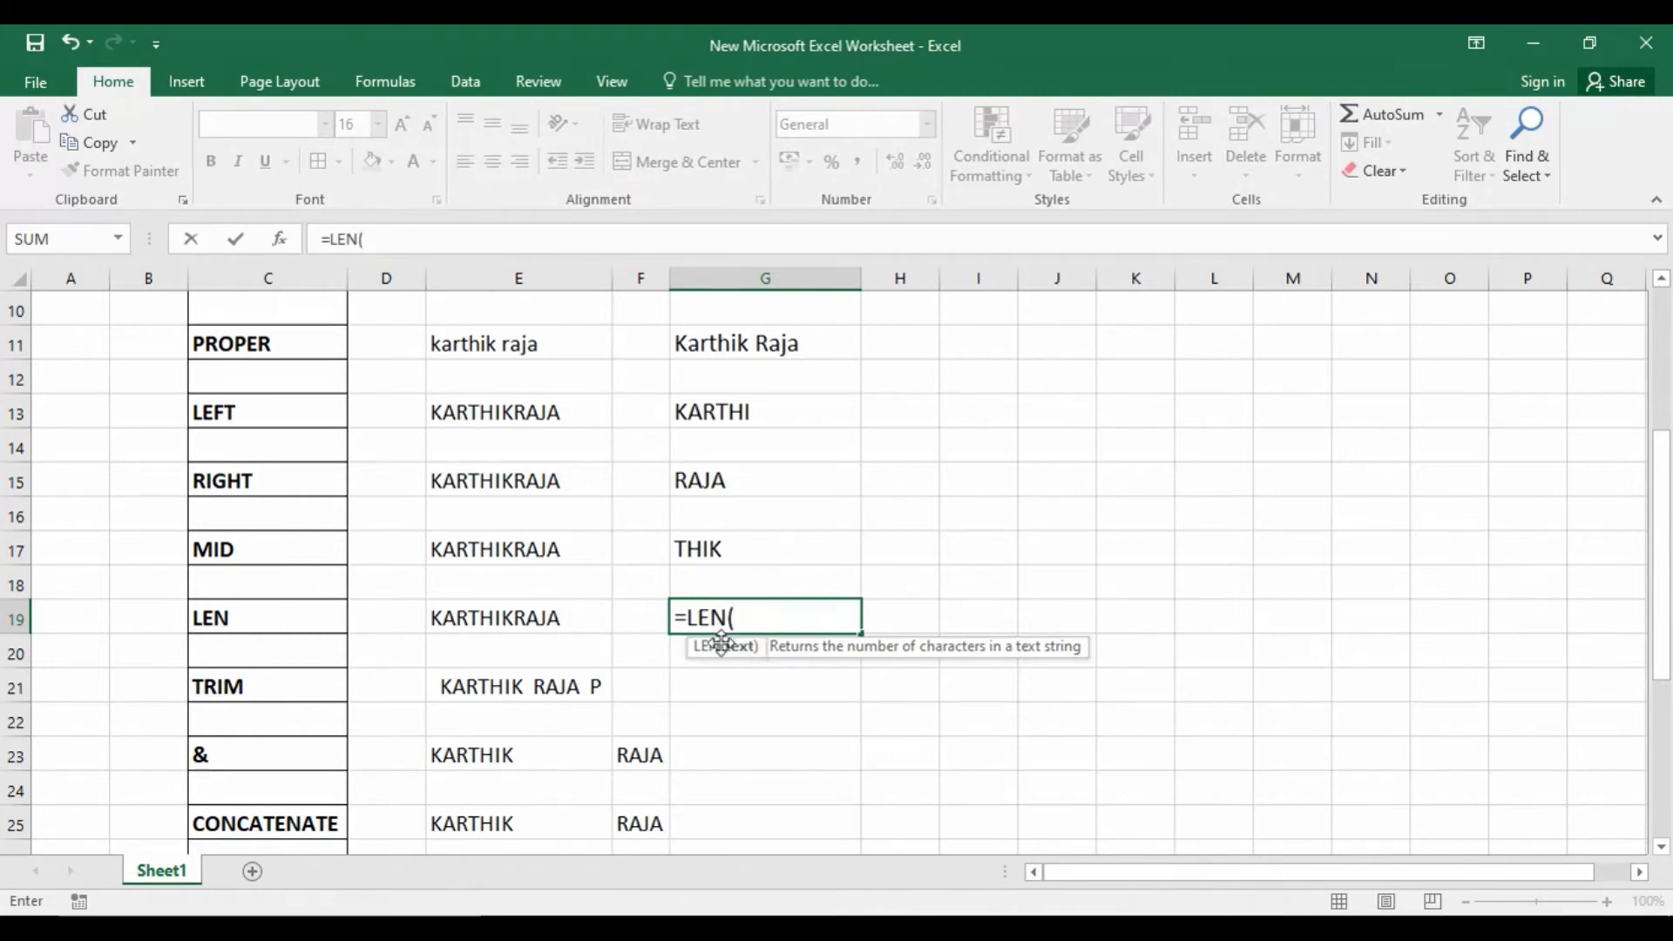
{"action": "double_click", "coordinate": [721, 646]}
{"action": "left_click", "coordinate": [505, 618]}
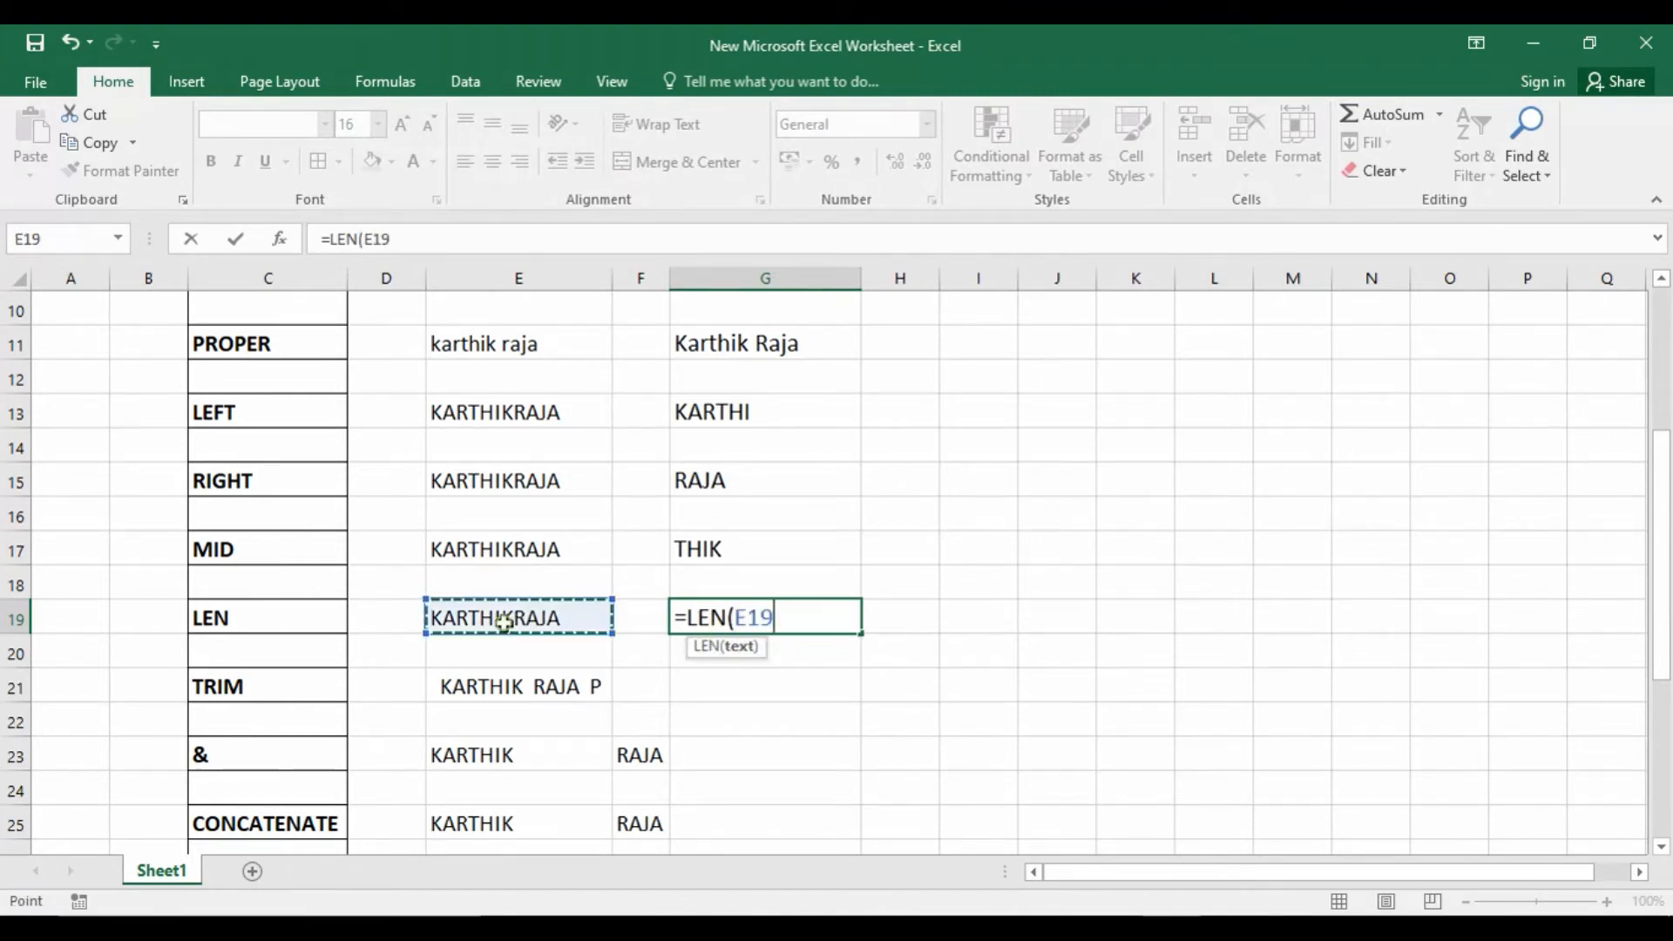
{"action": "type", "text": ")"}
{"action": "key", "text": "Return"}
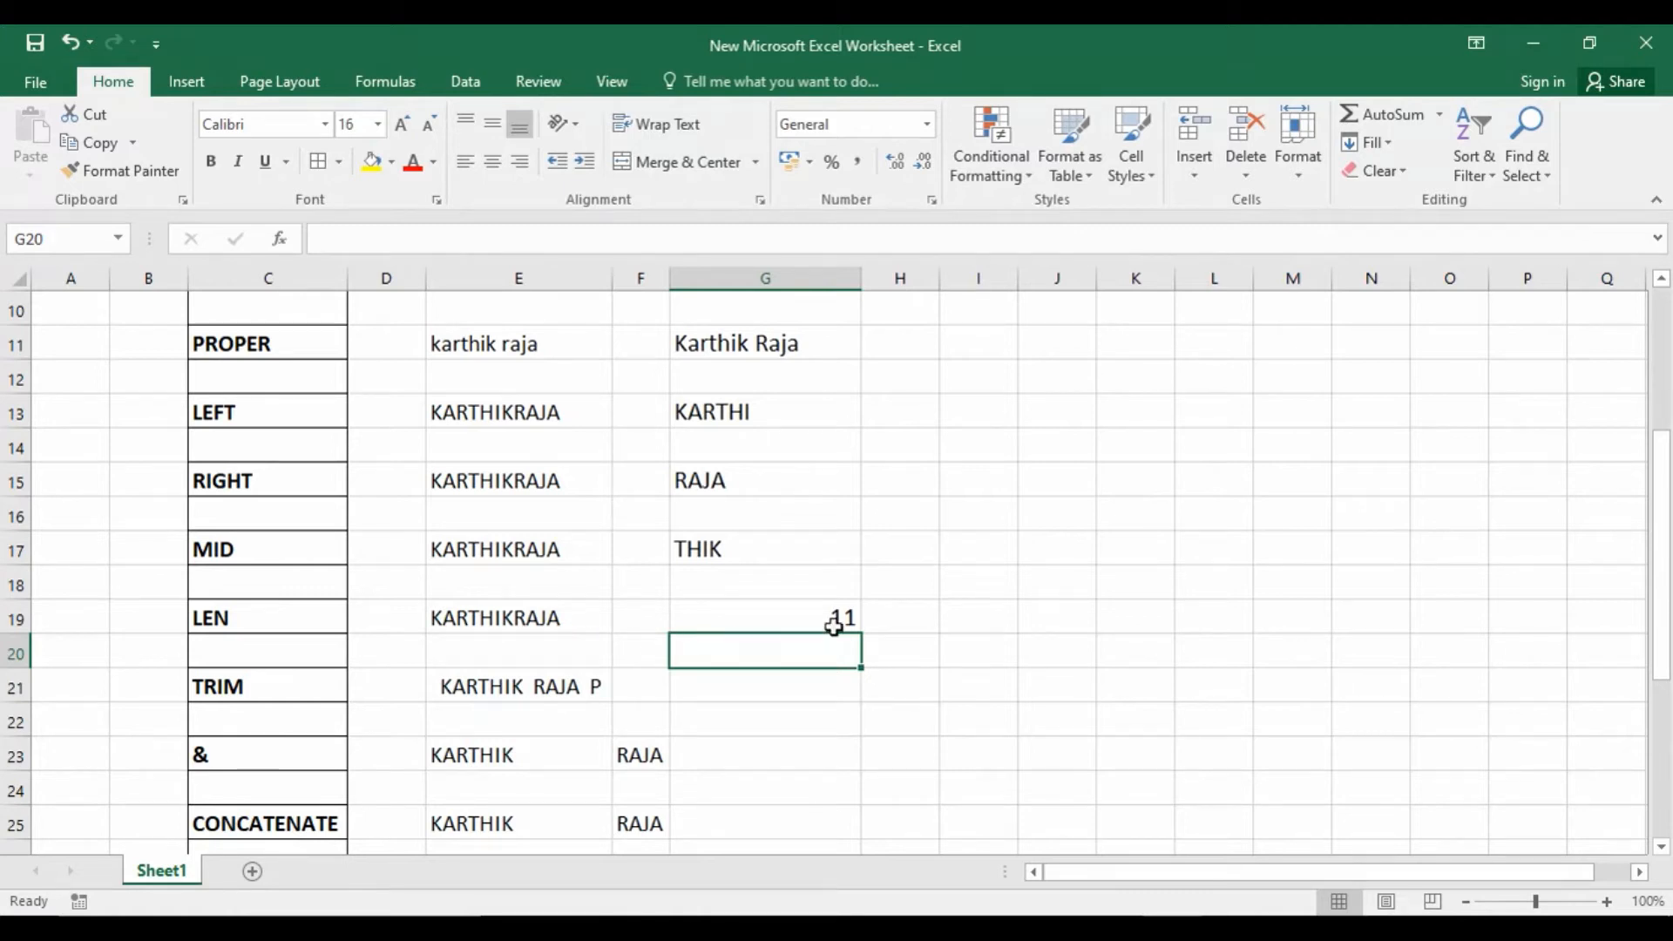
Try a space between the two words in cell E19 to test the LEN formula, and remove the space again
{"action": "double_click", "coordinate": [514, 617]}
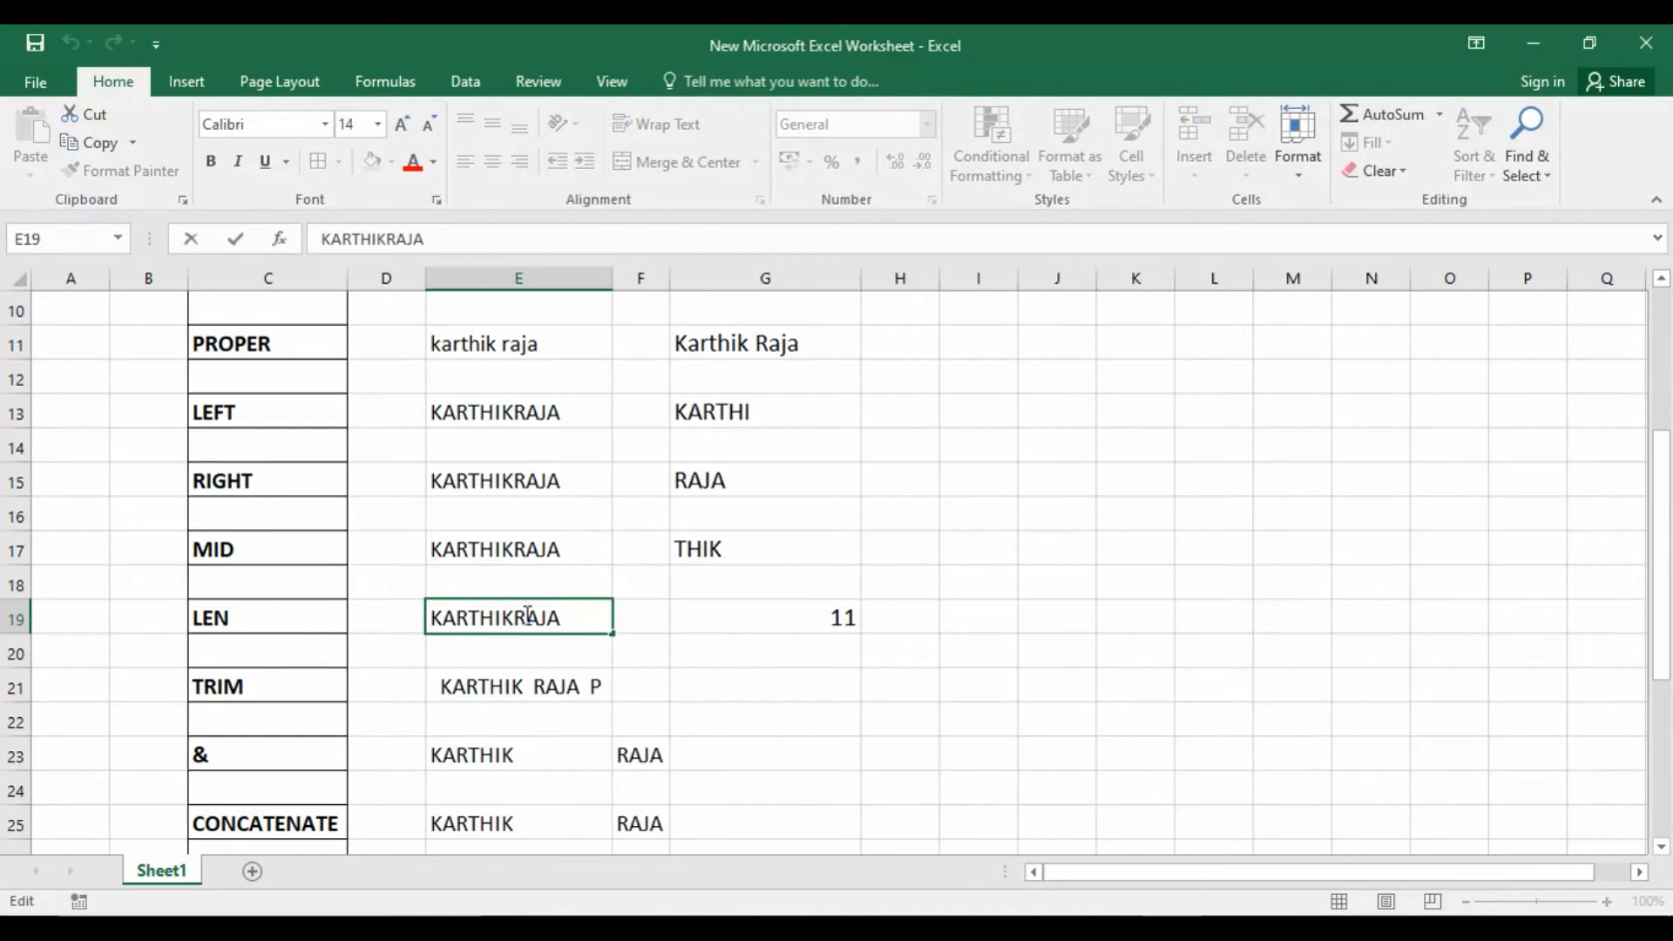
{"action": "key", "text": "Return"}
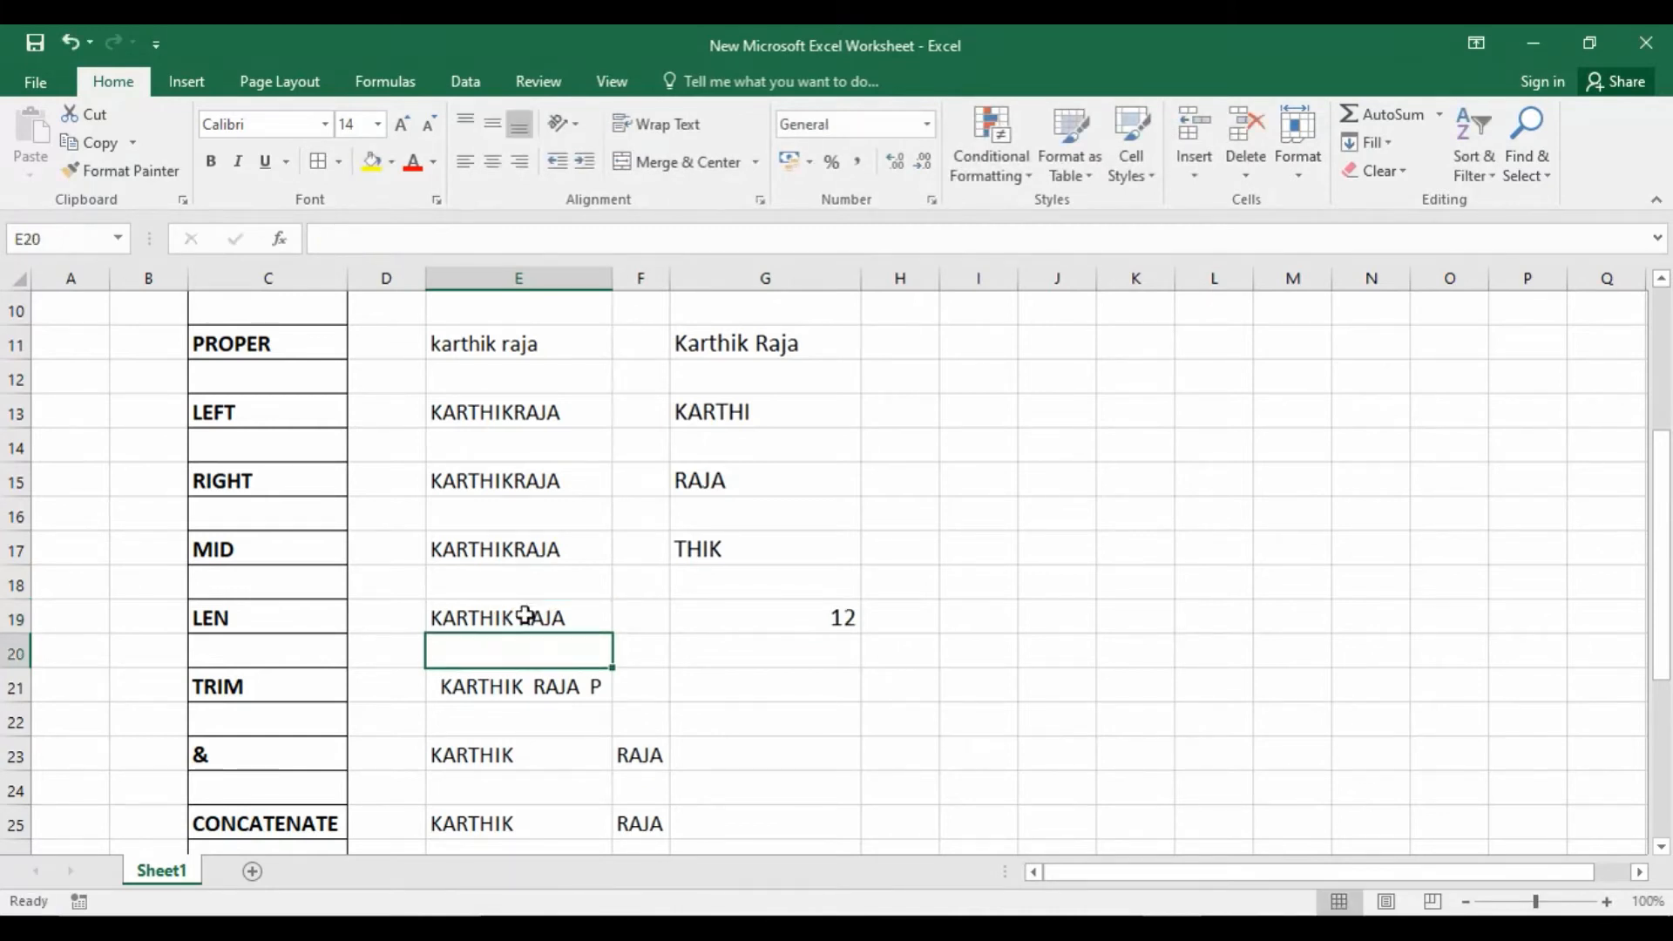
{"action": "double_click", "coordinate": [520, 617]}
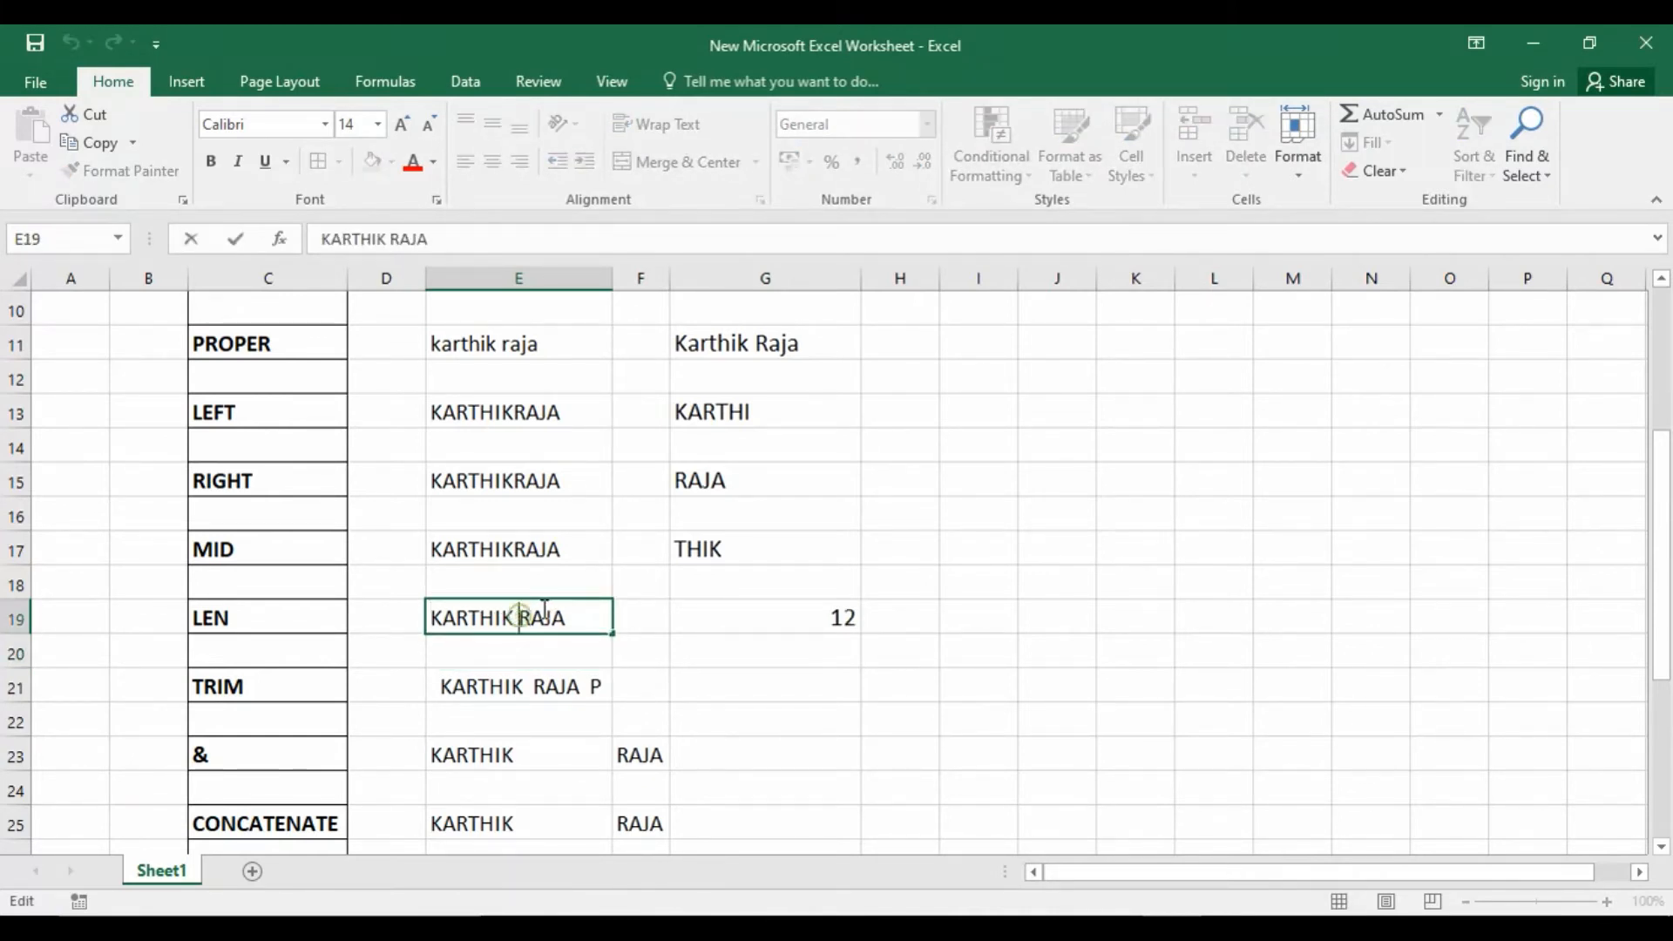
{"action": "key", "text": "BackSpace"}
{"action": "key", "text": "Return"}
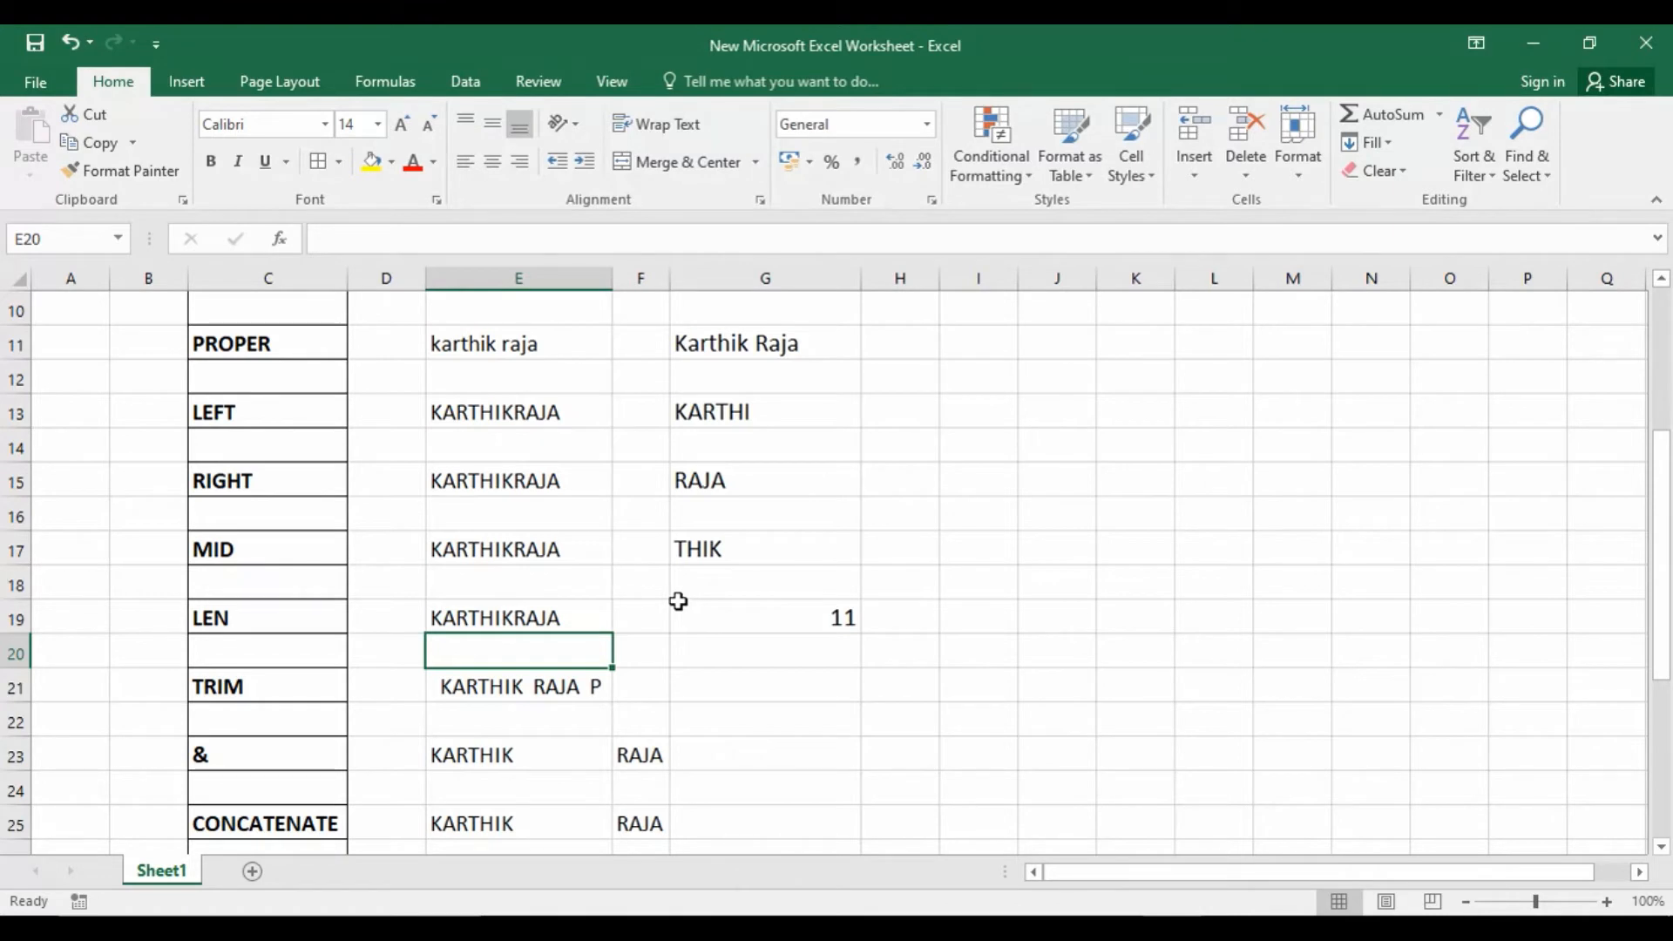
Enter the formula =TRIM(E21) in cell G21 to remove the extra spaces from the TRIM row's text
{"action": "left_click", "coordinate": [527, 688]}
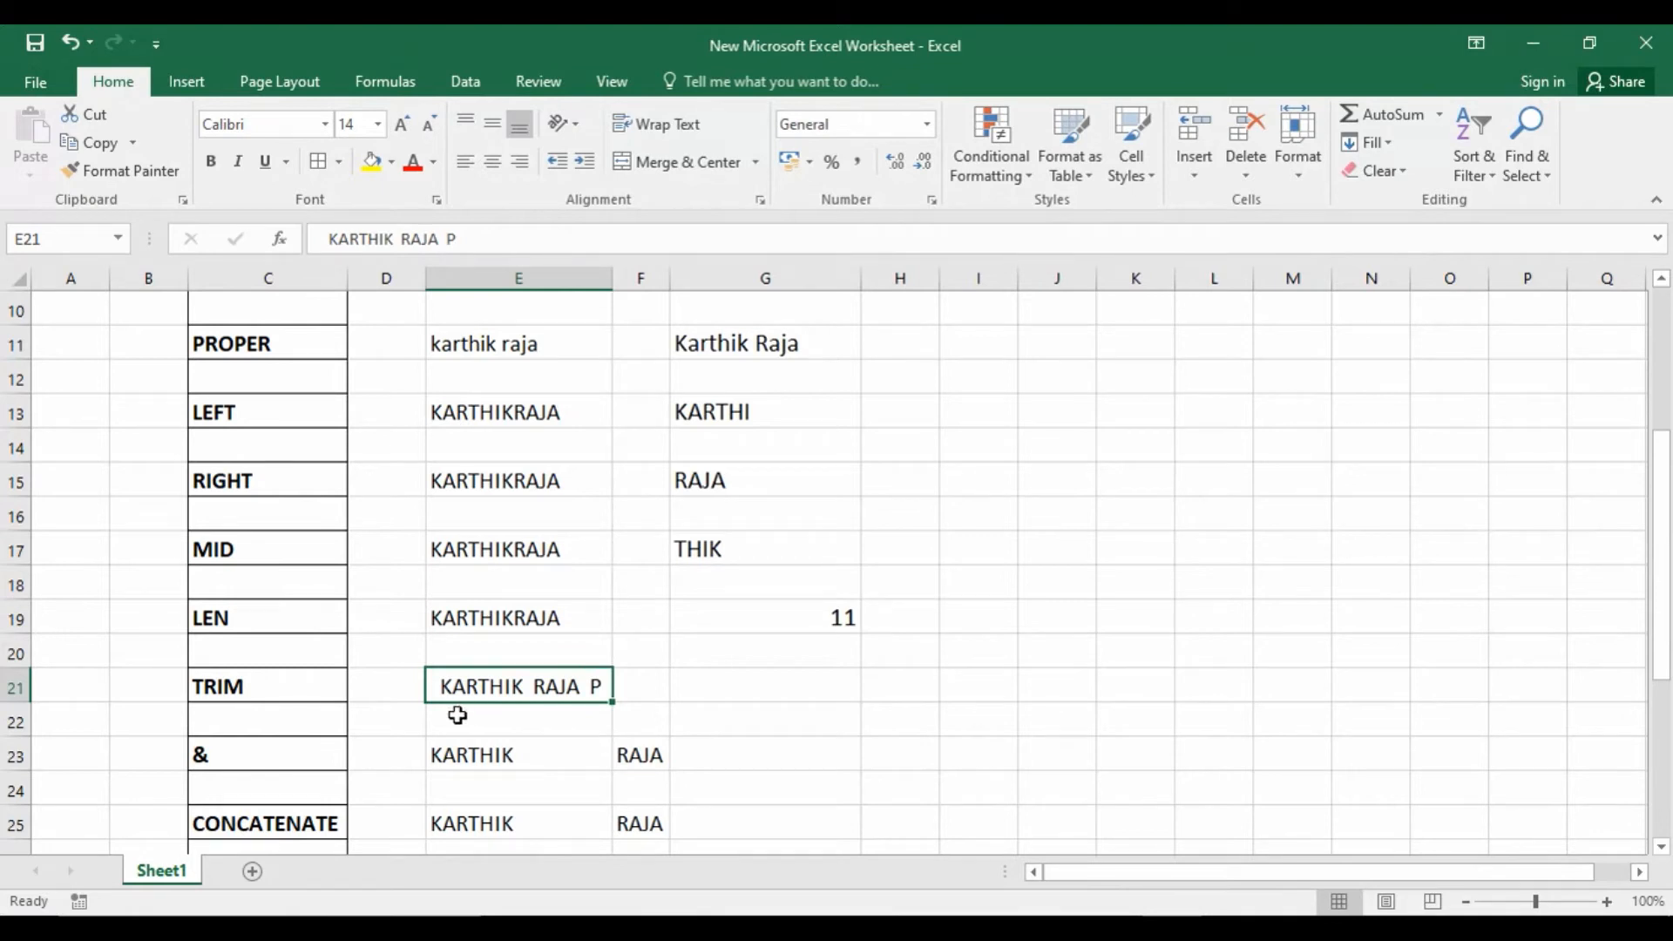
{"action": "left_click", "coordinate": [732, 701]}
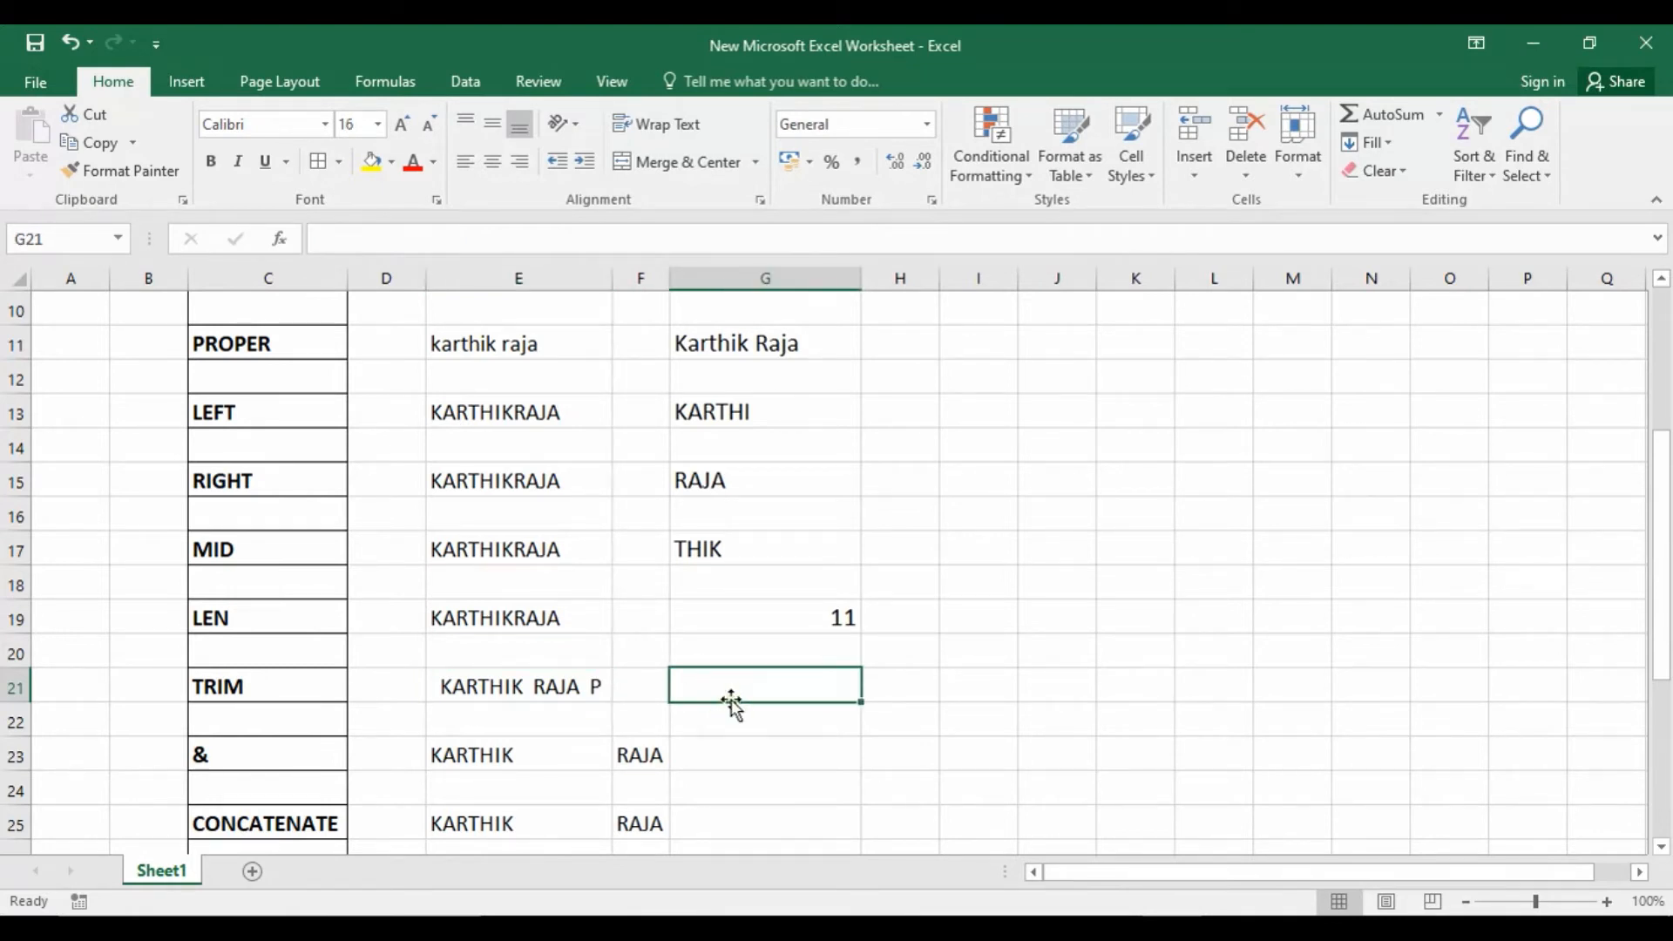
{"action": "type", "text": "=TR"}
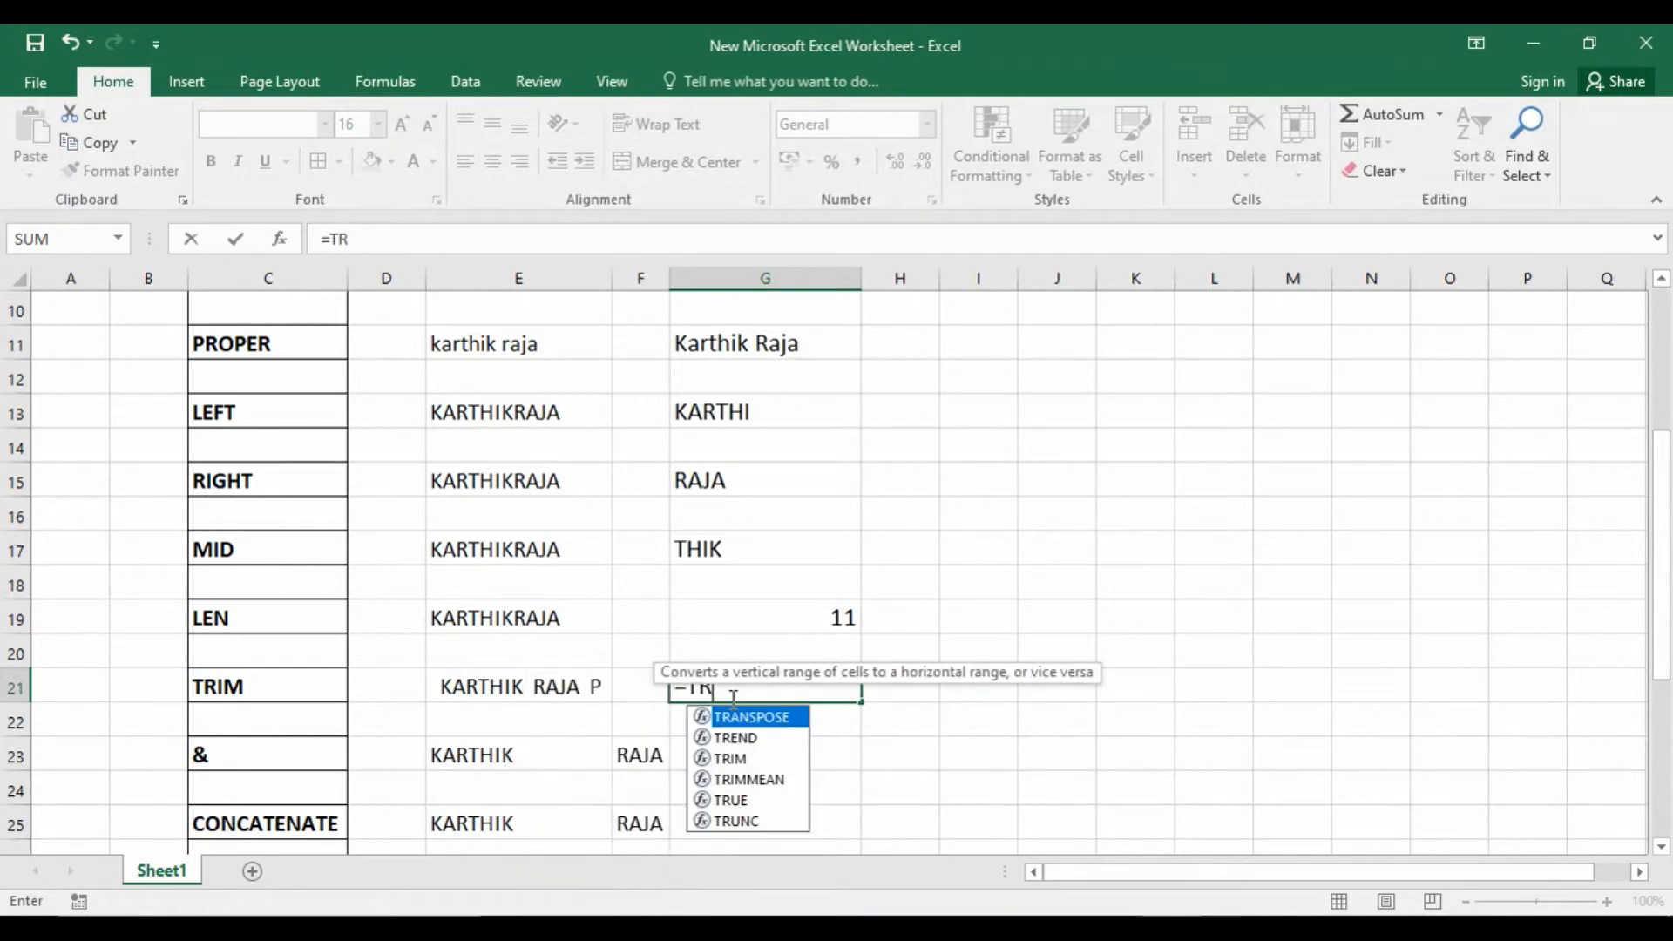
{"action": "type", "text": "IM"}
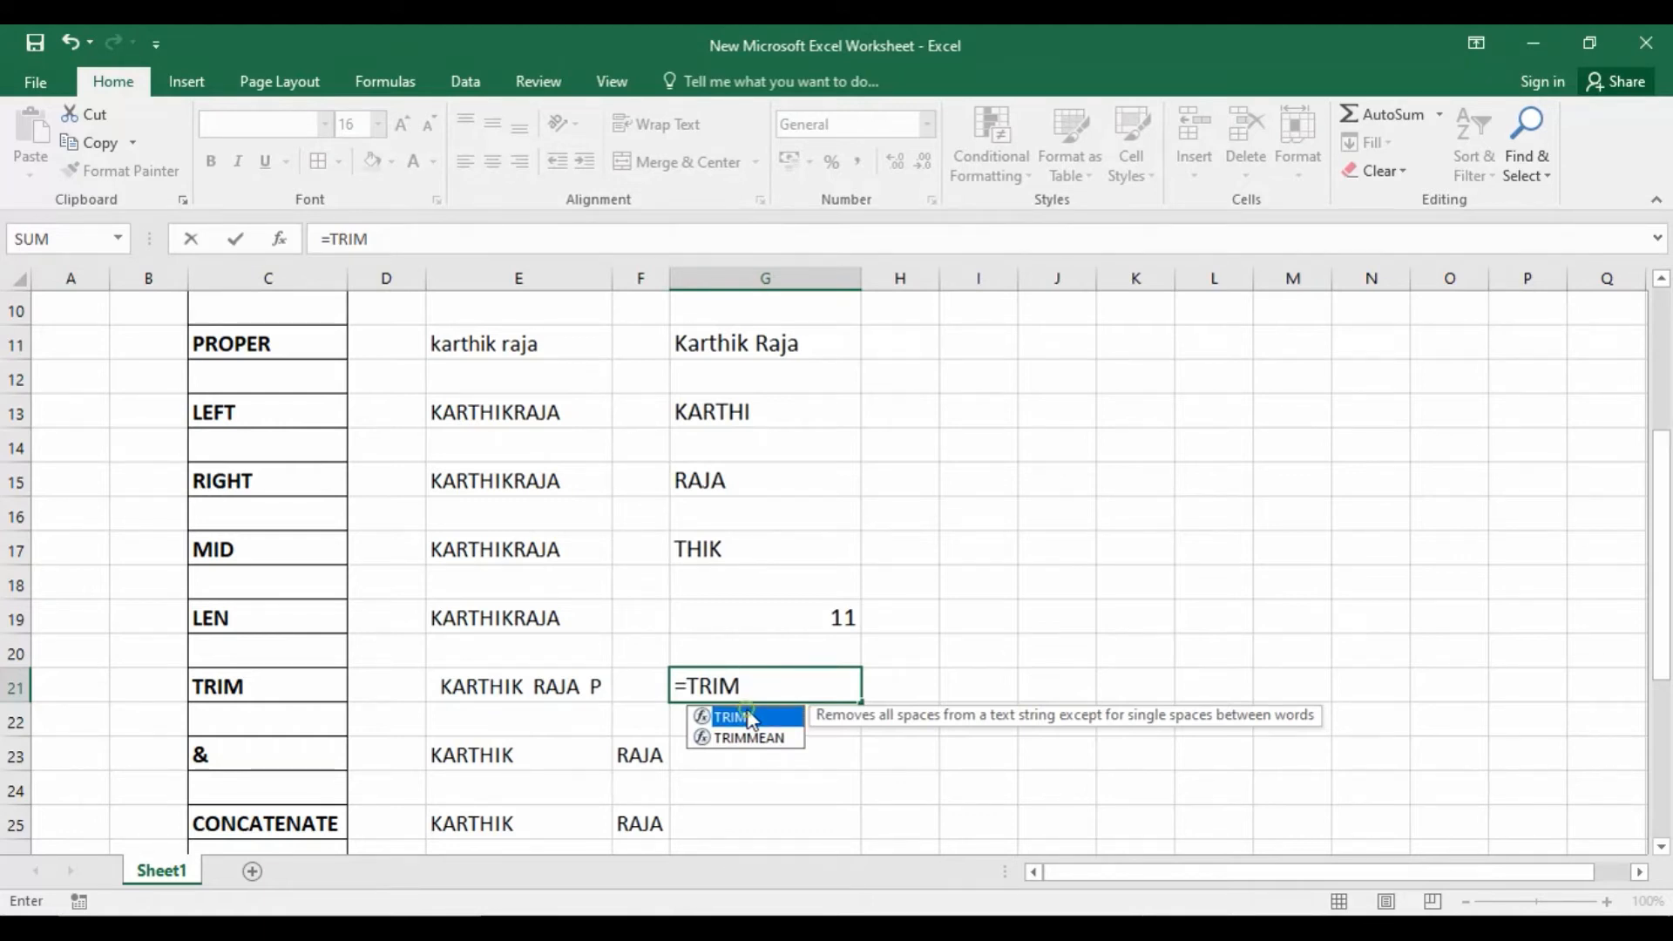
{"action": "double_click", "coordinate": [747, 717]}
{"action": "left_click", "coordinate": [566, 704]}
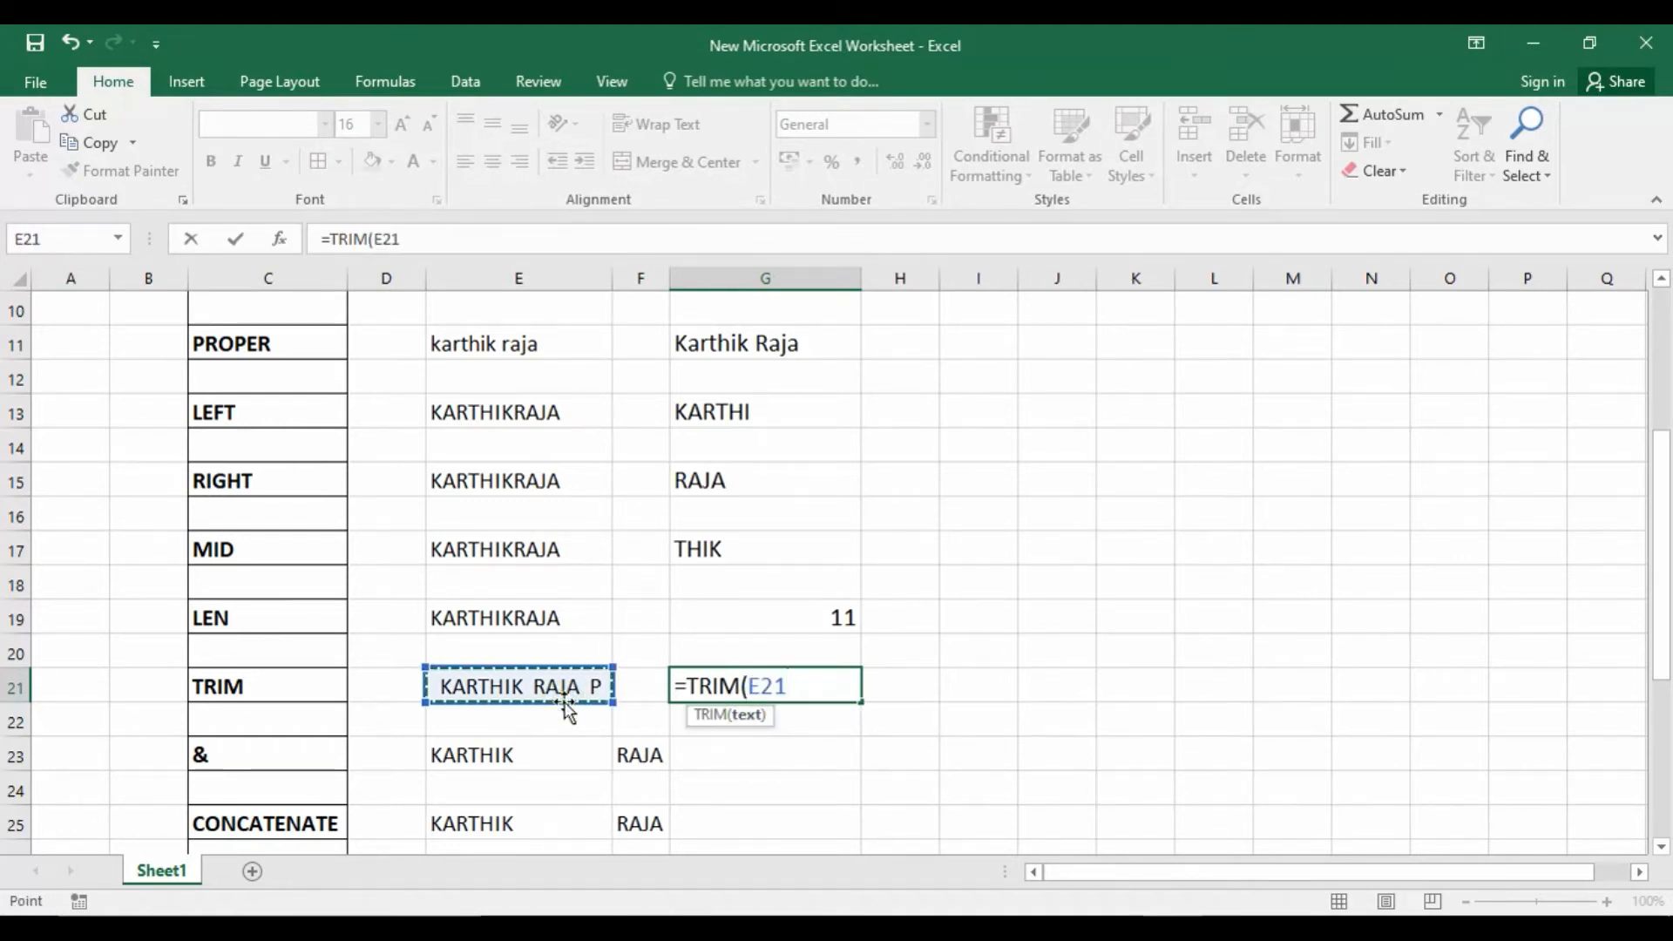
{"action": "type", "text": ")"}
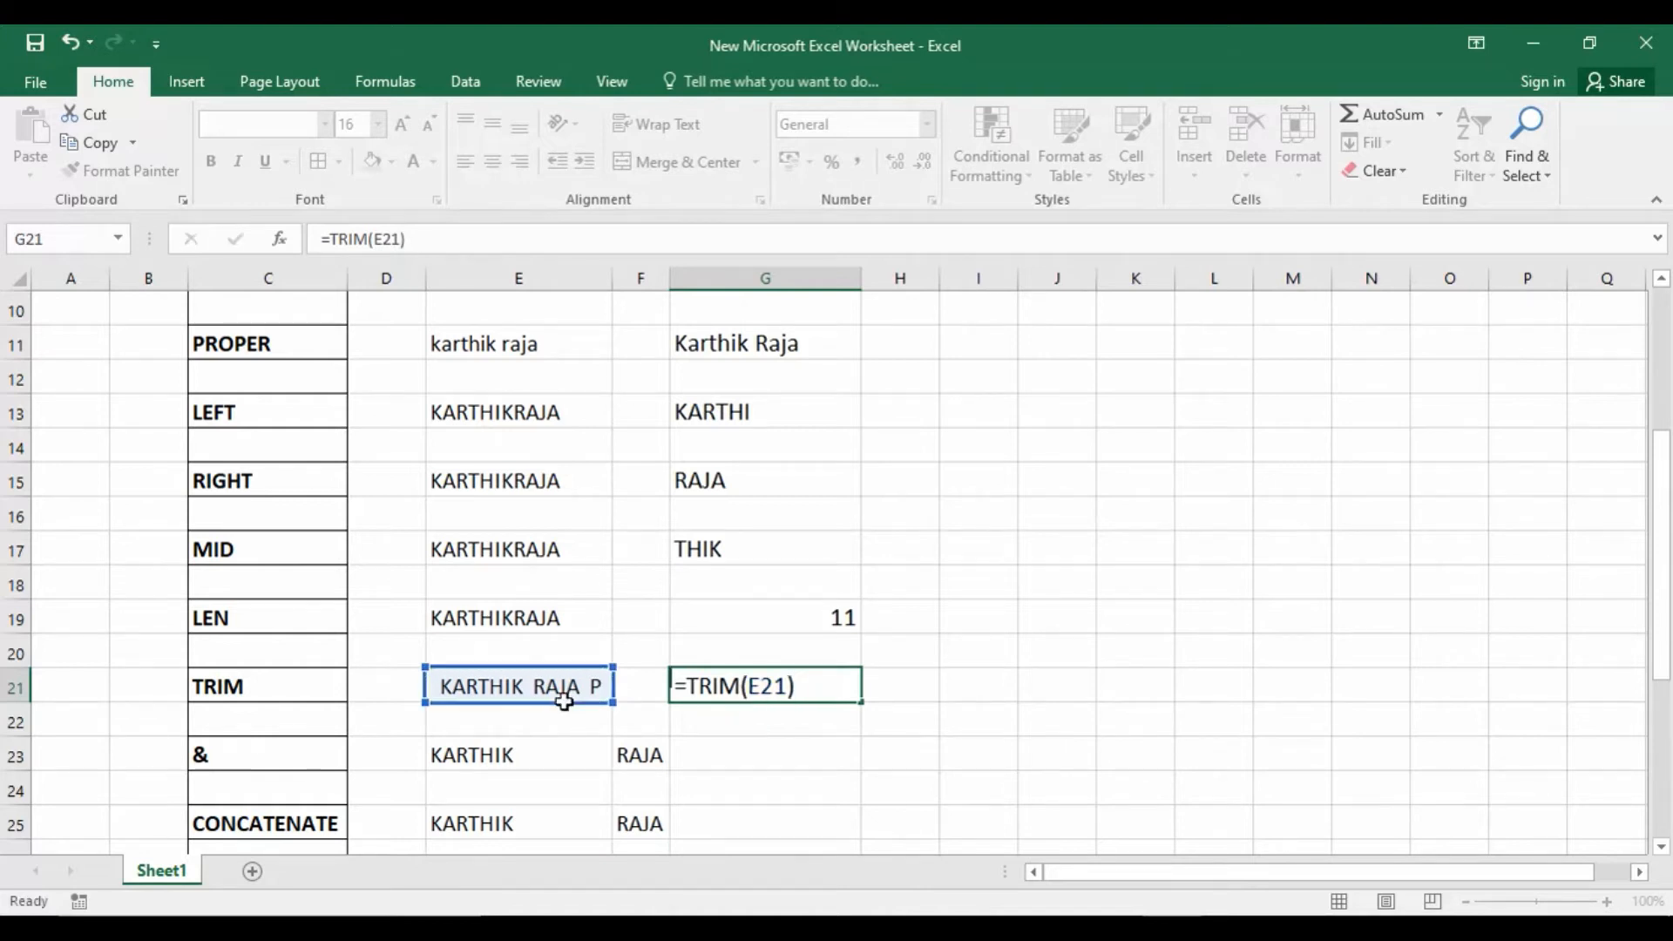
{"action": "key", "text": "Return"}
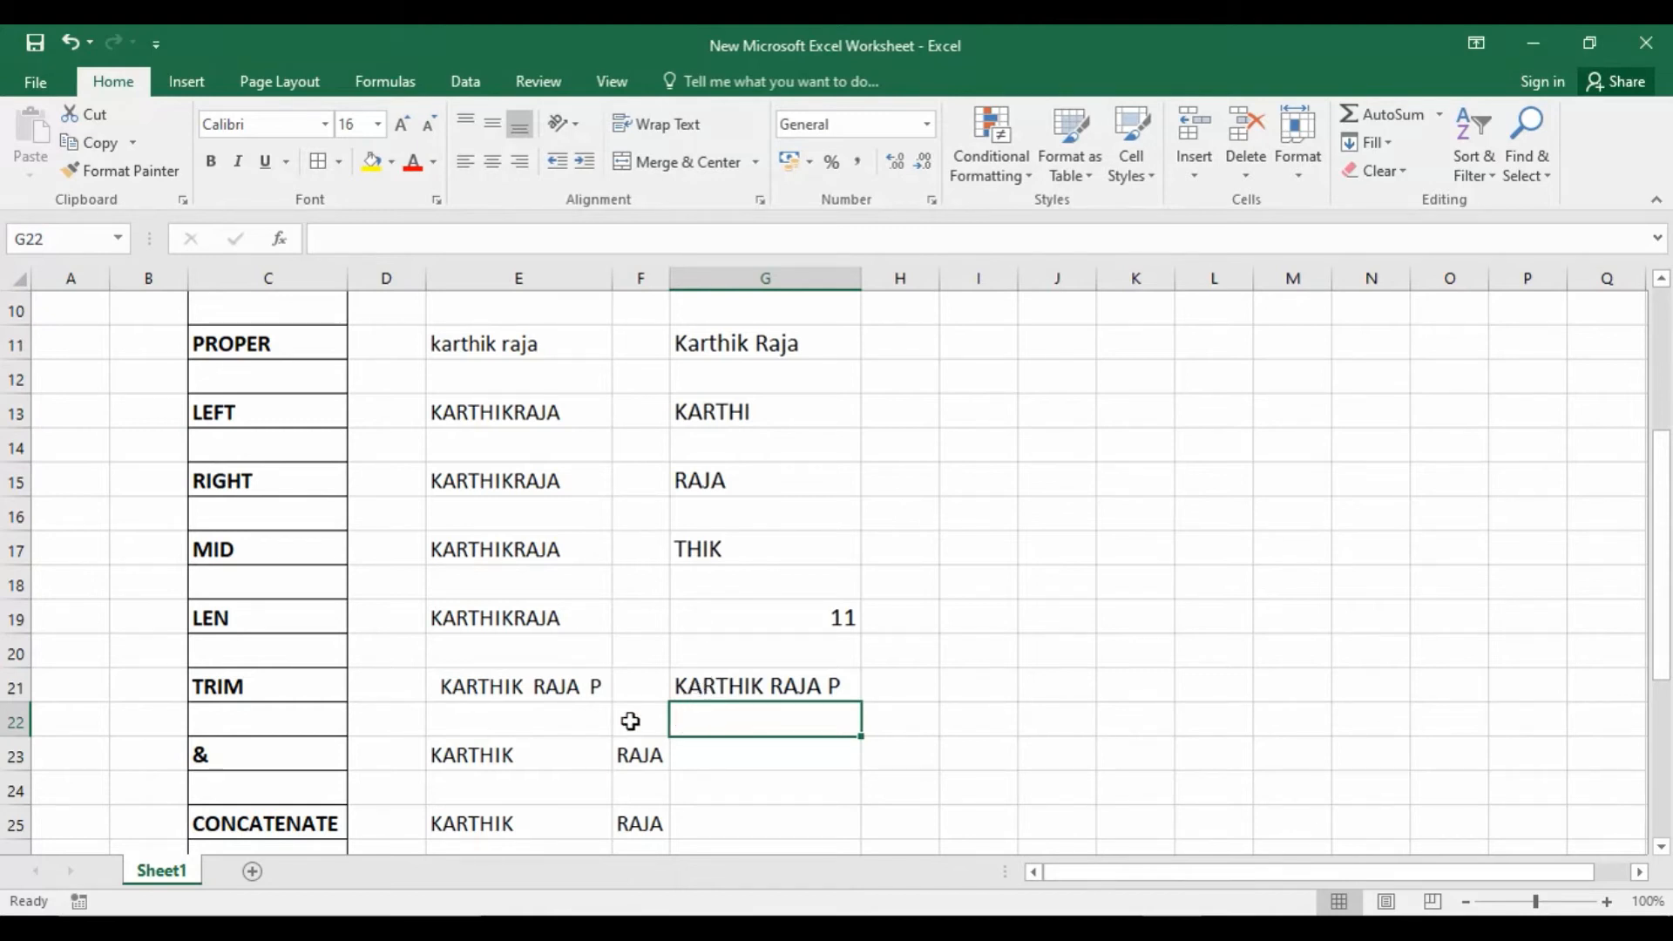
Try joining the & row's two texts with =E23&F23 in cell G23, and undo the entry
{"action": "scroll", "coordinate": [466, 688], "scroll_direction": "down", "scroll_amount": 2}
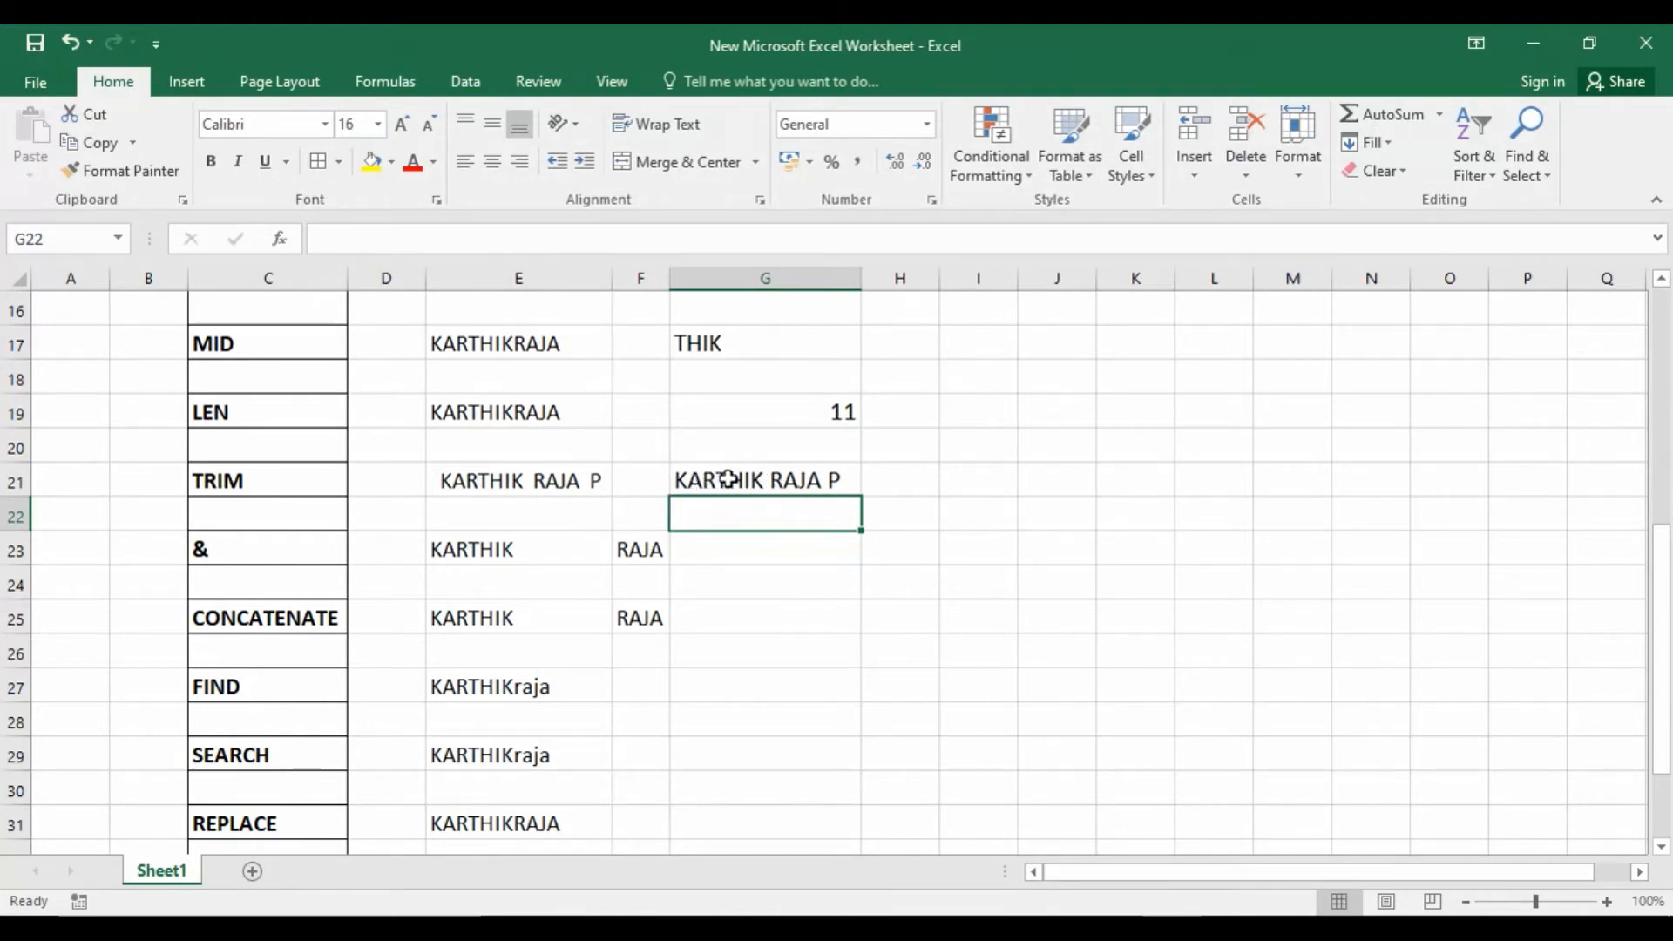
{"action": "key", "text": "Down"}
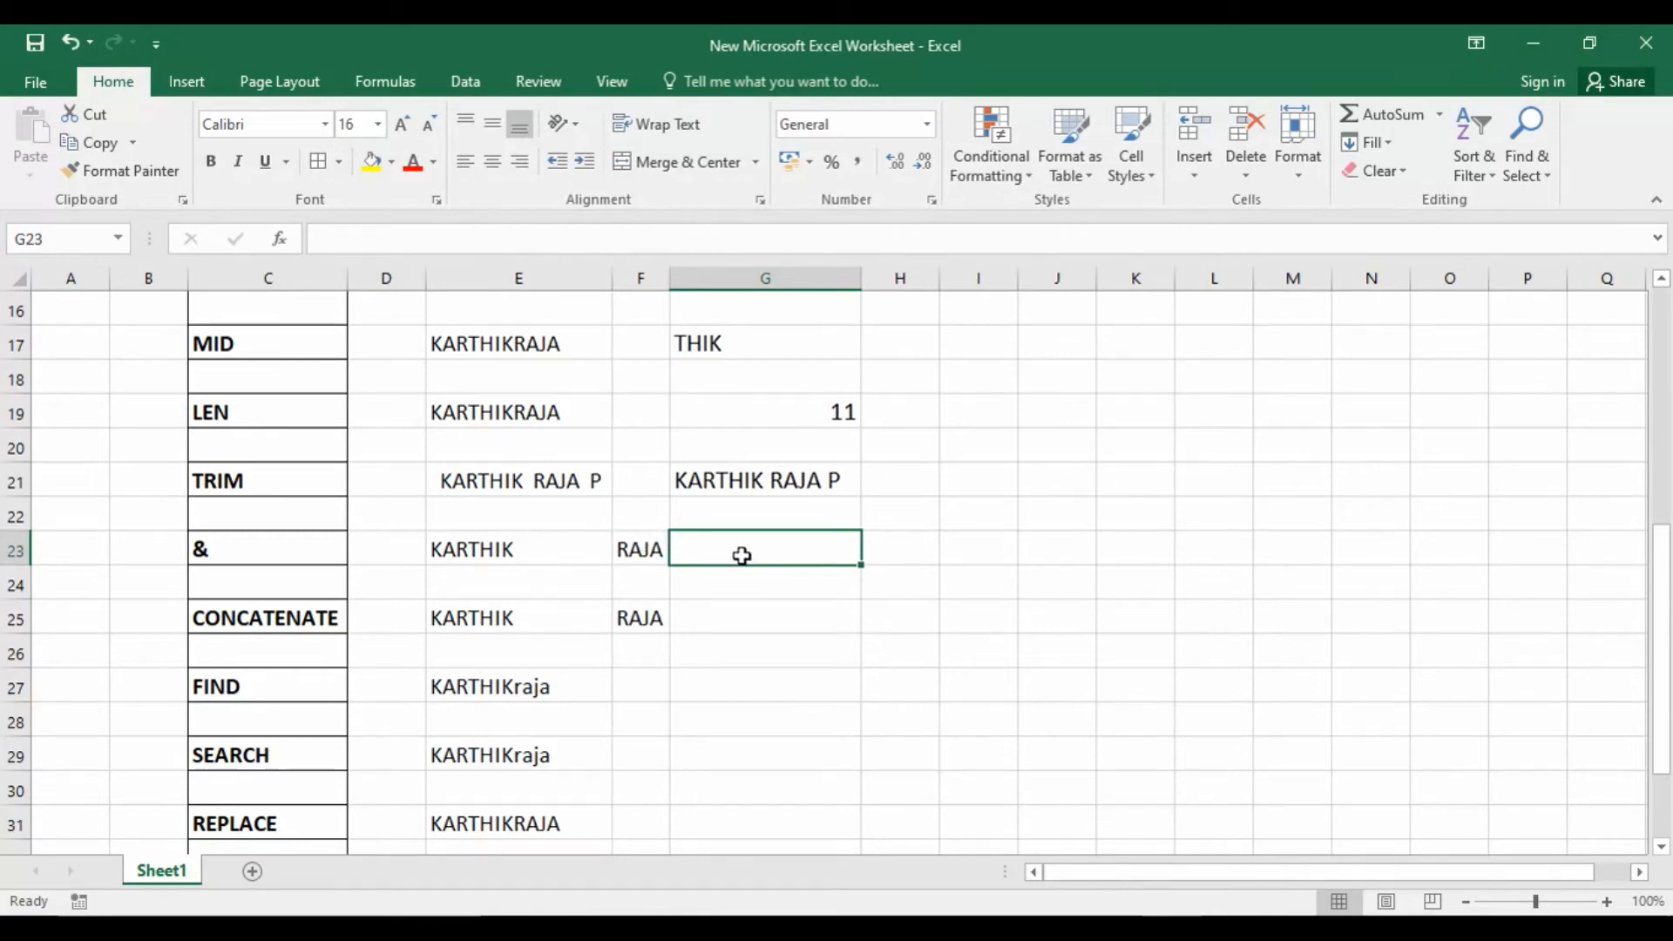
{"action": "type", "text": "="}
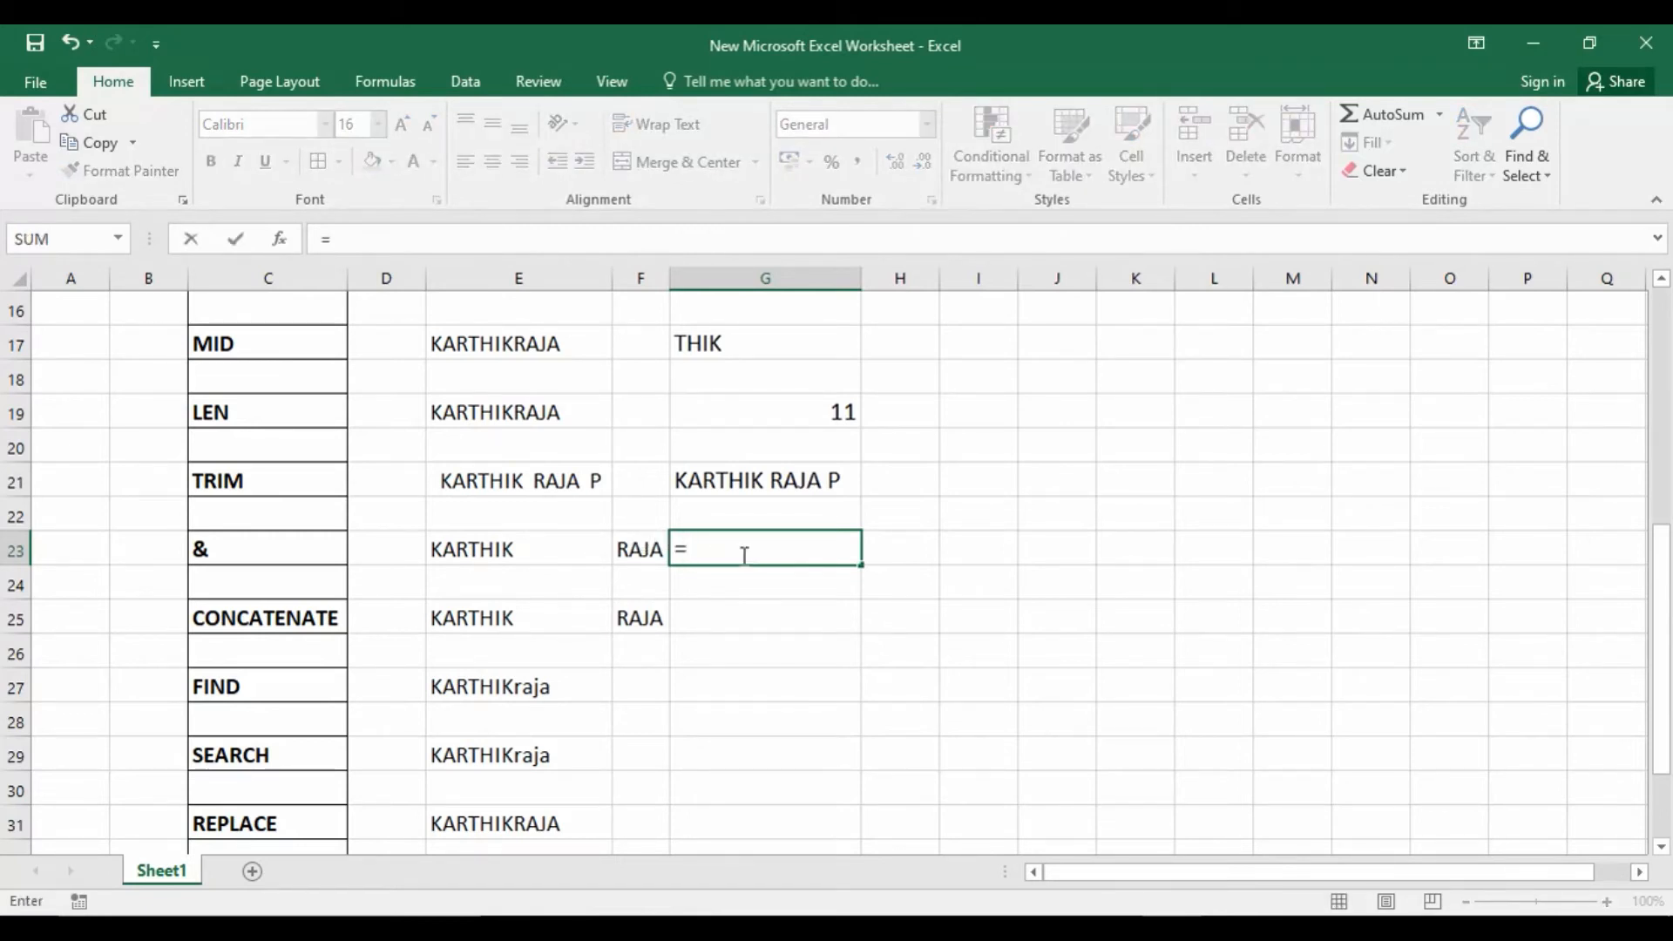
{"action": "left_click", "coordinate": [560, 546]}
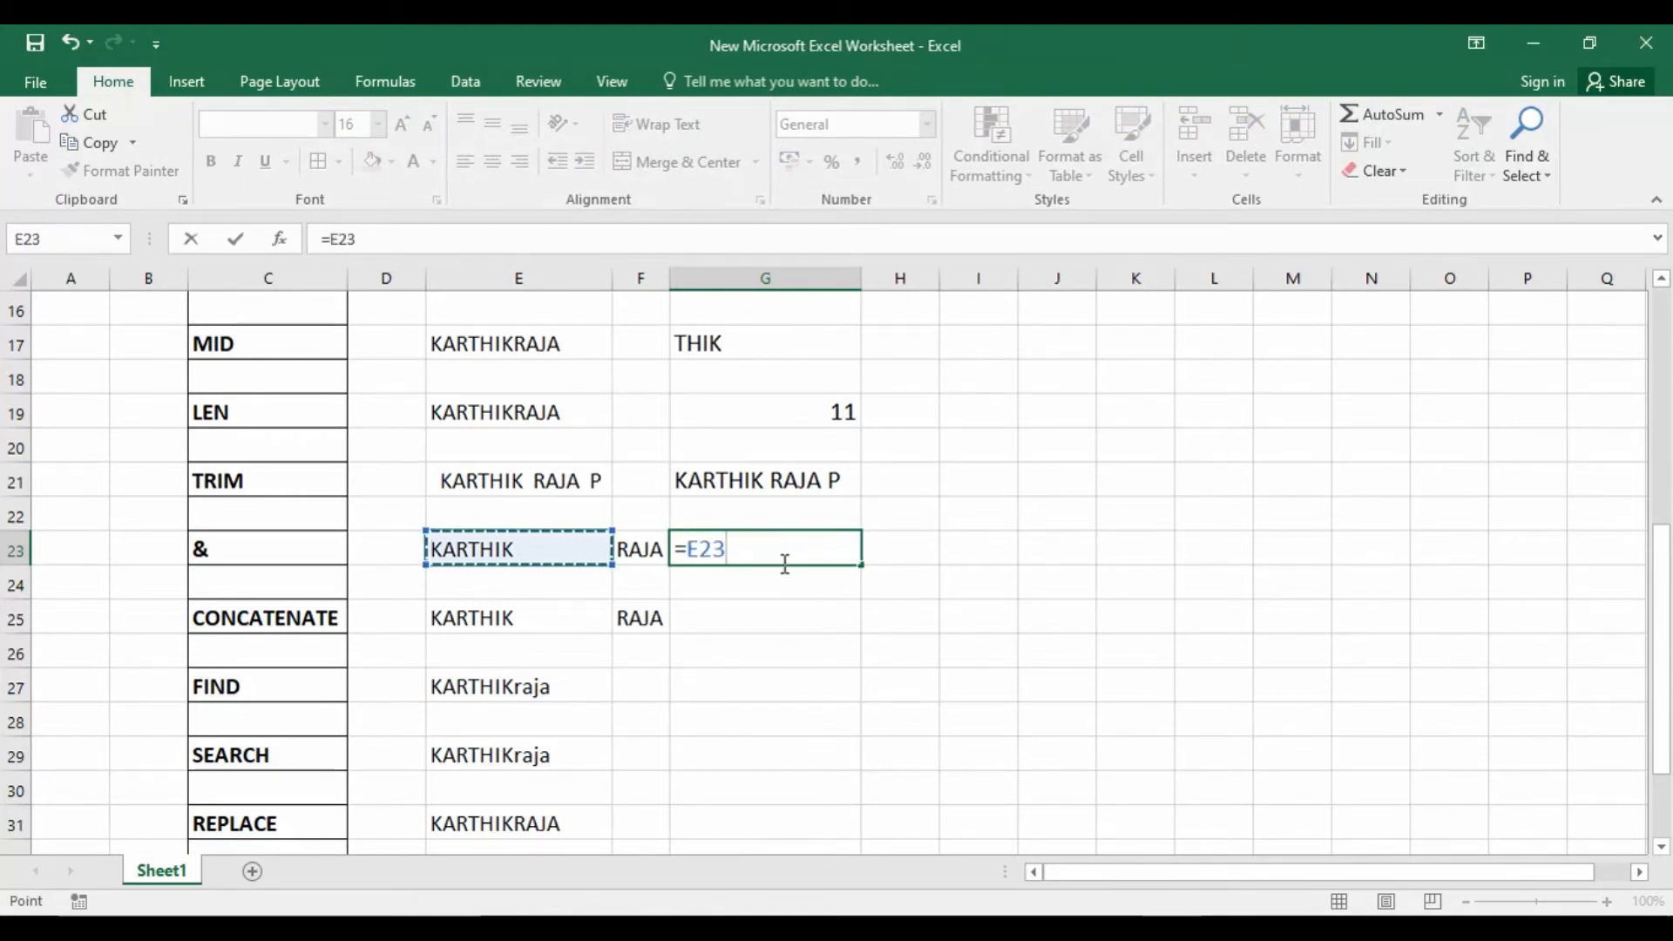
{"action": "type", "text": "&"}
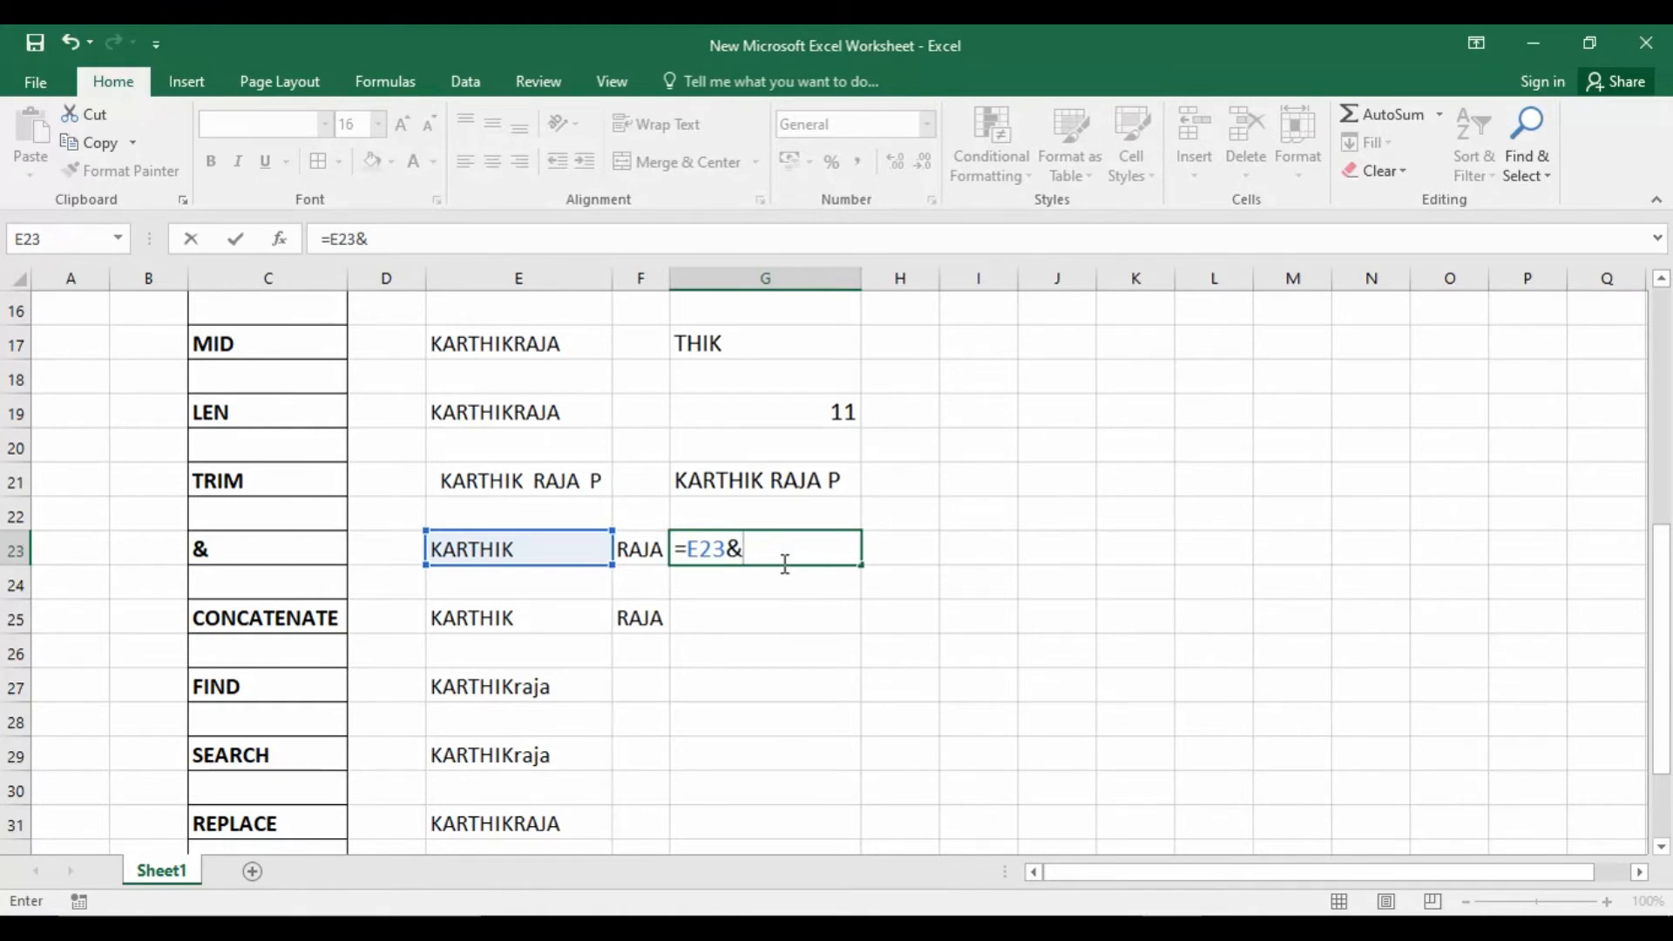
{"action": "left_click", "coordinate": [631, 549]}
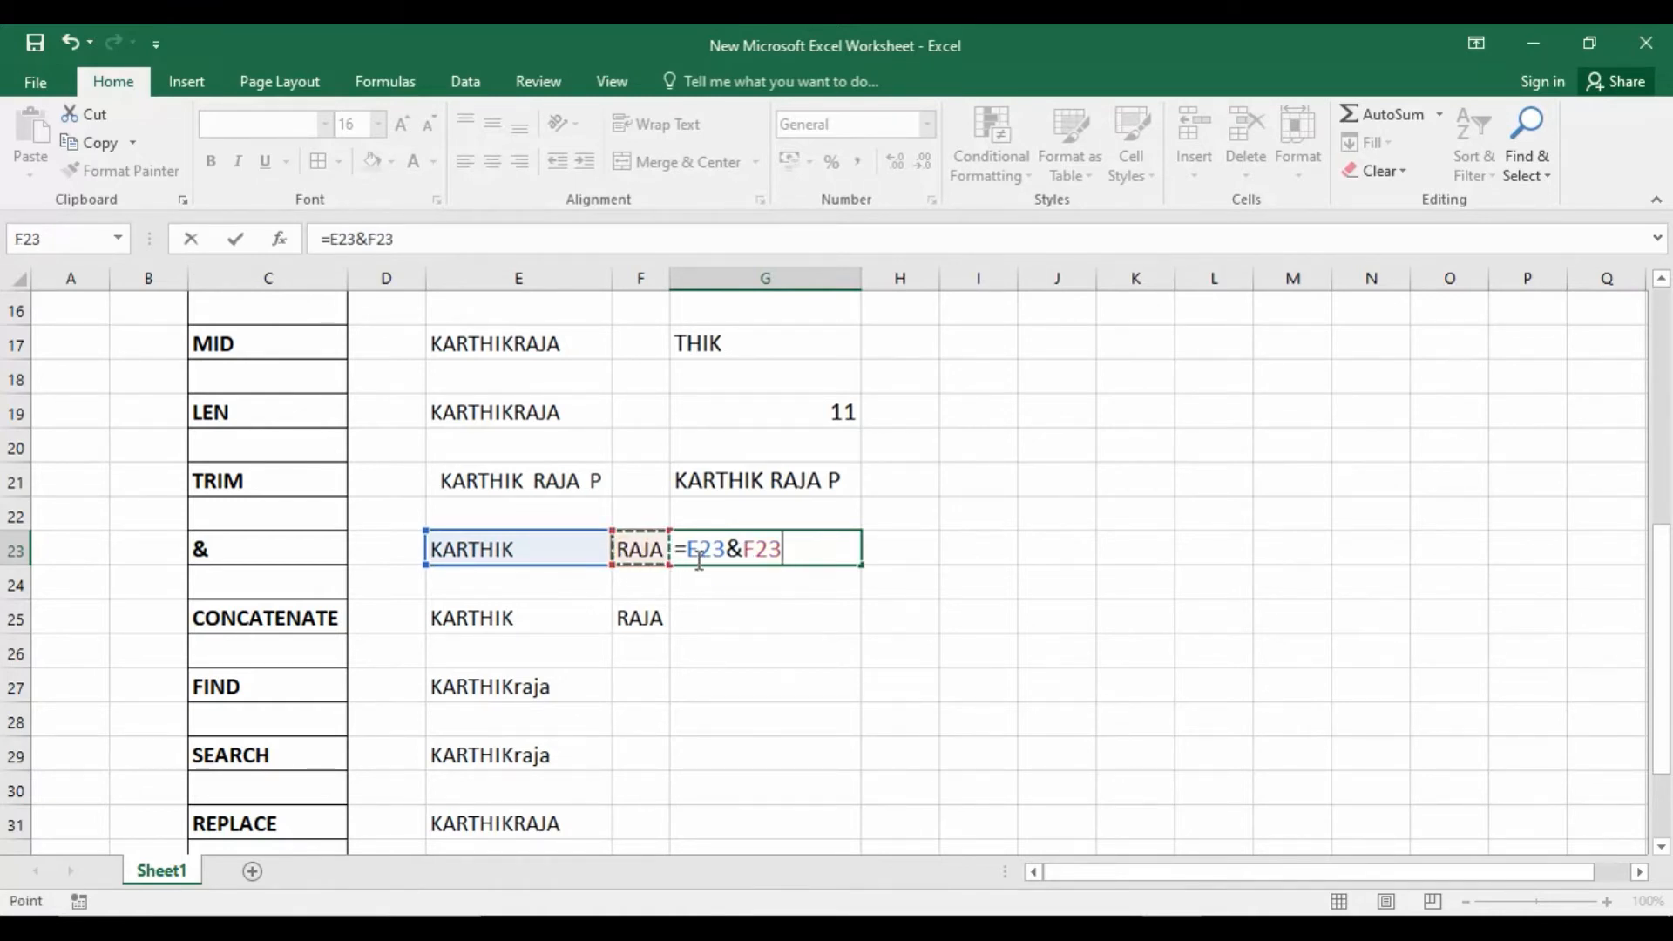
{"action": "key", "text": "Return"}
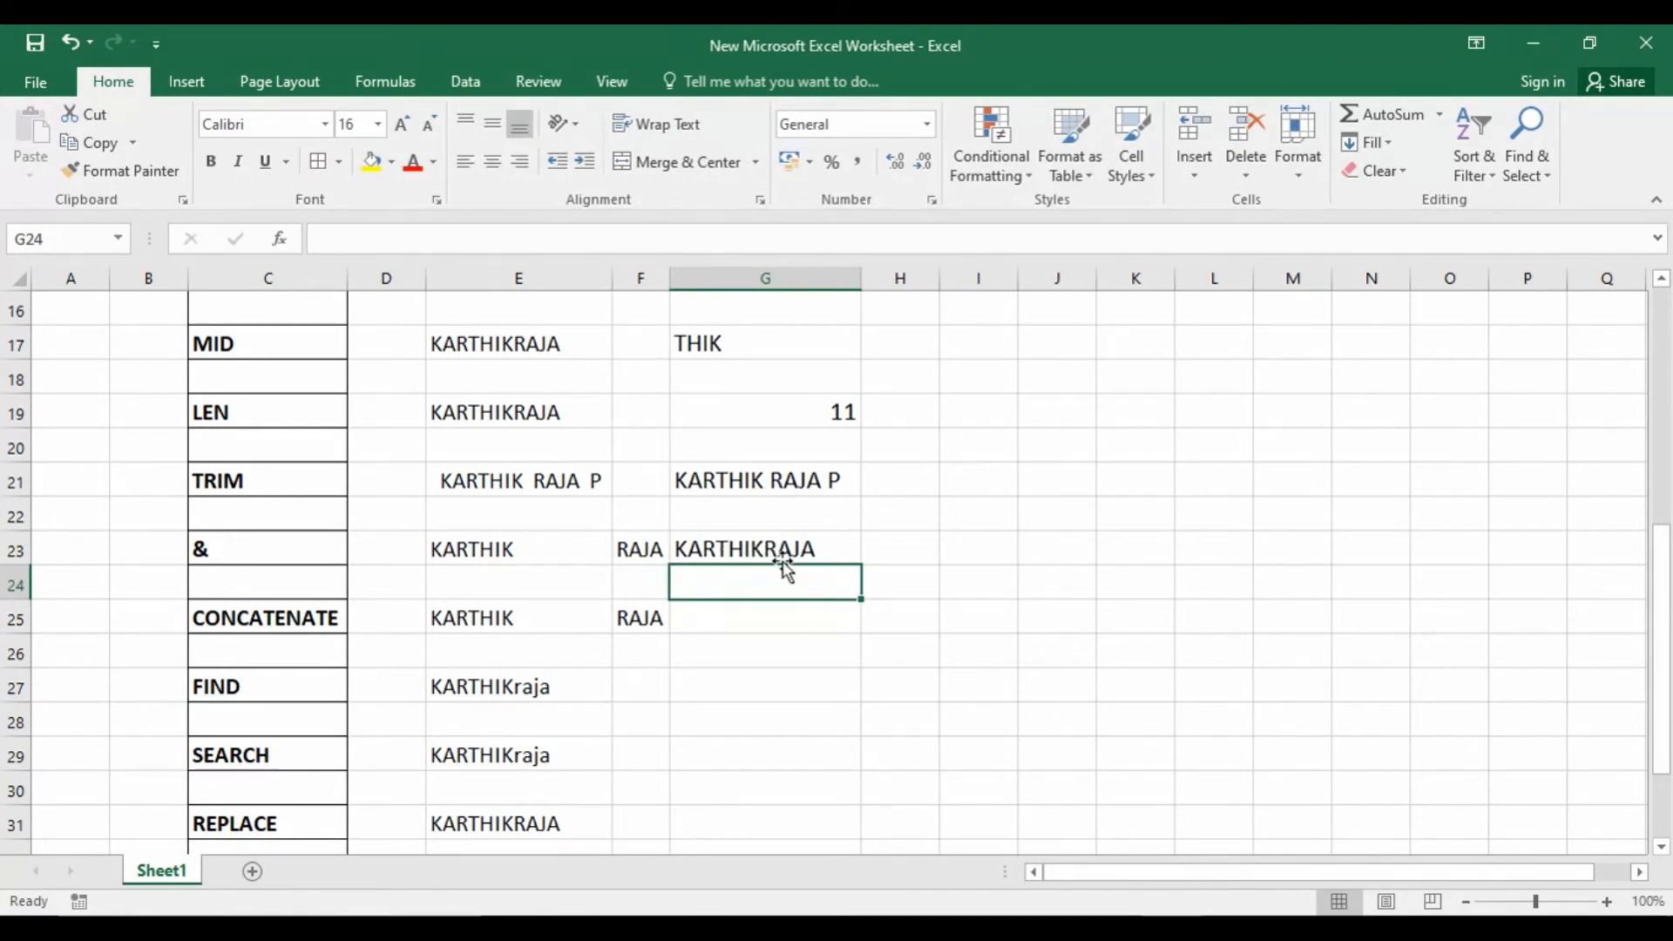
{"action": "key", "text": "ctrl+z"}
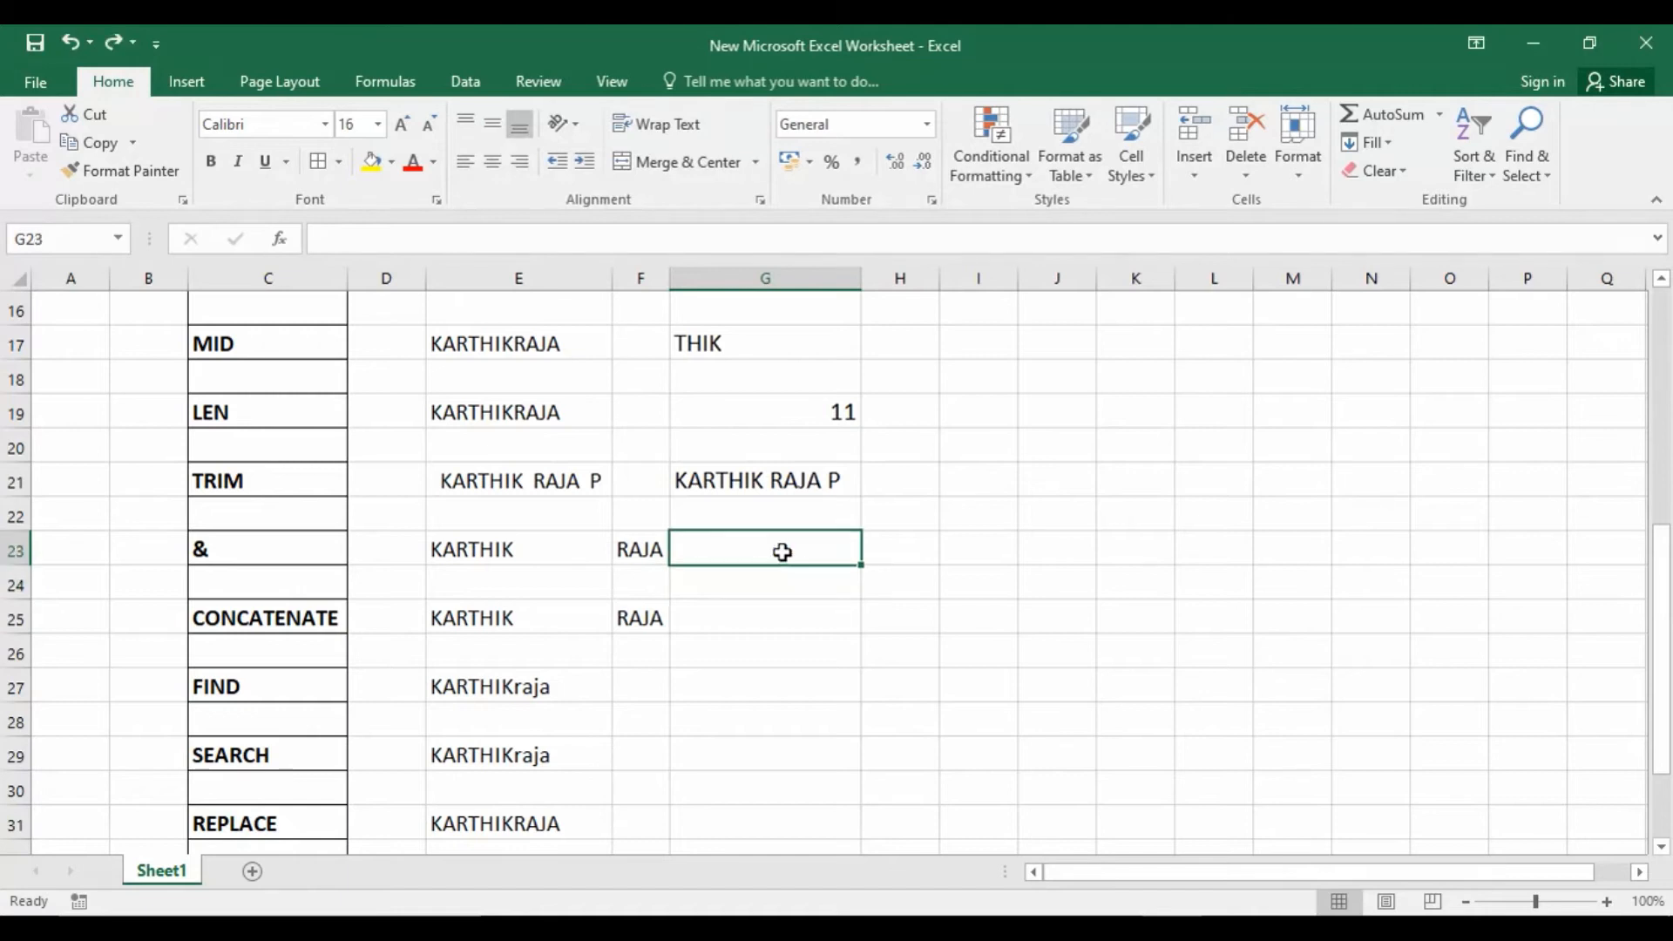
Enter the formula =E23&" "&F23 in cell G23 to join the & row's two texts with a space between them
{"action": "type", "text": "="}
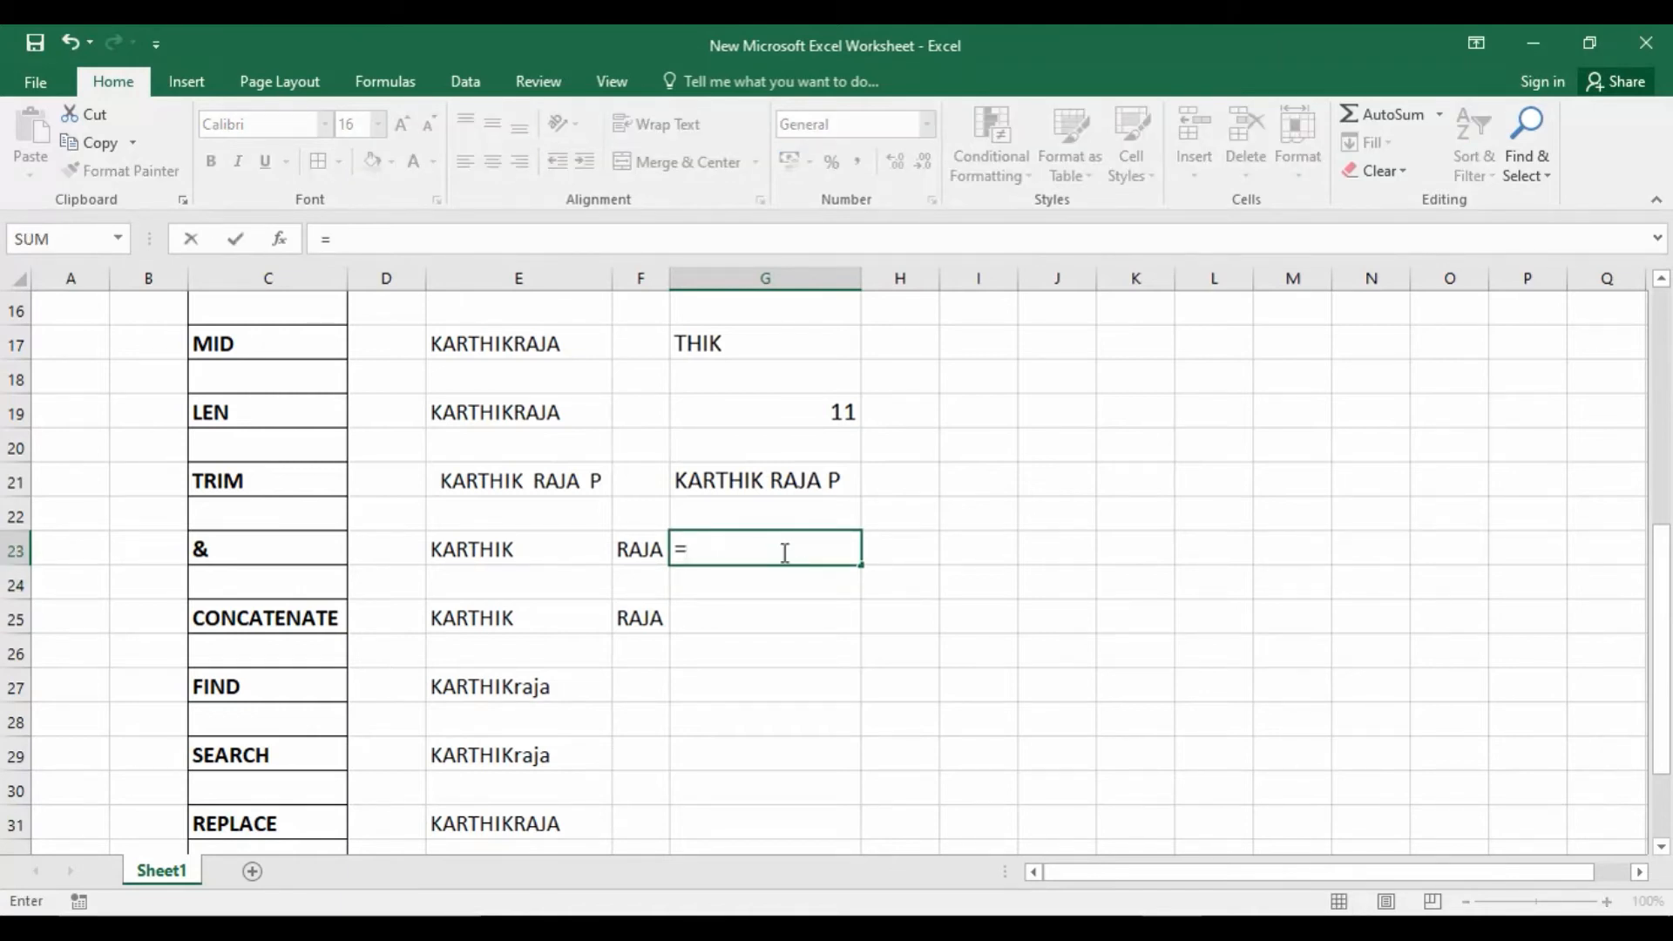
{"action": "left_click", "coordinate": [592, 546]}
{"action": "type", "text": "&"}
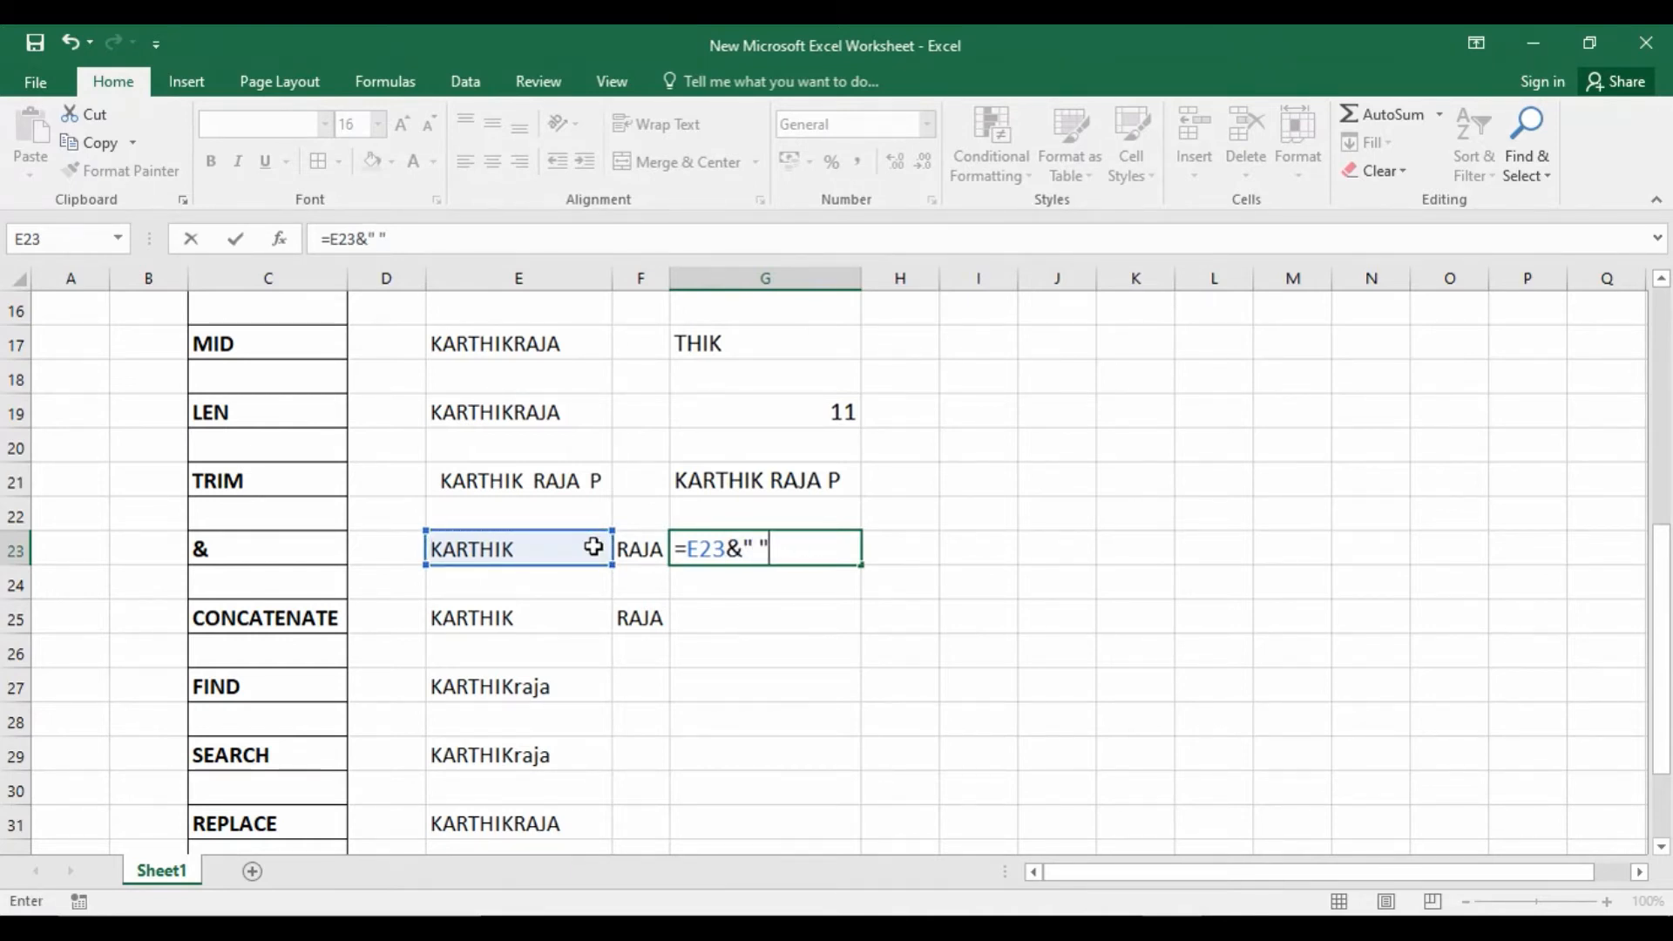
{"action": "type", "text": "\" \"&"}
{"action": "left_click", "coordinate": [642, 542]}
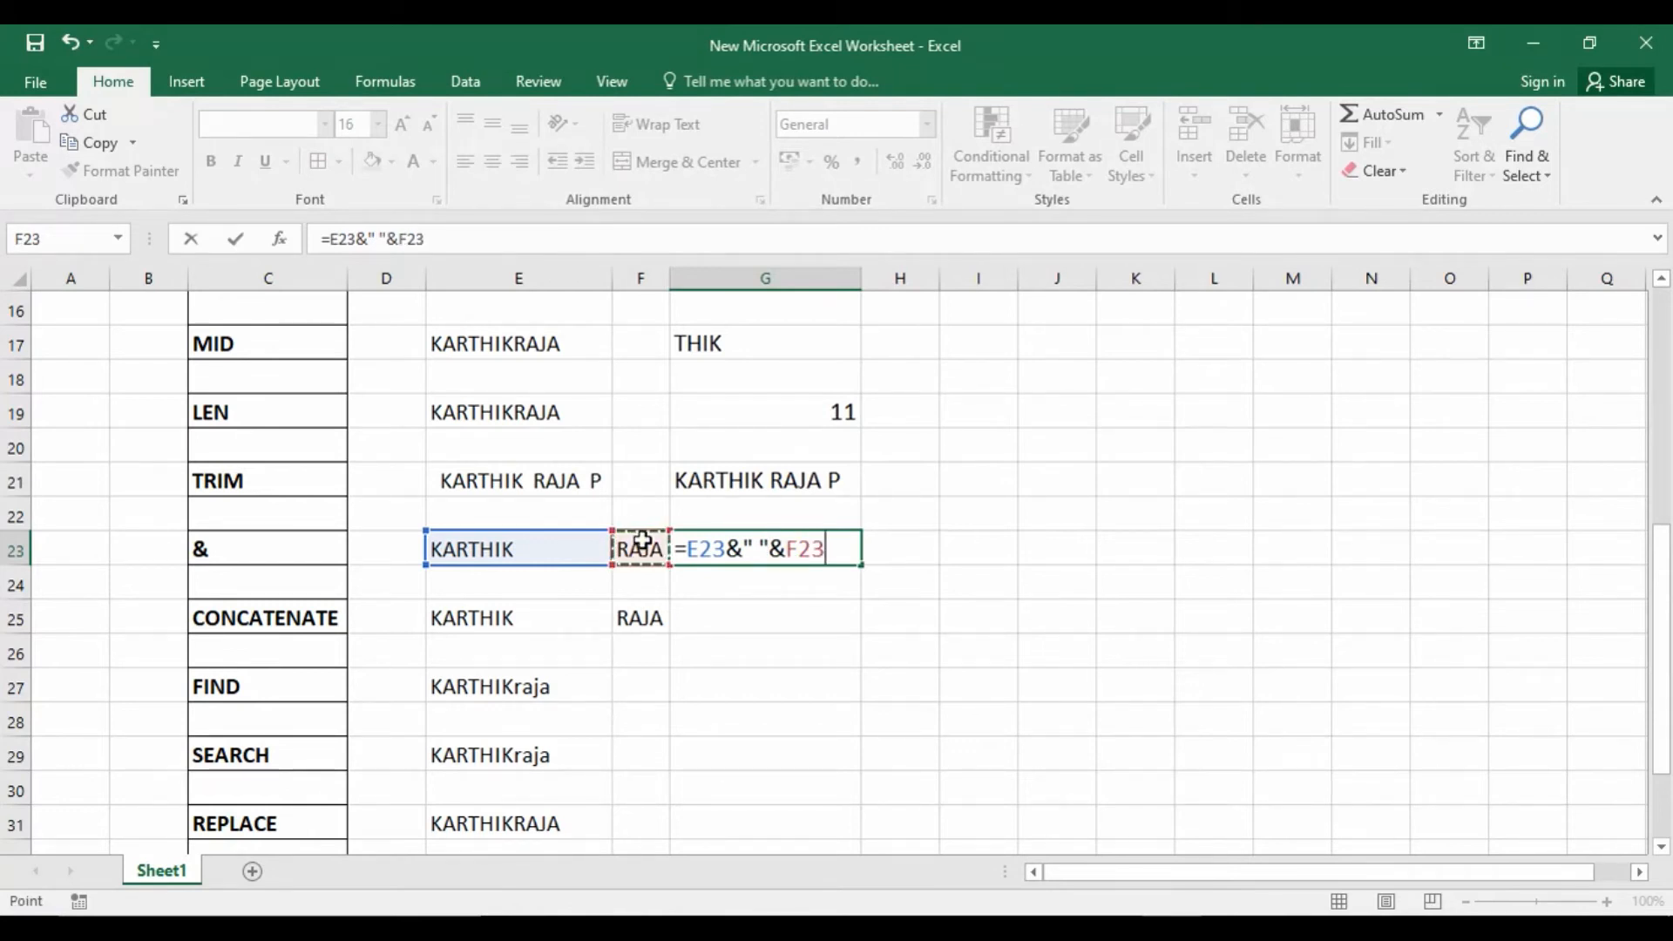
{"action": "key", "text": "Return"}
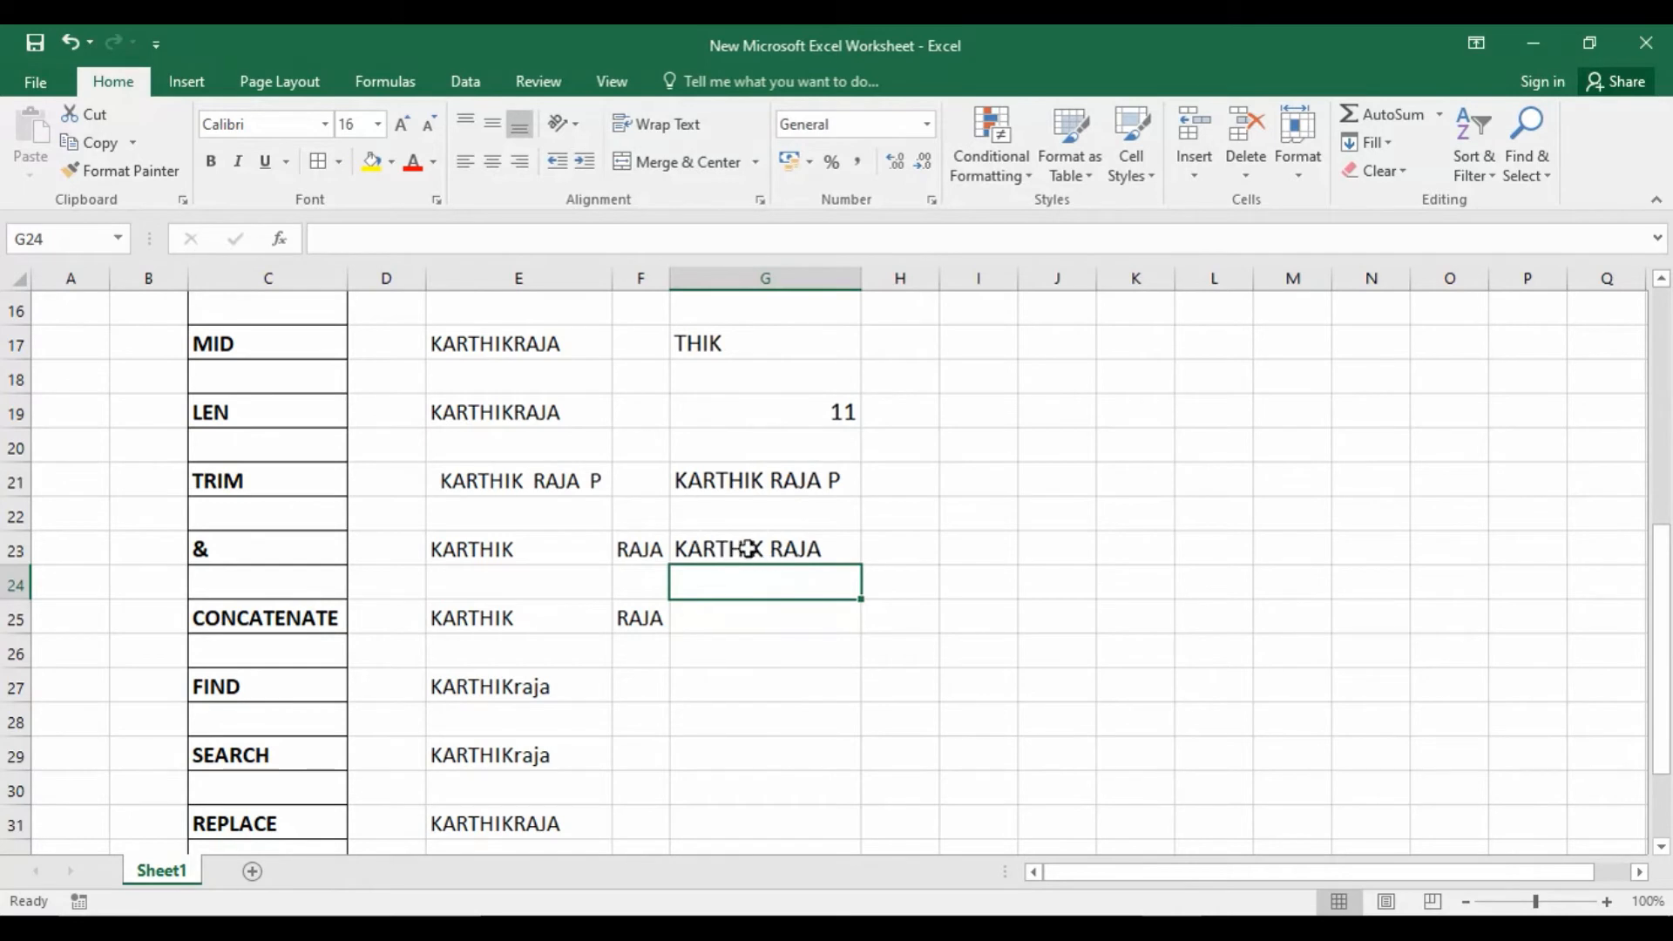
{"action": "scroll", "coordinate": [691, 551], "scroll_direction": "down", "scroll_amount": 1}
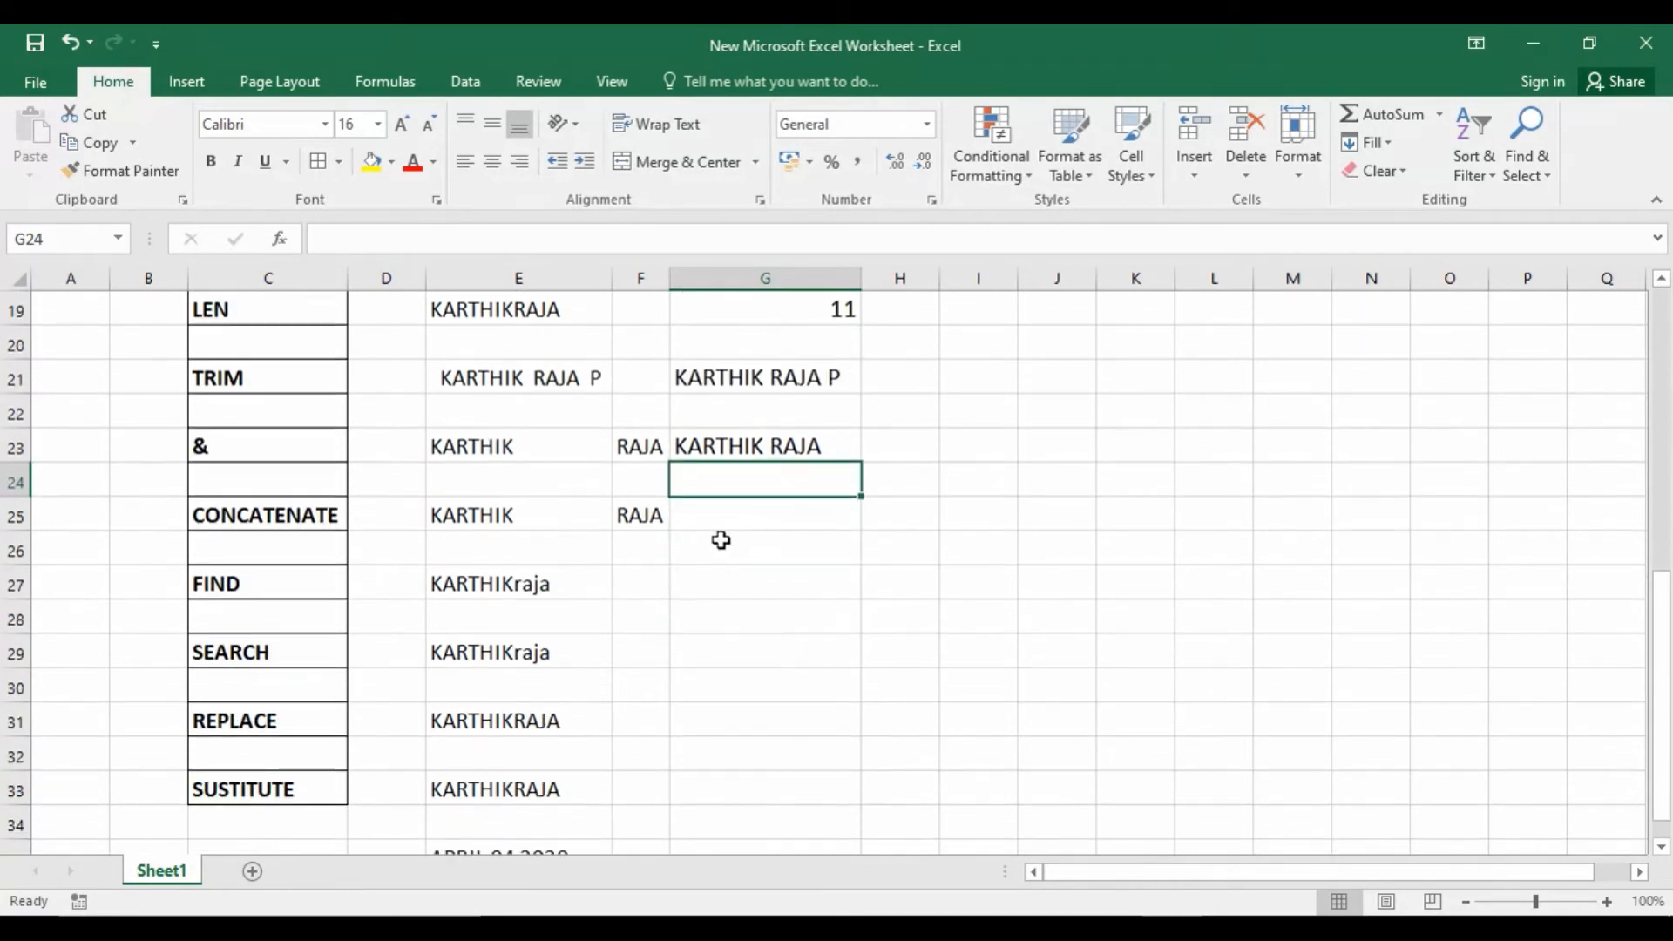
Try joining the CONCATENATE row's two texts with =CONCATENATE(E25,F25) in cell G25, and undo the entry
{"action": "left_click", "coordinate": [742, 524]}
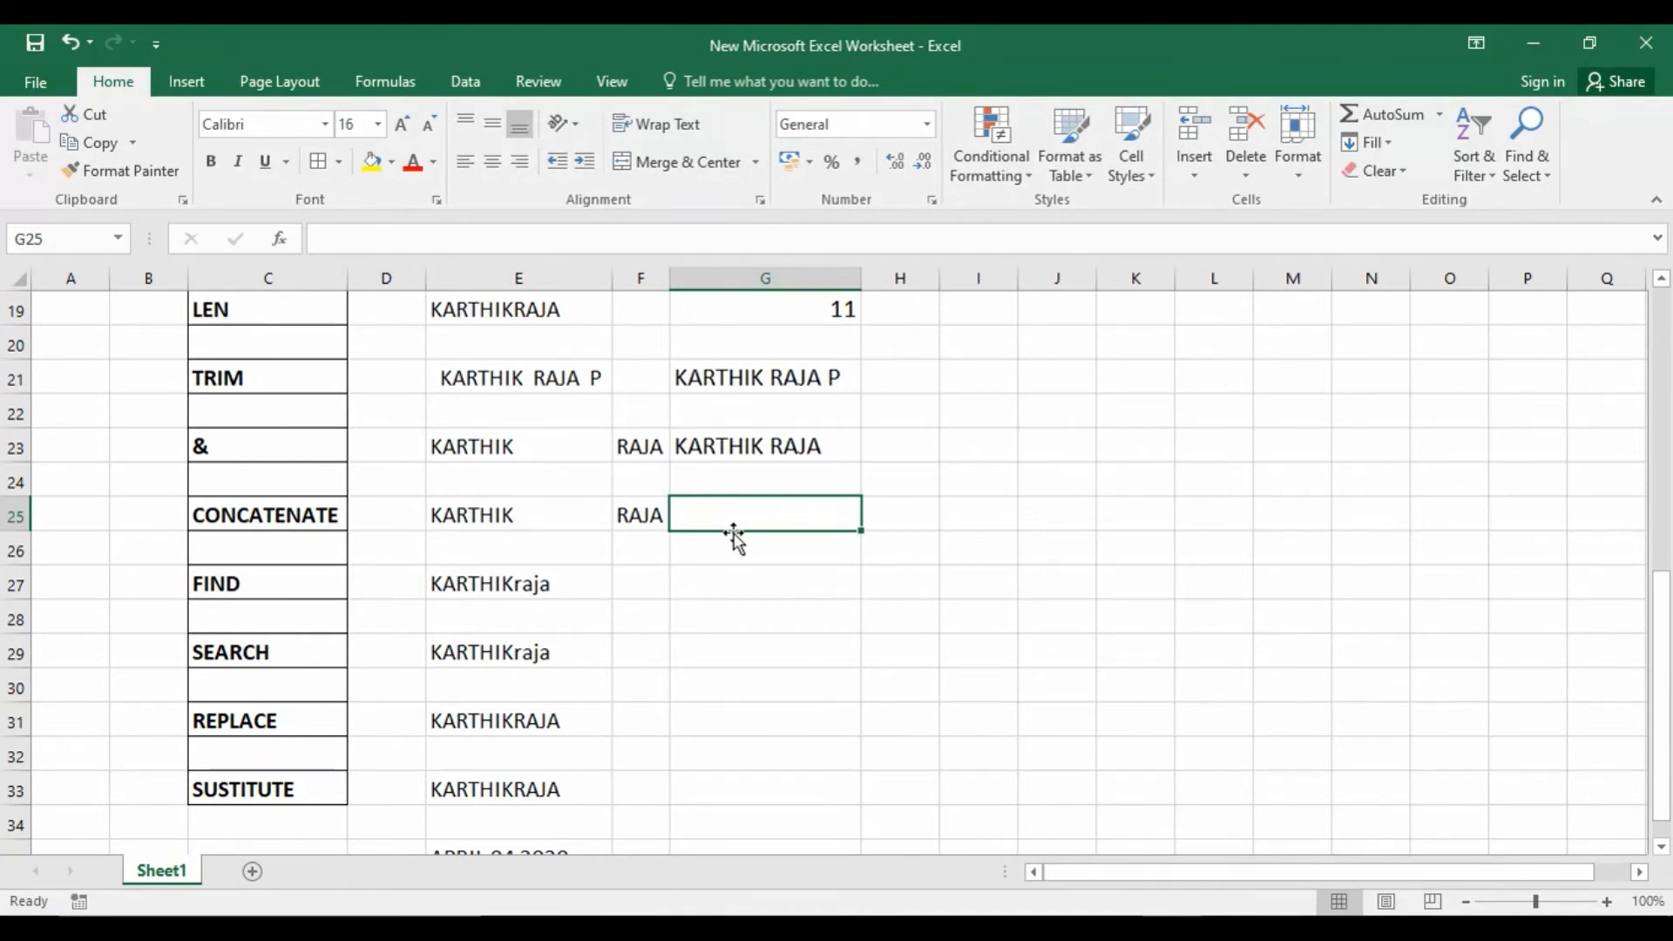
{"action": "type", "text": "="}
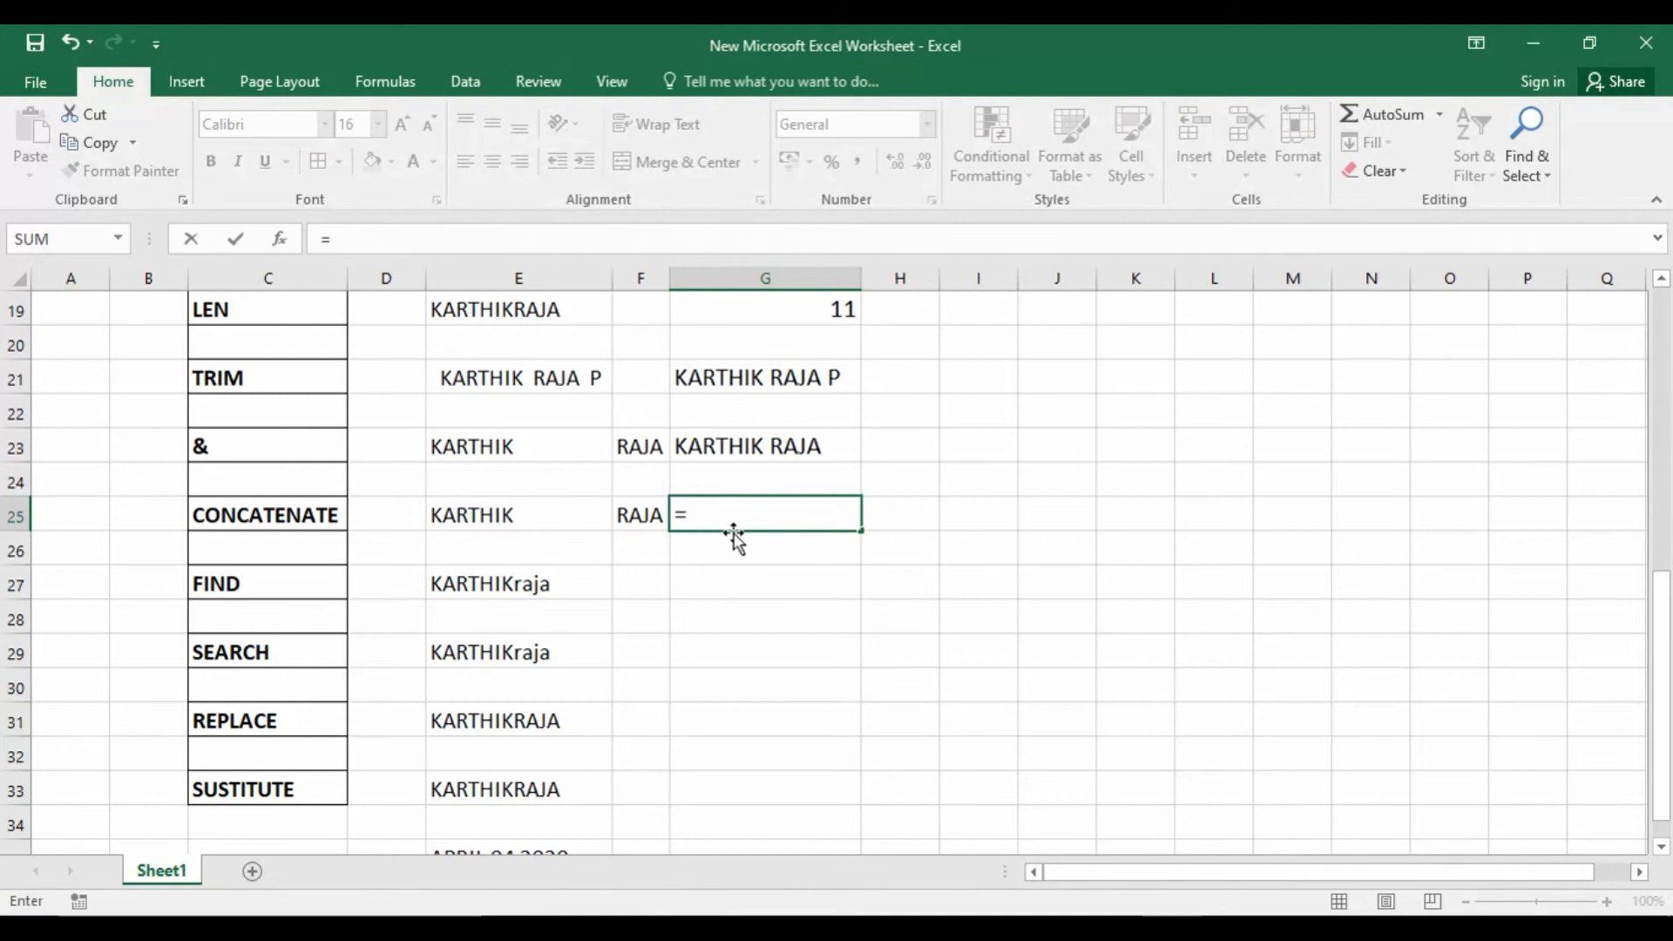
{"action": "type", "text": "CON"}
{"action": "double_click", "coordinate": [736, 544]}
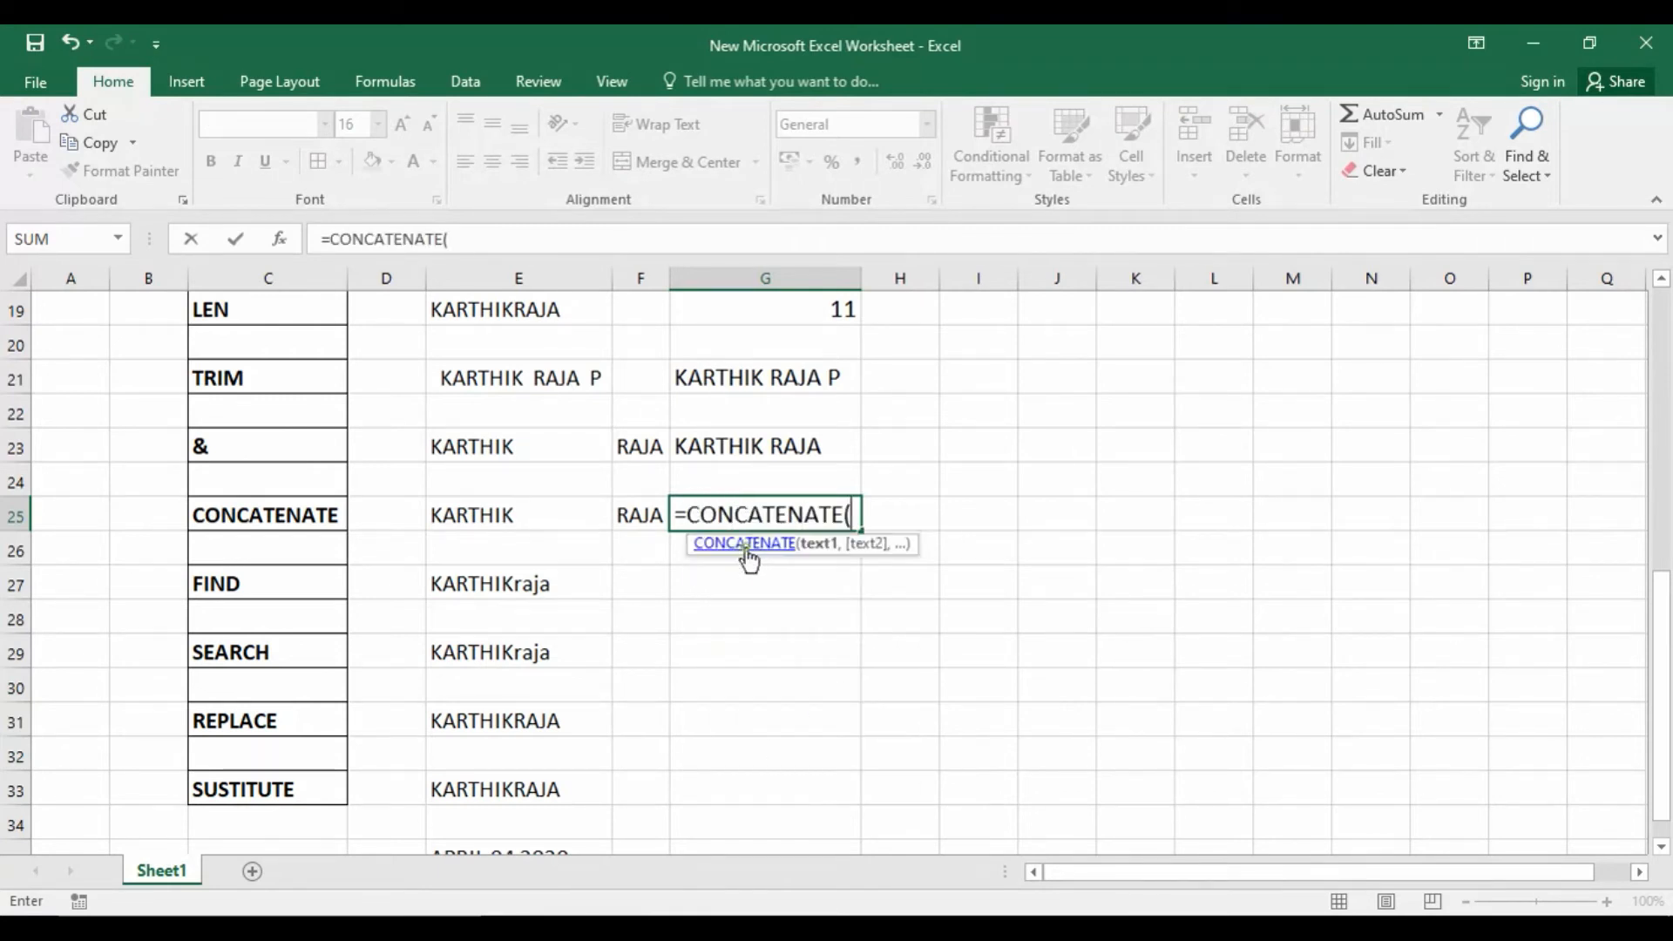
{"action": "left_click", "coordinate": [549, 514]}
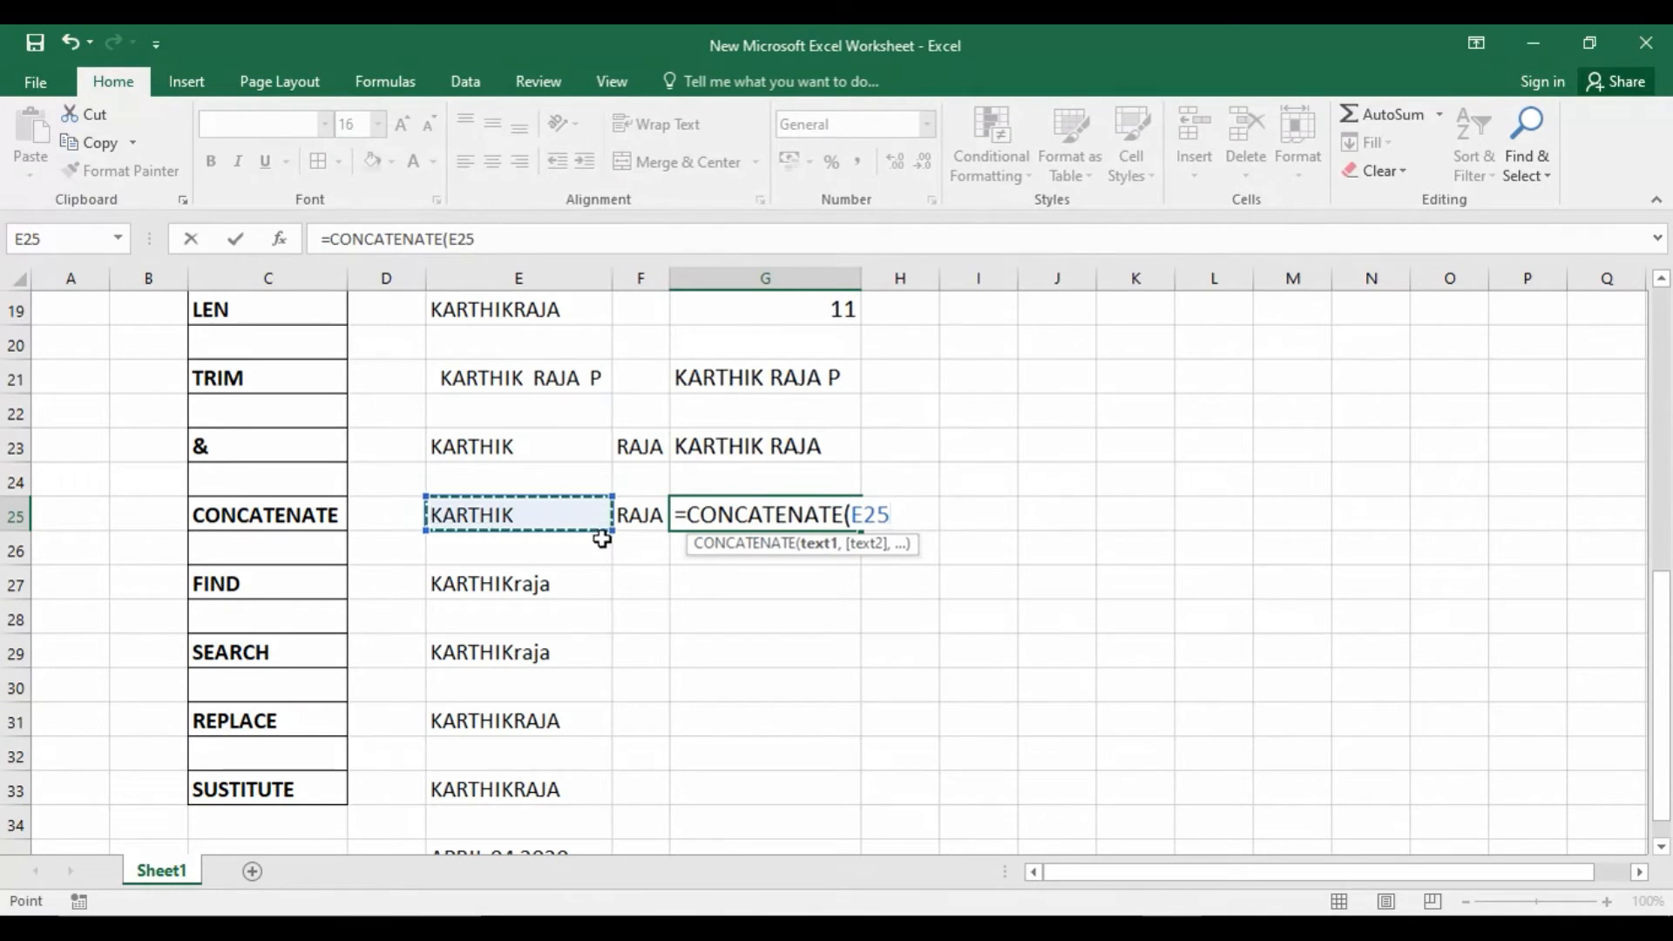
{"action": "type", "text": ","}
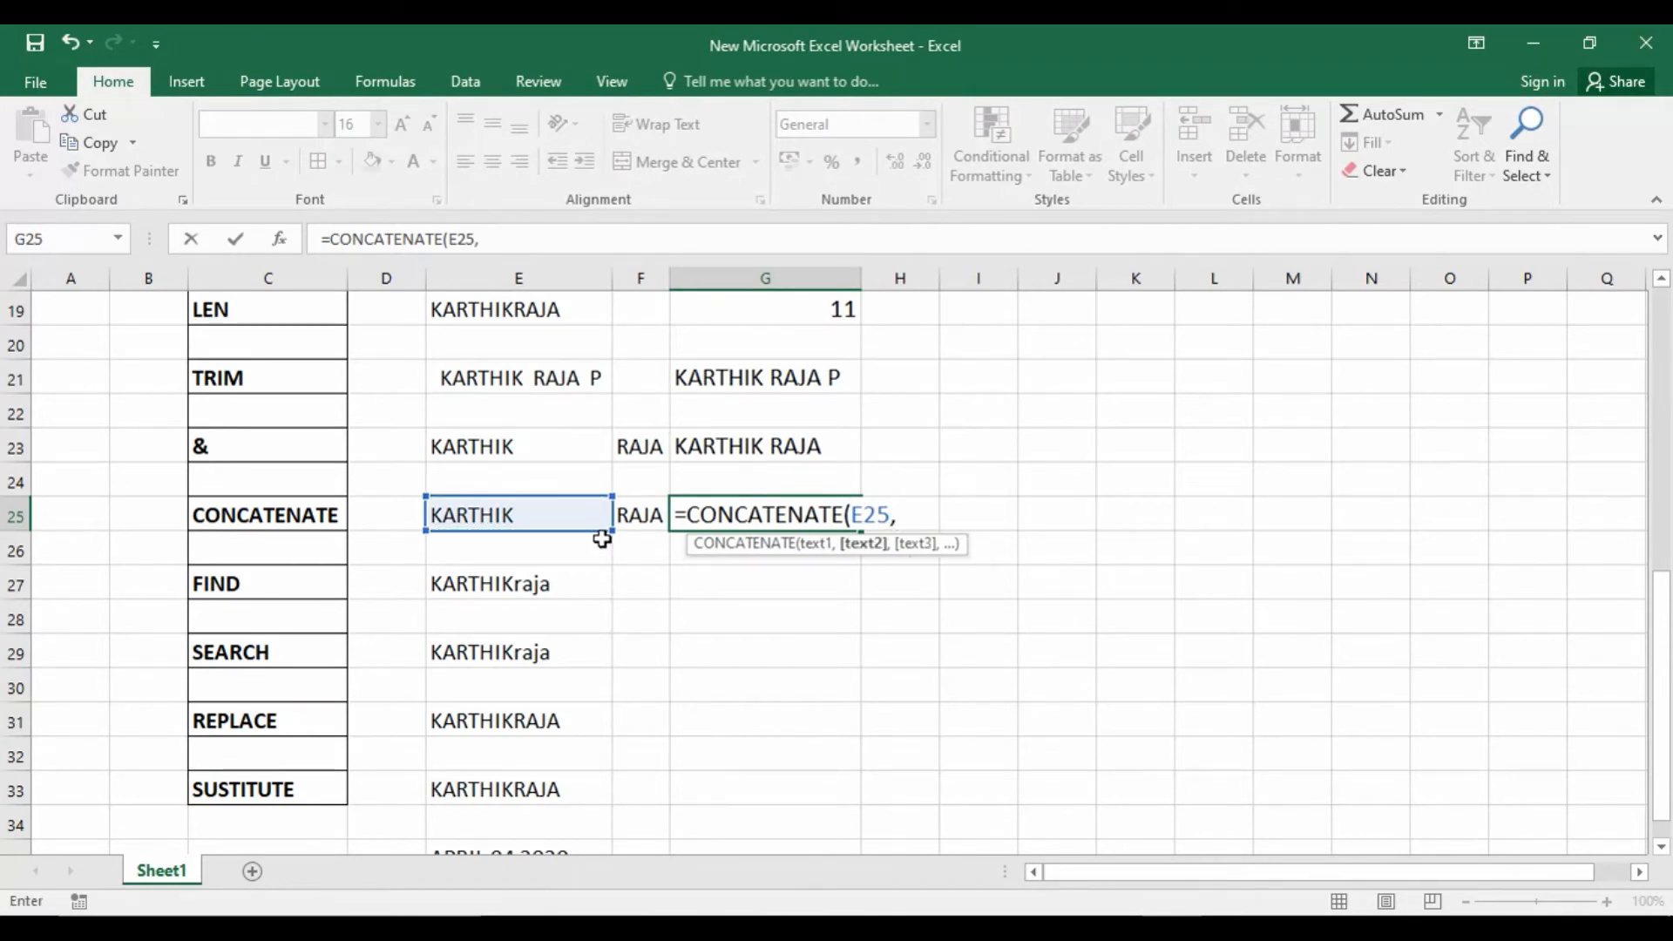
{"action": "left_click", "coordinate": [642, 519]}
{"action": "type", "text": ")"}
{"action": "key", "text": "Return"}
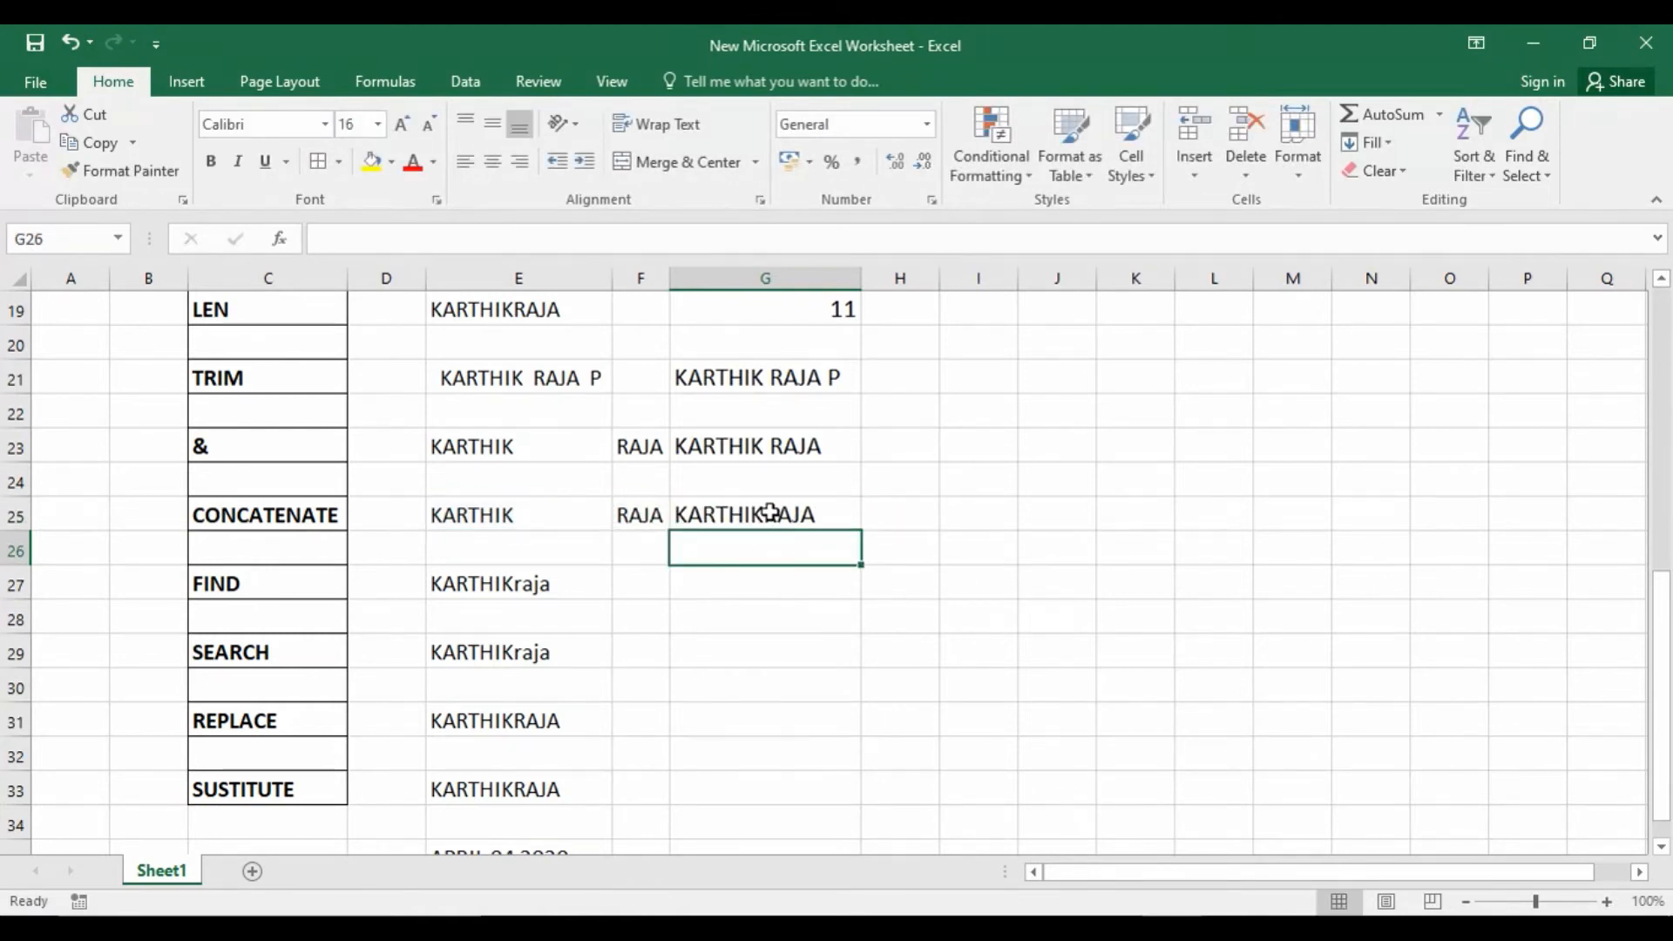
{"action": "key", "text": "ctrl+z"}
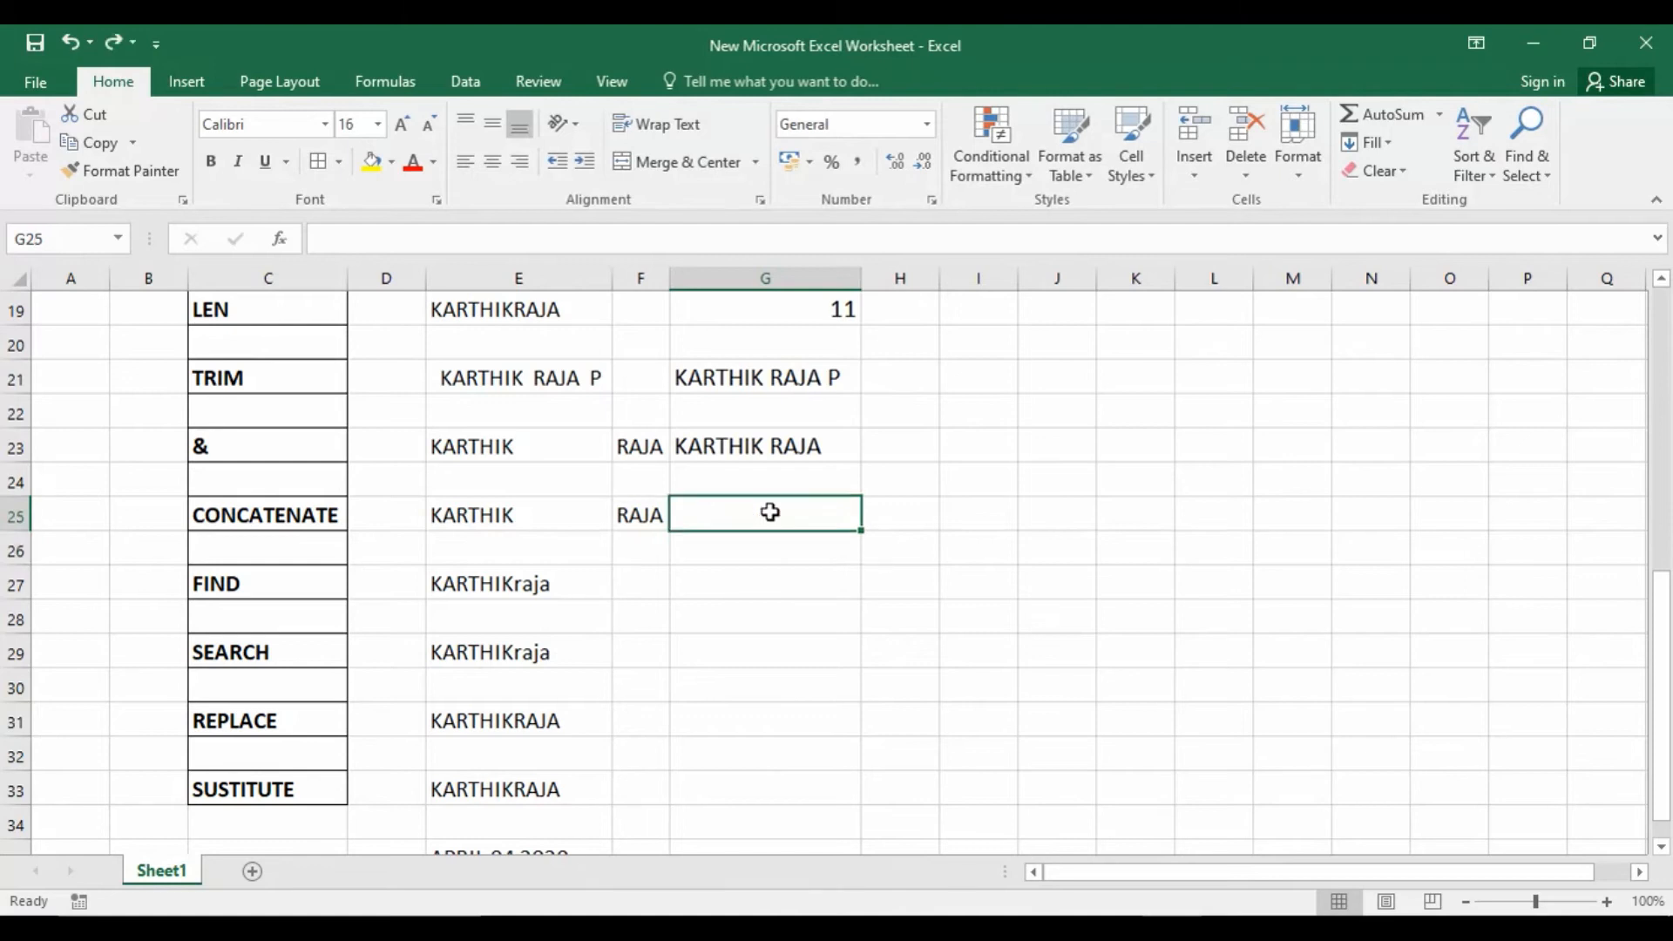
Enter the formula =CONCATENATE(E25," ",F25) in cell G25 to join the CONCATENATE row's two texts with a space between them
{"action": "type", "text": "=CON"}
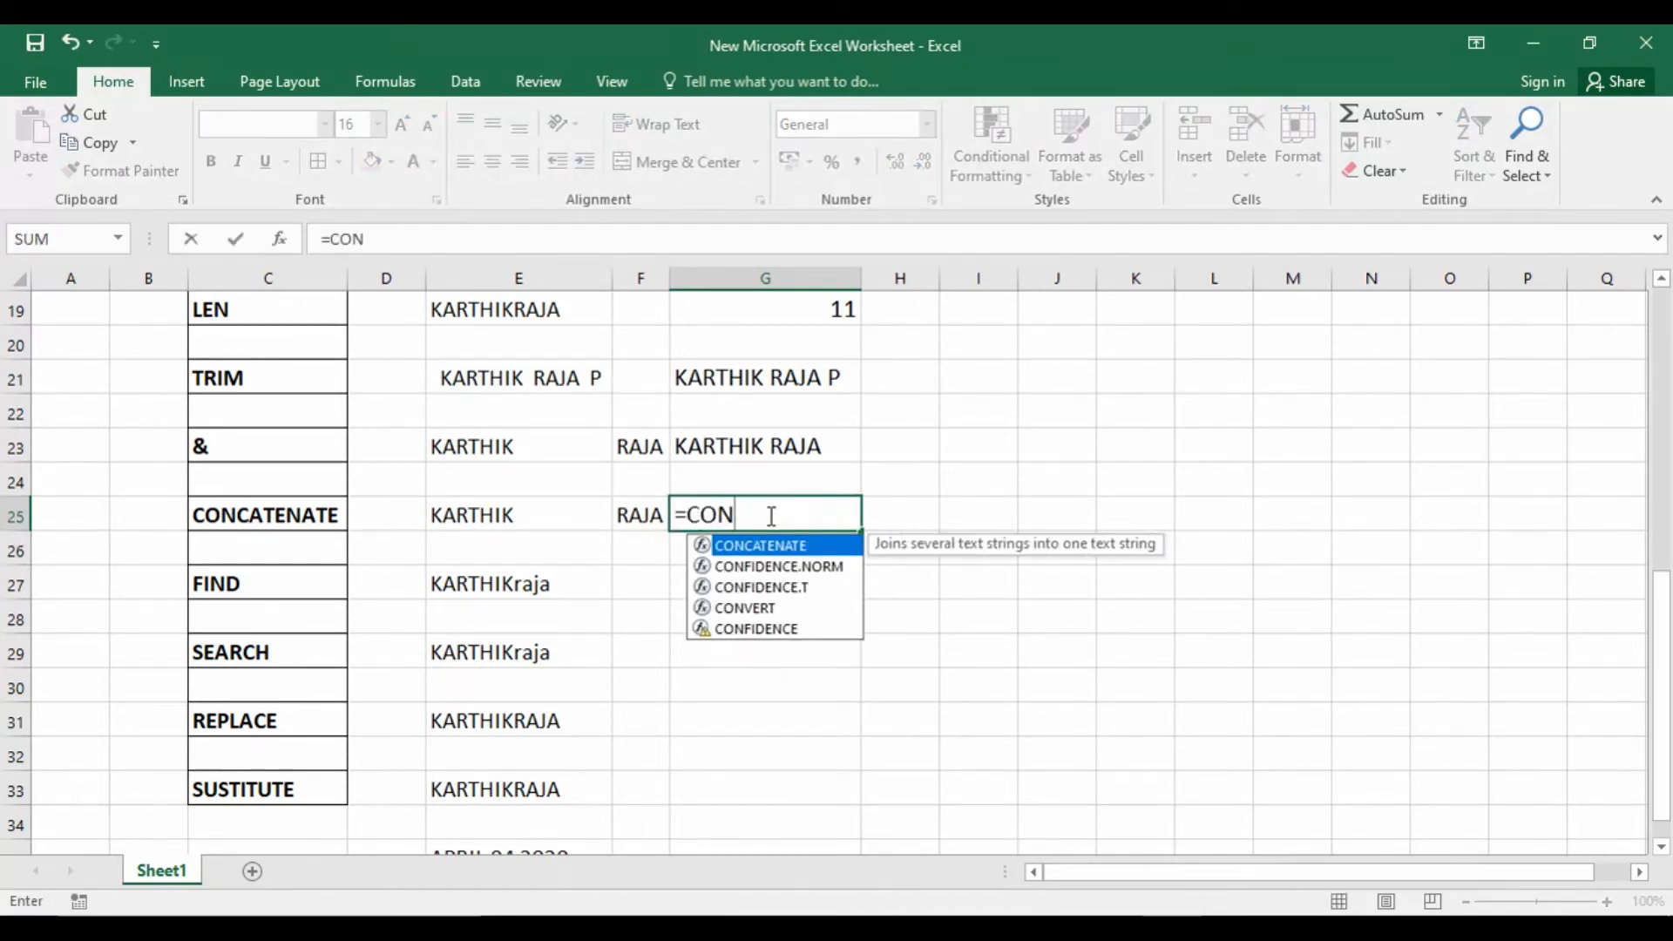
{"action": "double_click", "coordinate": [750, 547]}
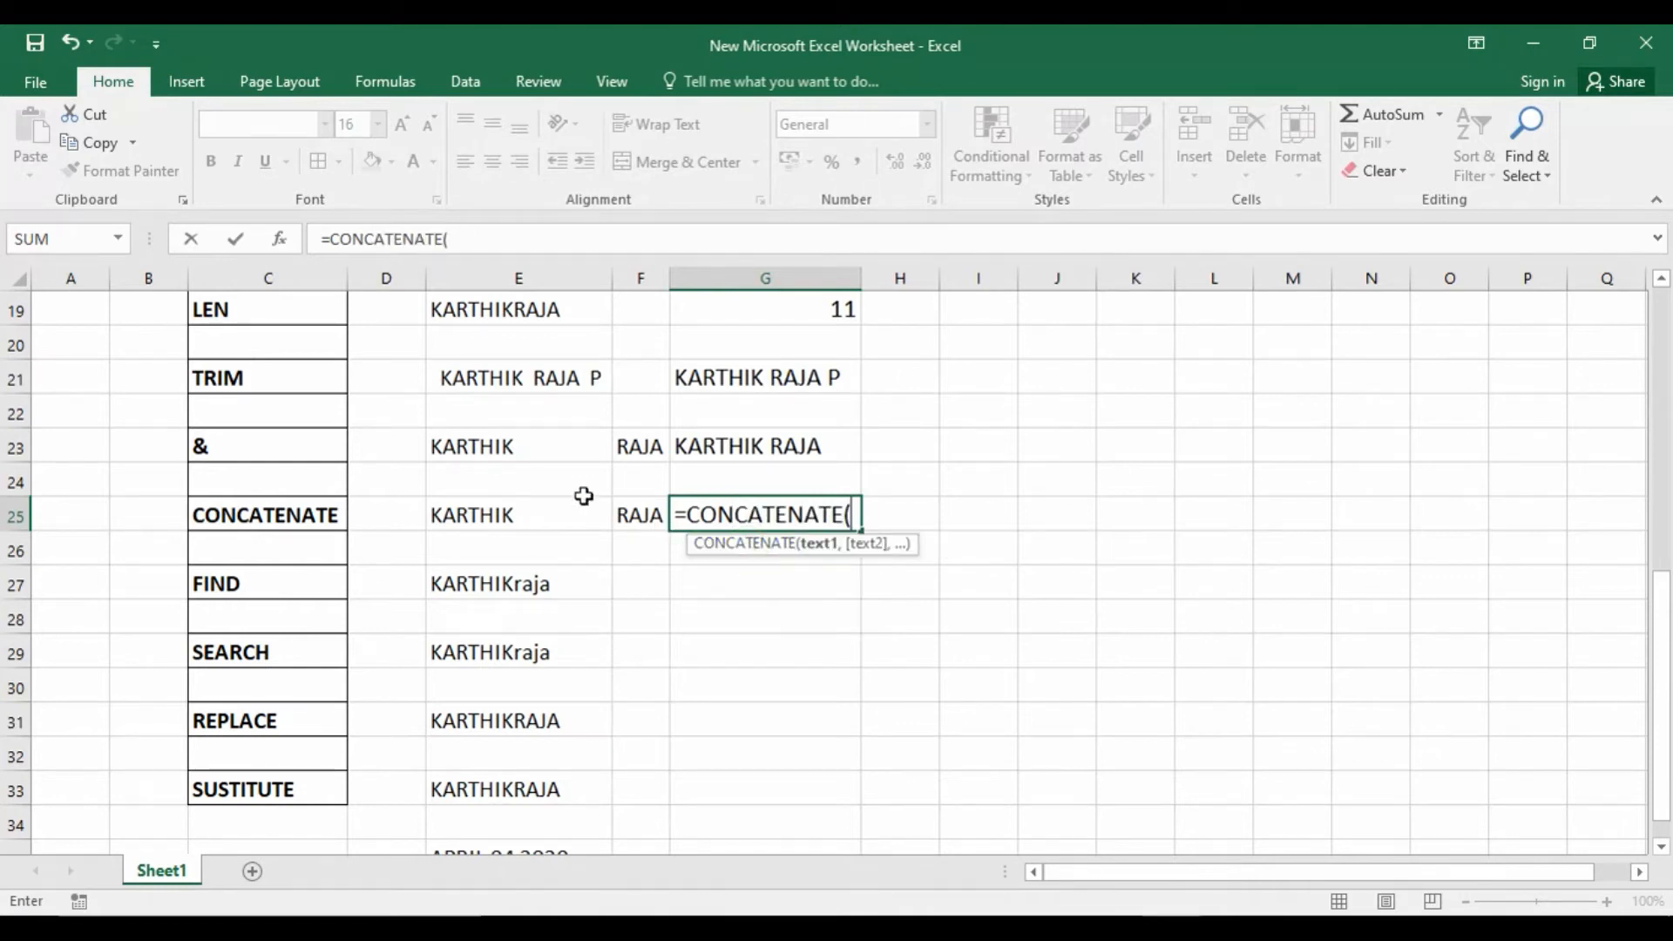
{"action": "left_click", "coordinate": [496, 513]}
{"action": "type", "text": ","}
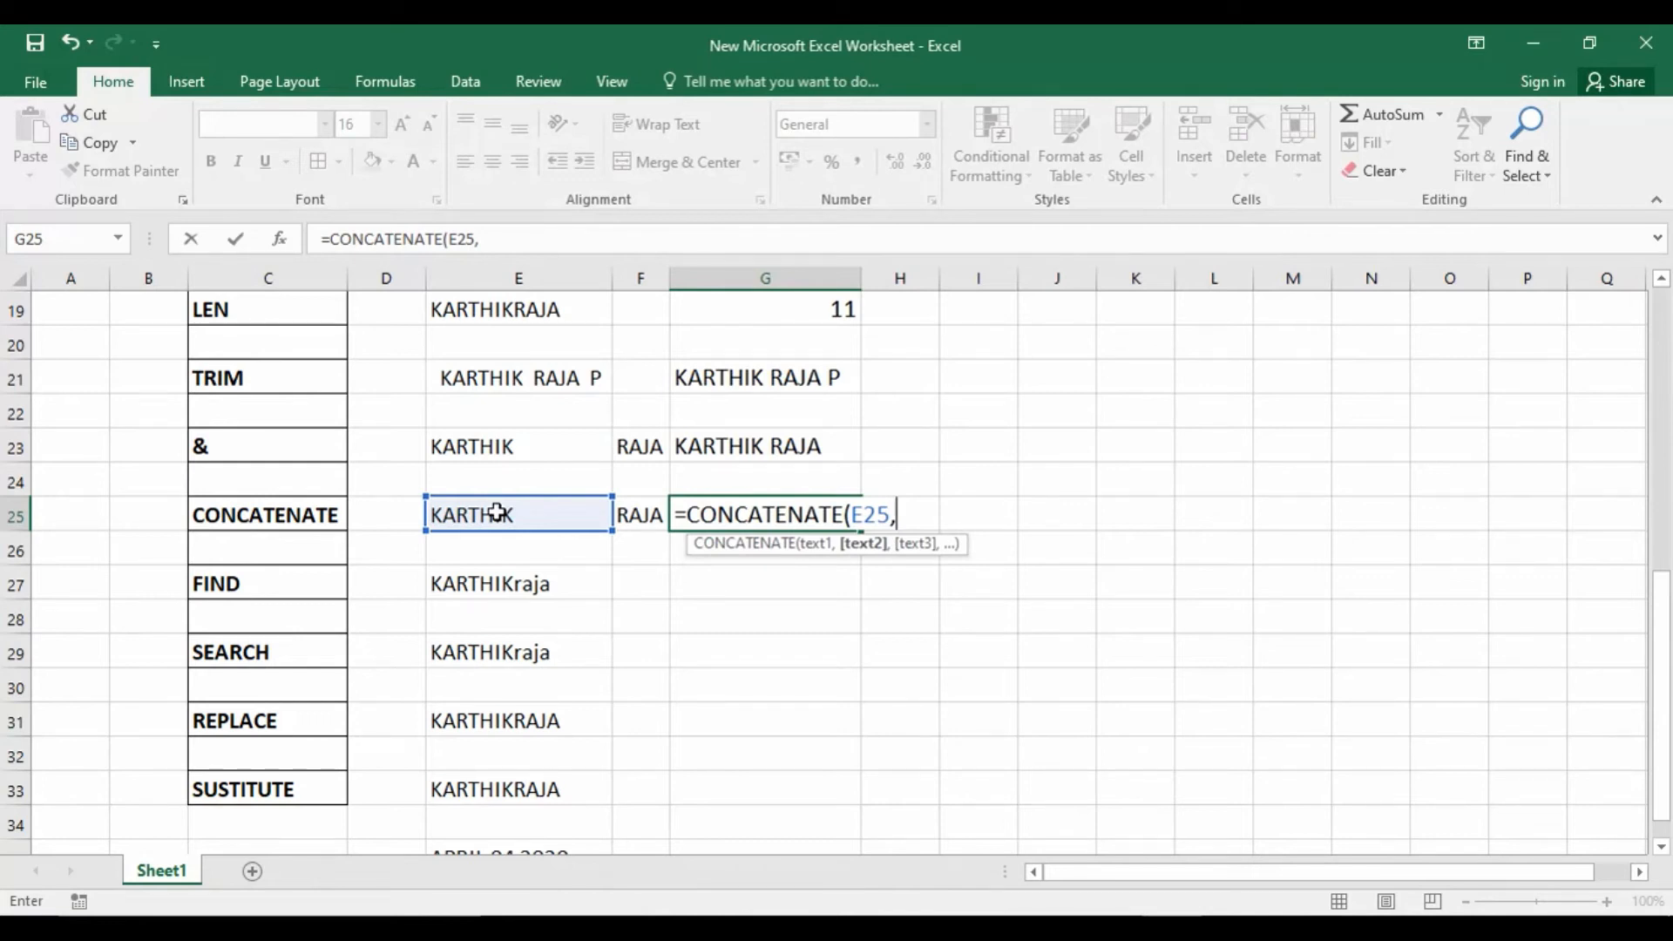
{"action": "type", "text": "\" \","}
{"action": "left_click", "coordinate": [617, 514]}
{"action": "type", "text": ")"}
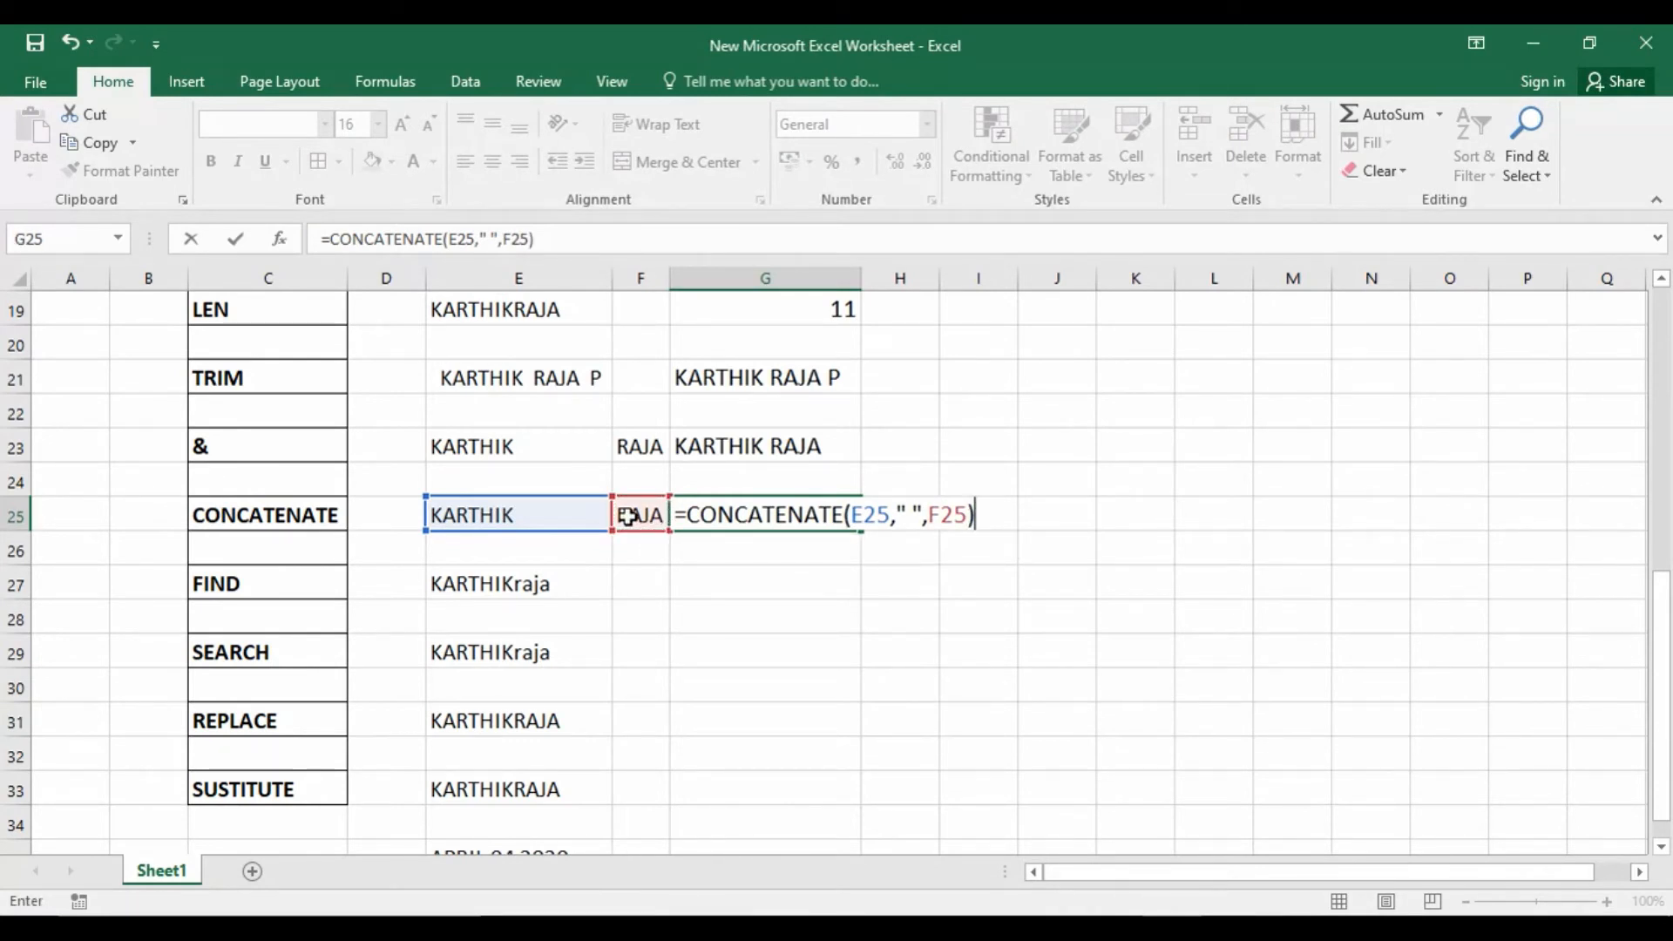
{"action": "key", "text": "Return"}
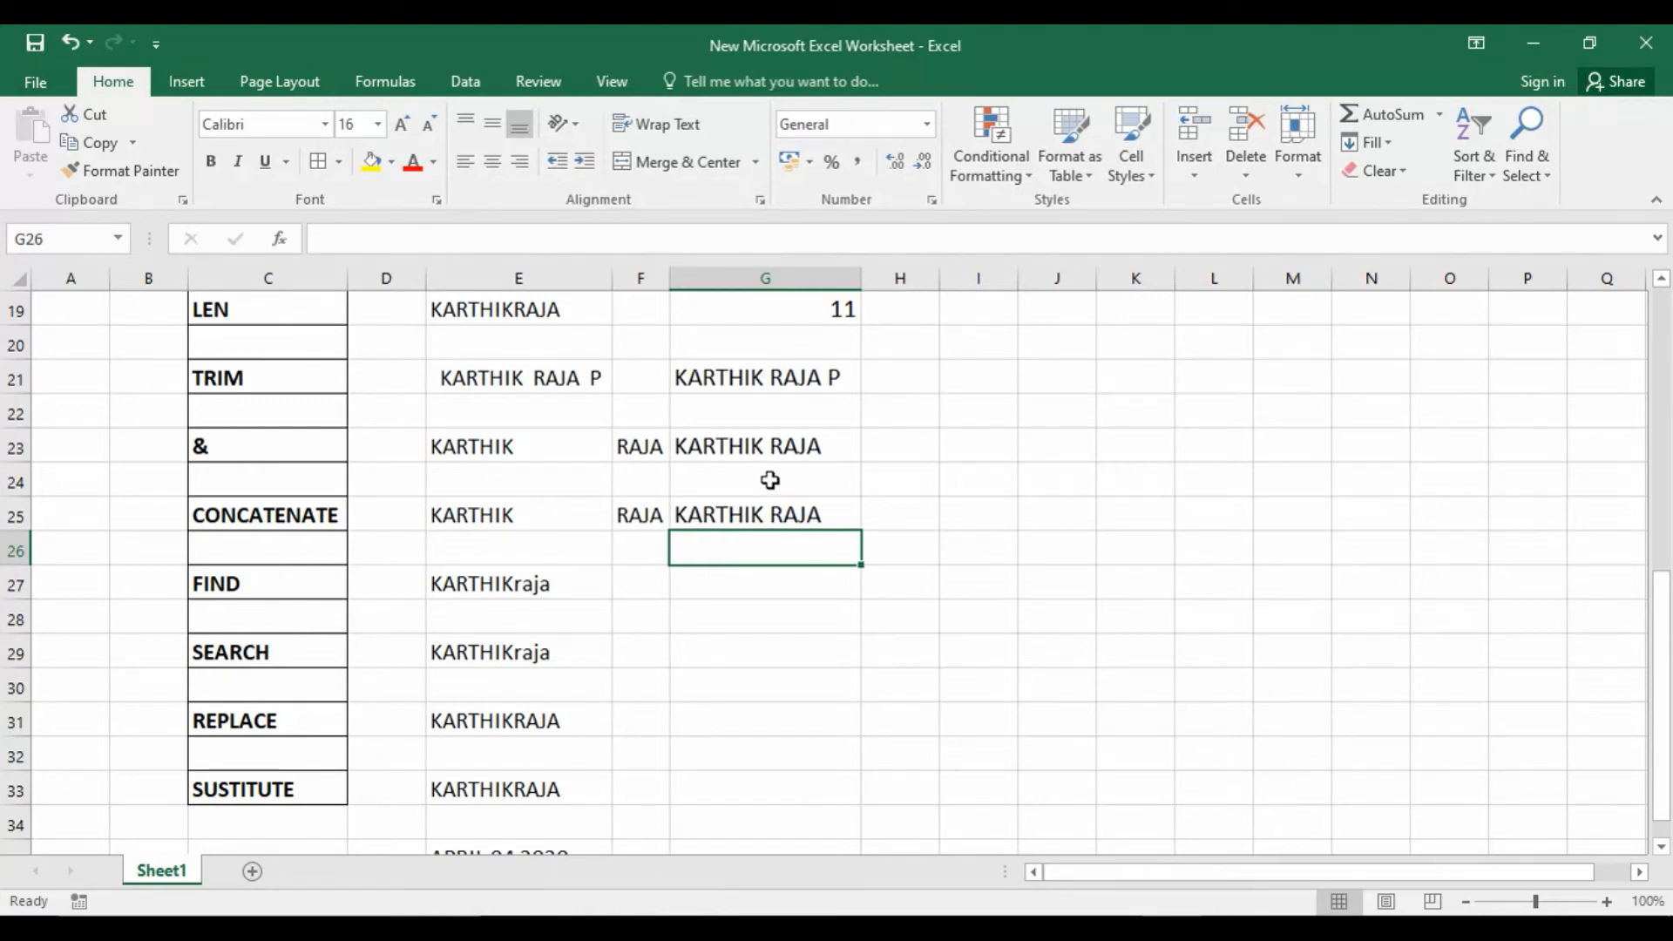
Enter the formula =FIND("r",E27) in cell G27 to locate the lowercase r in the FIND row's text
{"action": "left_click", "coordinate": [728, 592]}
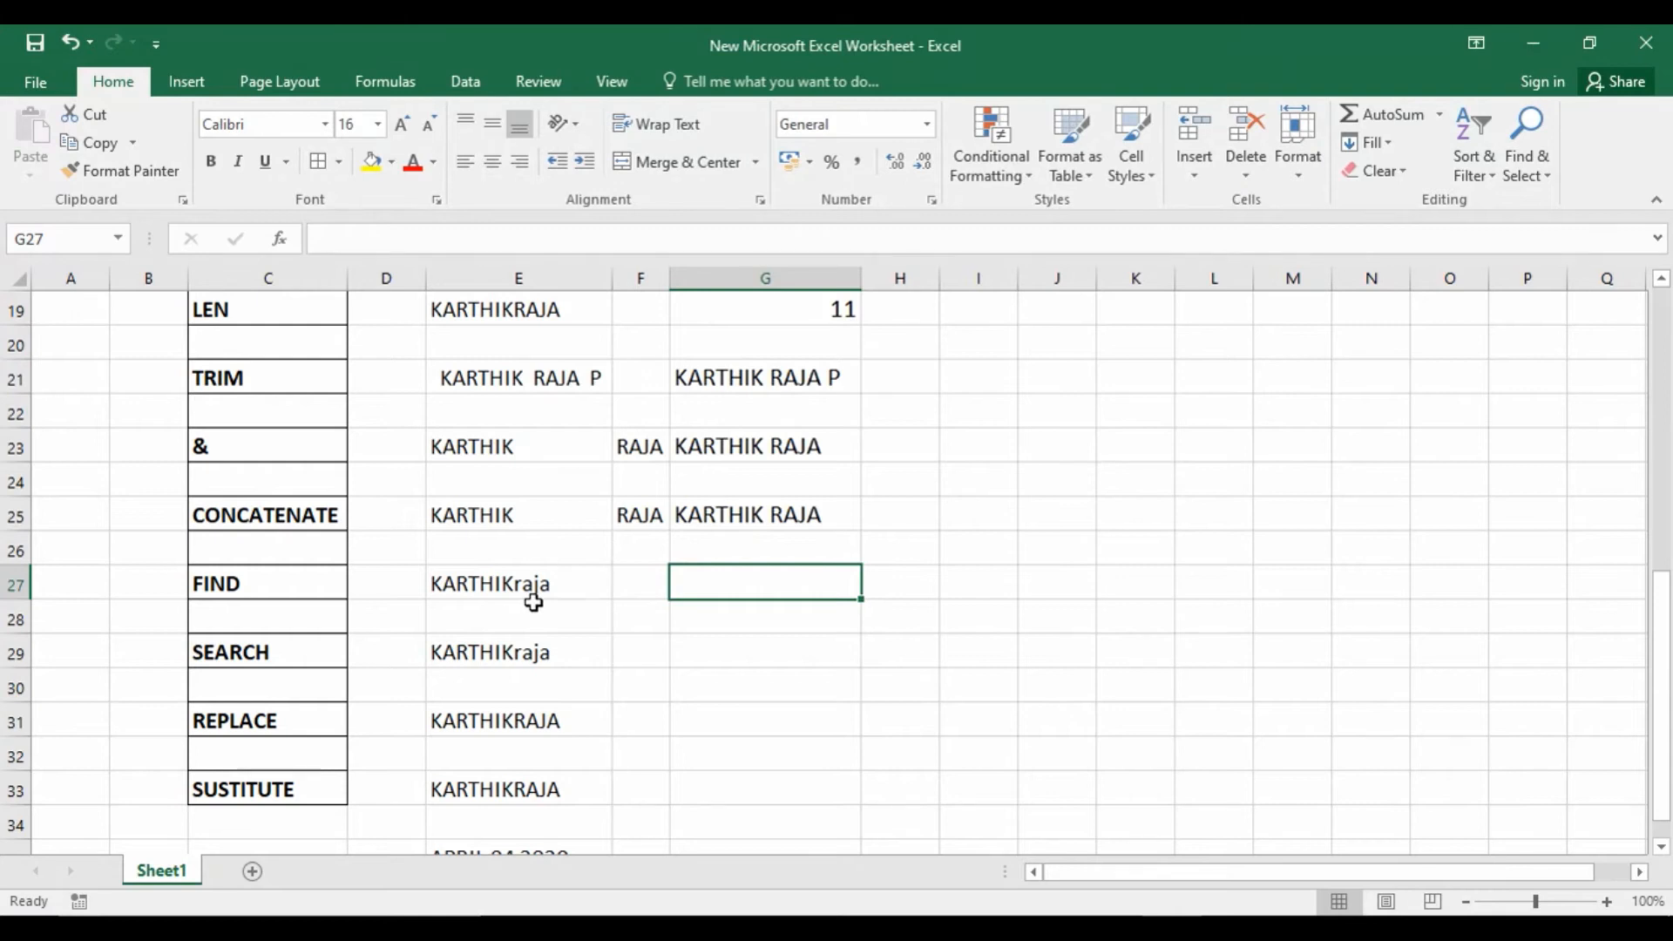
{"action": "type", "text": "="}
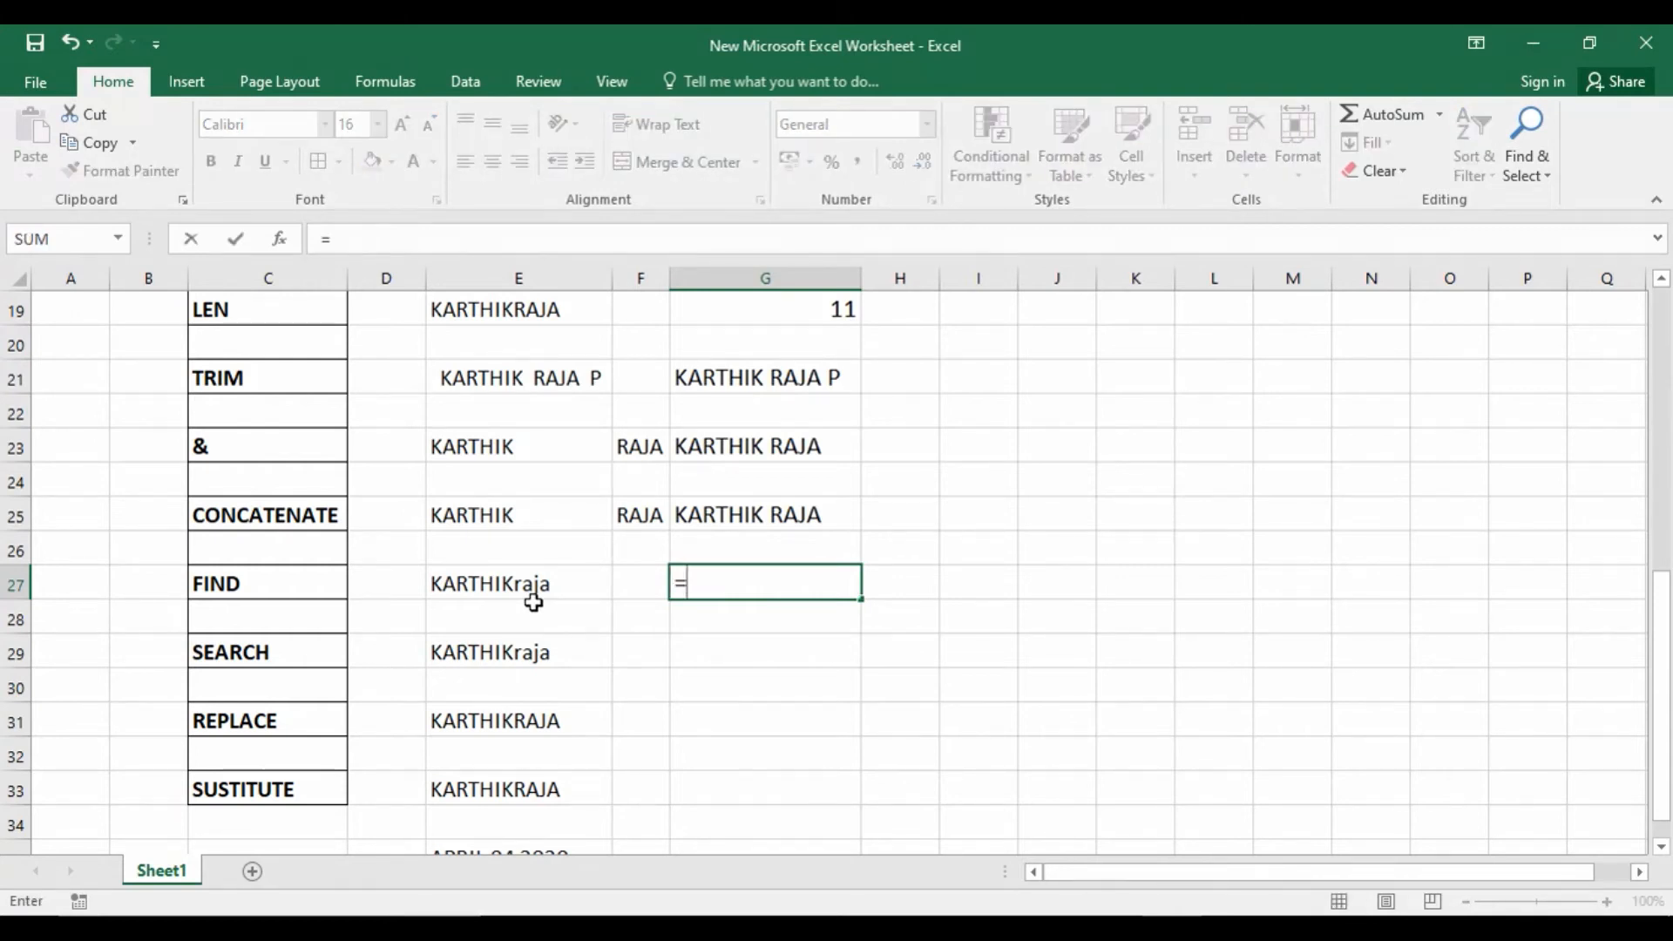
{"action": "type", "text": "FIN"}
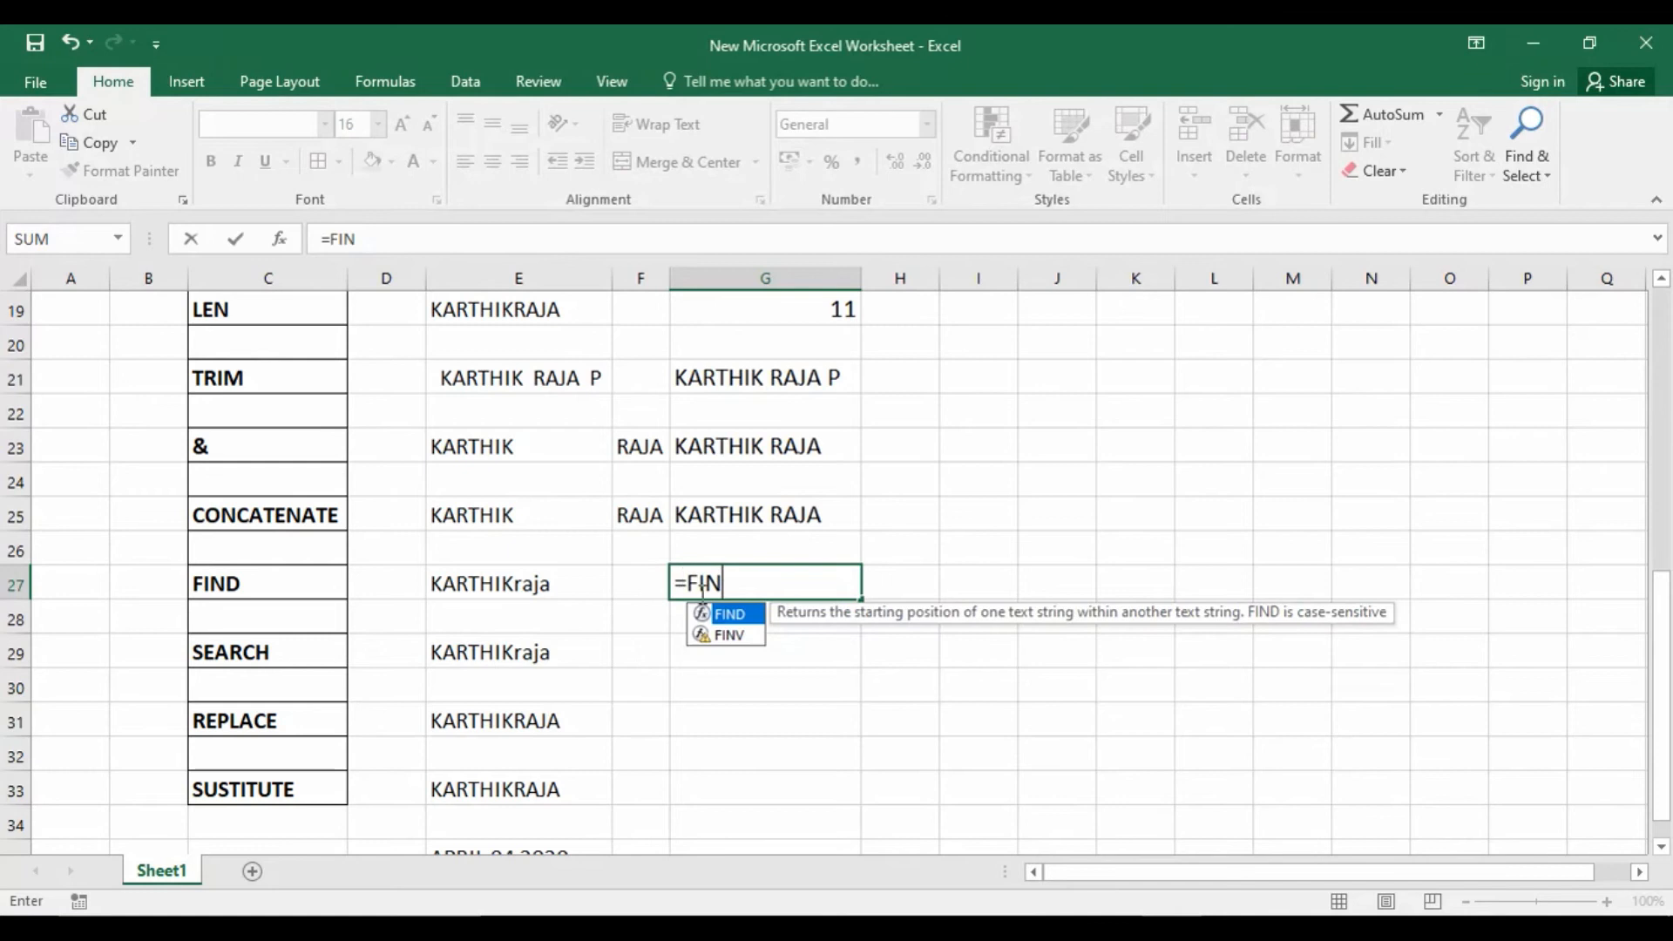
{"action": "double_click", "coordinate": [716, 616]}
{"action": "type", "text": "\""}
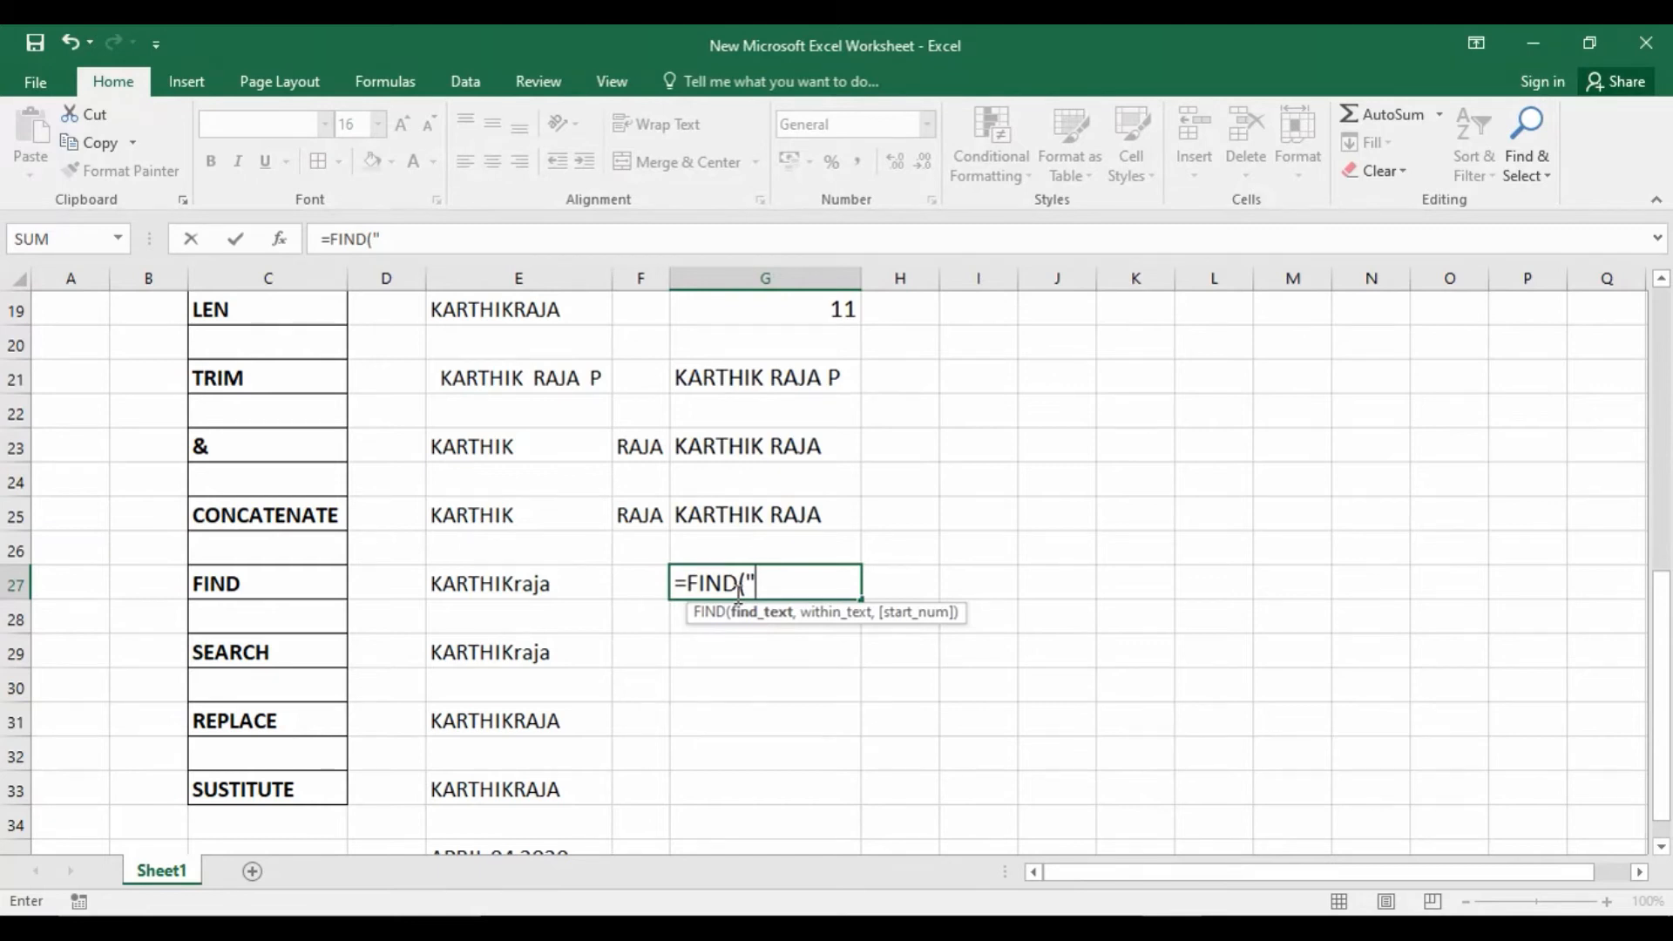
{"action": "type", "text": "r\","}
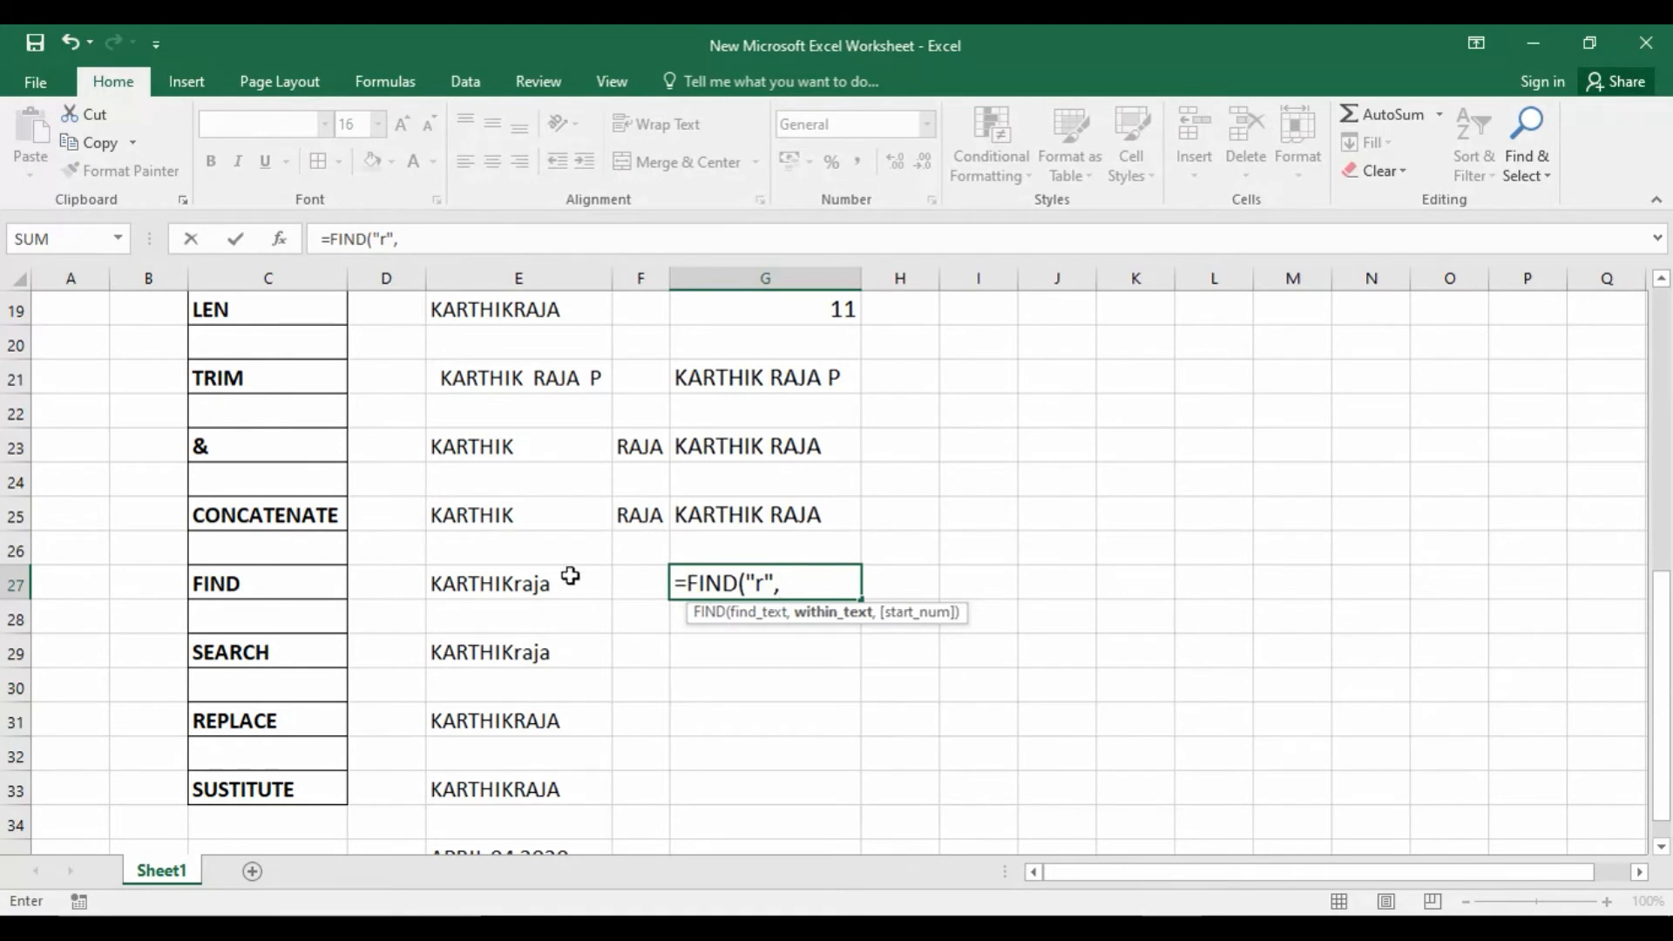
{"action": "left_click", "coordinate": [540, 584]}
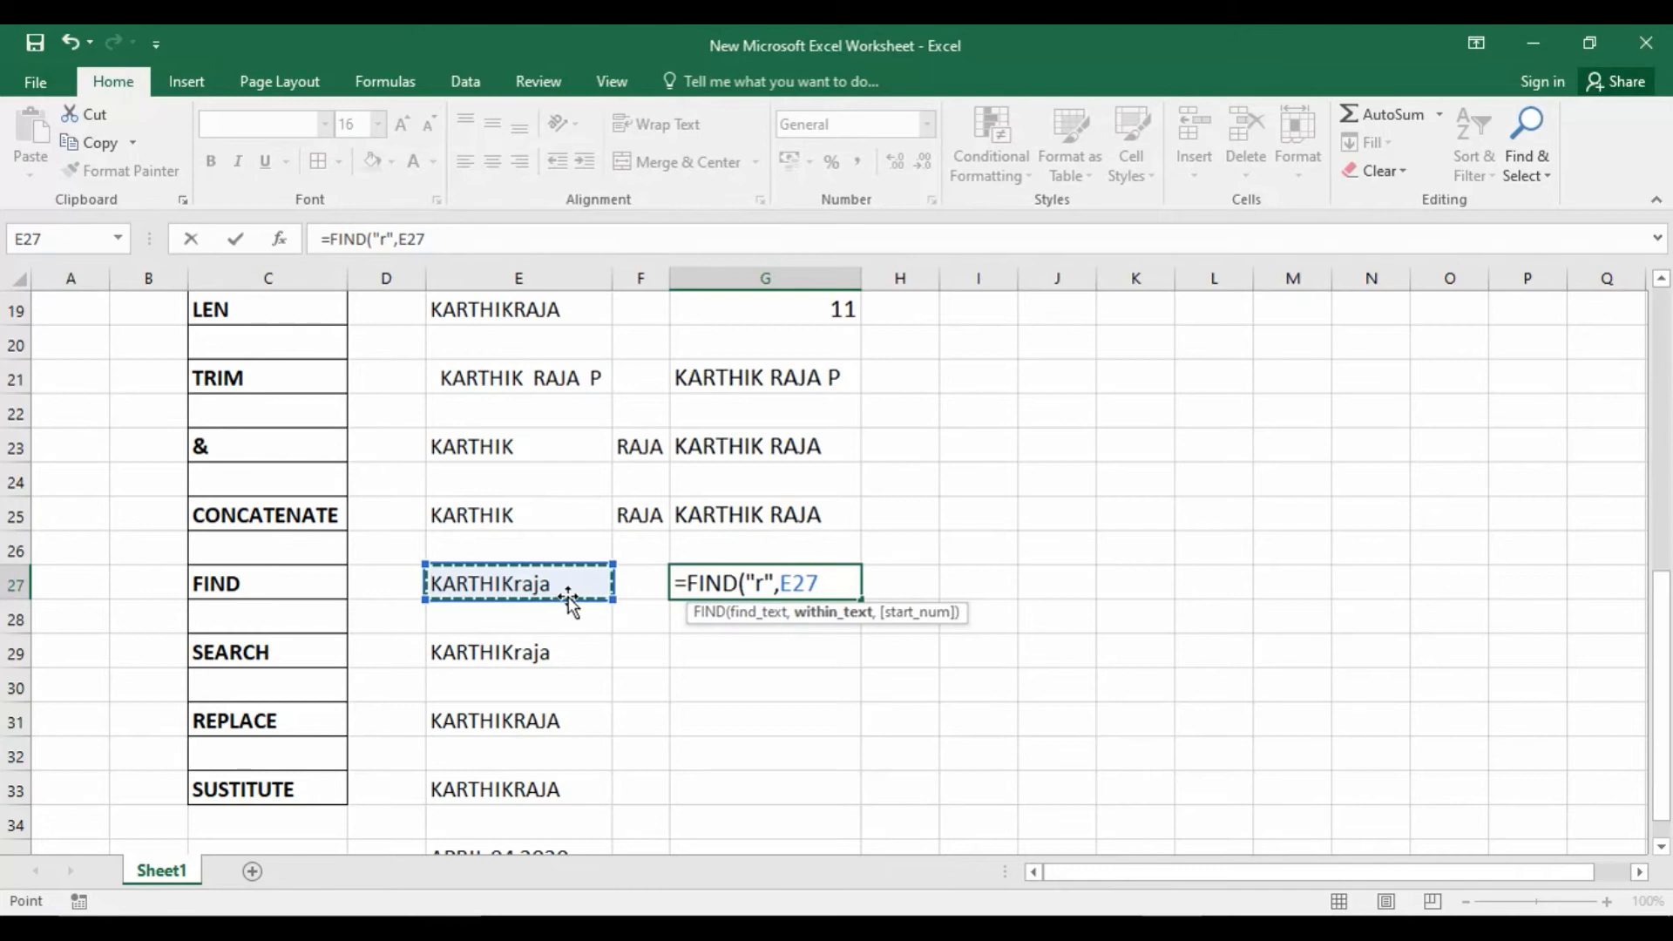
{"action": "type", "text": ")"}
{"action": "key", "text": "Return"}
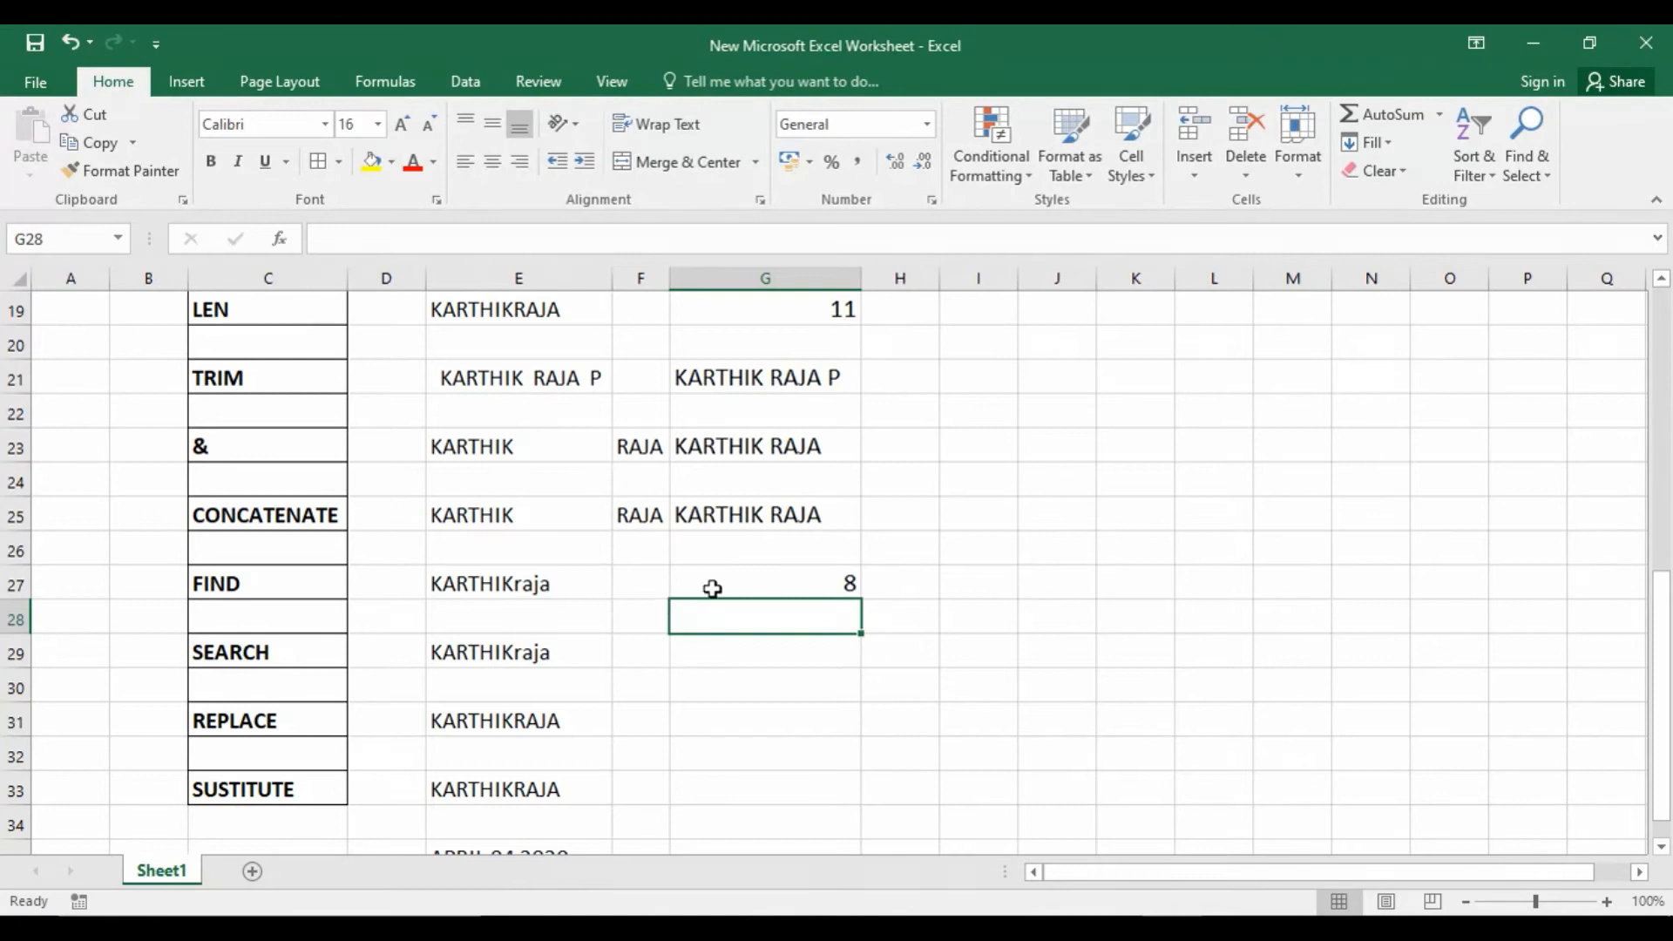
Try a lowercase r as the third letter in cell E27 to test the FIND formula, and restore the capital R
{"action": "double_click", "coordinate": [468, 582]}
{"action": "key", "text": "BackSpace"}
{"action": "type", "text": "r"}
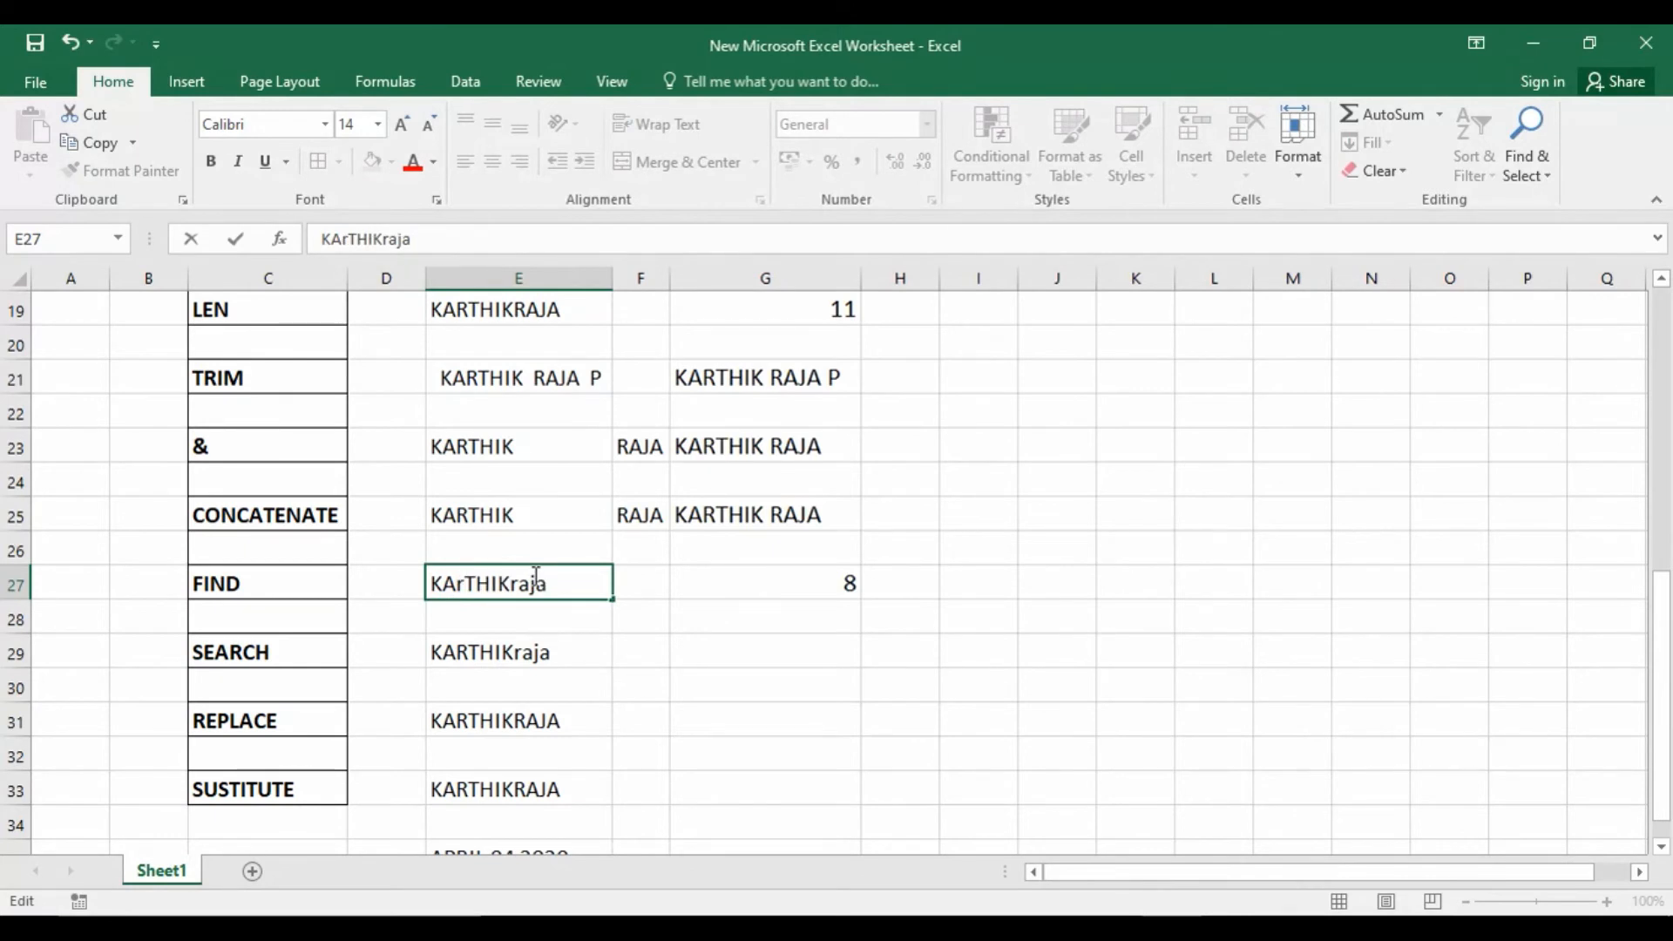
{"action": "key", "text": "Return"}
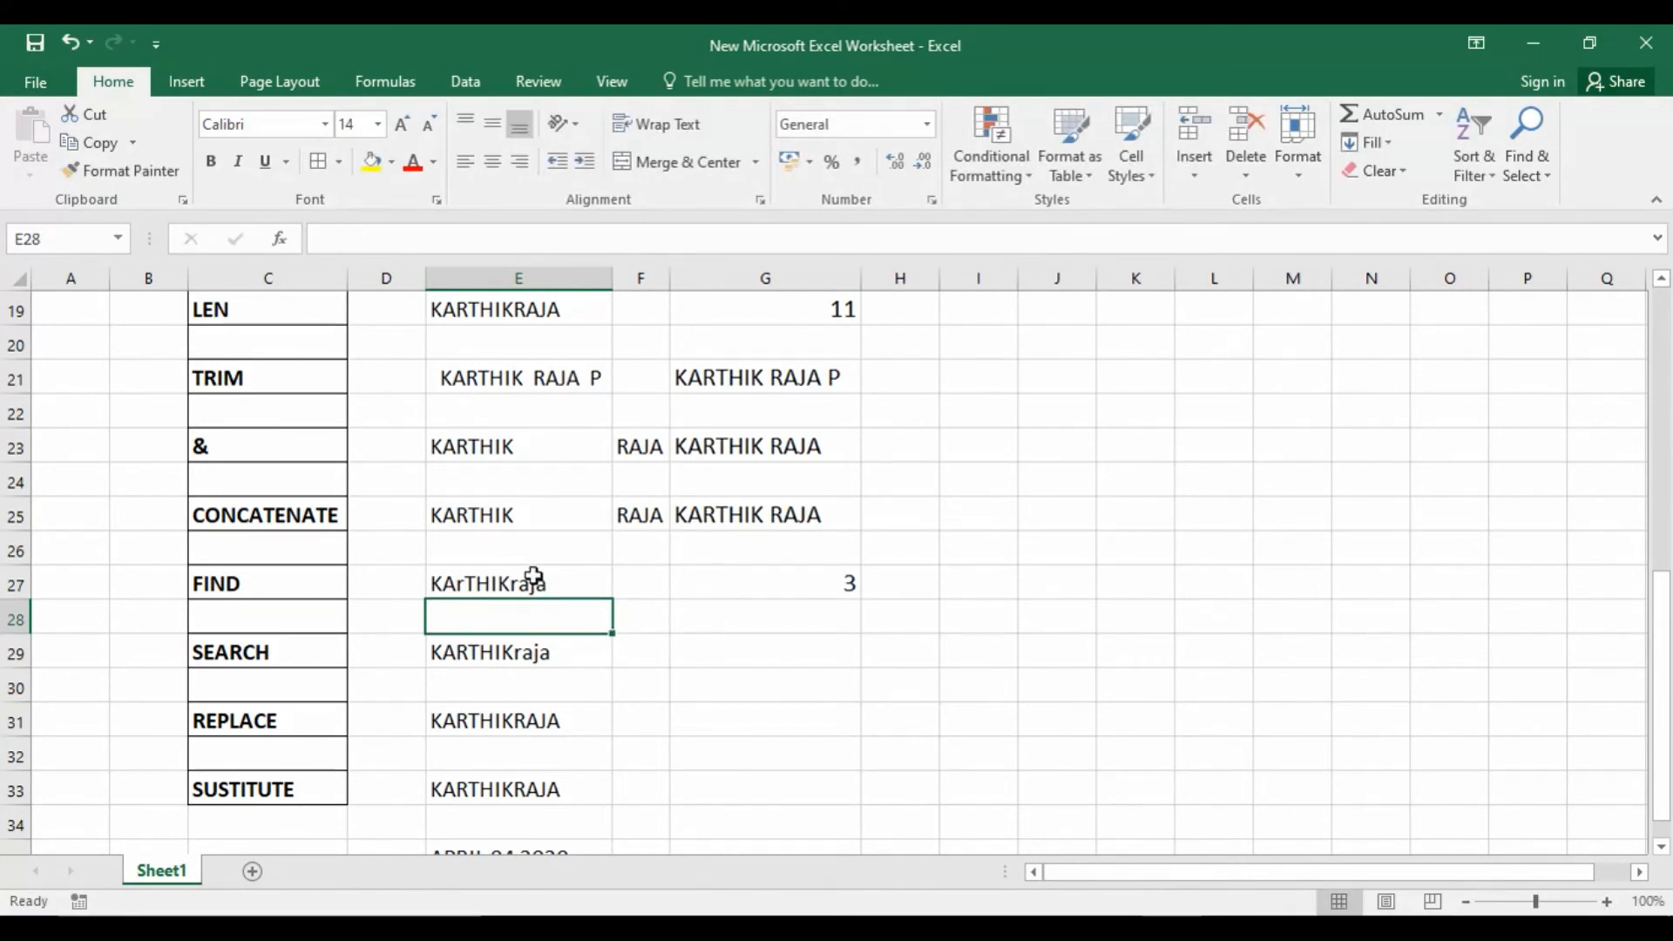
{"action": "double_click", "coordinate": [471, 583]}
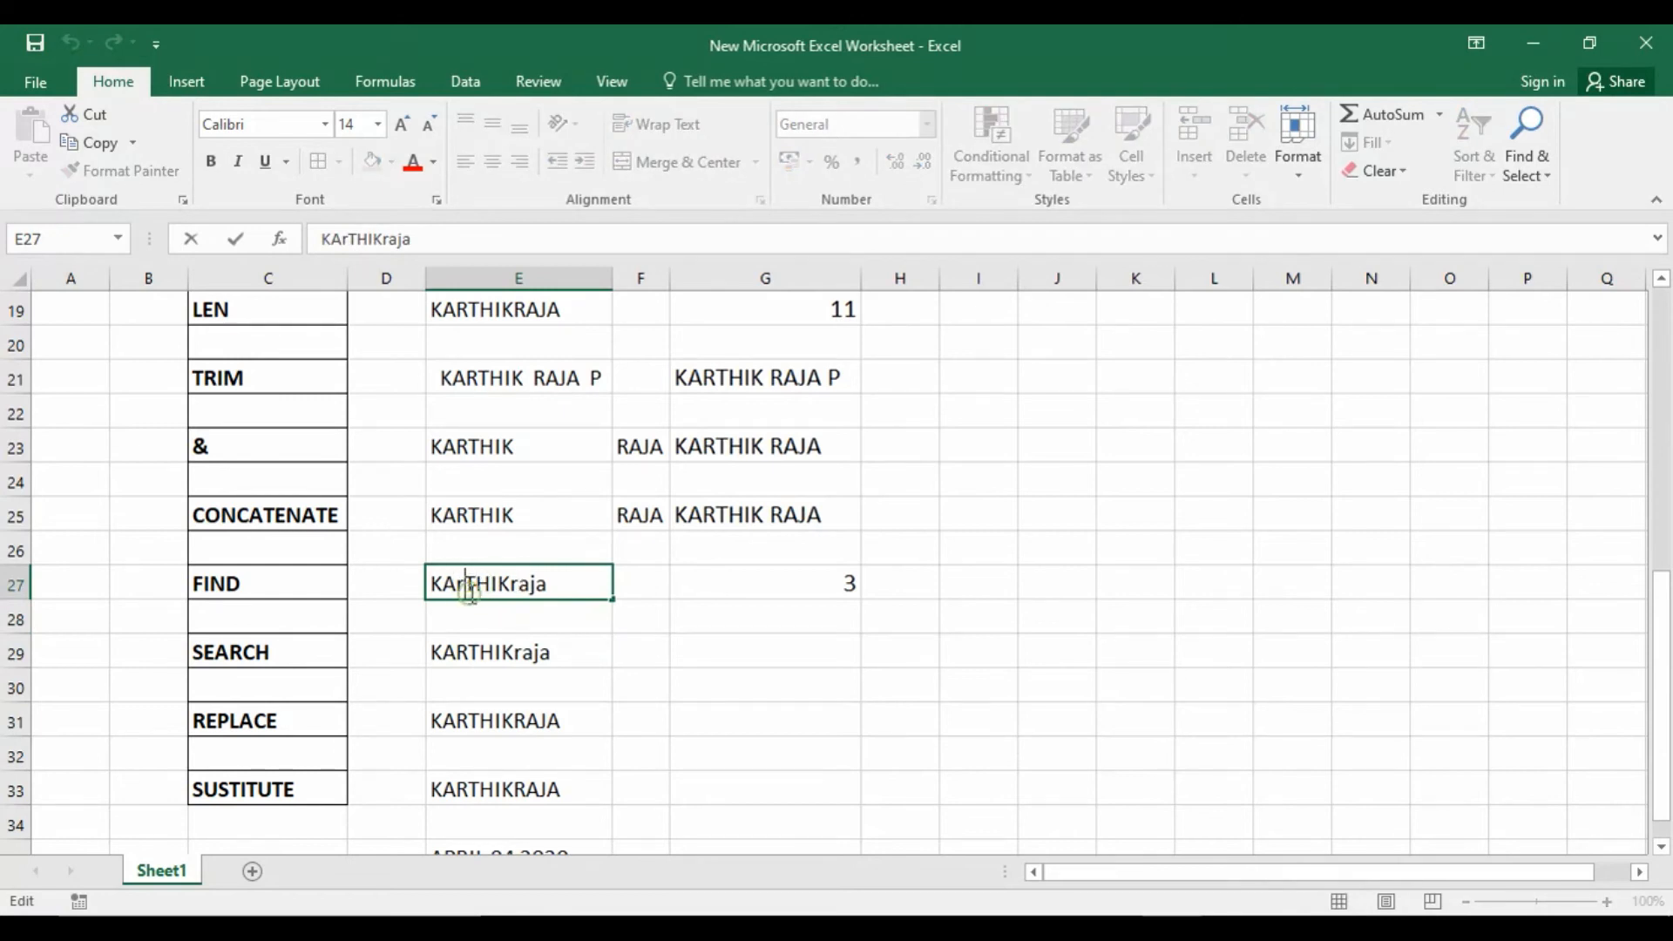
{"action": "key", "text": "BackSpace"}
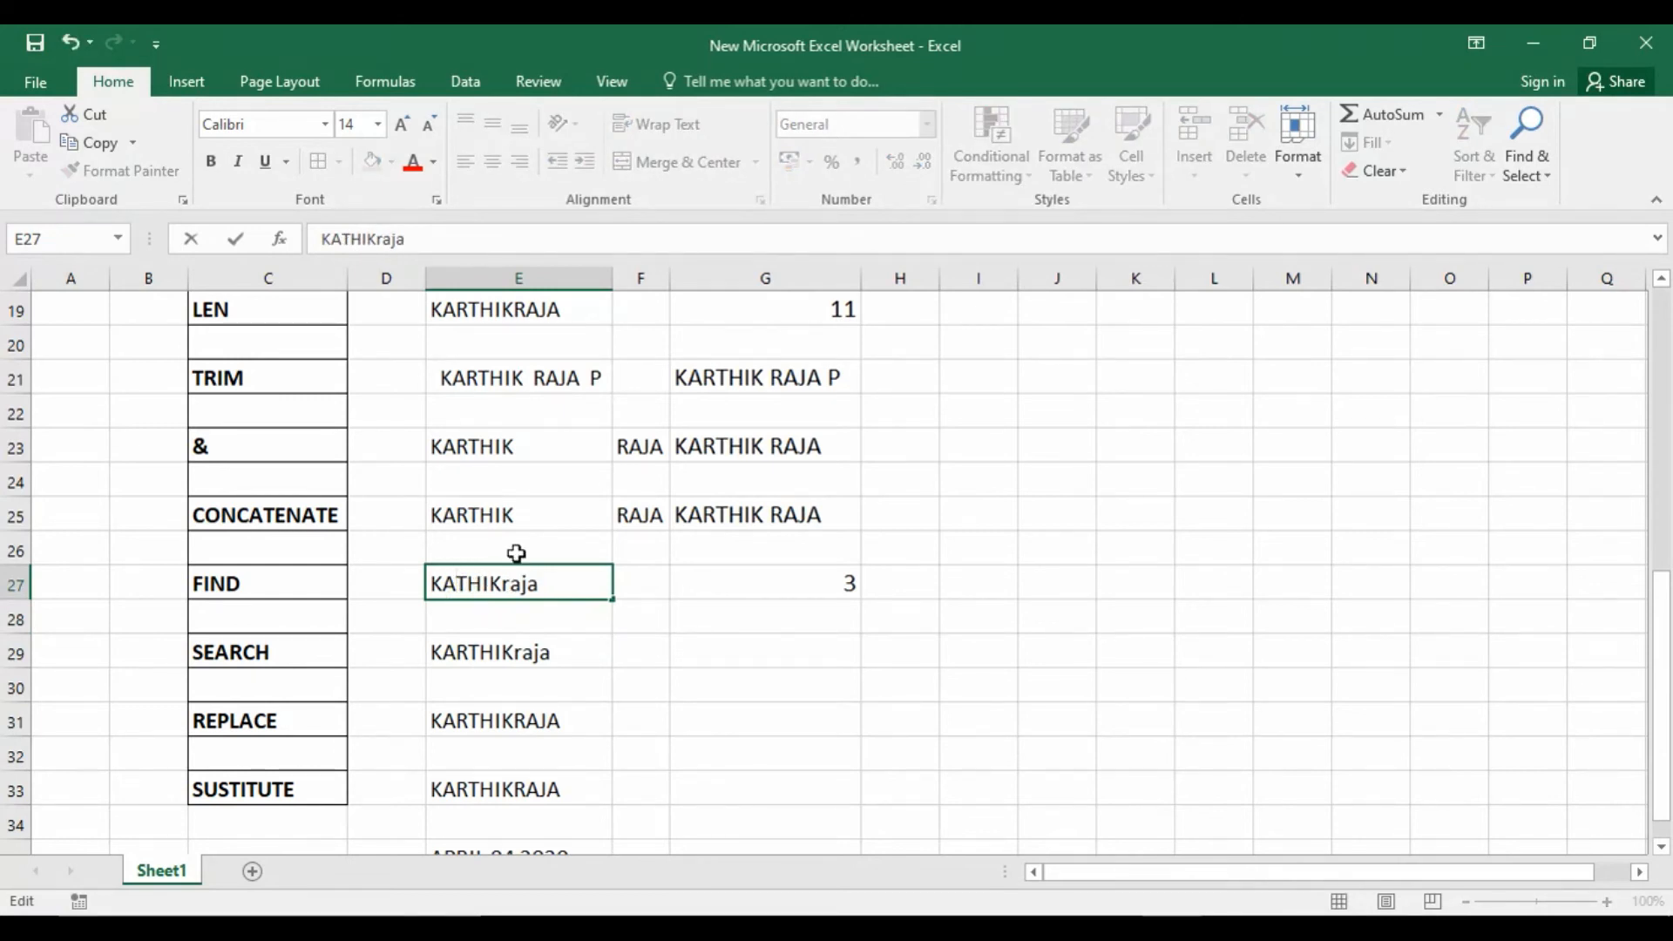
{"action": "type", "text": "R"}
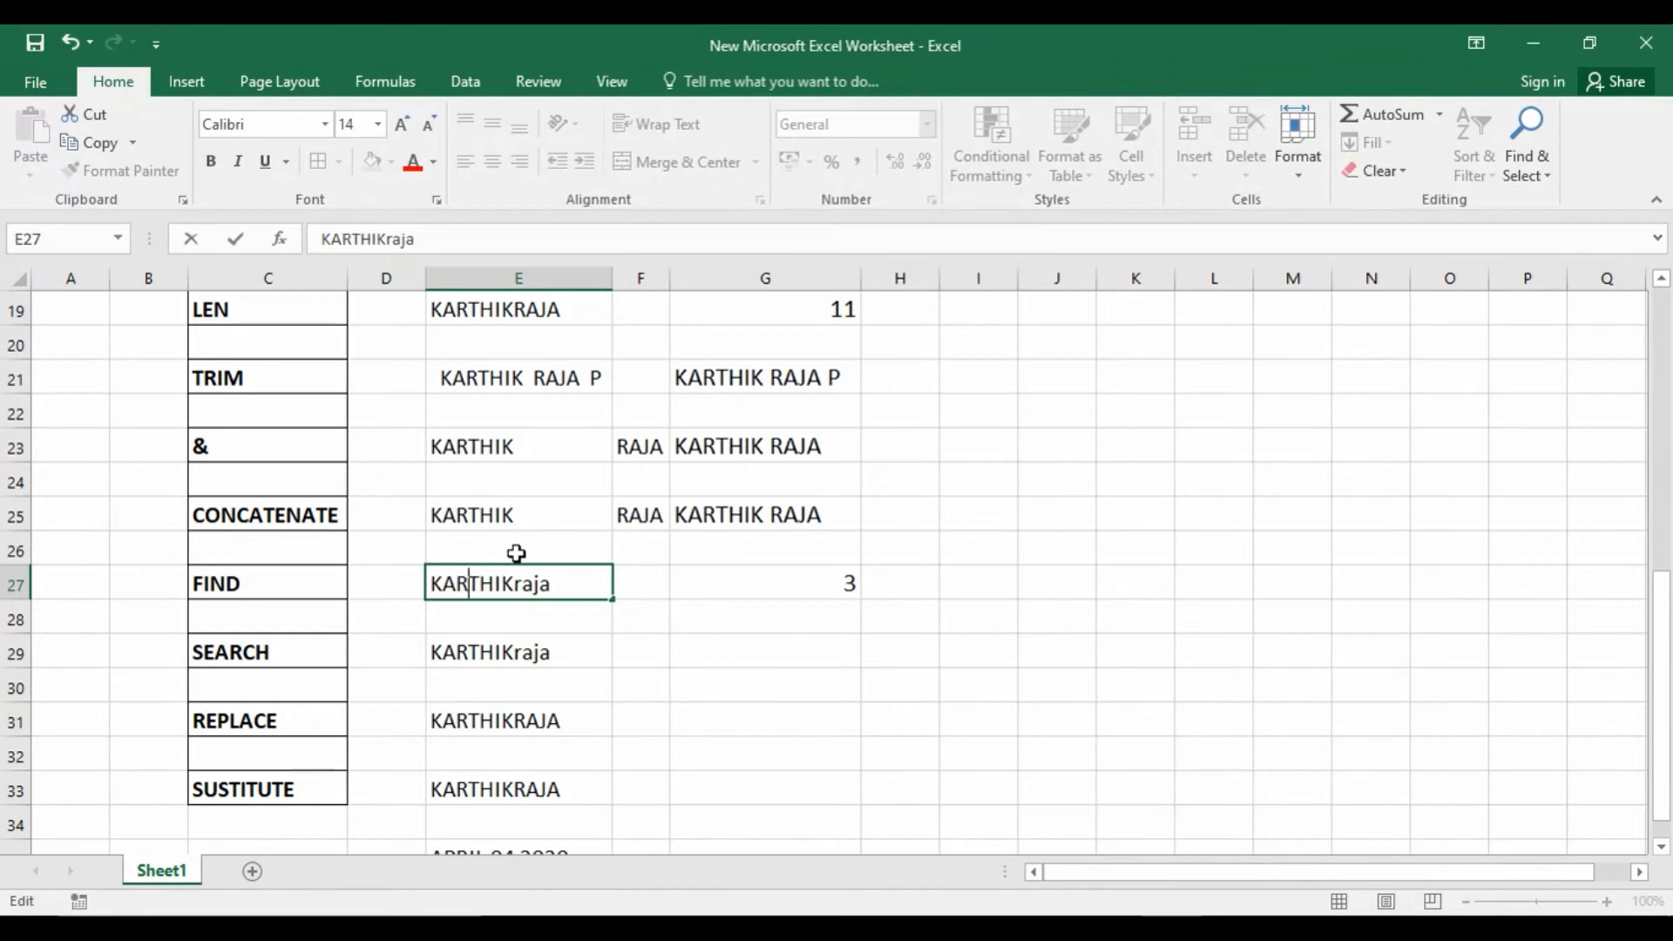
{"action": "key", "text": "Return"}
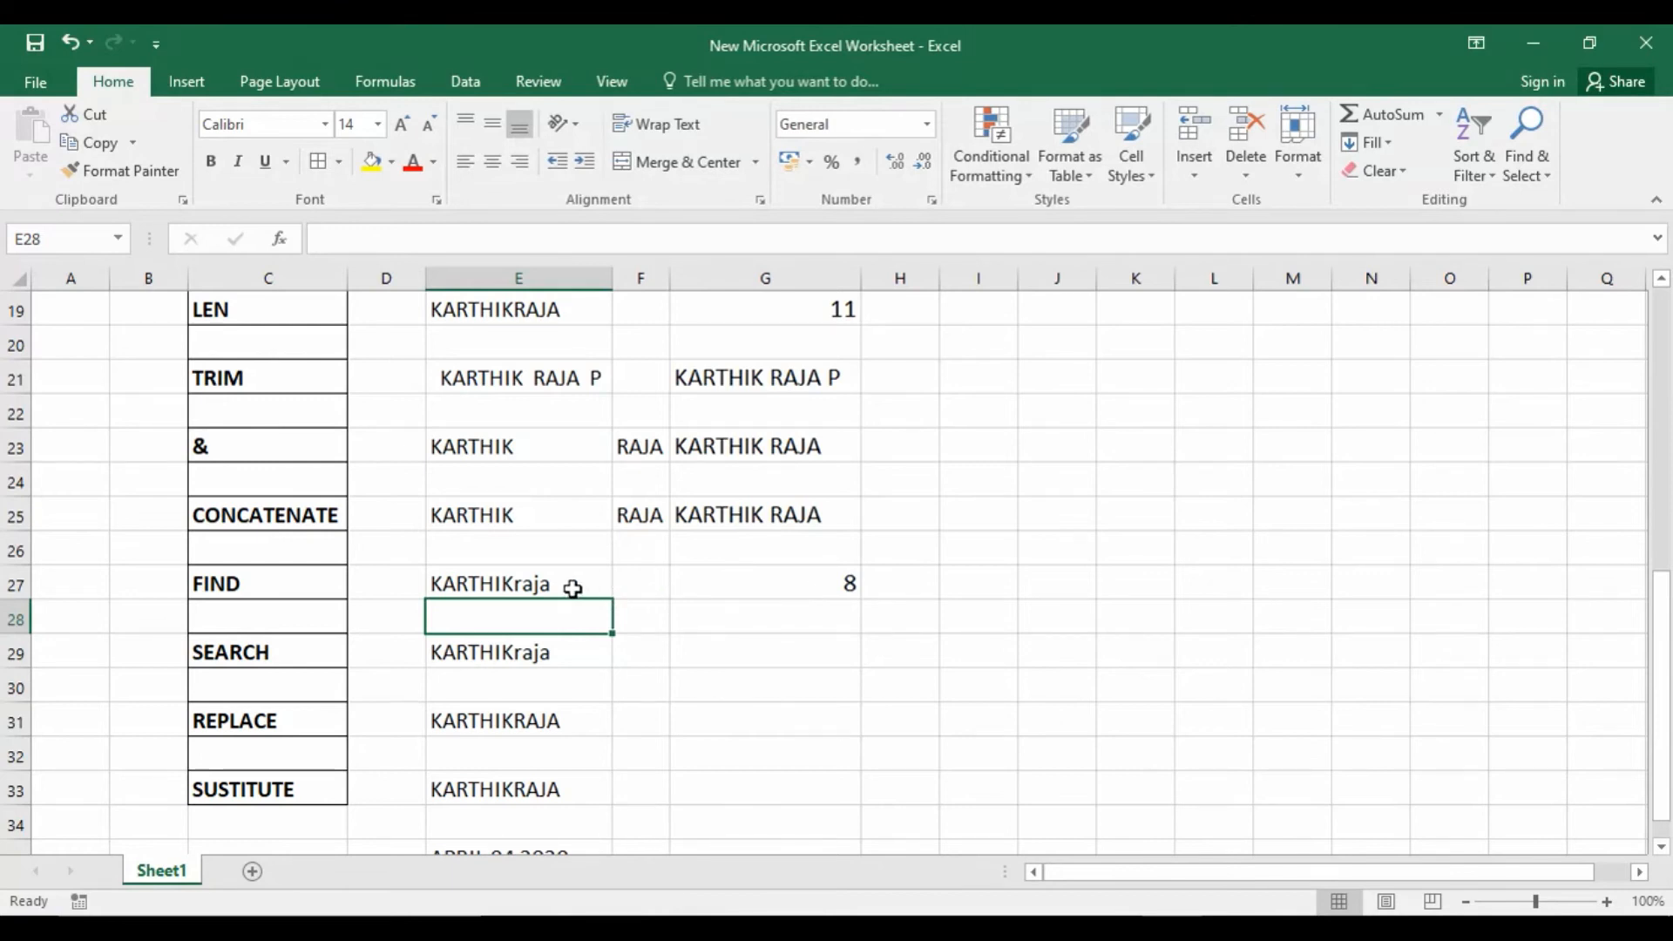
Enter the formula =SEARCH("r",E29) in cell G29 to locate the letter r in the SEARCH row's text regardless of case
{"action": "left_click", "coordinate": [723, 661]}
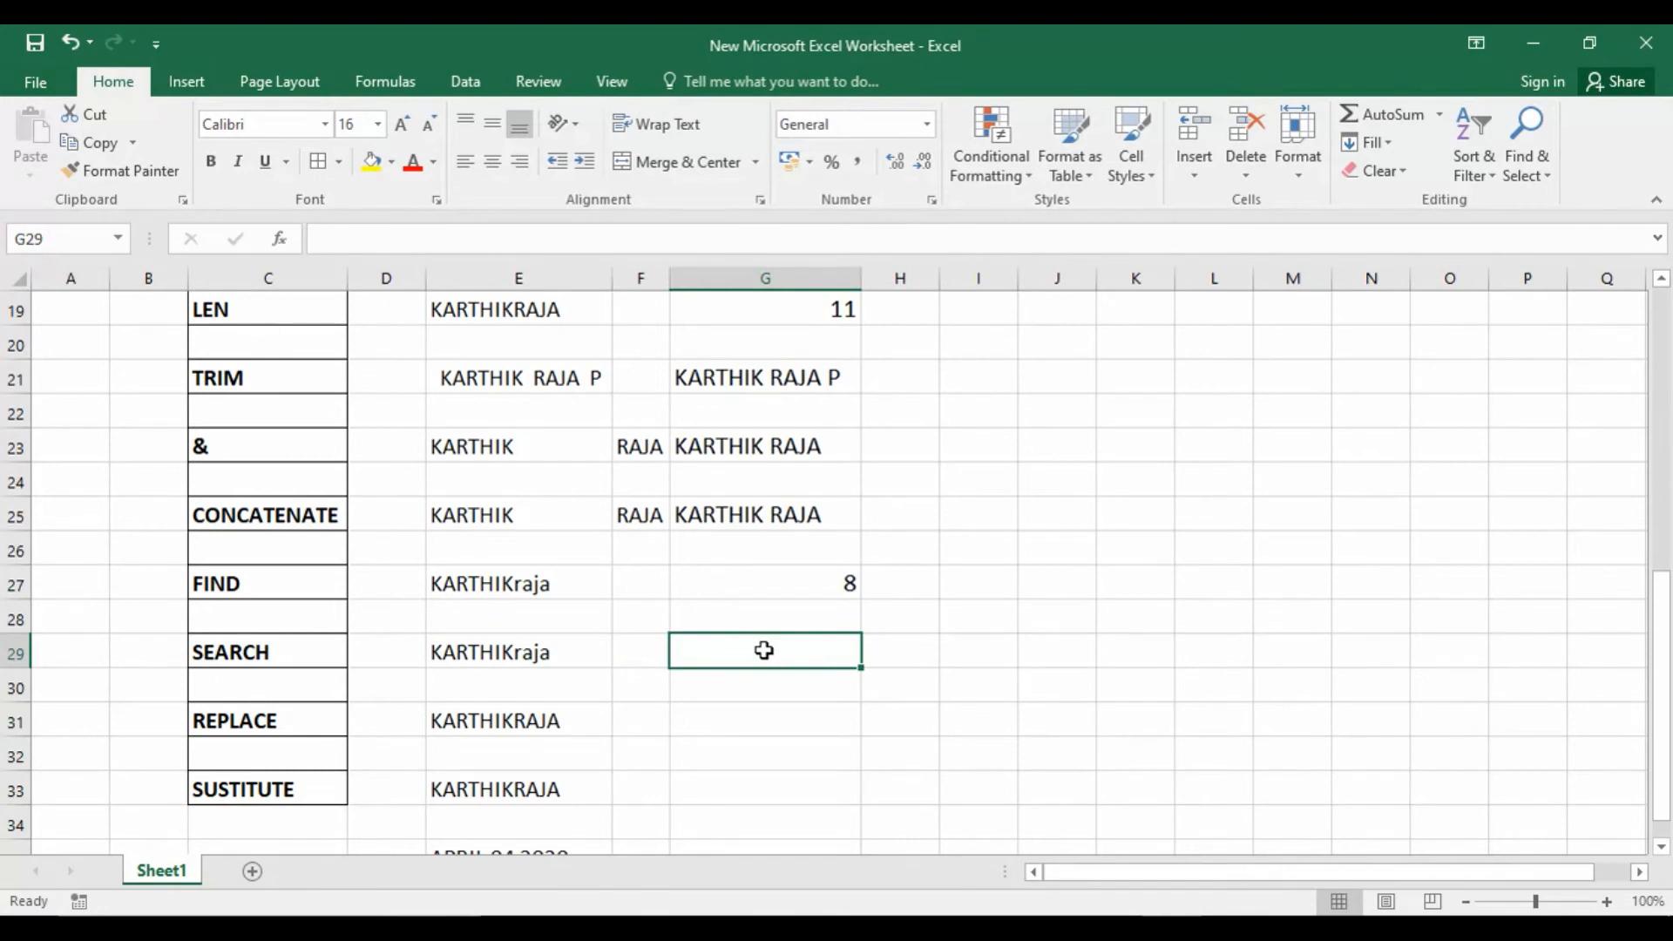
{"action": "type", "text": "=SE"}
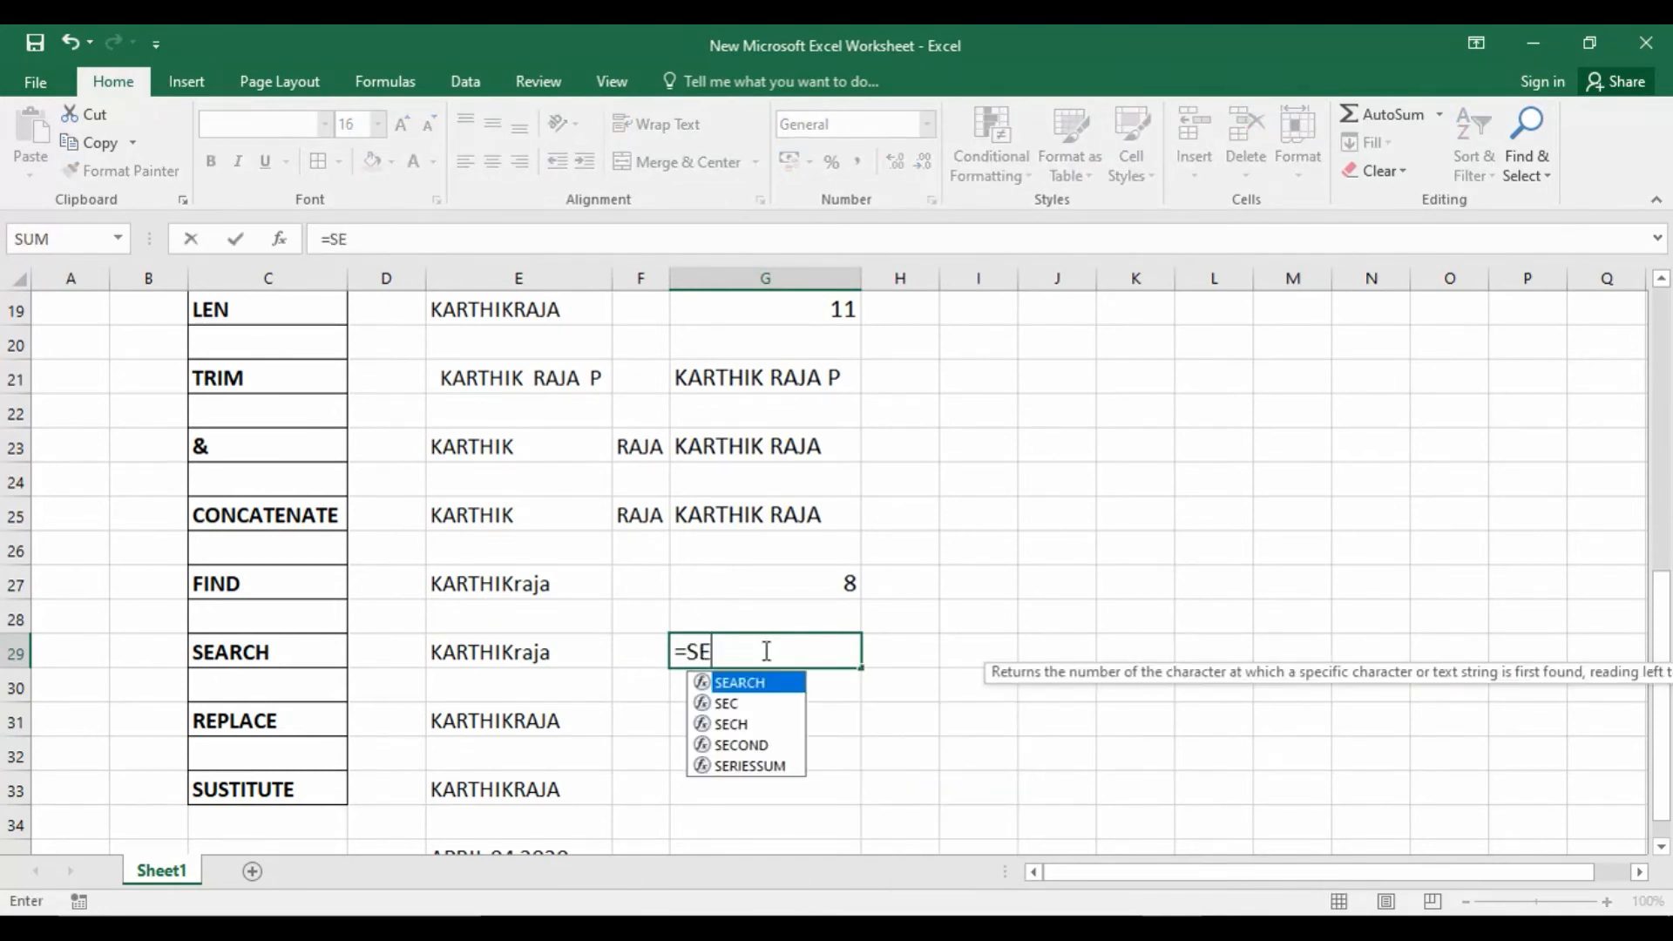
{"action": "double_click", "coordinate": [747, 684]}
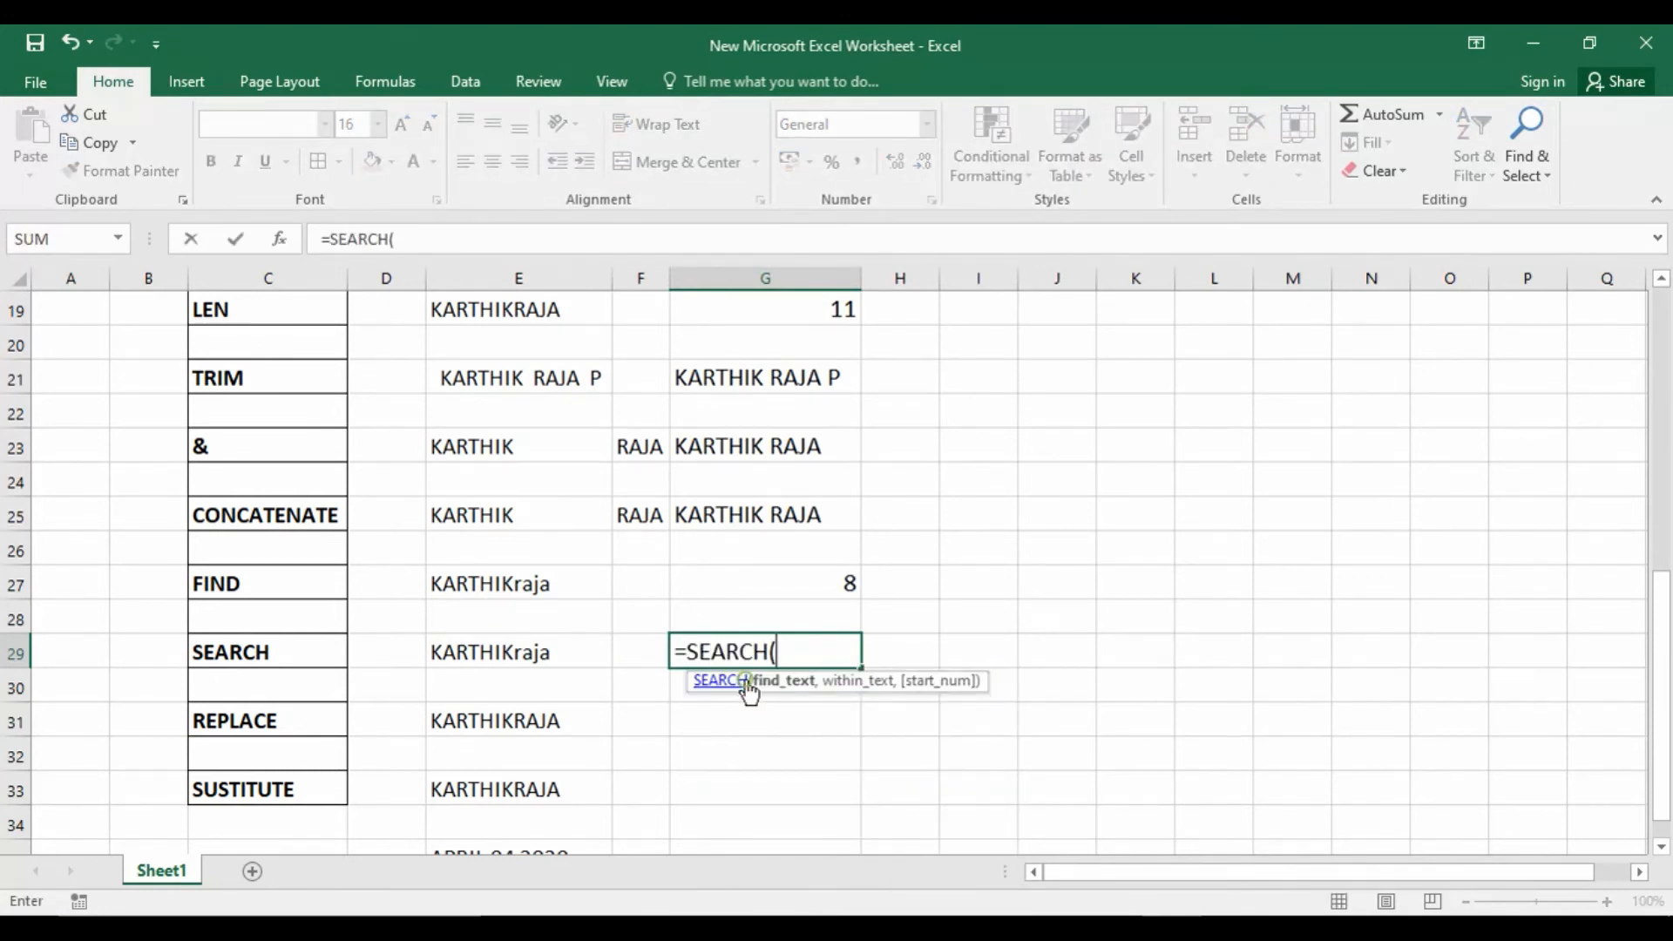
{"action": "type", "text": "\"r\","}
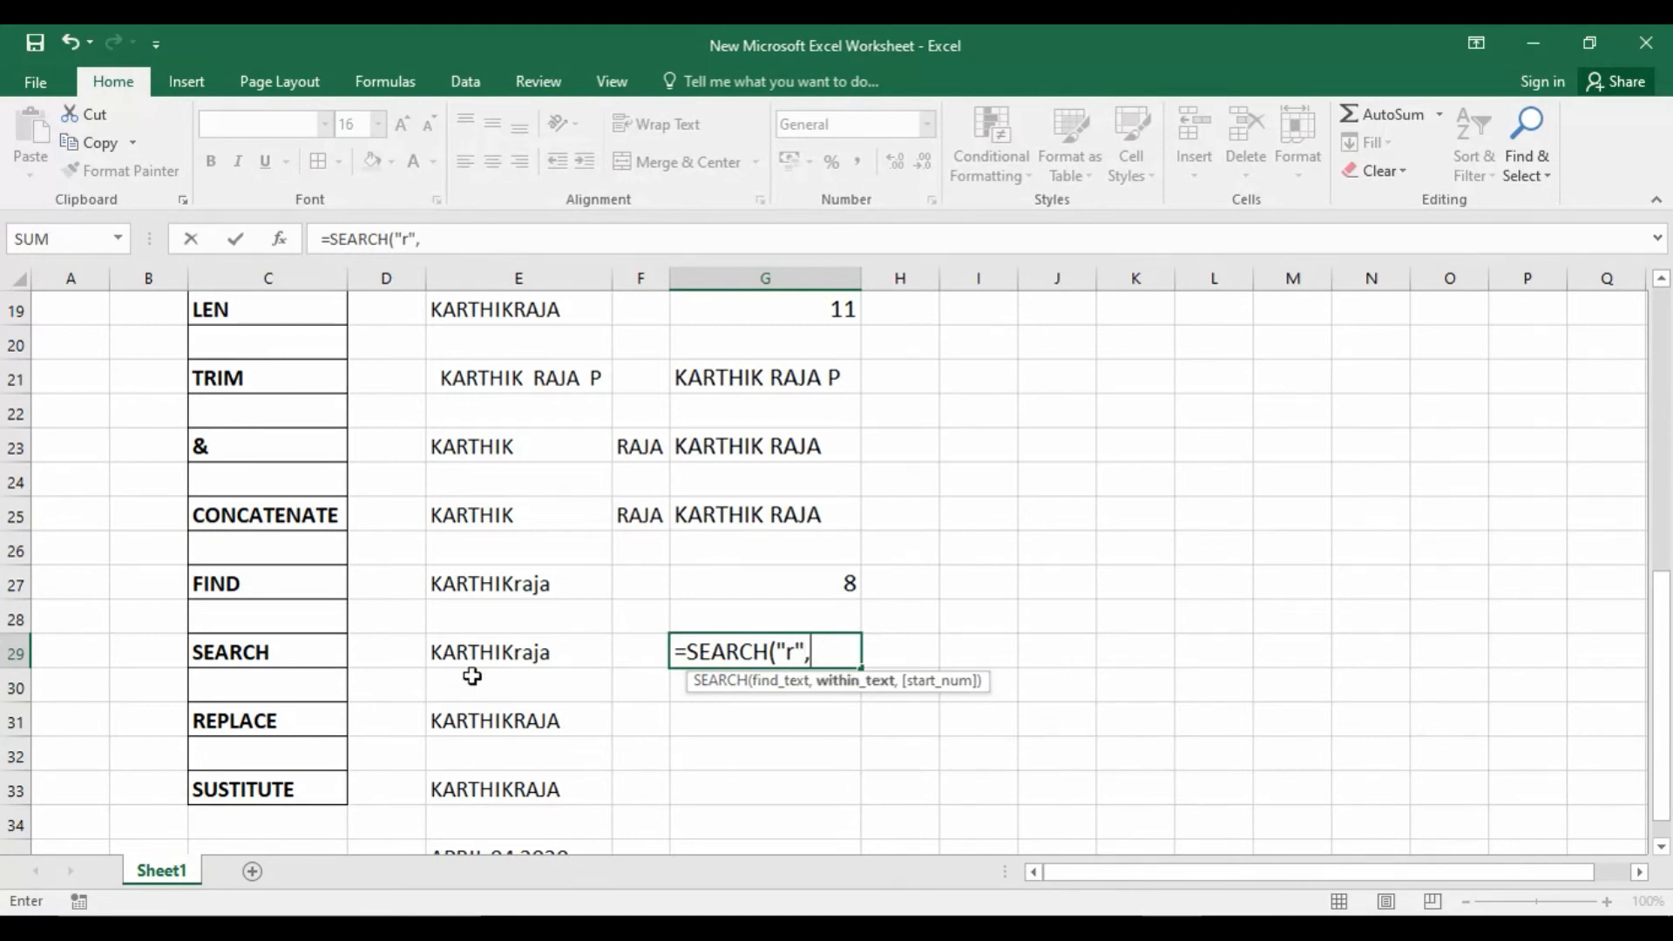
{"action": "left_click", "coordinate": [491, 650]}
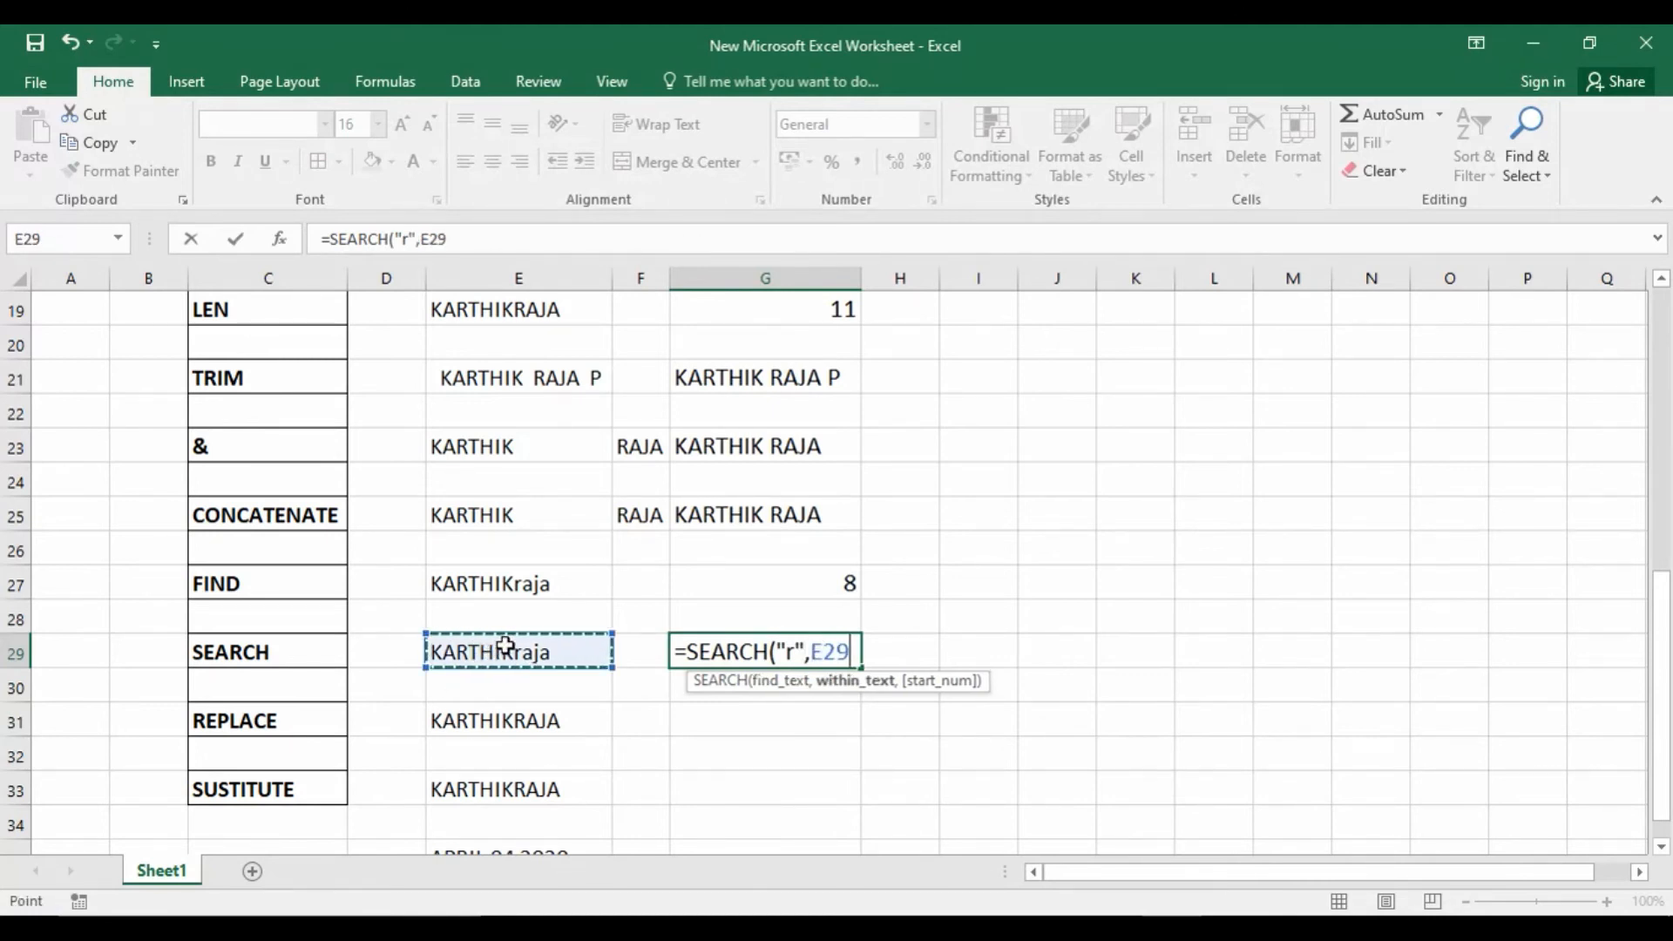
{"action": "type", "text": ")"}
{"action": "key", "text": "Return"}
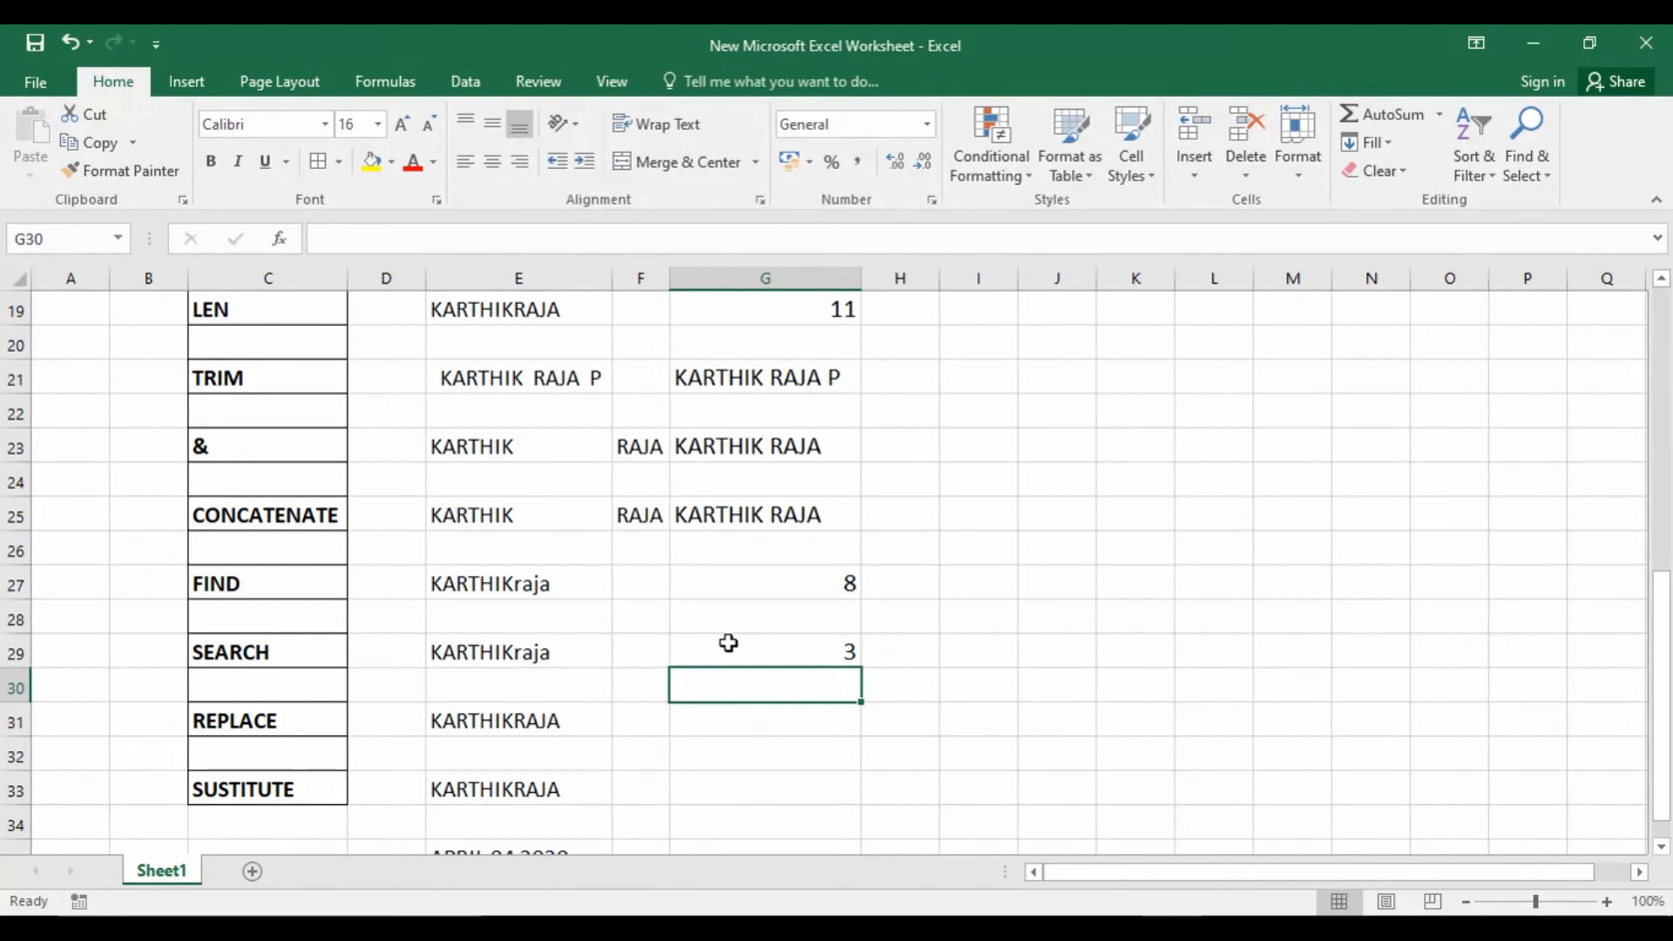
Review the source texts of the SEARCH, FIND and REPLACE rows in cells E29, E27 and E31
{"action": "left_click", "coordinate": [528, 649]}
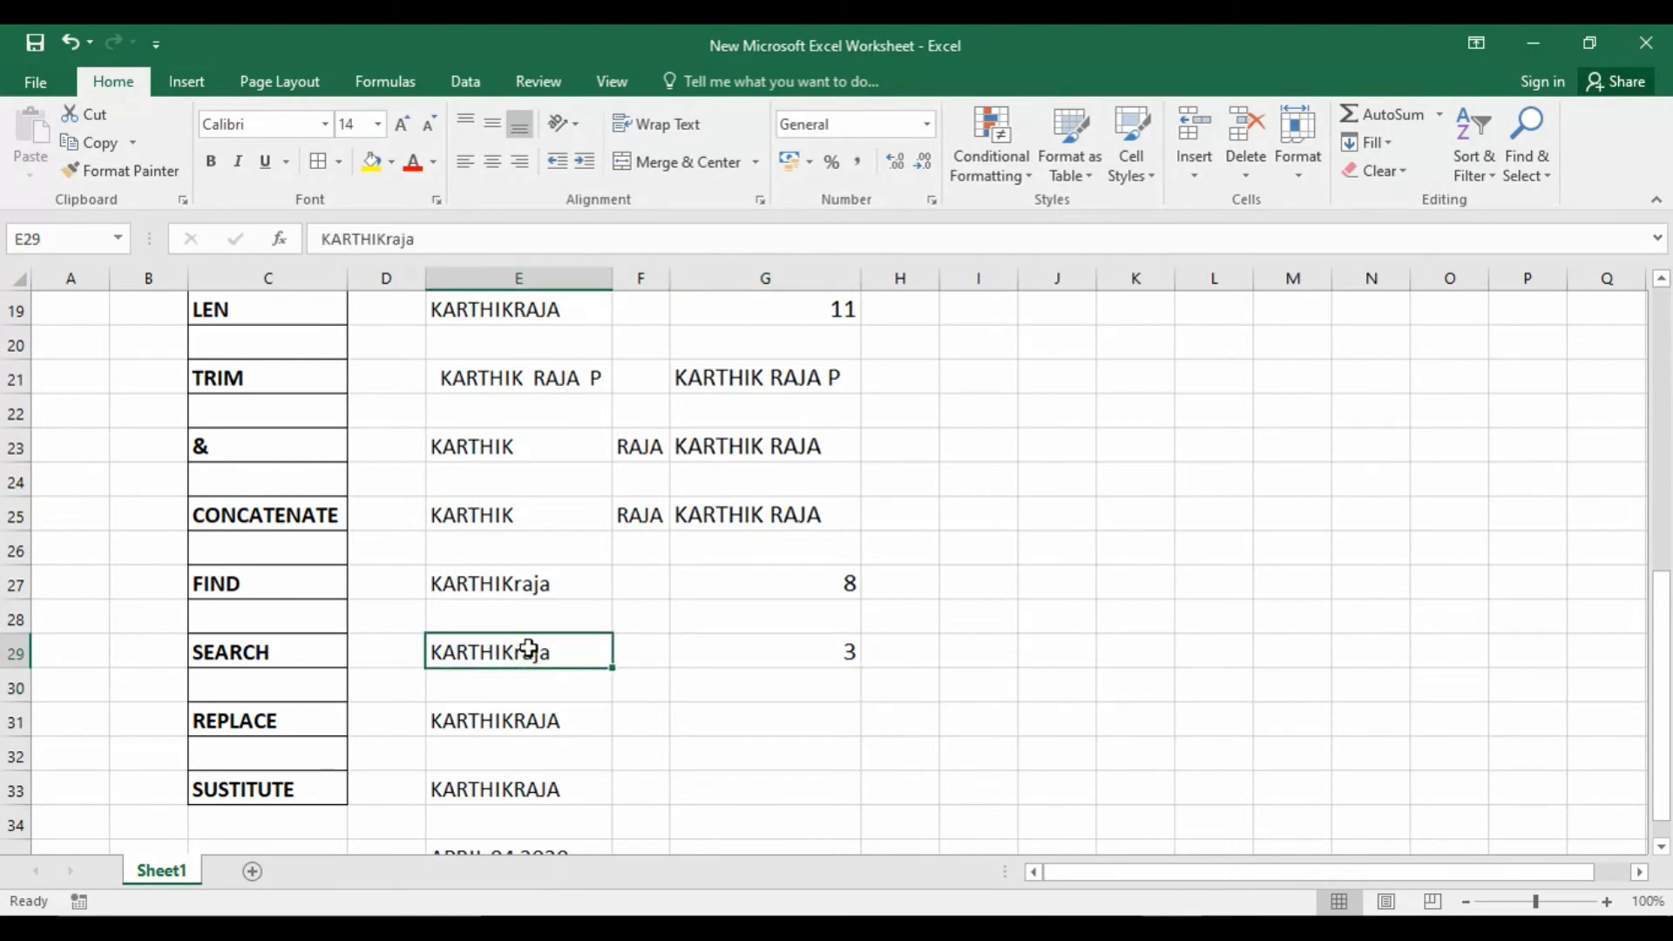
{"action": "left_click", "coordinate": [541, 581]}
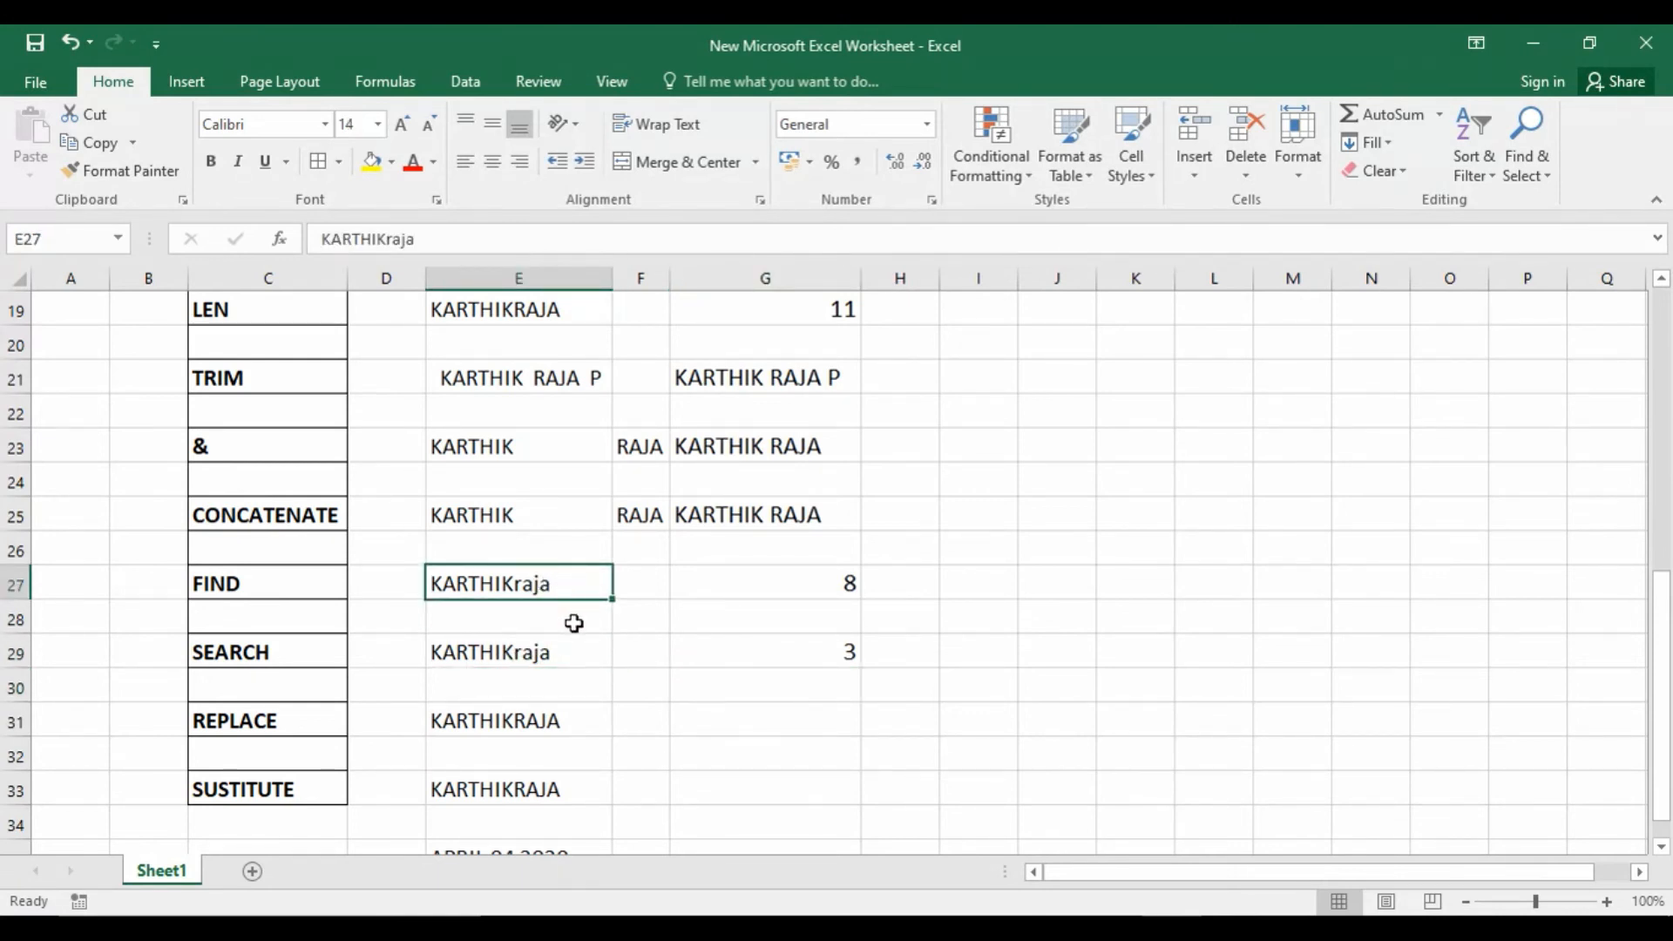
{"action": "scroll", "coordinate": [557, 644], "scroll_direction": "down", "scroll_amount": 1}
{"action": "scroll", "coordinate": [549, 658], "scroll_direction": "down", "scroll_amount": 1}
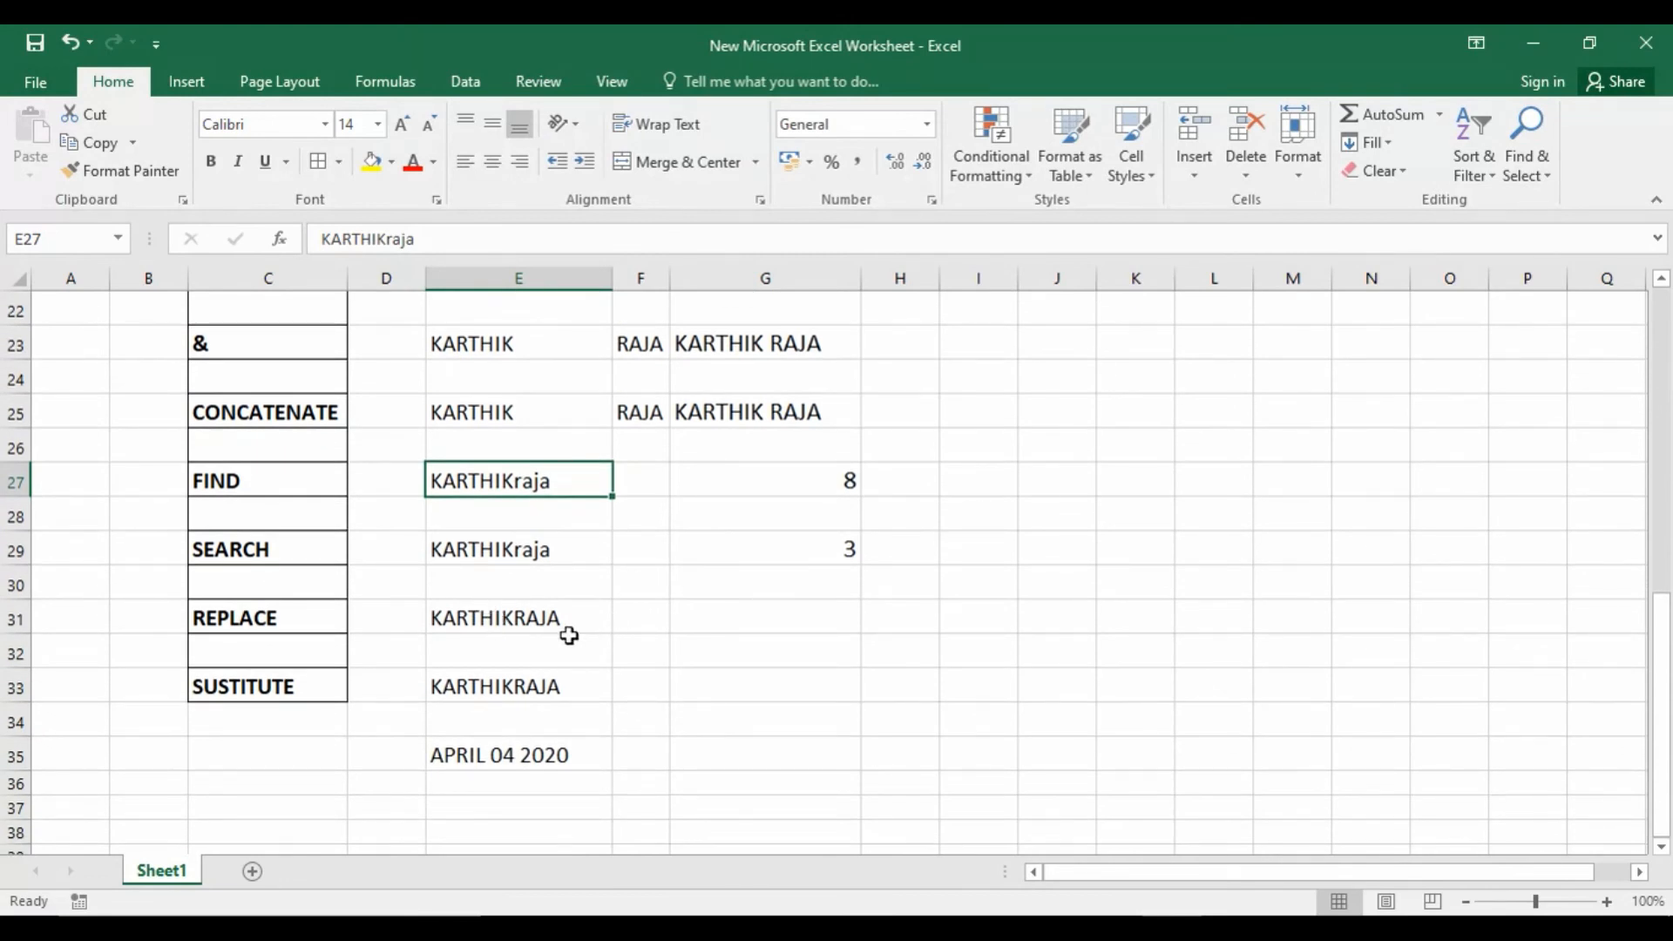
{"action": "left_click", "coordinate": [481, 614]}
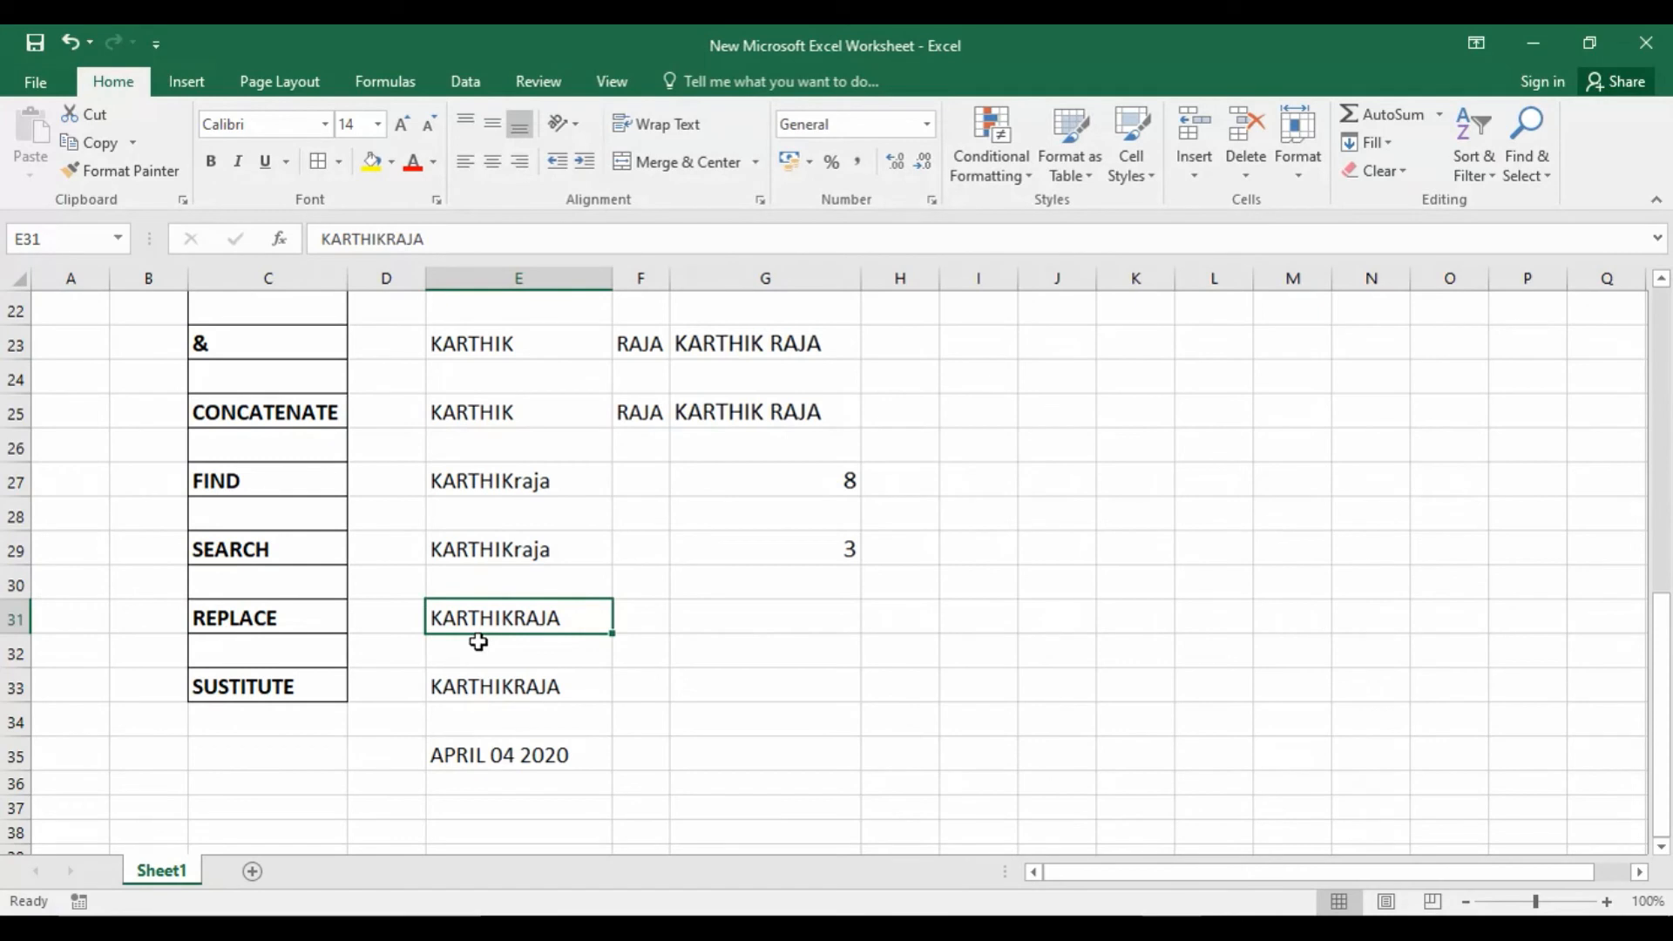
Enter the formula =REPLACE(E31,1,7,"ILAYA") in cell G31 to replace the first seven characters of the REPLACE row's text
{"action": "left_click", "coordinate": [747, 626]}
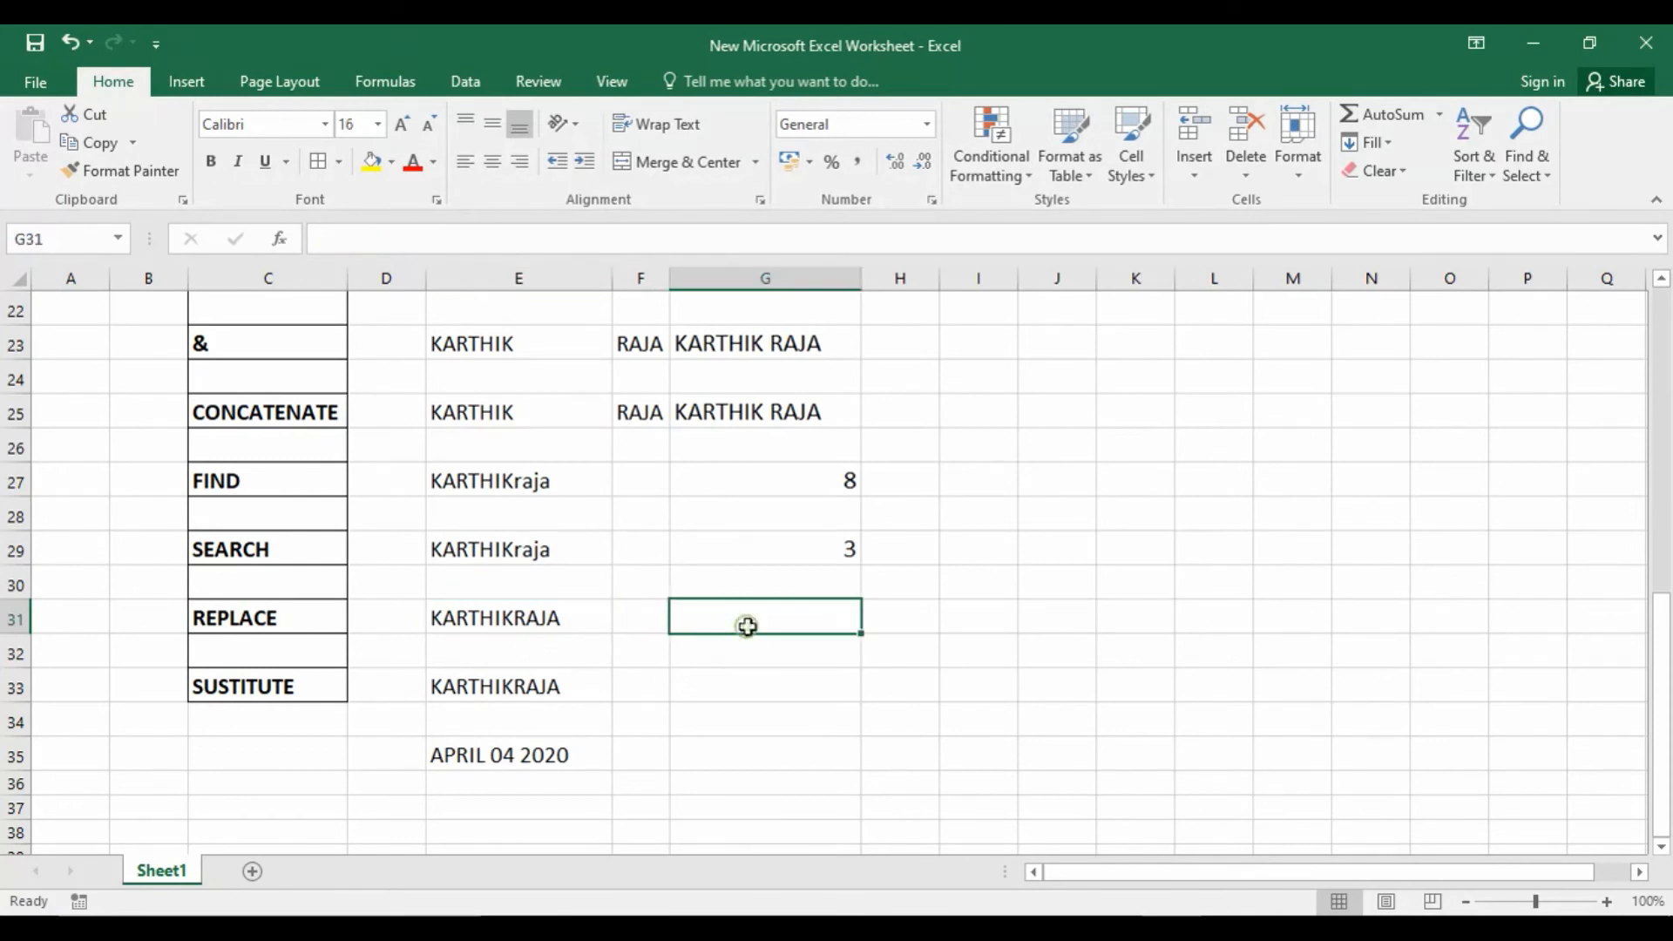
{"action": "type", "text": "="}
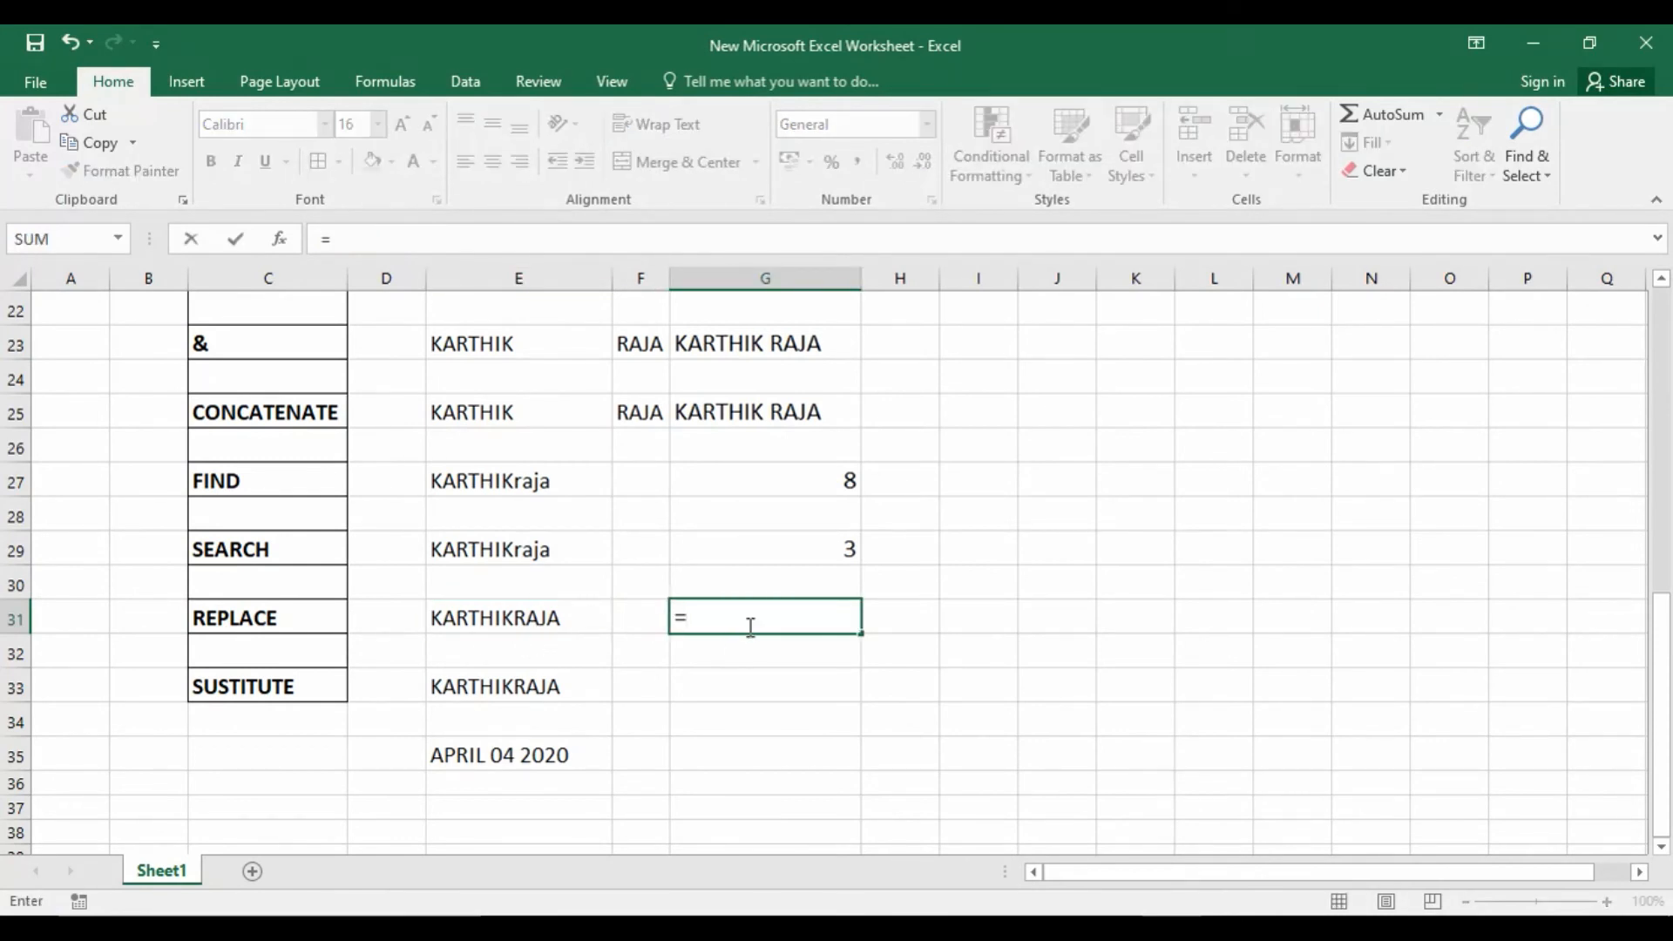
{"action": "type", "text": "rep"}
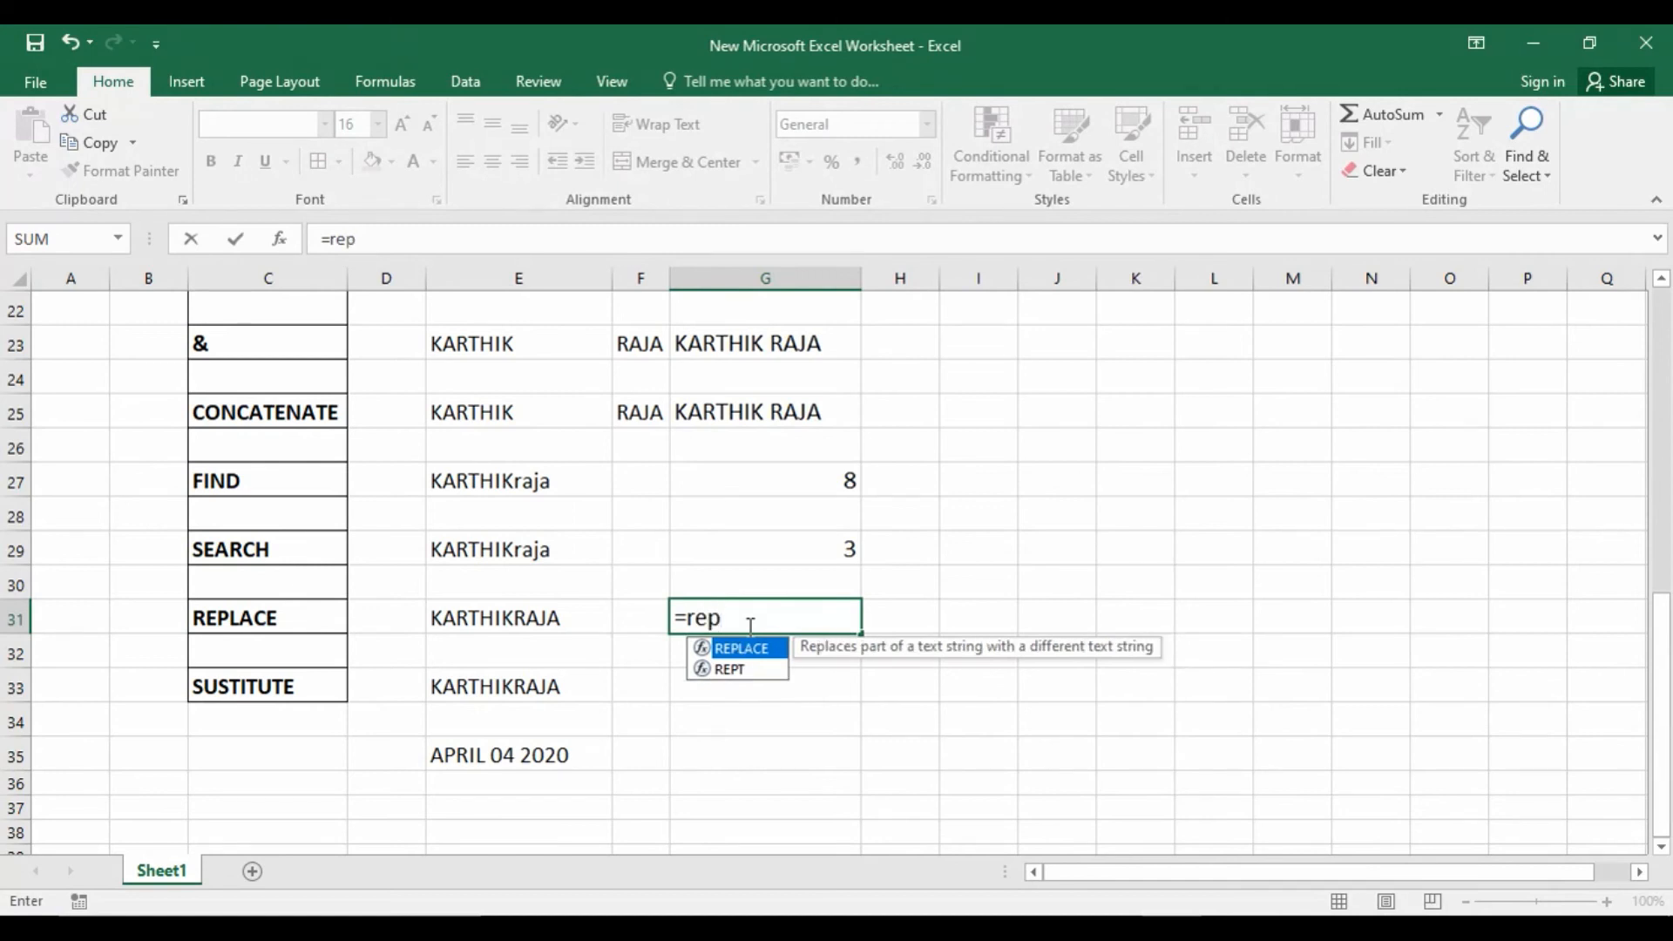
{"action": "double_click", "coordinate": [749, 654]}
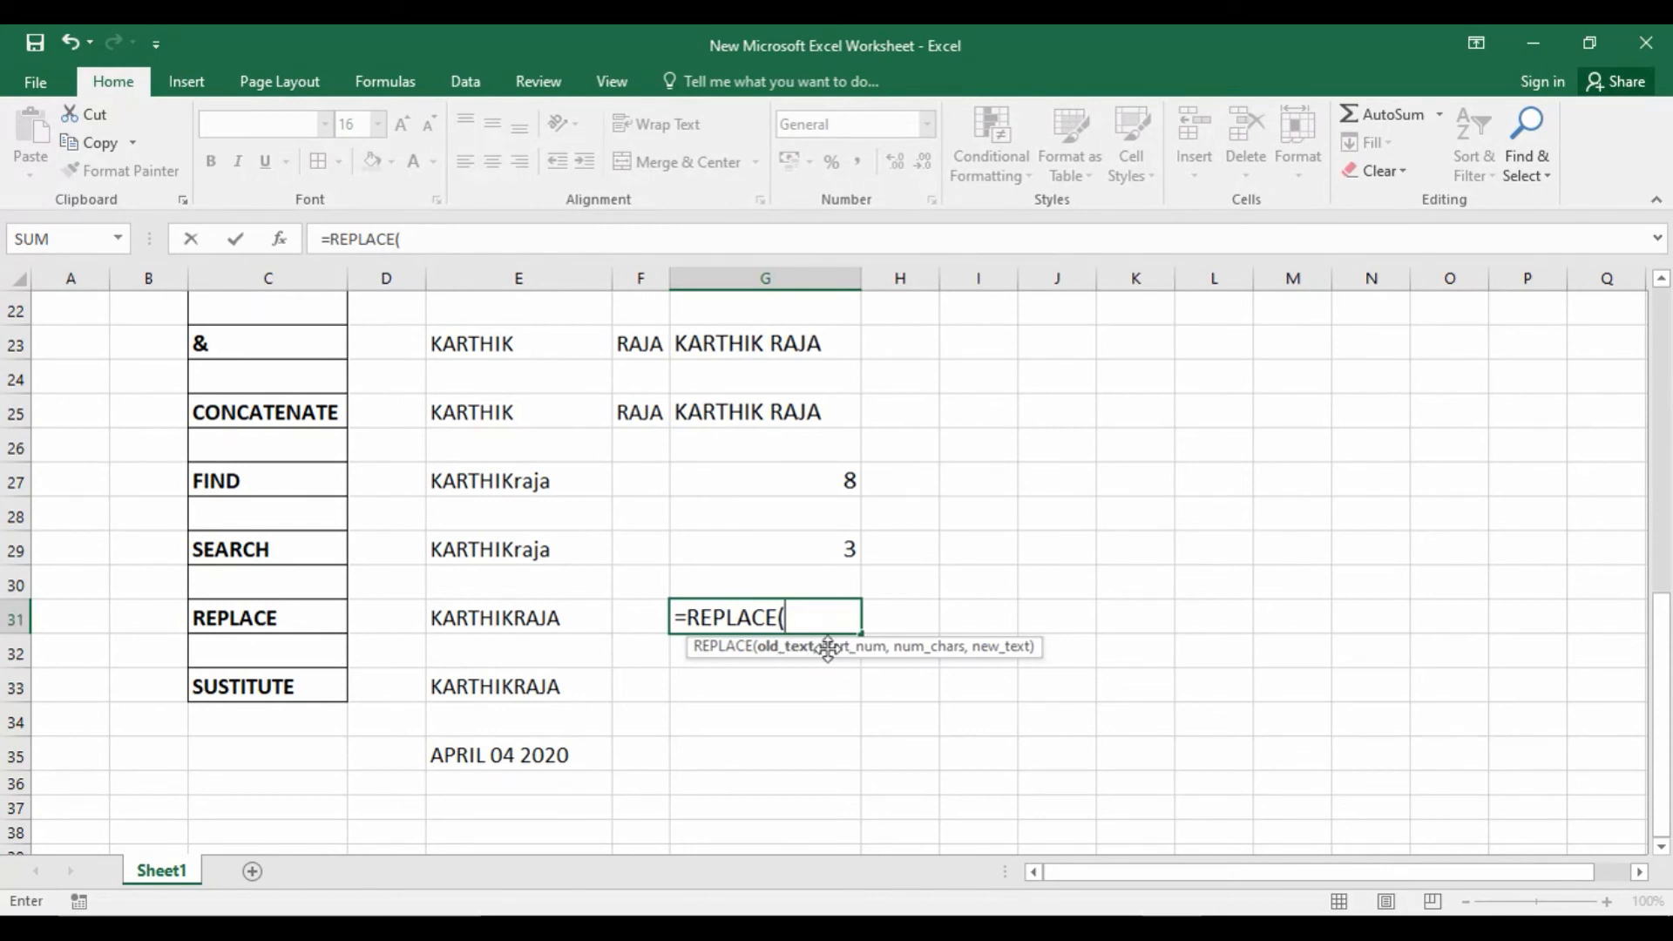
{"action": "left_click", "coordinate": [524, 624]}
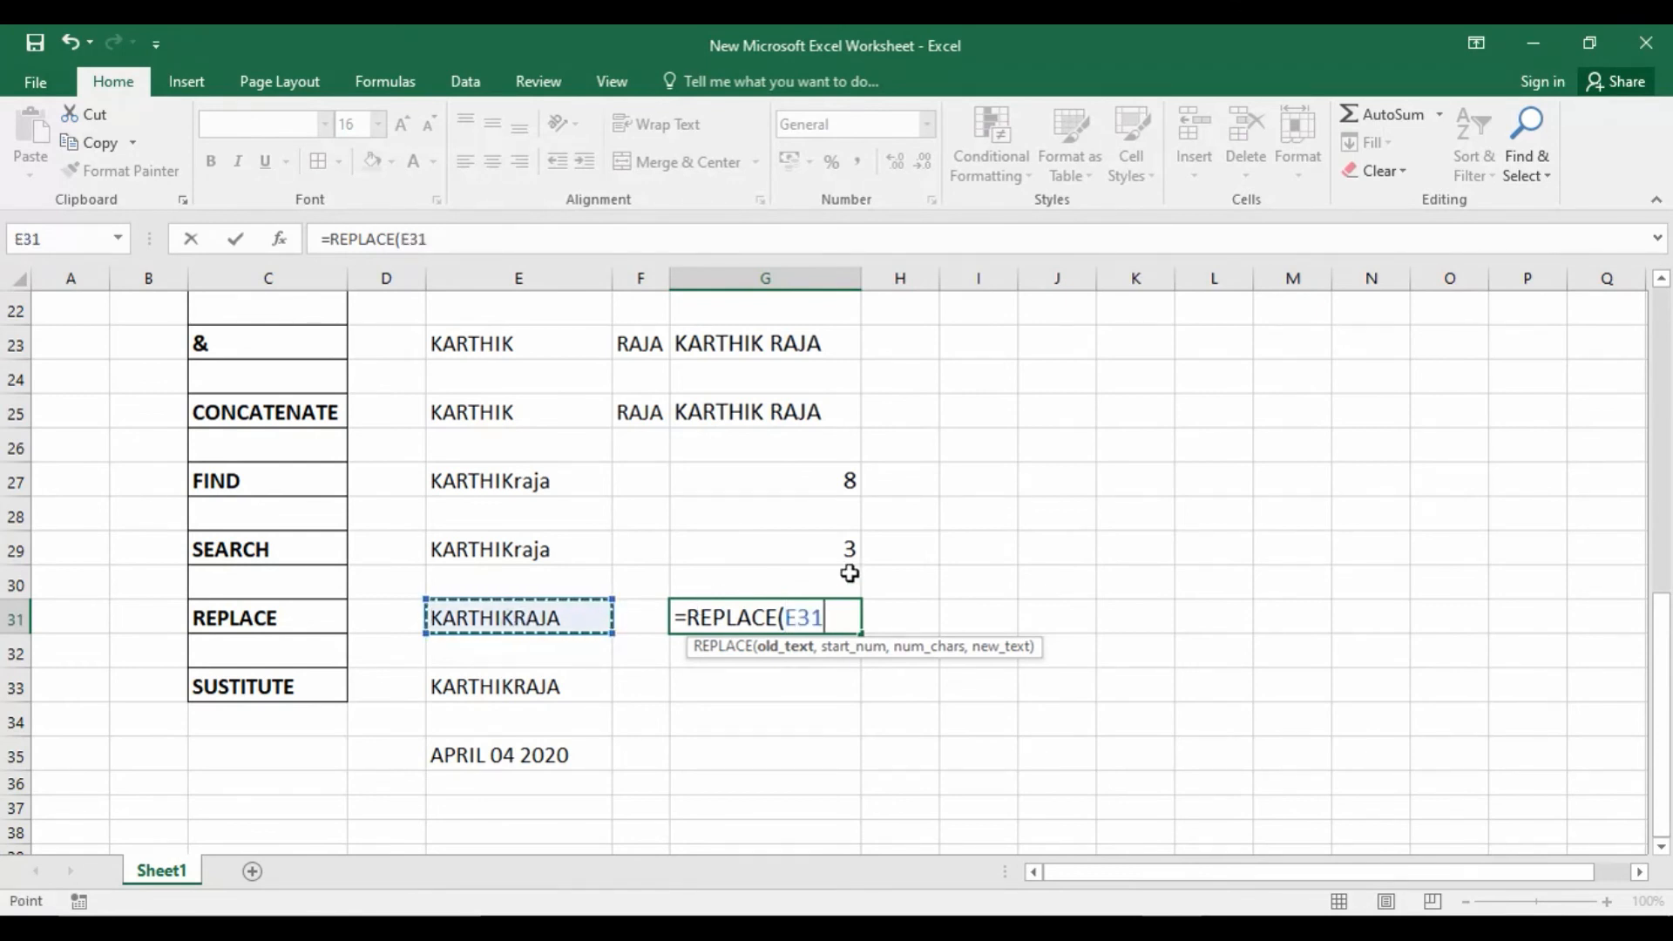
{"action": "type", "text": ","}
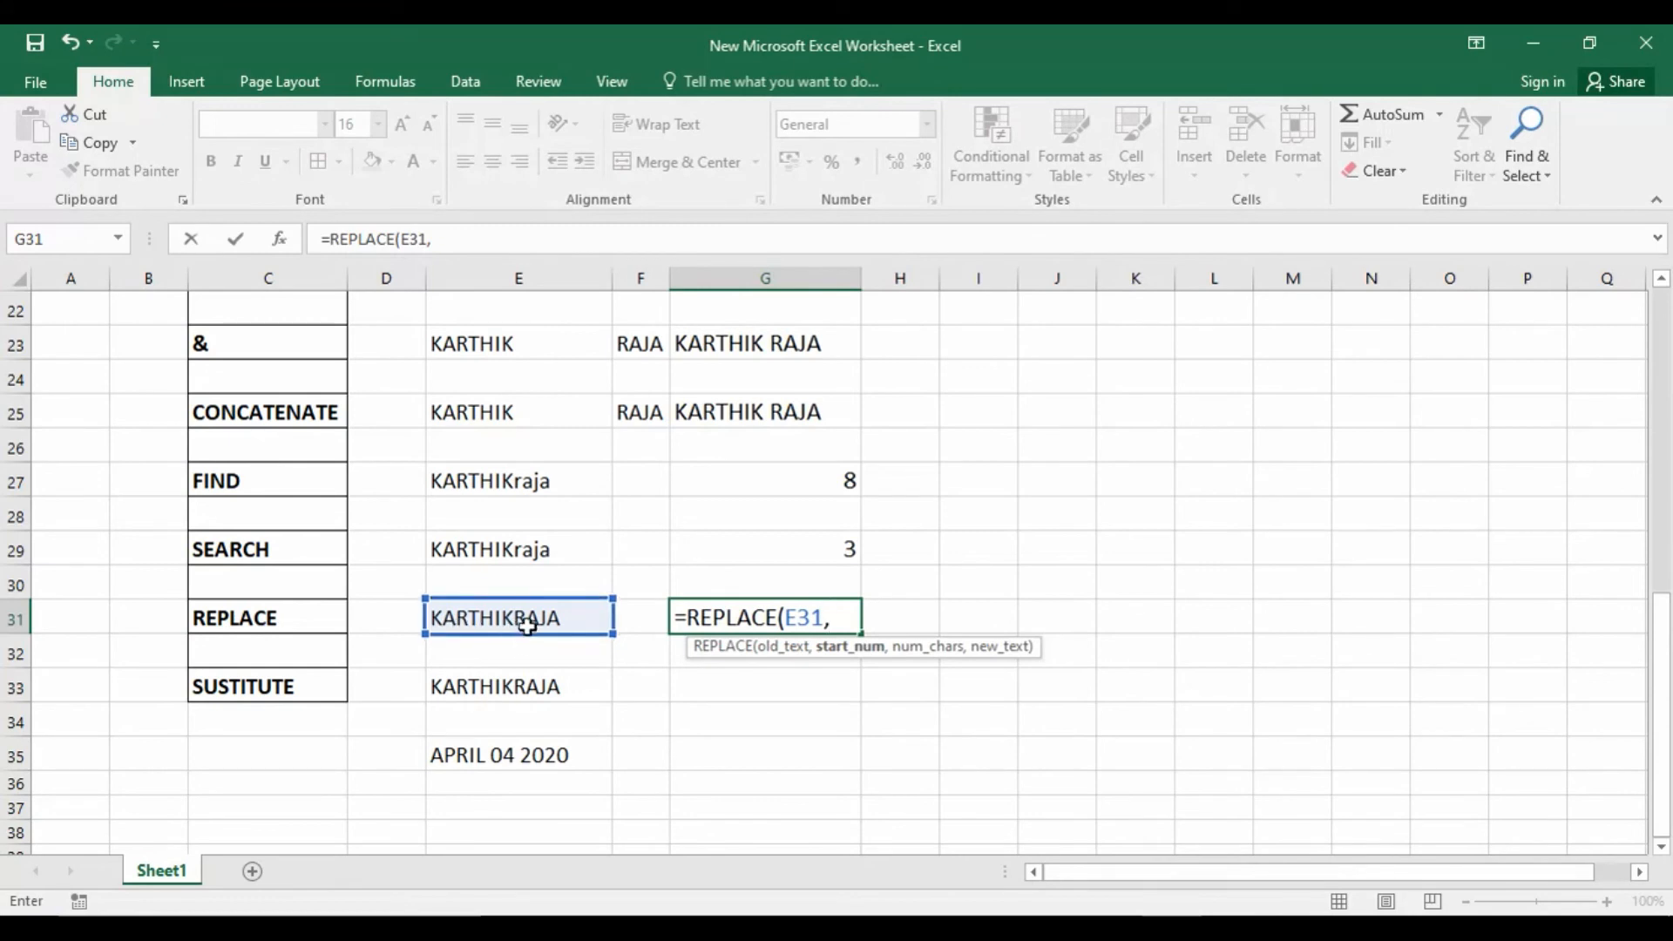
{"action": "type", "text": "1,"}
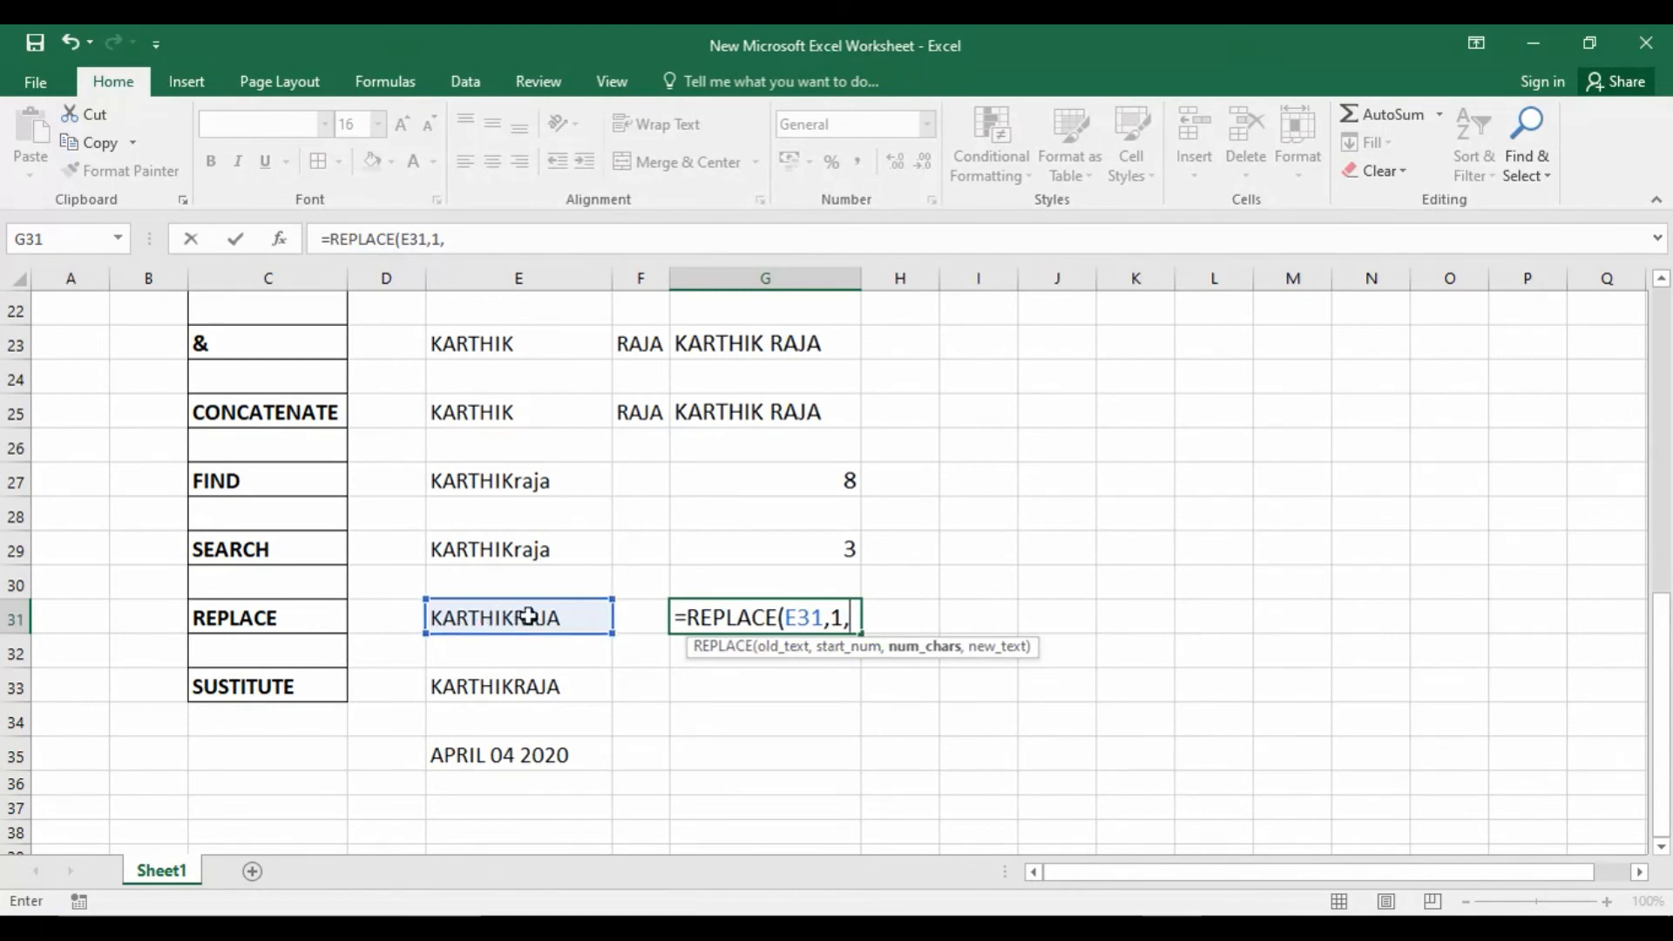
{"action": "type", "text": "7,"}
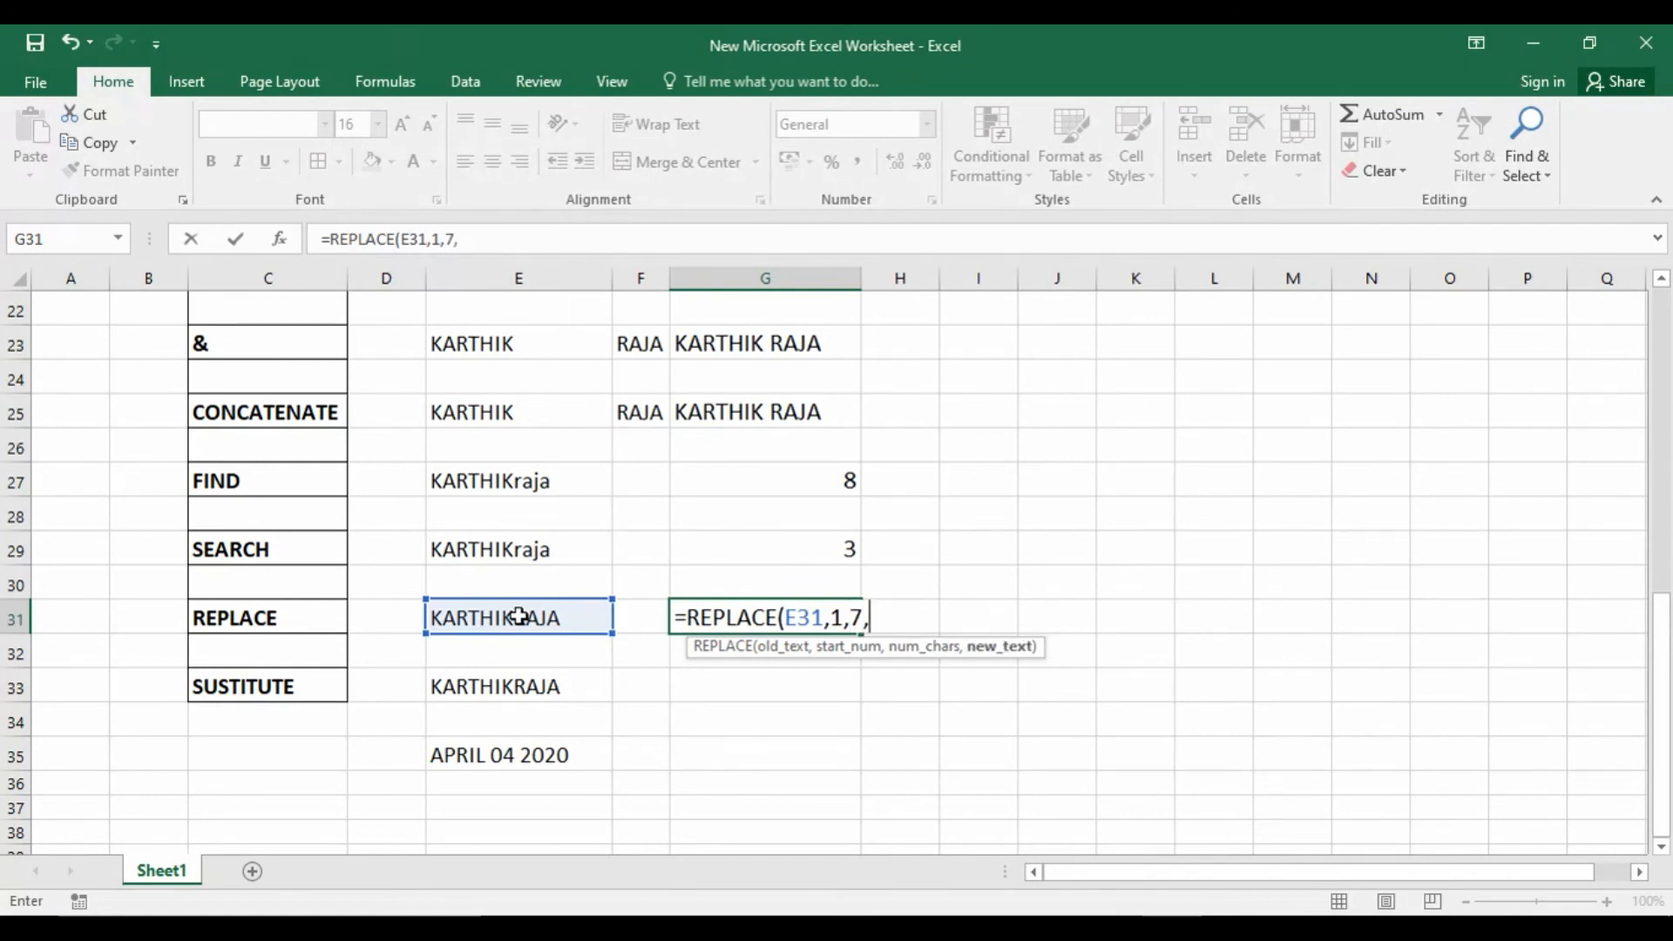
{"action": "type", "text": "\"ILAYA"}
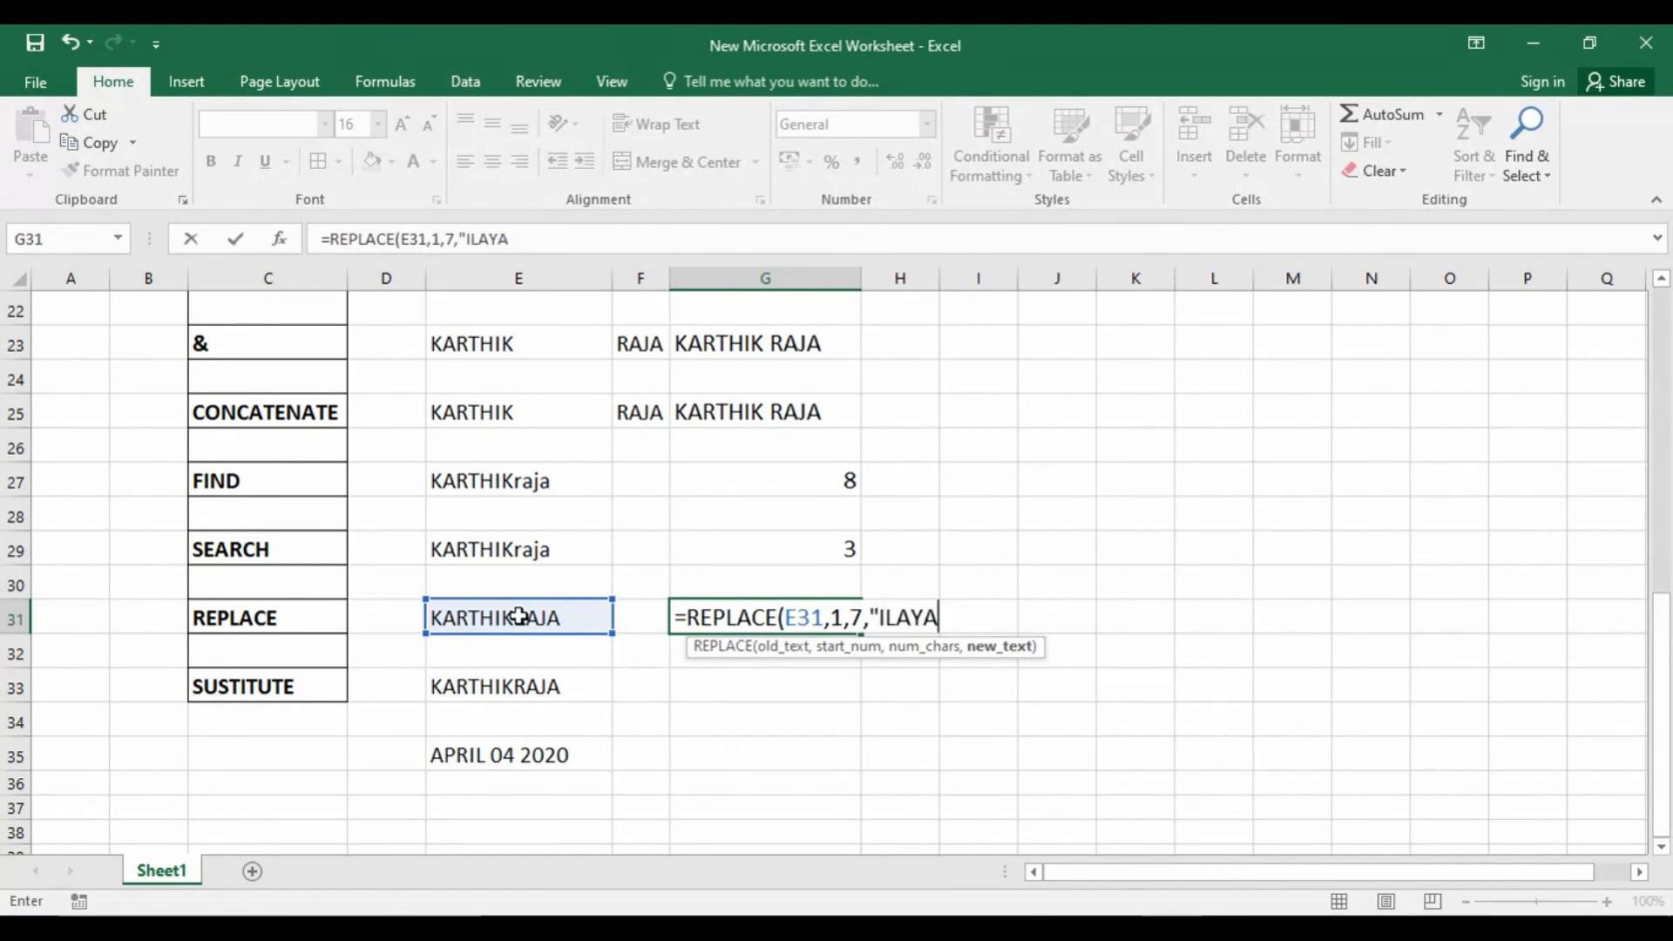
{"action": "type", "text": "\")"}
{"action": "key", "text": "Return"}
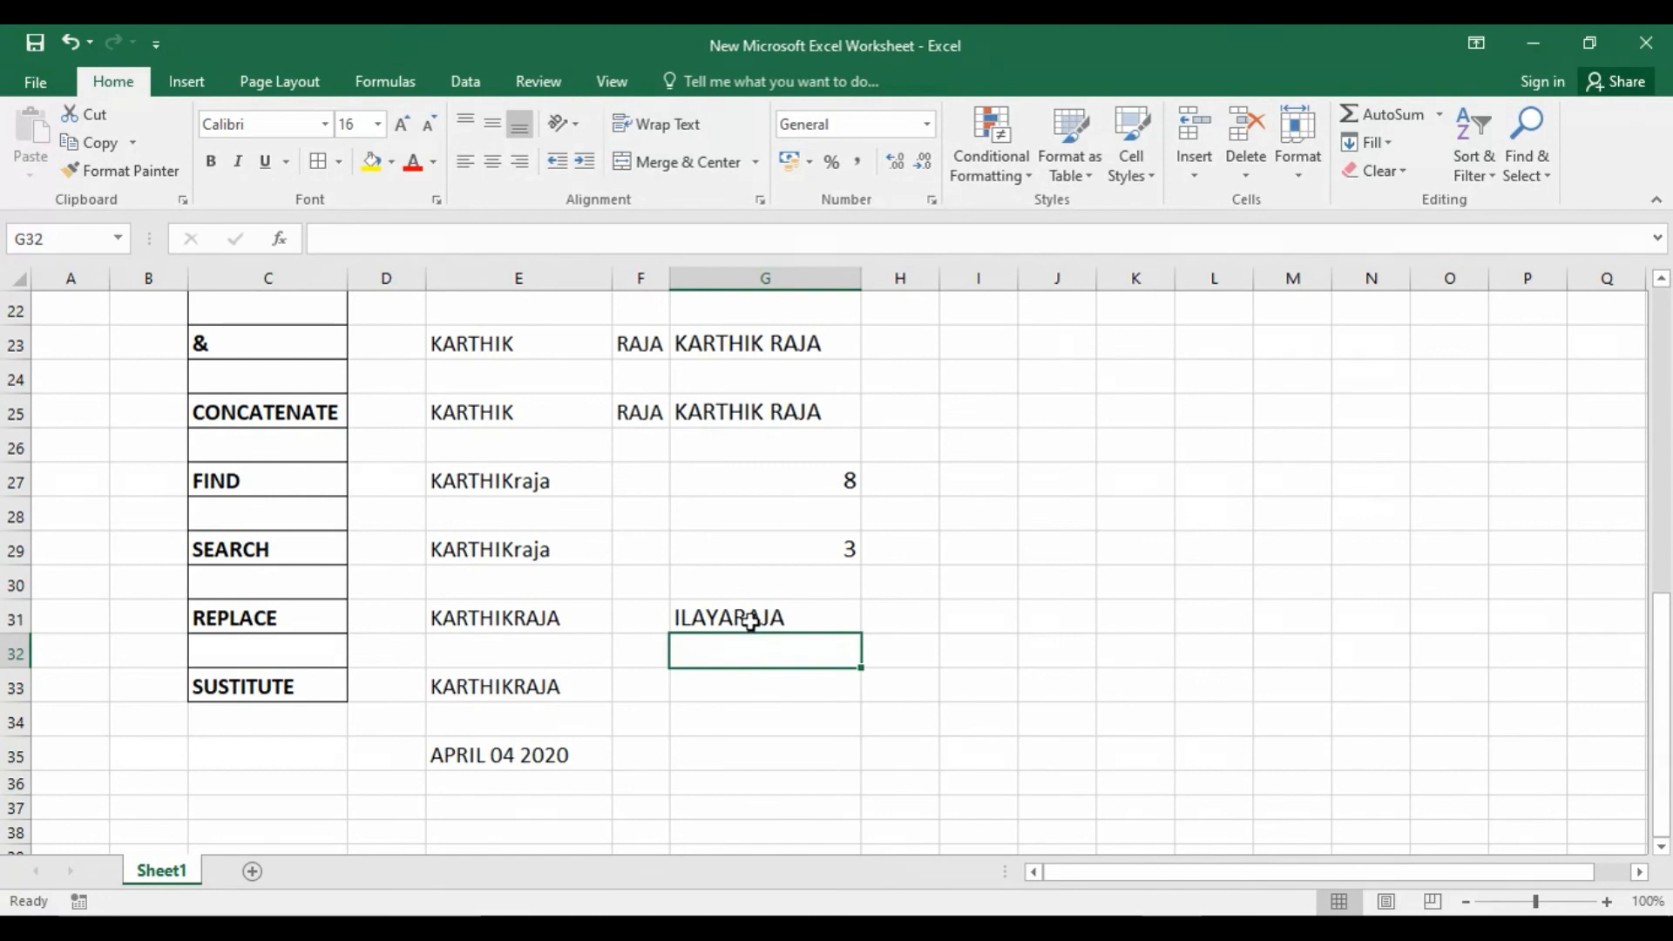
Enter a SUBSTITUTE formula in cell G33 that replaces the first name within E33's text with the last name
{"action": "scroll", "coordinate": [470, 562], "scroll_direction": "down", "scroll_amount": 1}
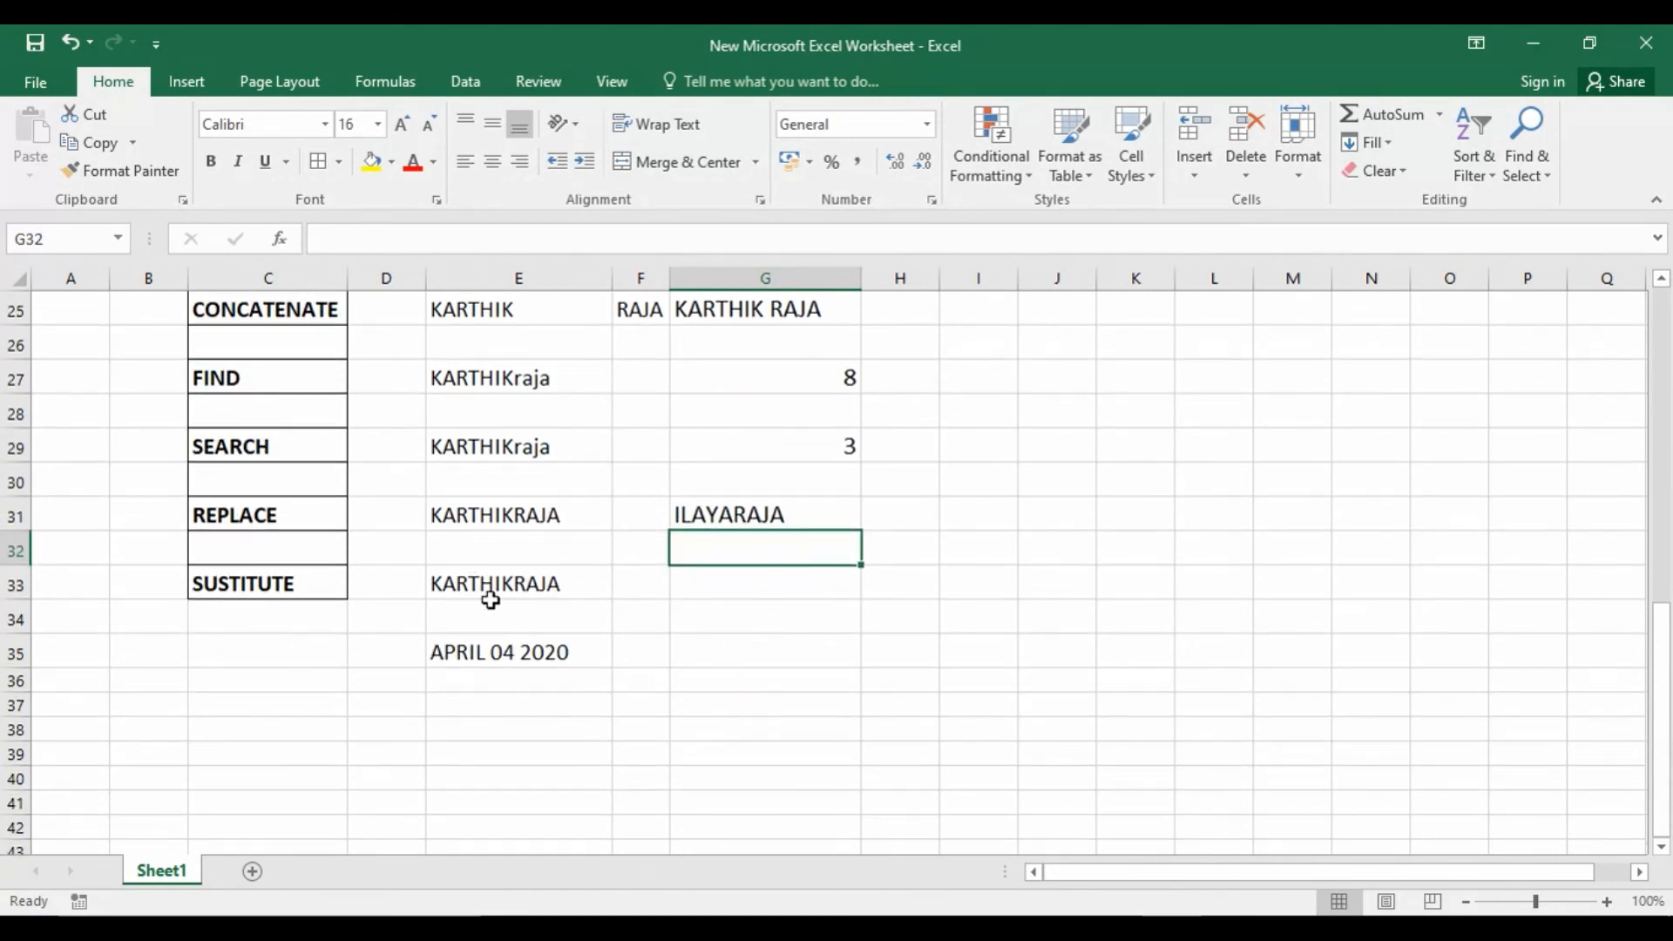
{"action": "left_click", "coordinate": [708, 590]}
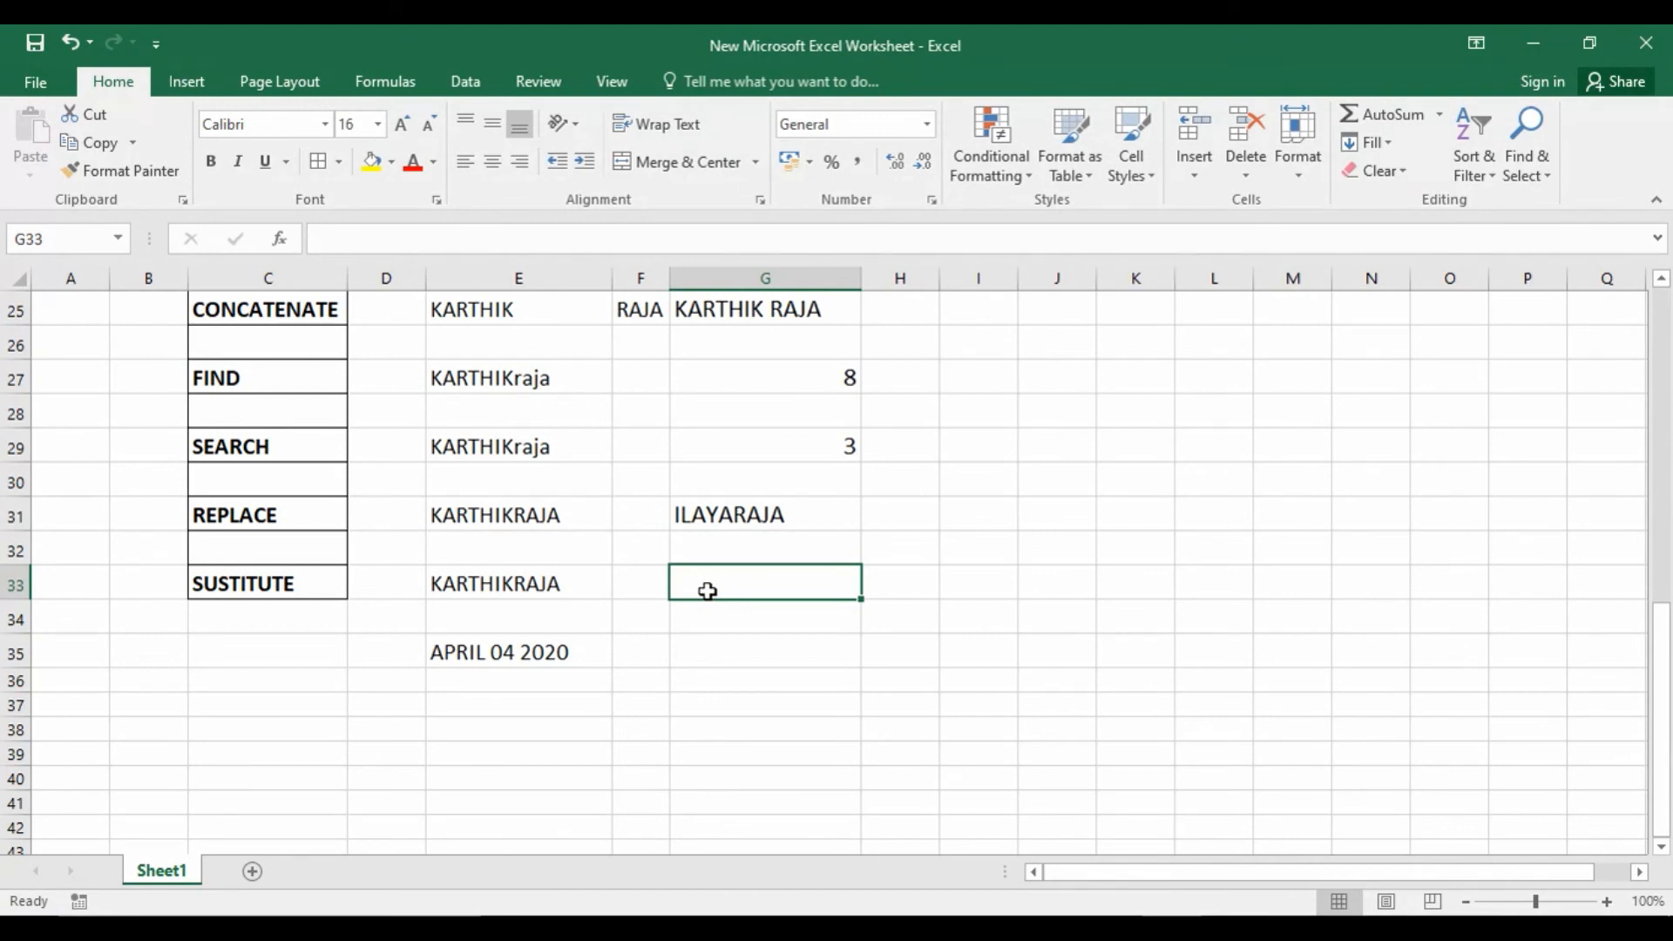
{"action": "type", "text": "="}
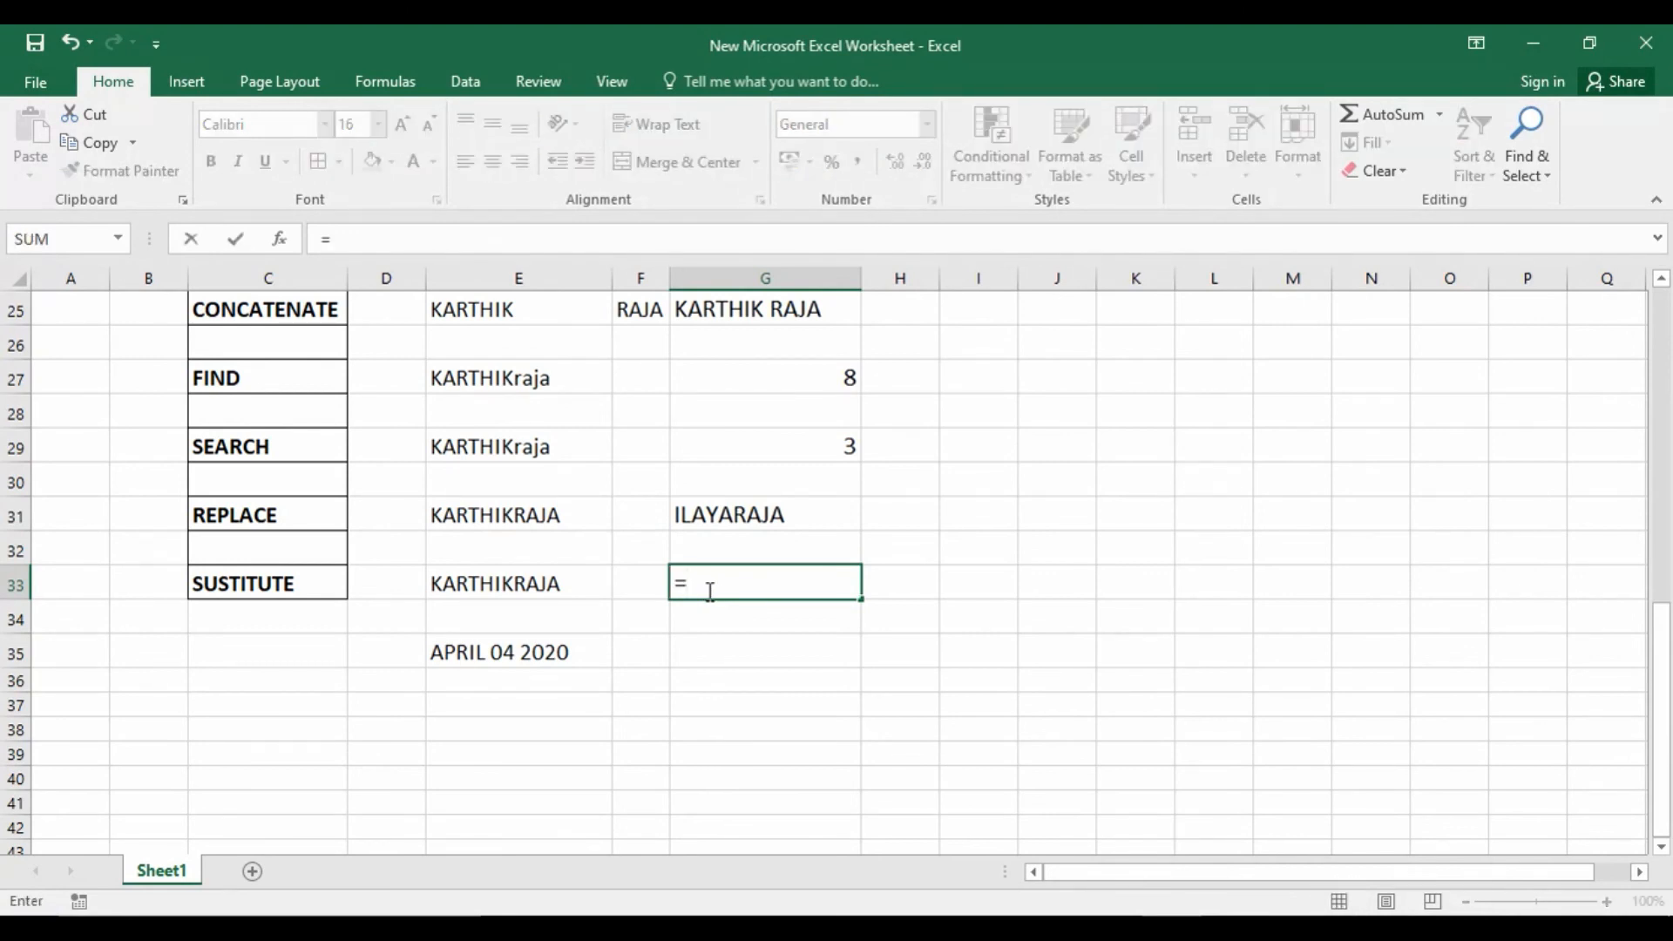
{"action": "type", "text": "SUB"}
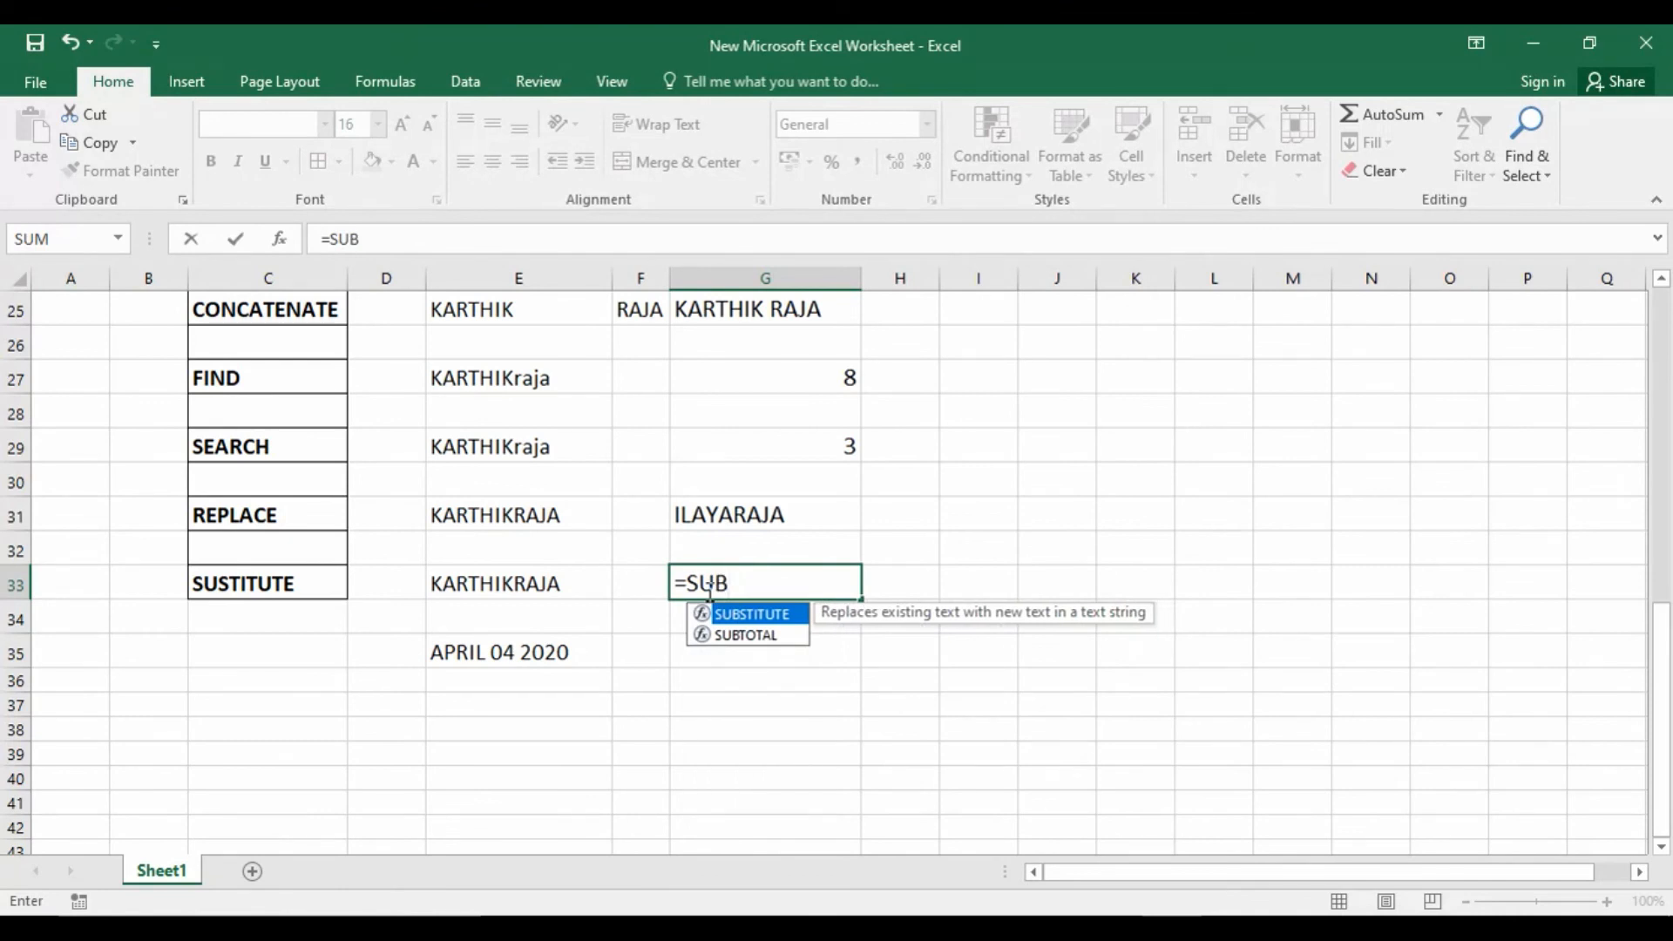
{"action": "double_click", "coordinate": [765, 614]}
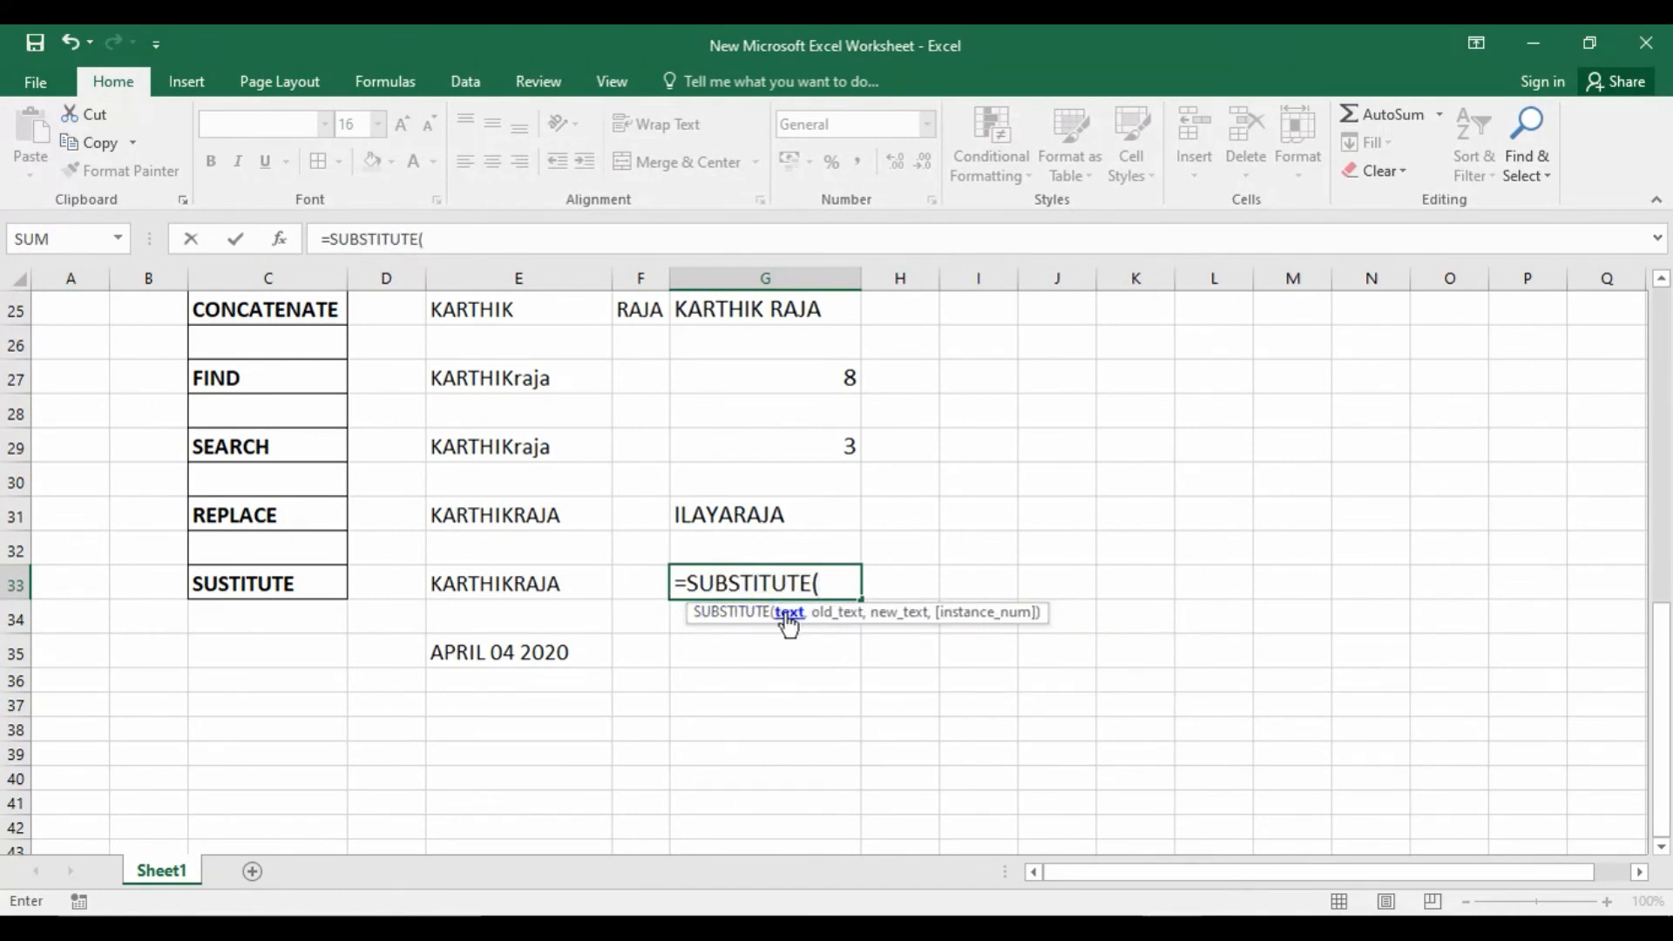
{"action": "left_click", "coordinate": [494, 590]}
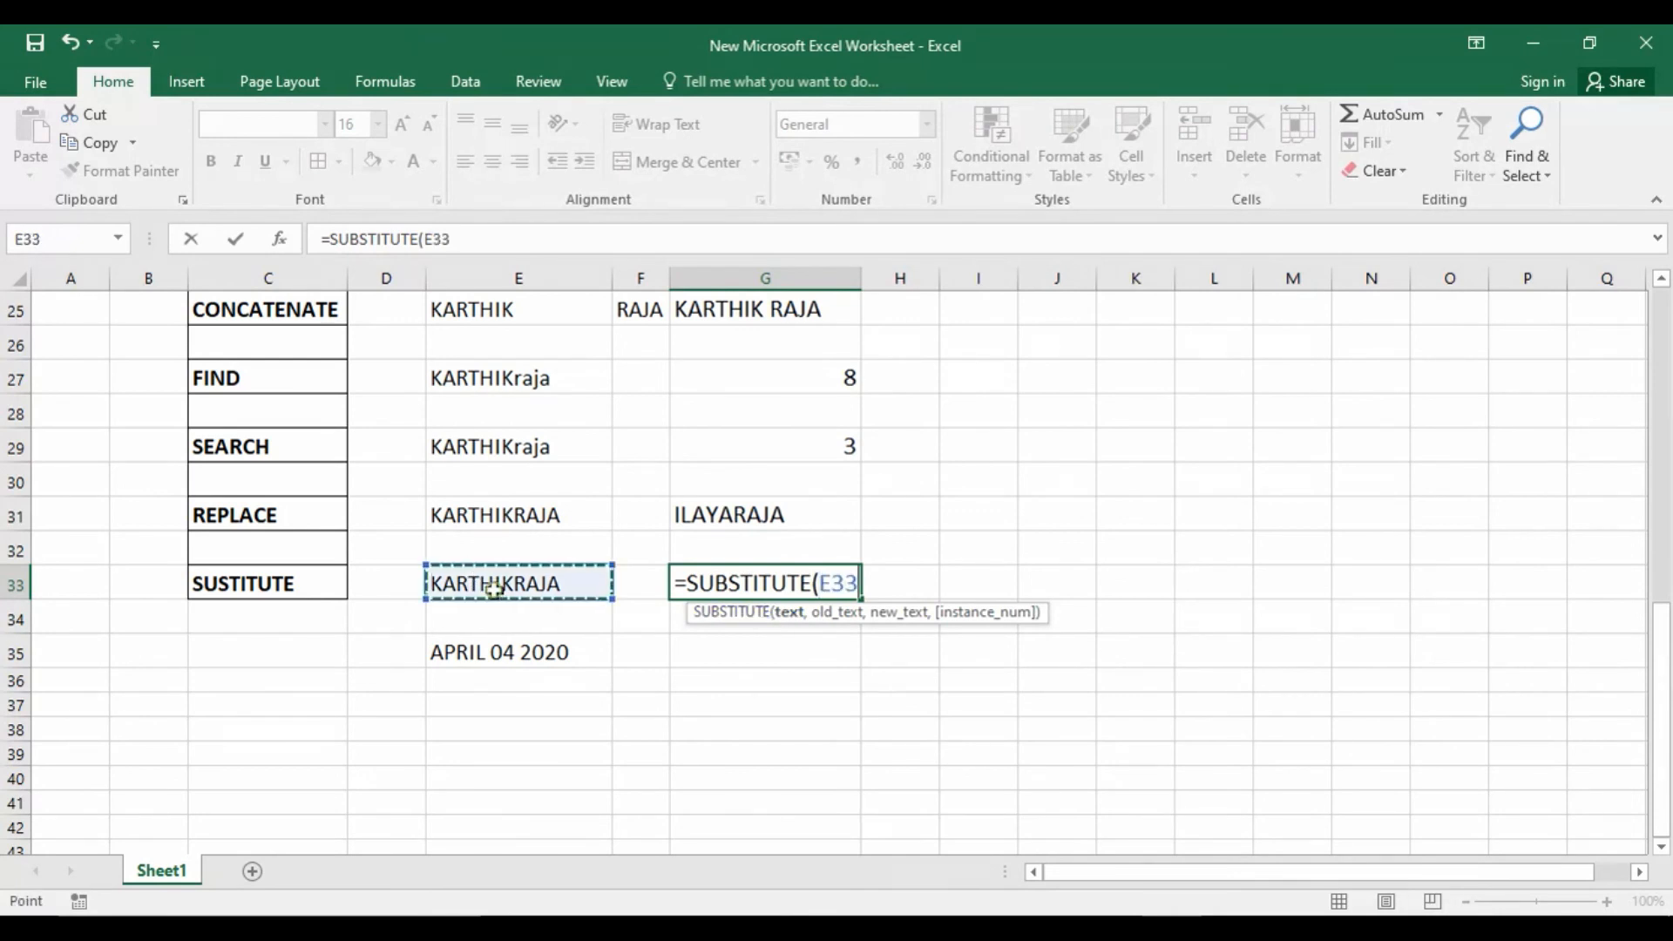
{"action": "type", "text": ","}
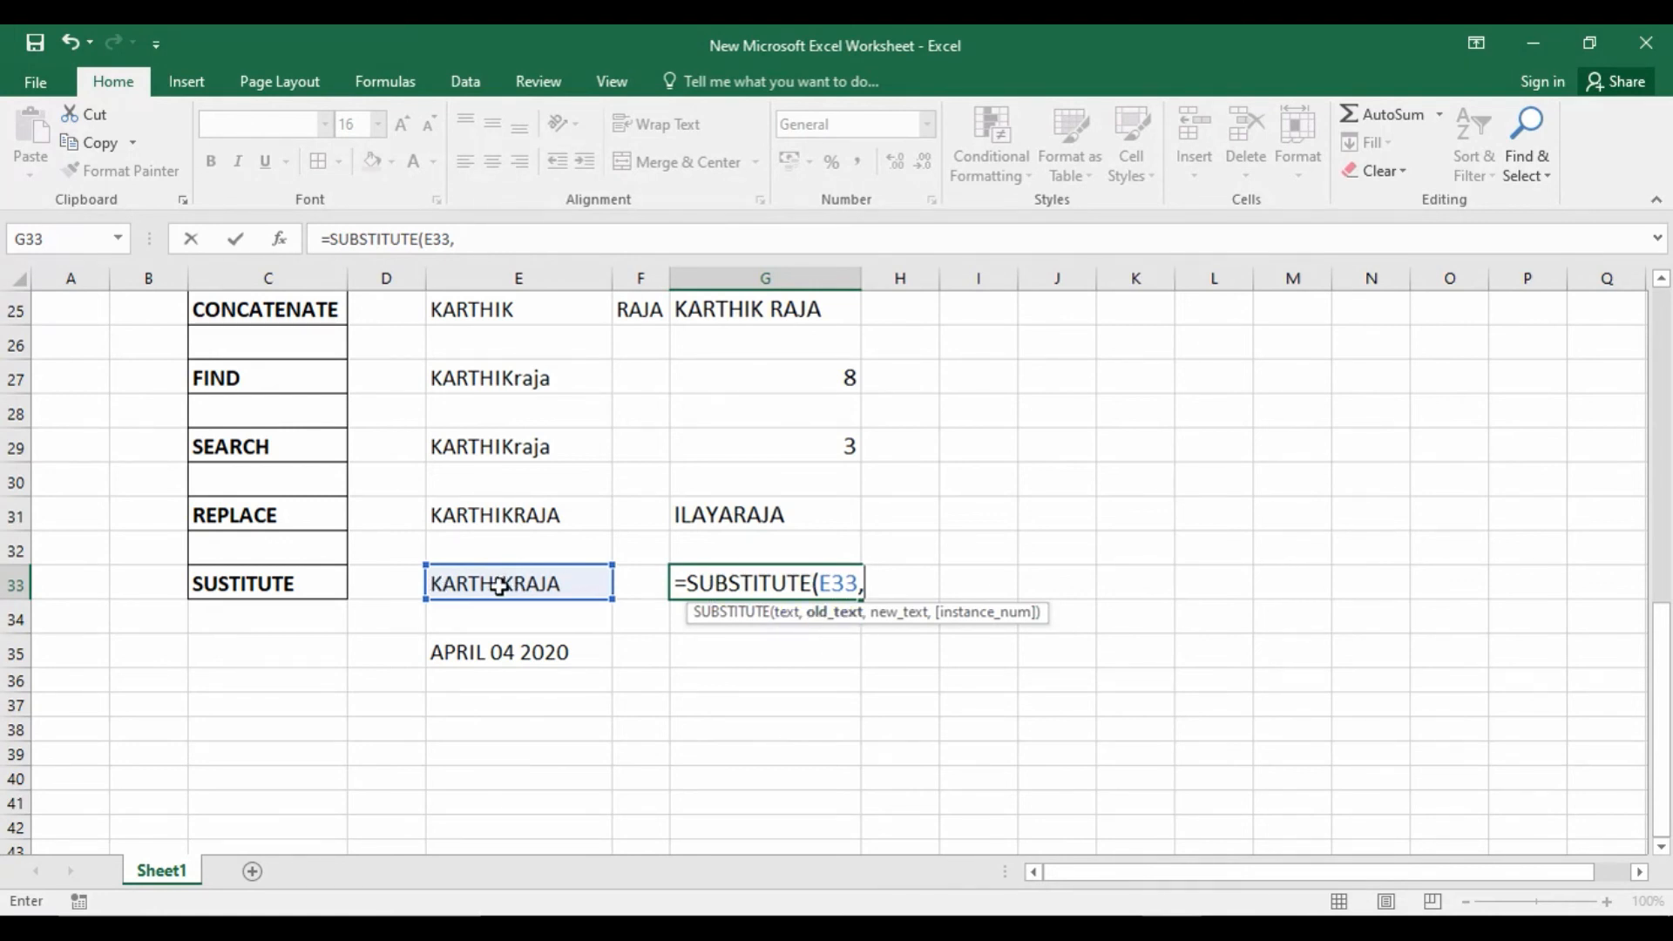
{"action": "type", "text": "\"KARTHIK\","}
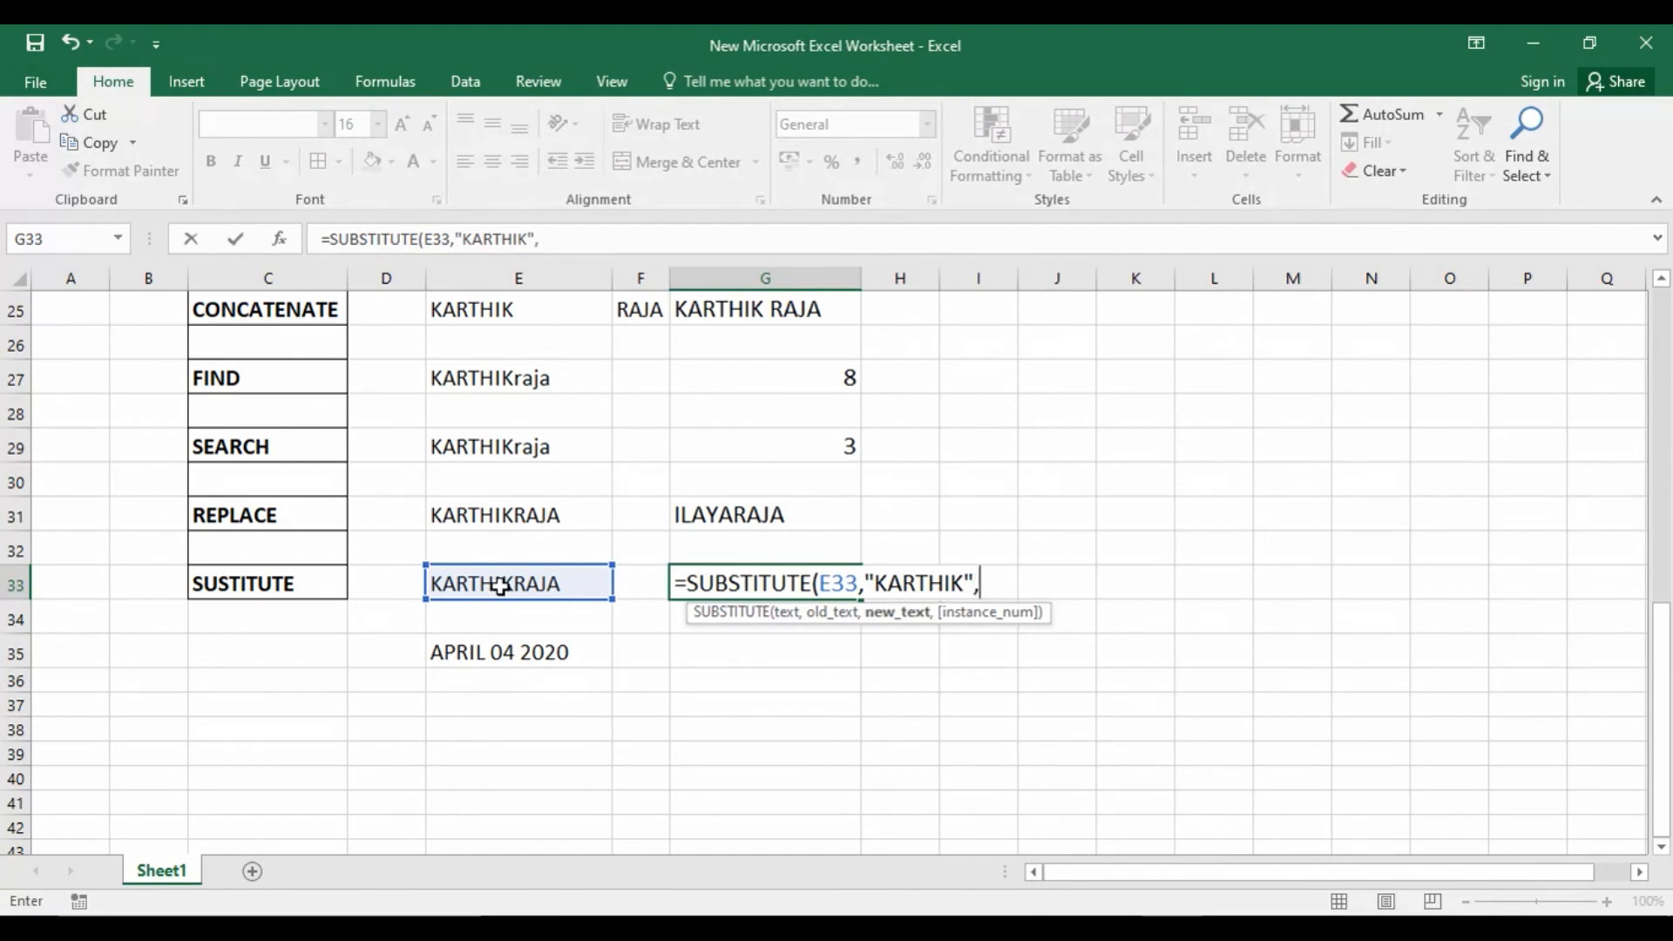
{"action": "type", "text": "\"RAJA\""}
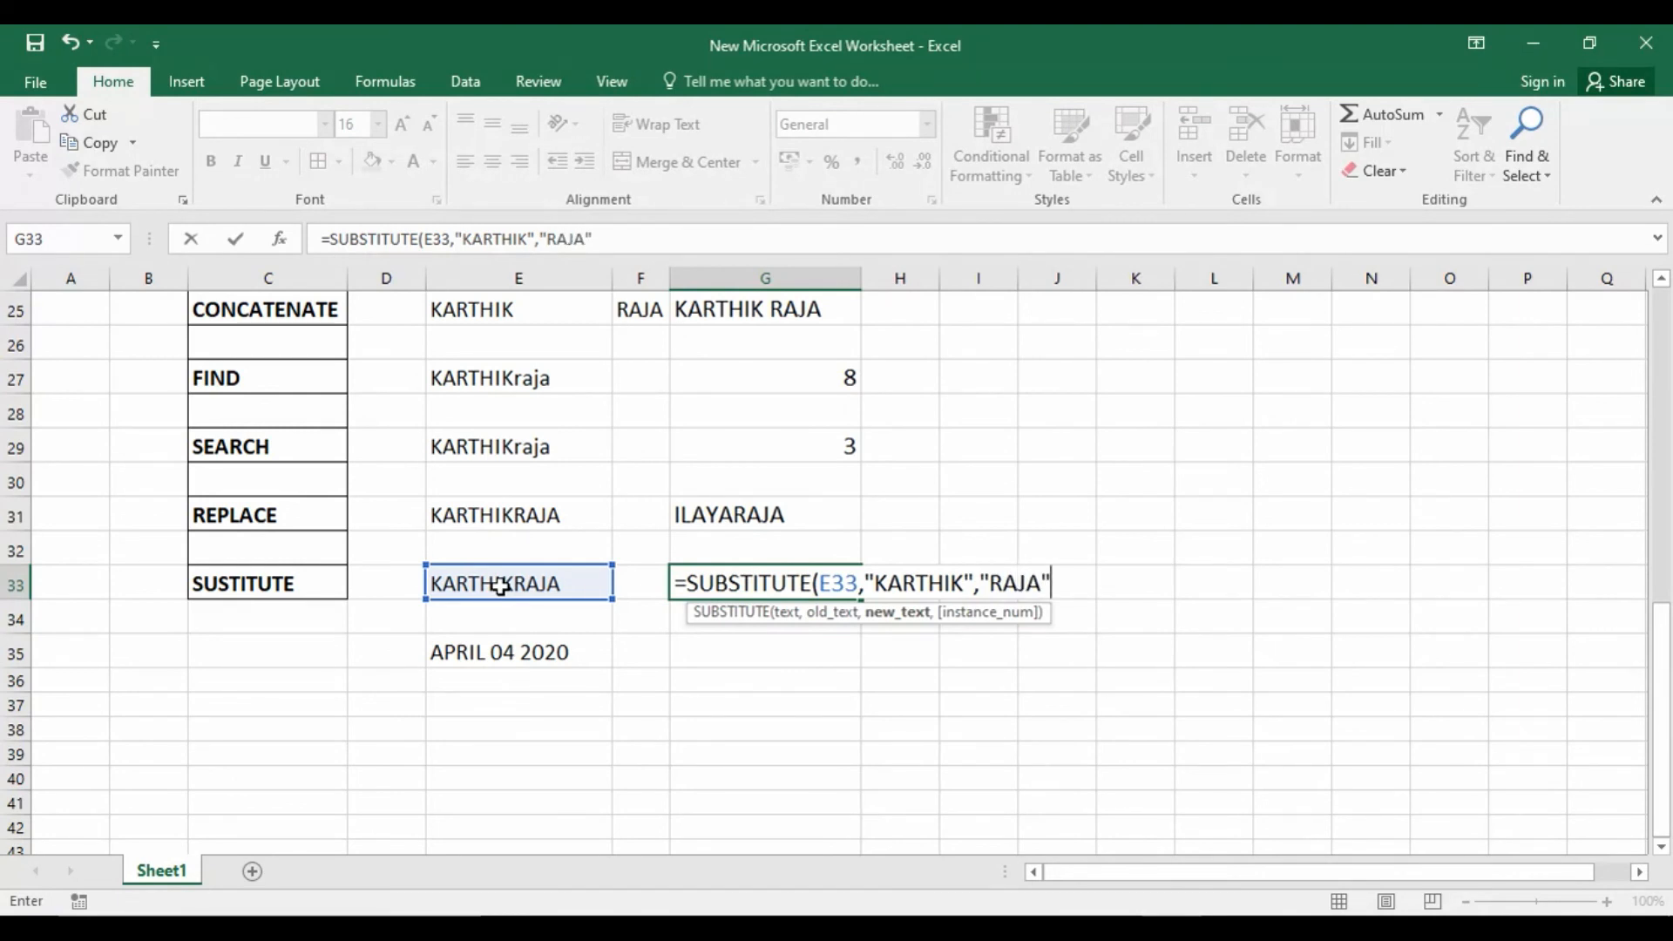
{"action": "type", "text": ")"}
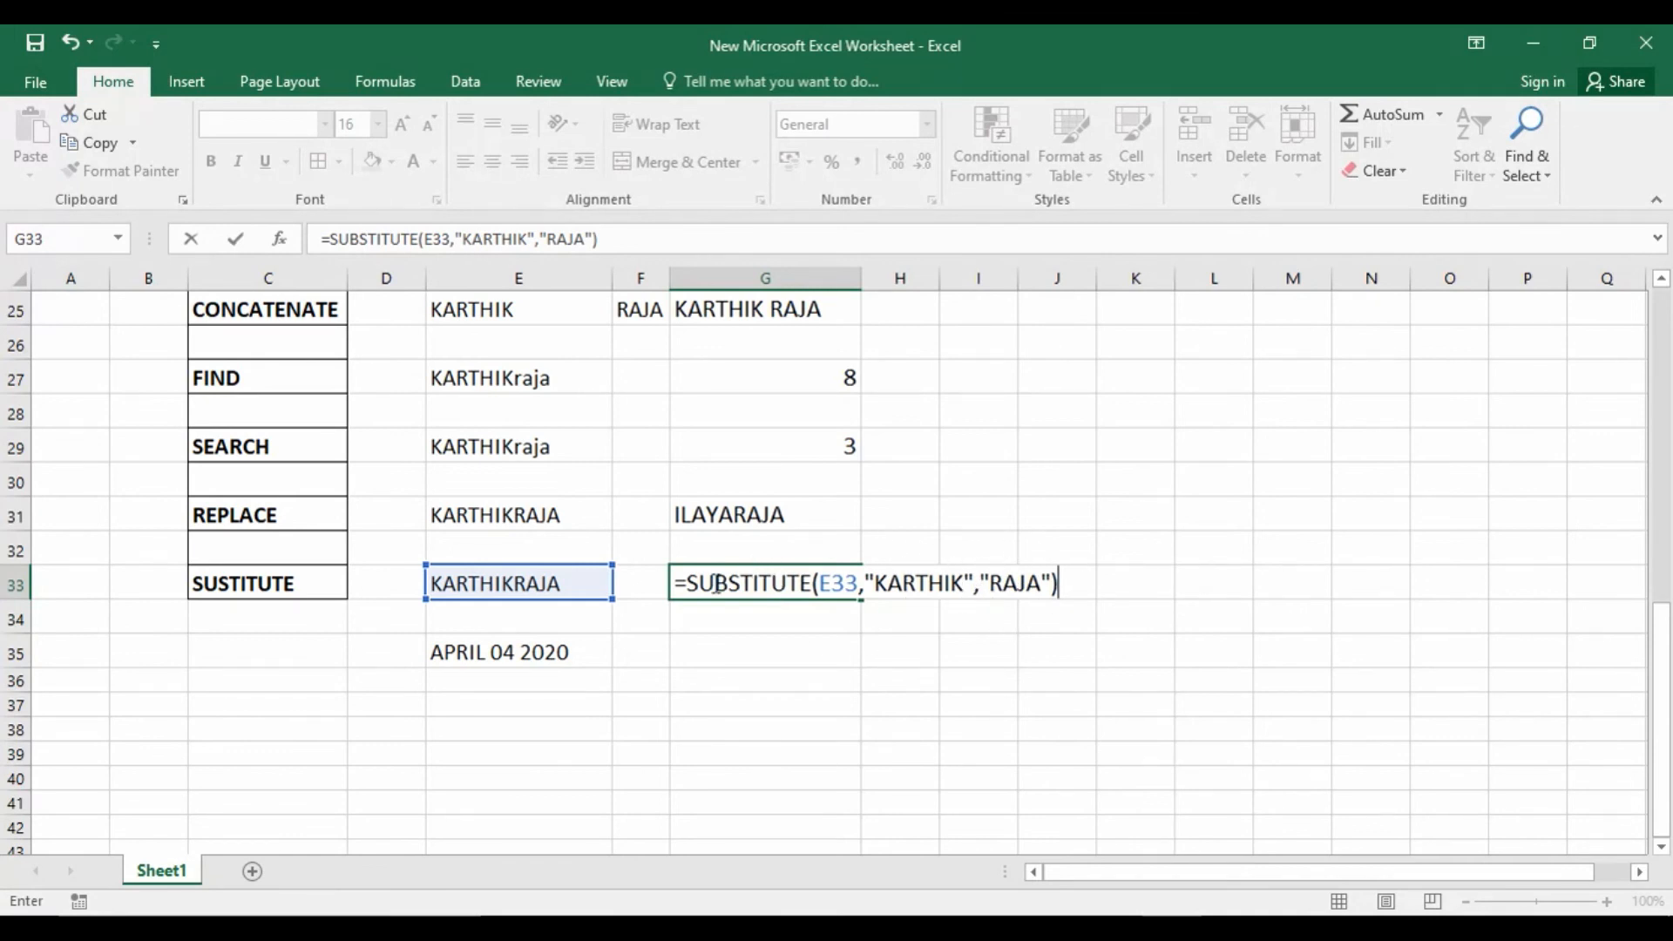
{"action": "key", "text": "Return"}
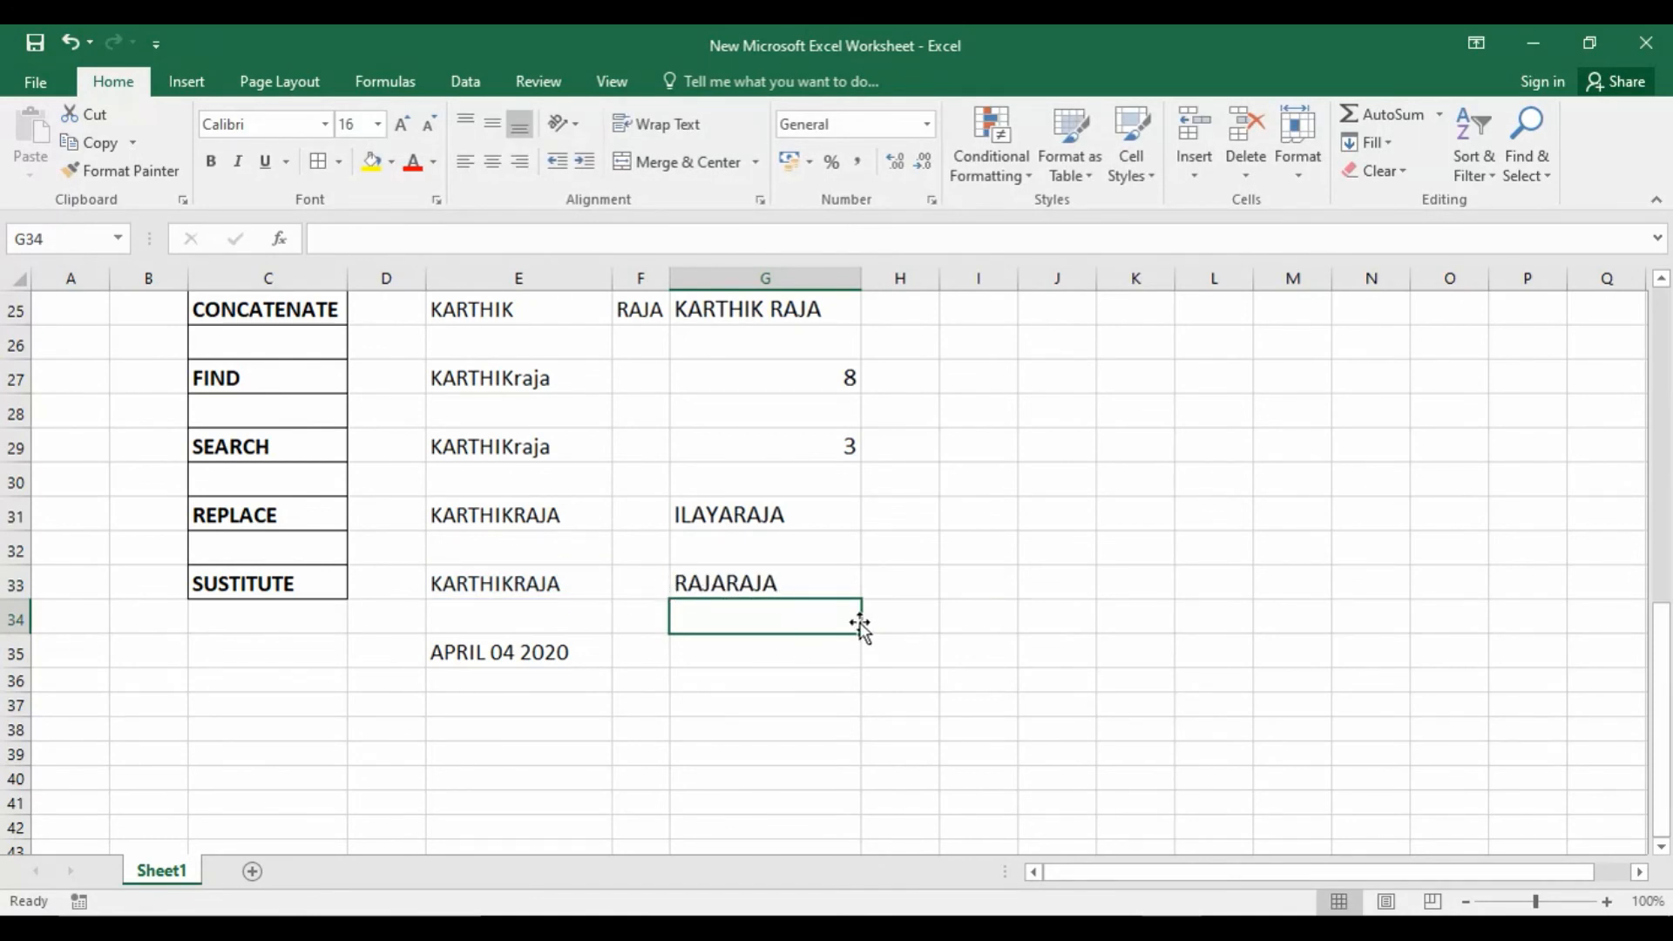
Enter the formula =SUBSTITUTE(E35,"2","3") in cell G35 to replace every 2 in the date text with 3
{"action": "scroll", "coordinate": [874, 586], "scroll_direction": "down", "scroll_amount": 1}
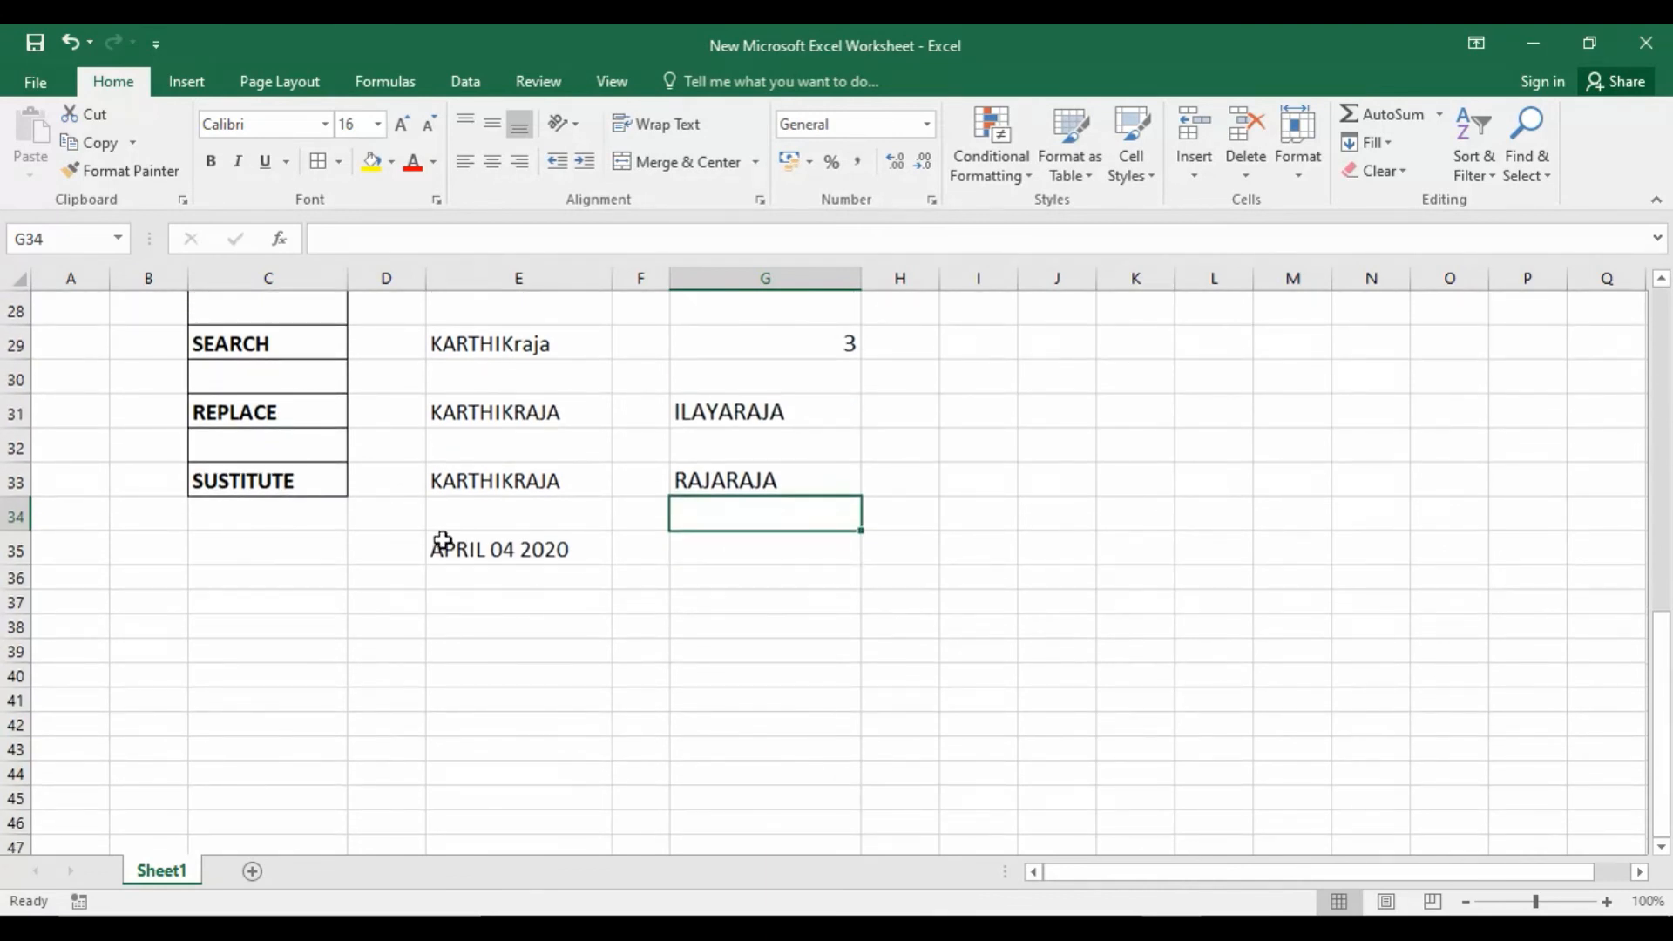
{"action": "left_click", "coordinate": [728, 549]}
{"action": "type", "text": "="}
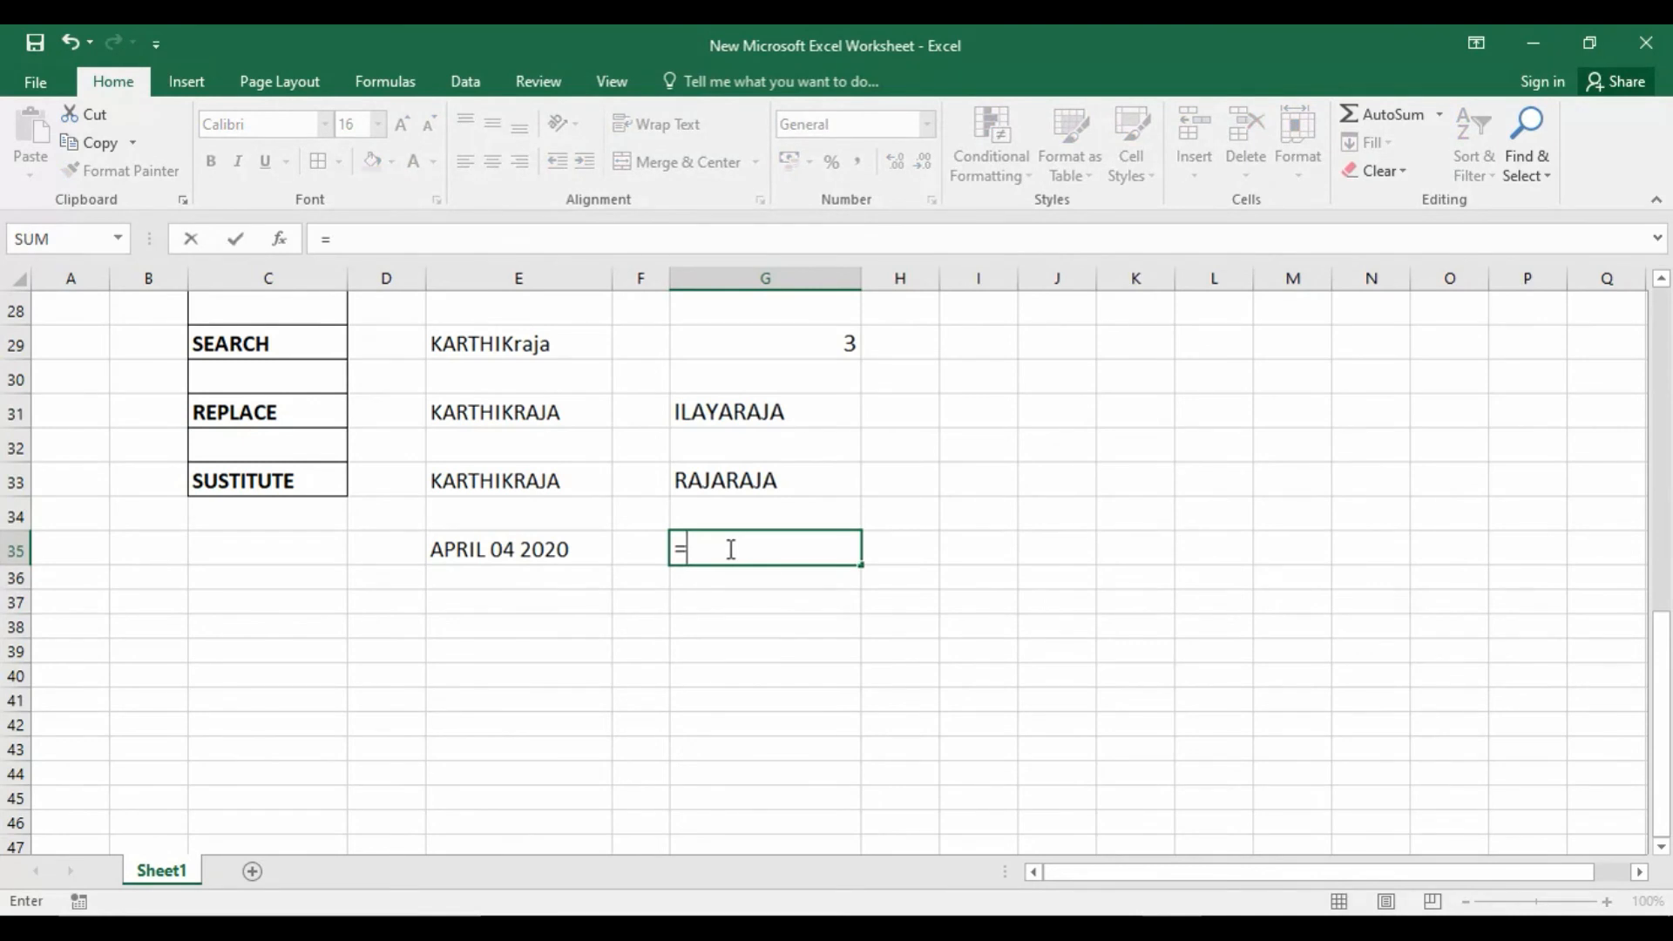
{"action": "type", "text": "SUB"}
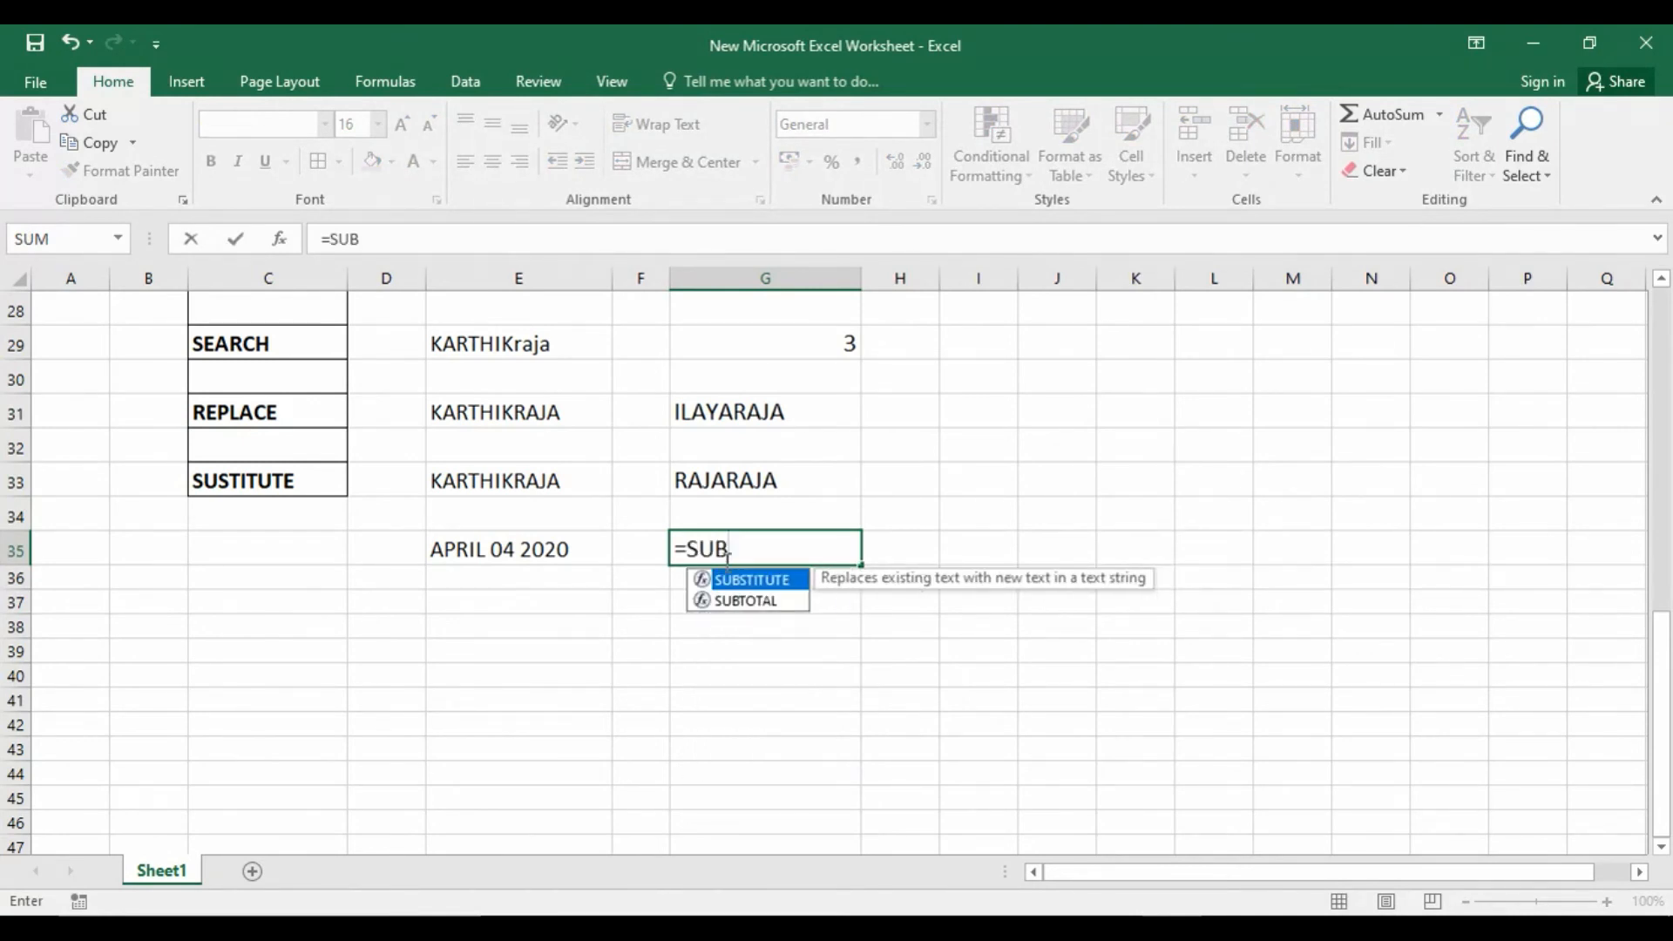
{"action": "double_click", "coordinate": [767, 580]}
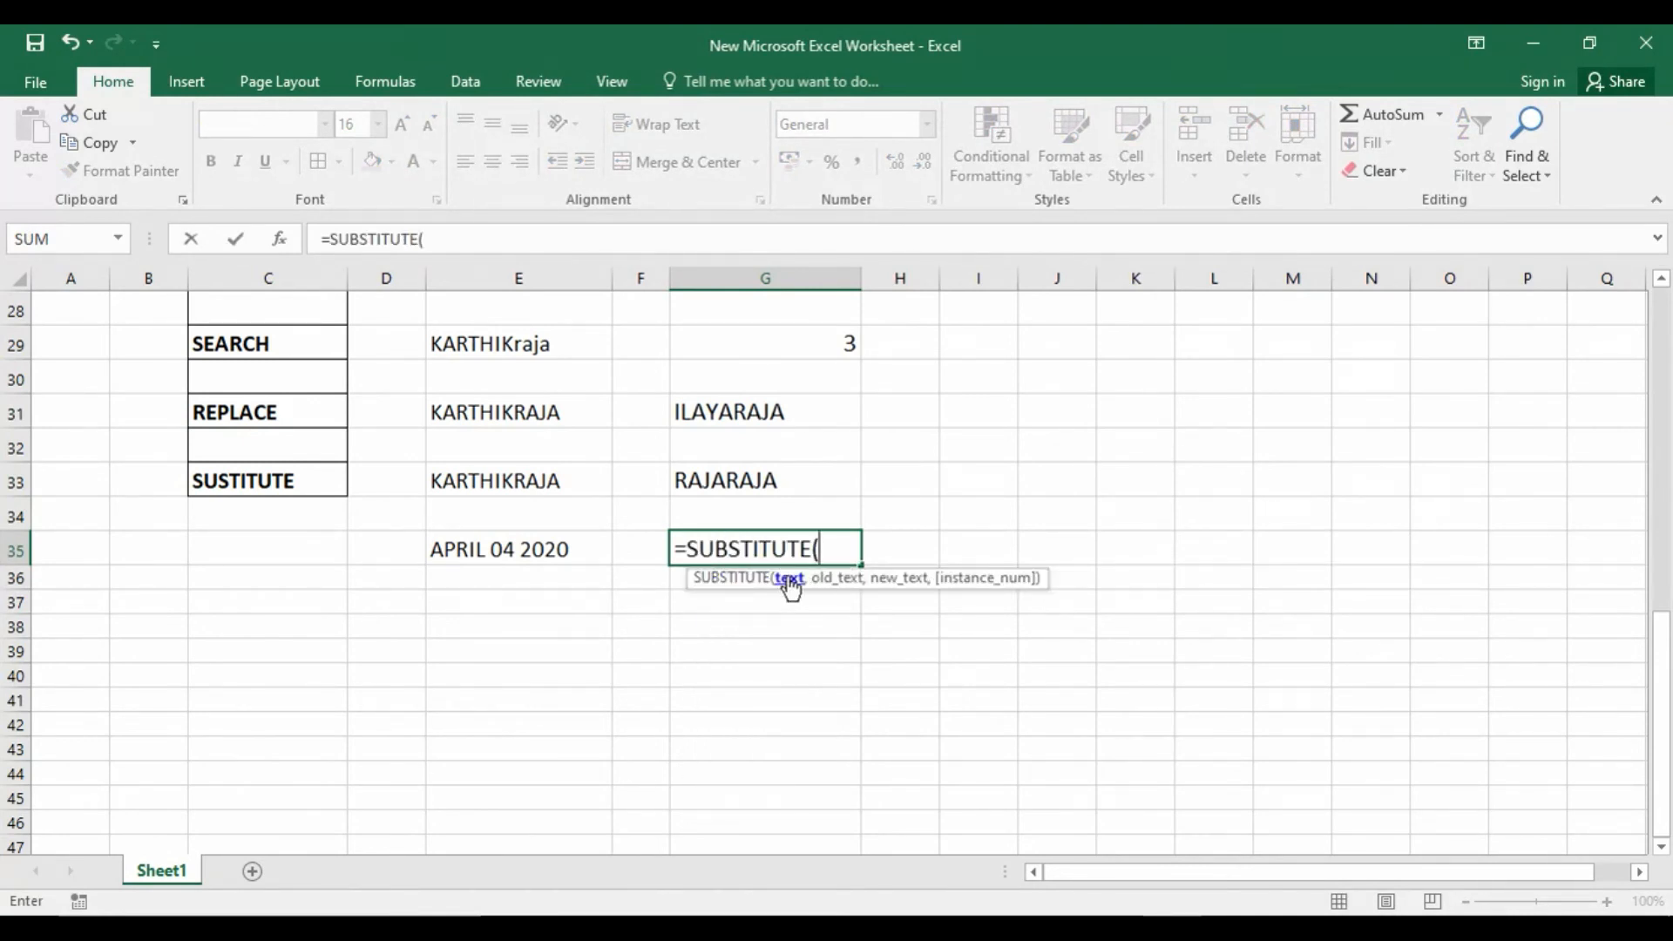
{"action": "left_click", "coordinate": [563, 547]}
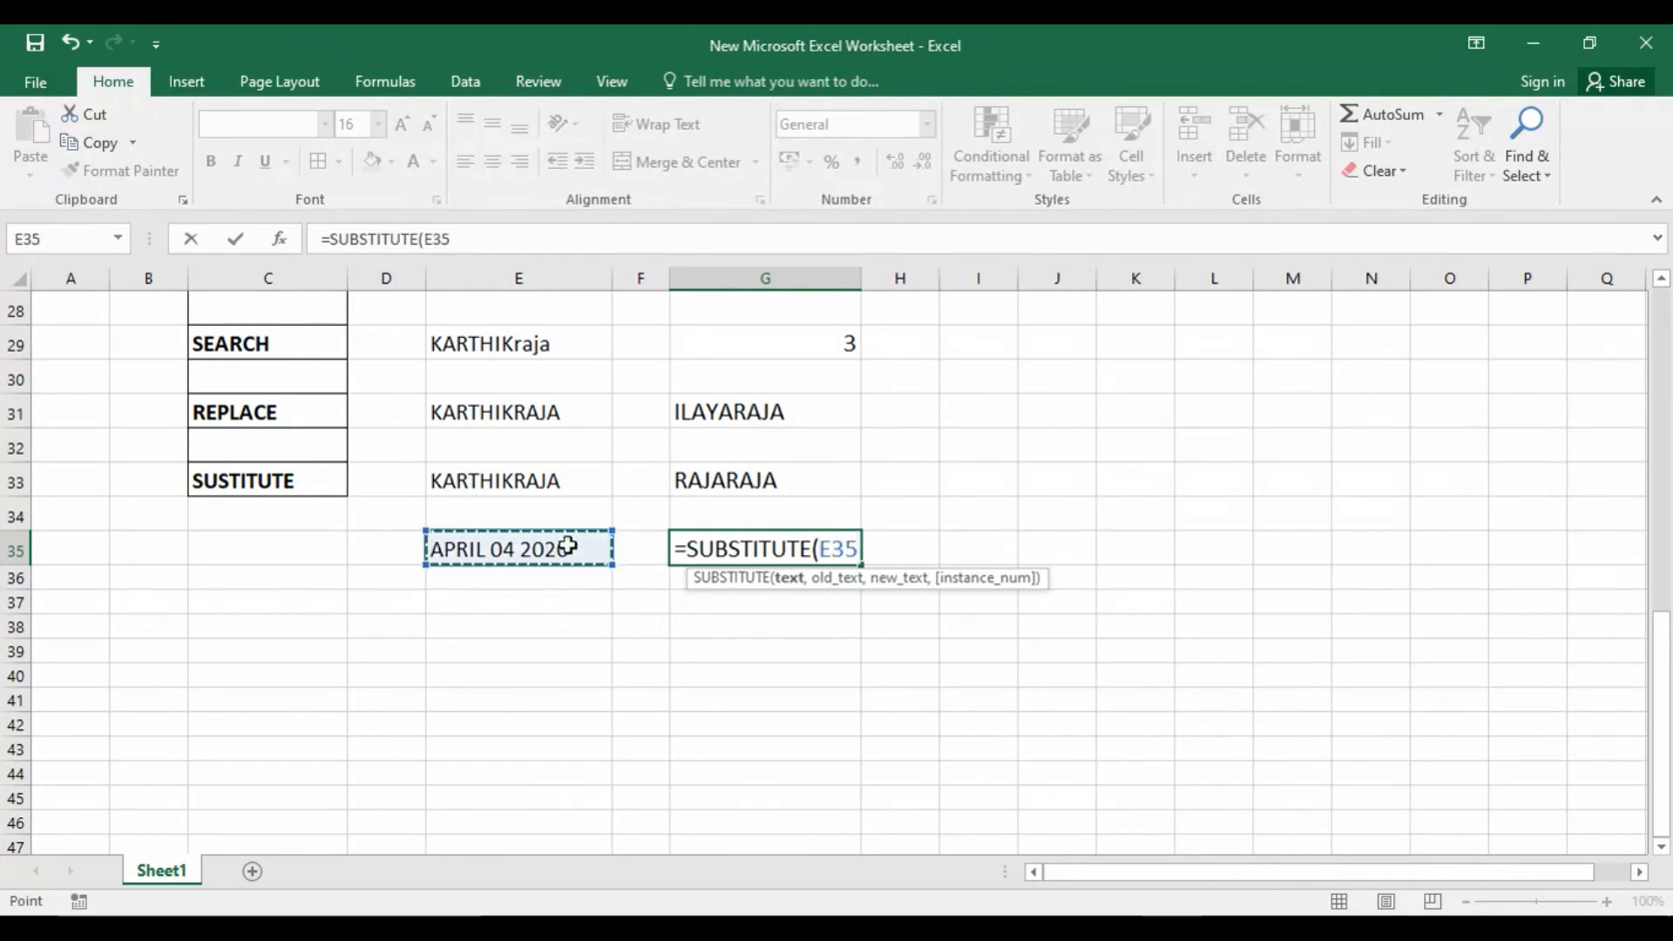
{"action": "type", "text": ","}
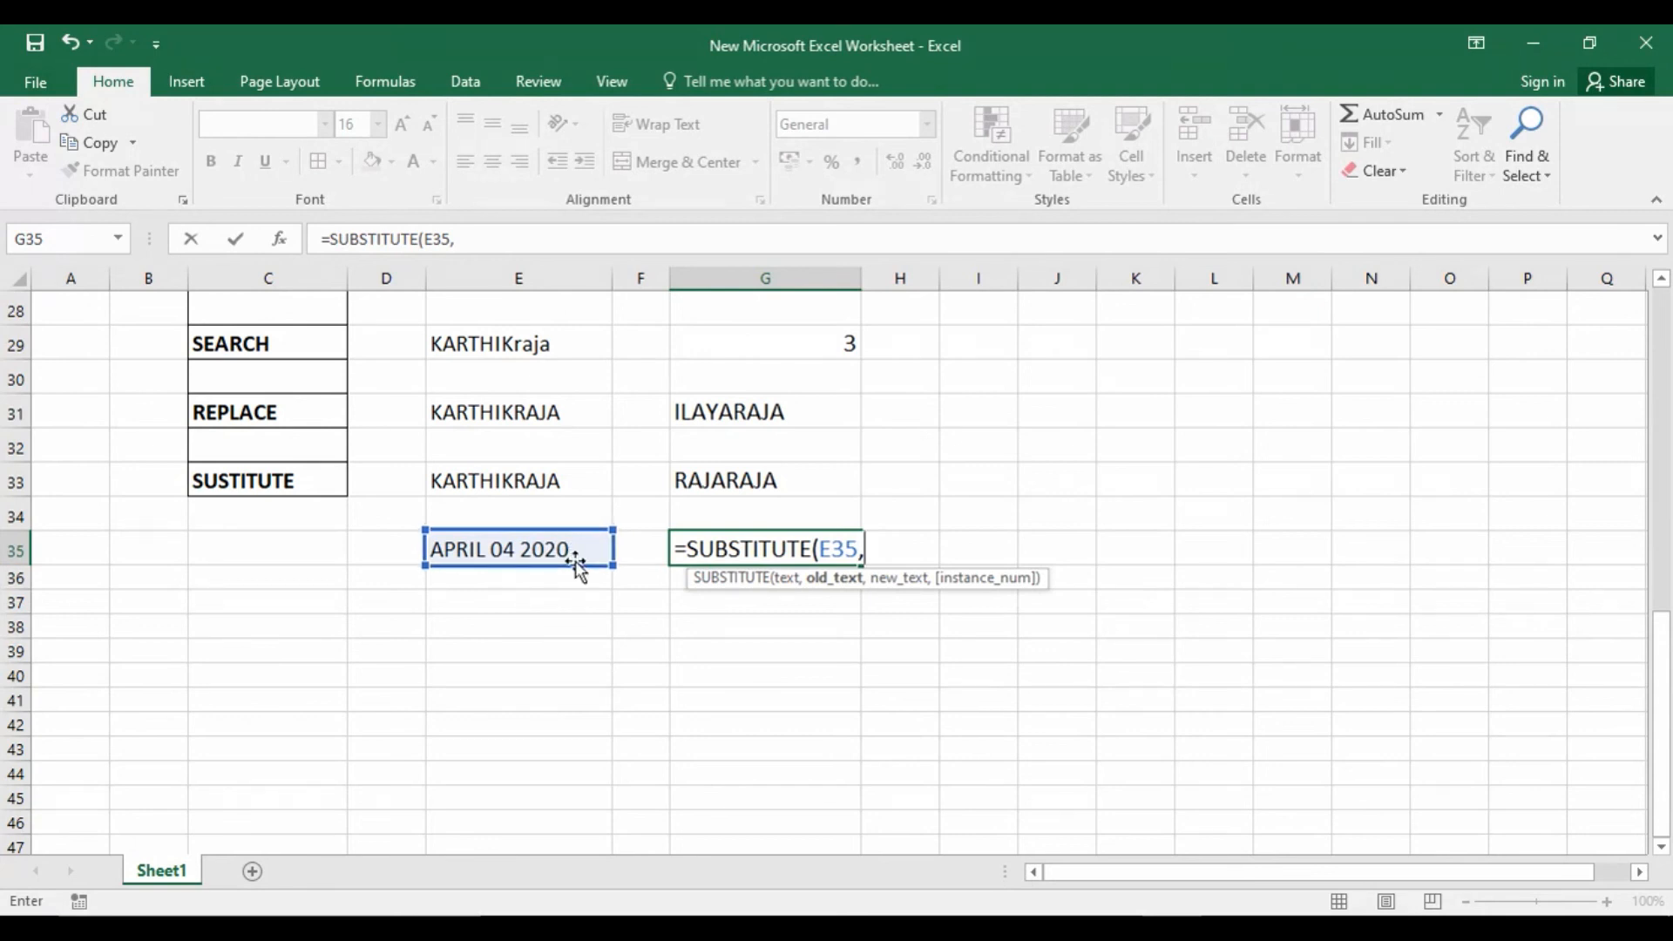
{"action": "type", "text": "\"2\","}
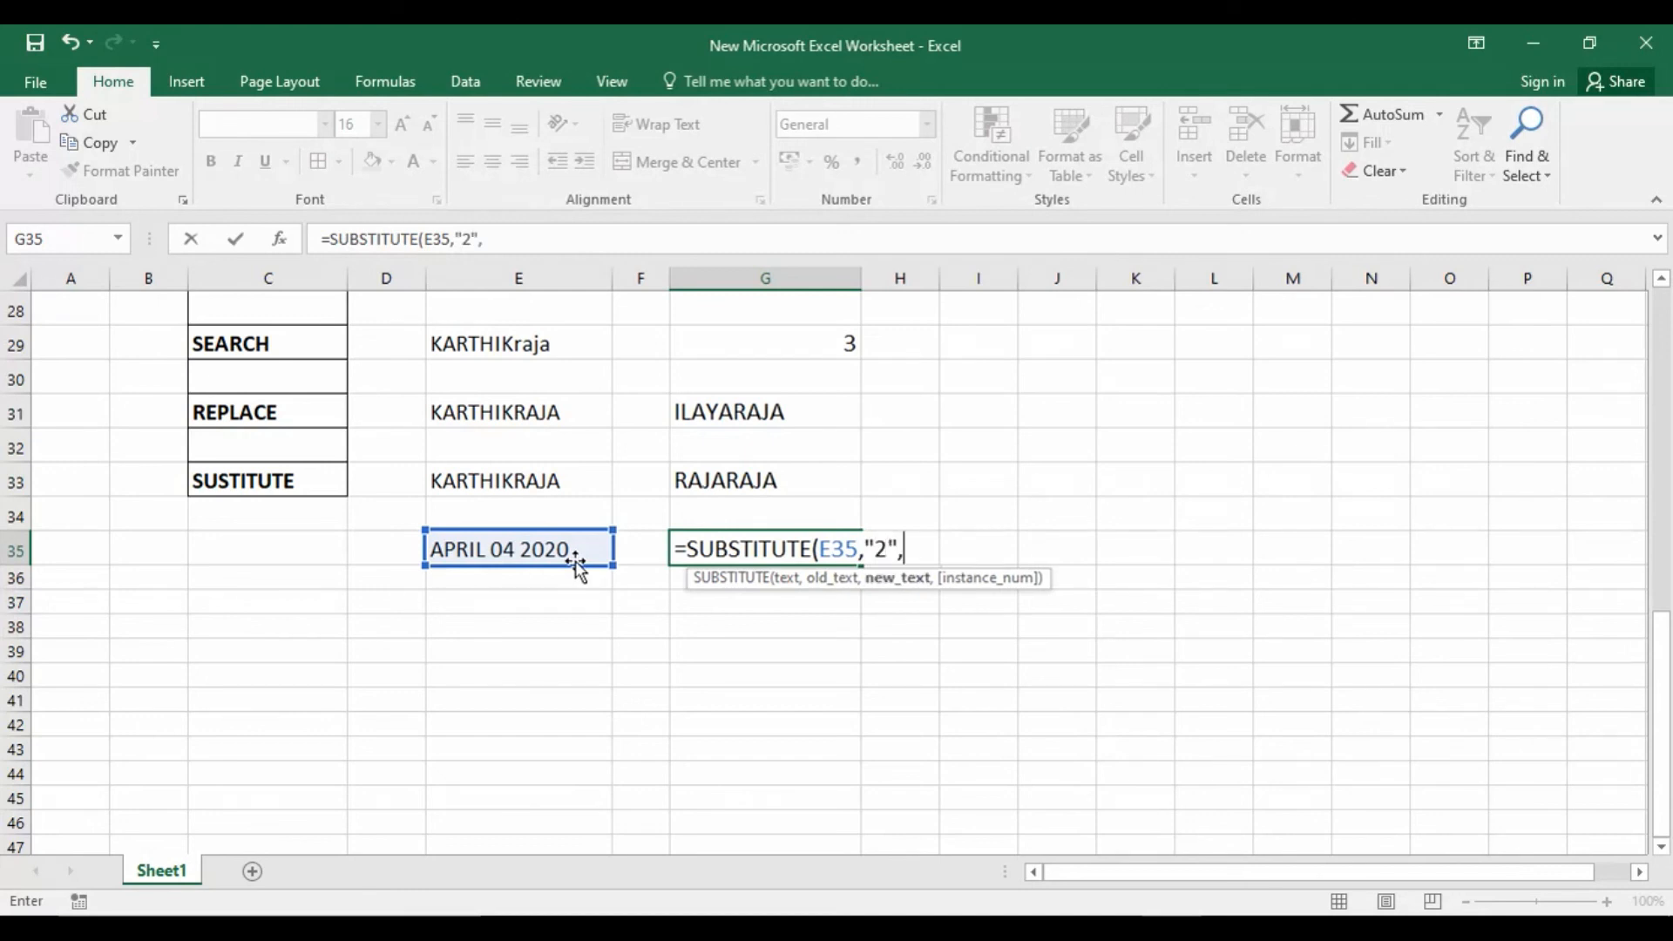
{"action": "type", "text": "\"3"}
{"action": "type", "text": ")"}
{"action": "key", "text": "Return"}
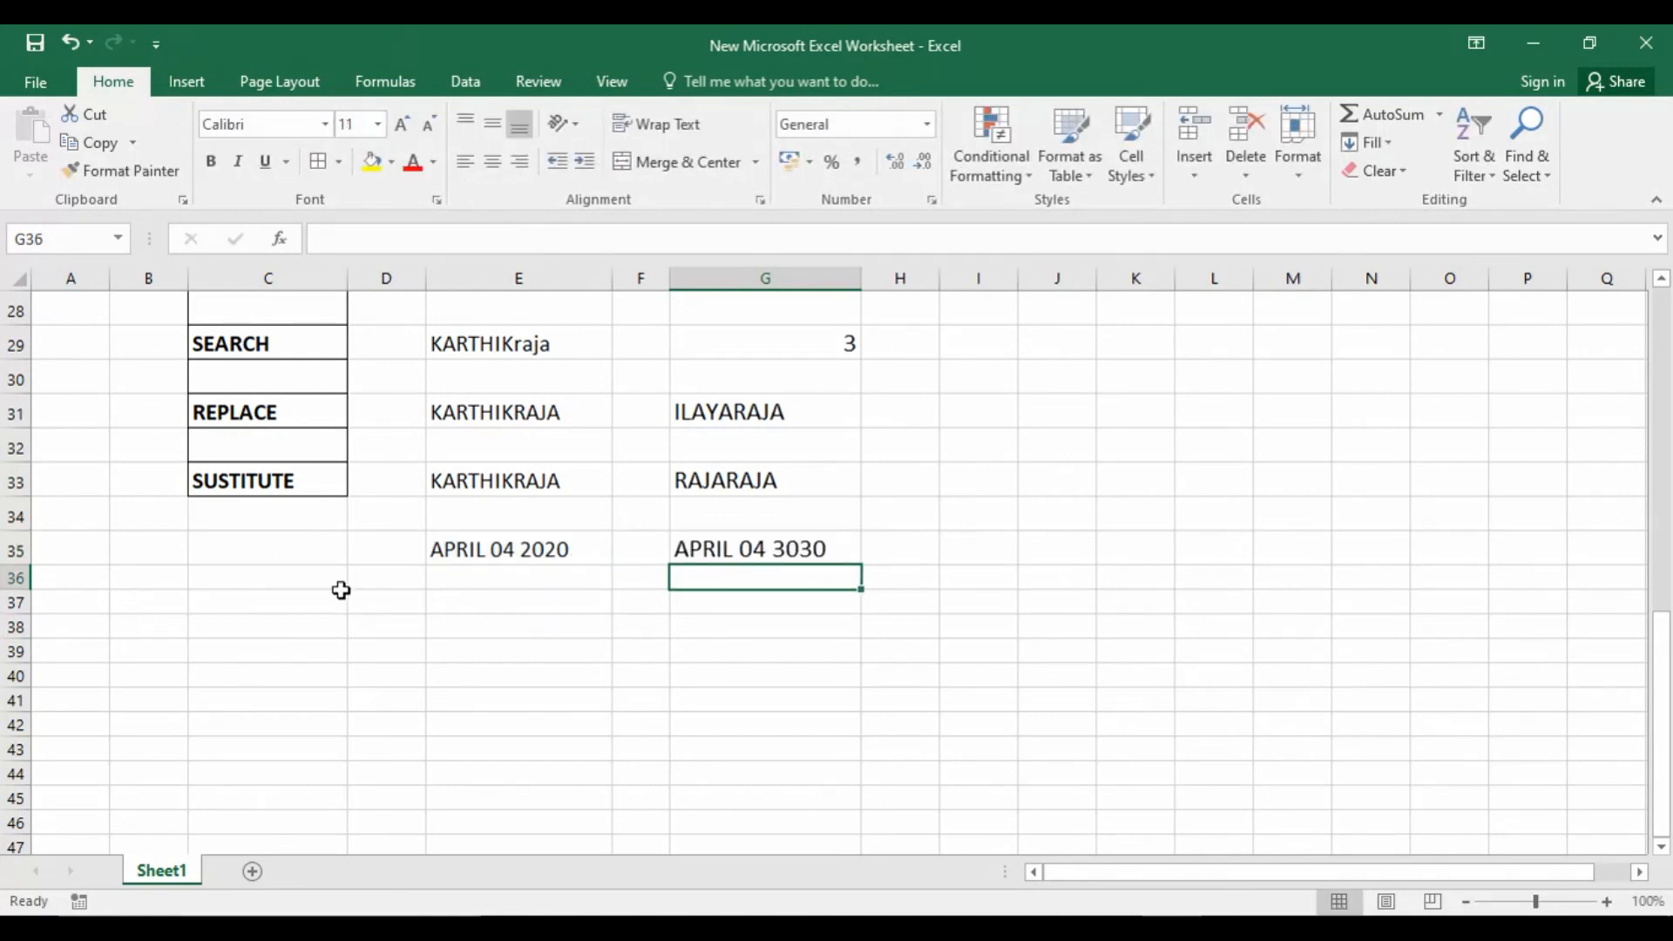
Add instance number 2 to the SUBSTITUTE formula in cell G35 so only the second 2 is replaced
{"action": "double_click", "coordinate": [813, 547]}
{"action": "left_click", "coordinate": [938, 552]}
{"action": "type", "text": ",\"2\",\"3\","}
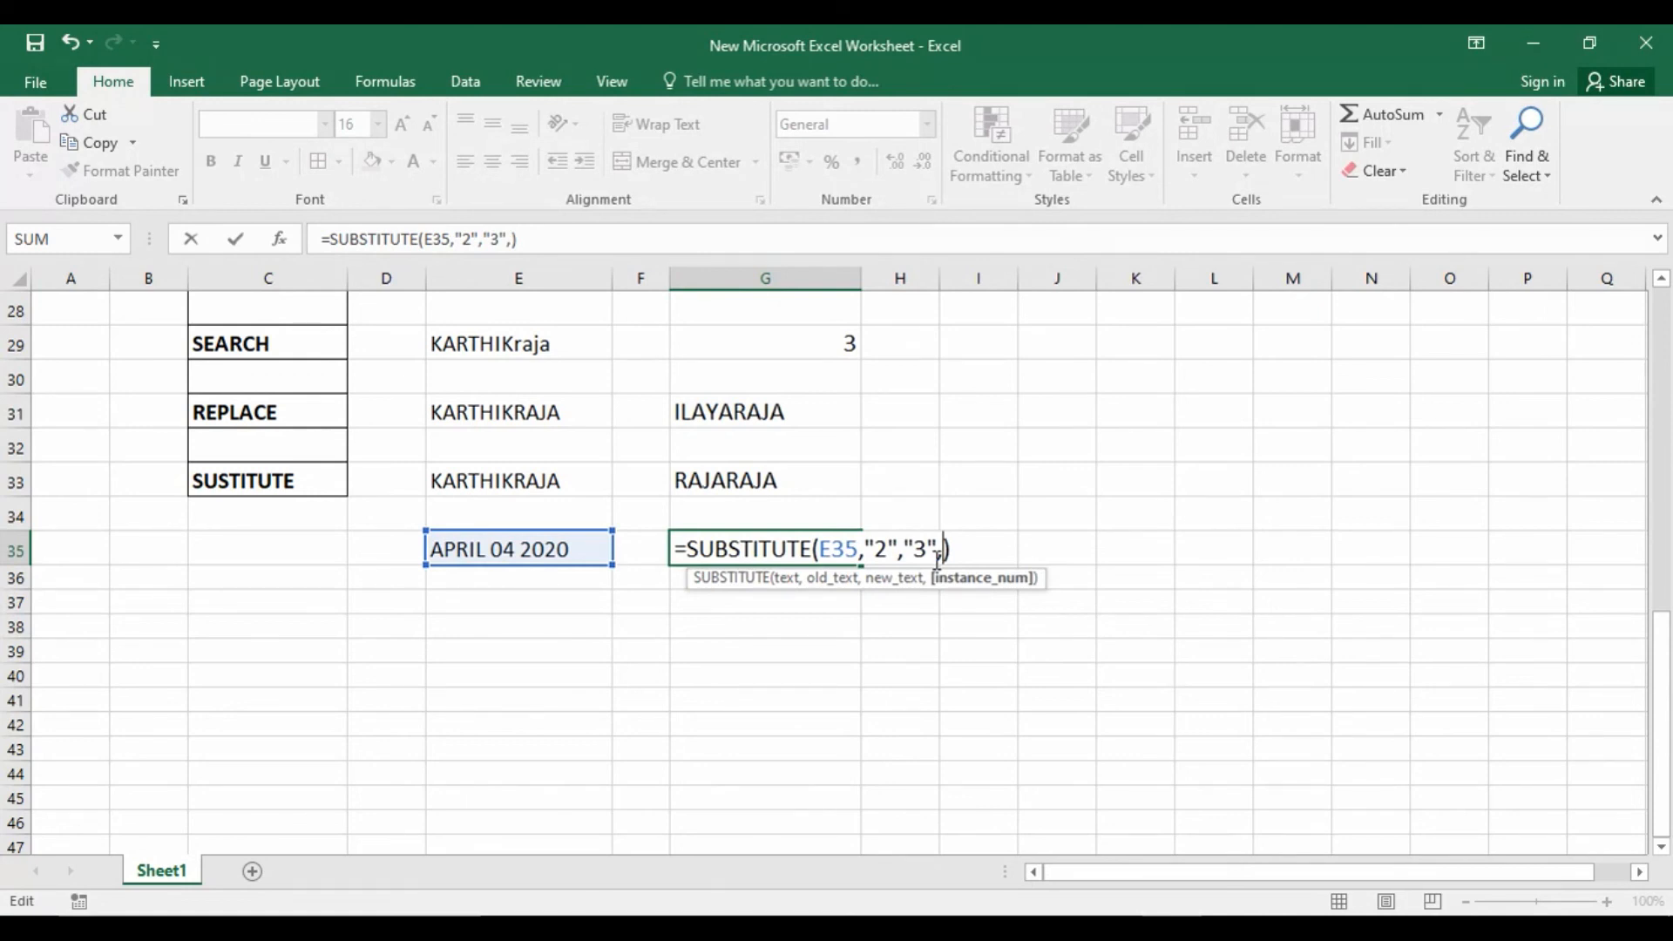
{"action": "type", "text": "2"}
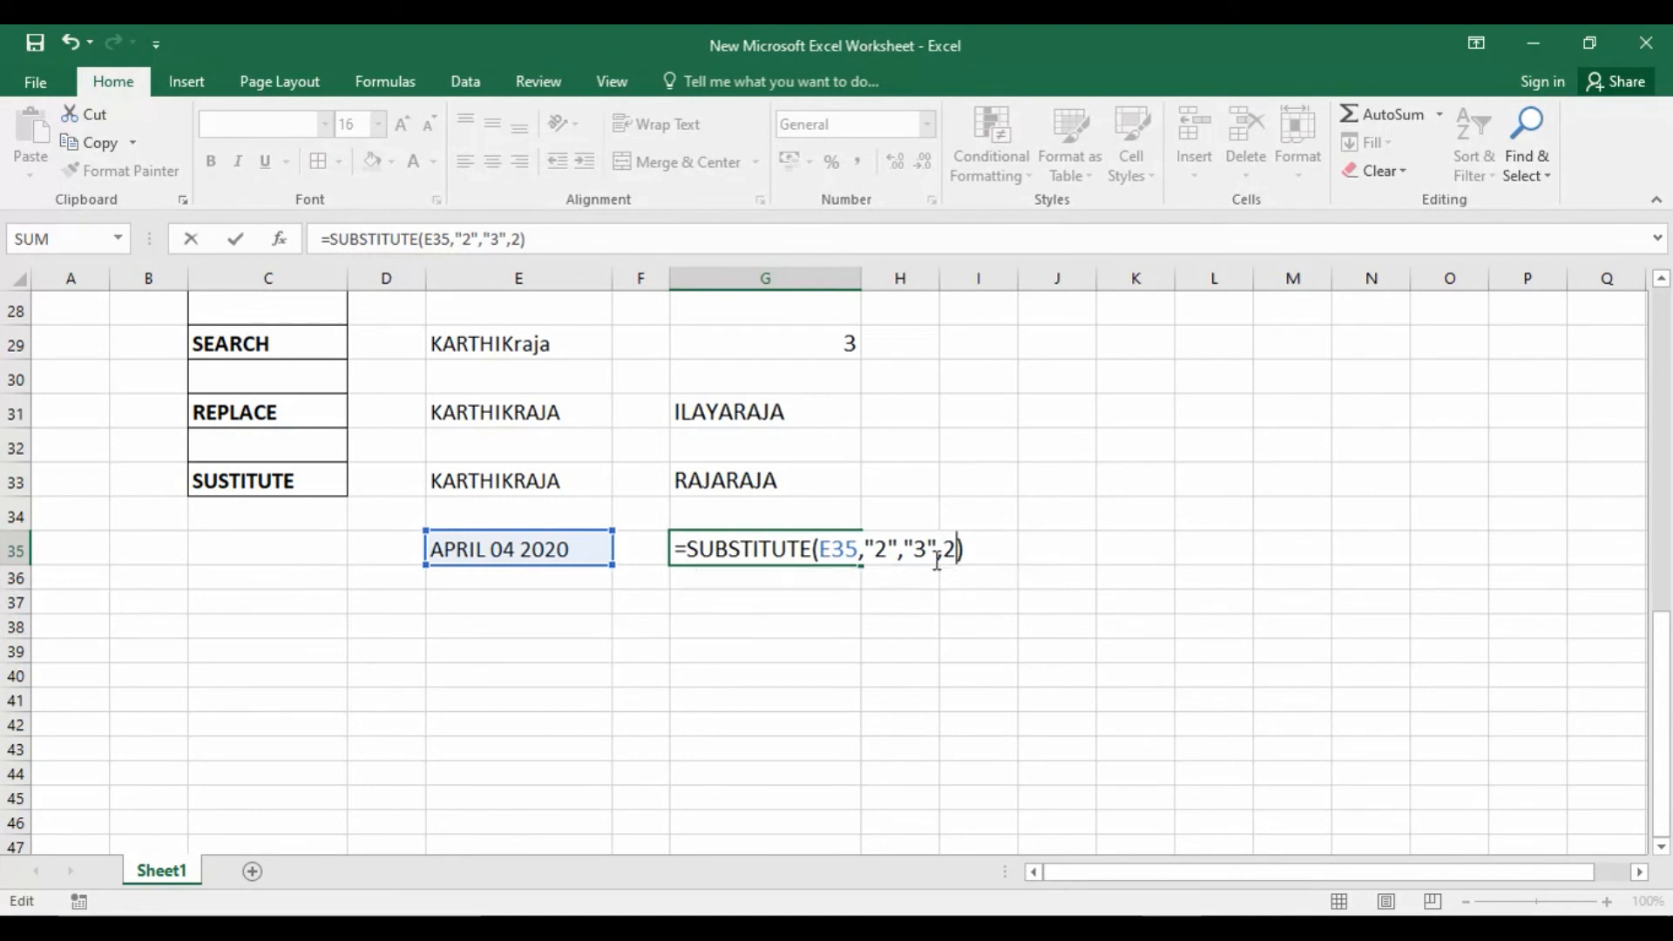
{"action": "key", "text": "Return"}
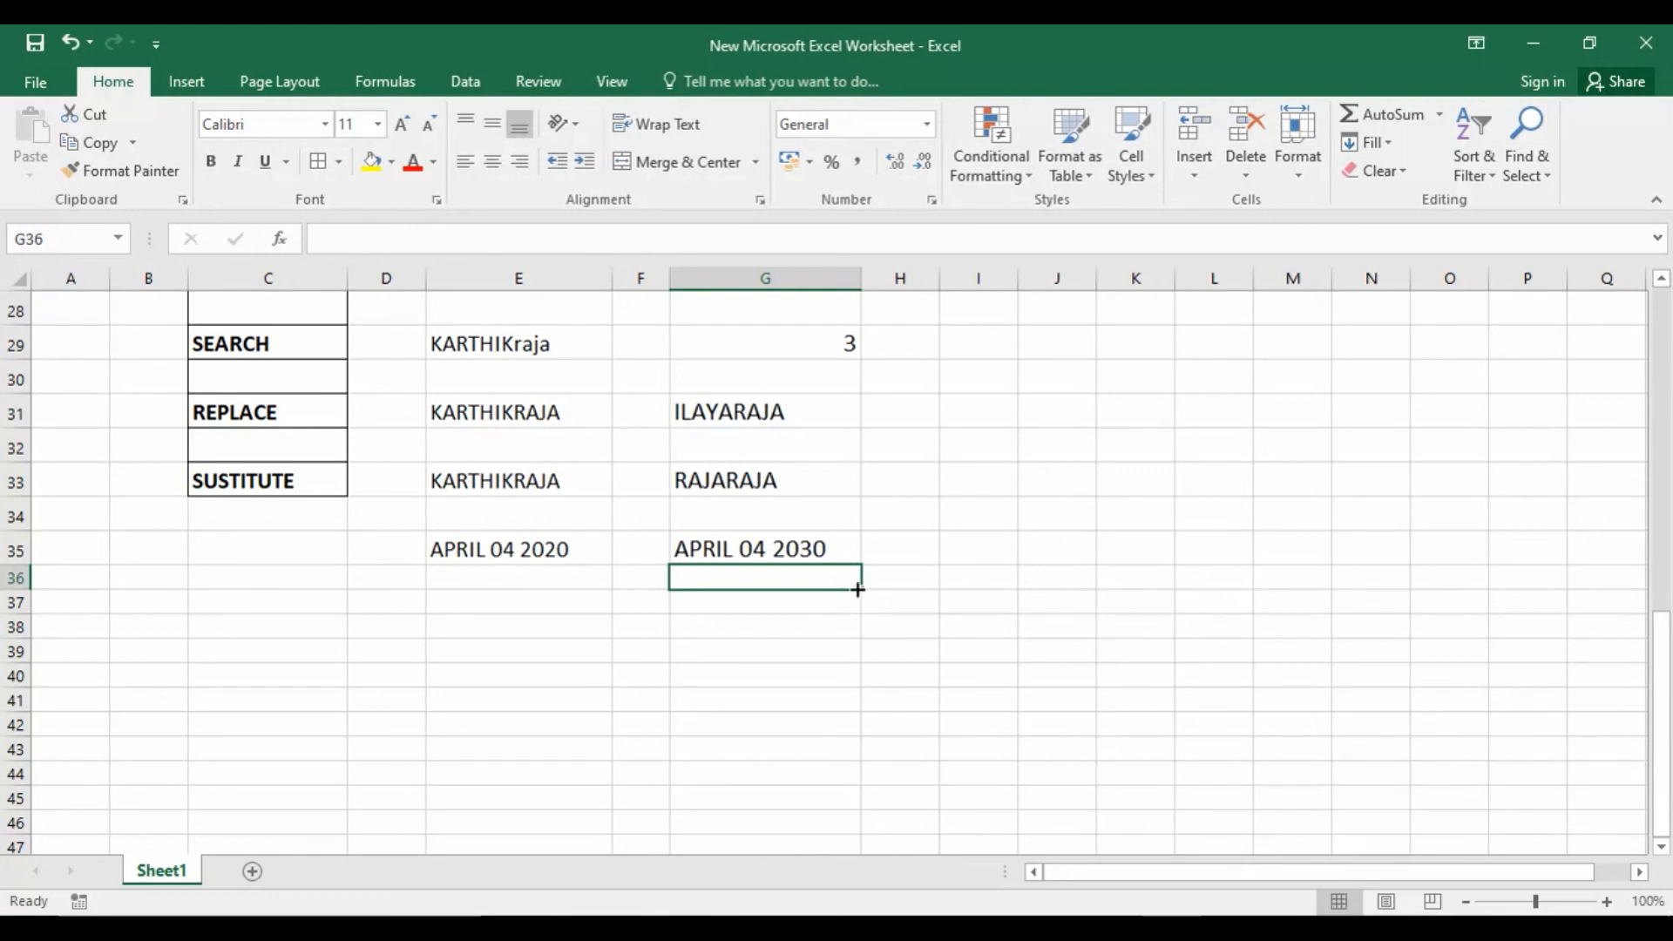
{"action": "scroll", "coordinate": [858, 590], "scroll_direction": "up", "scroll_amount": 9}
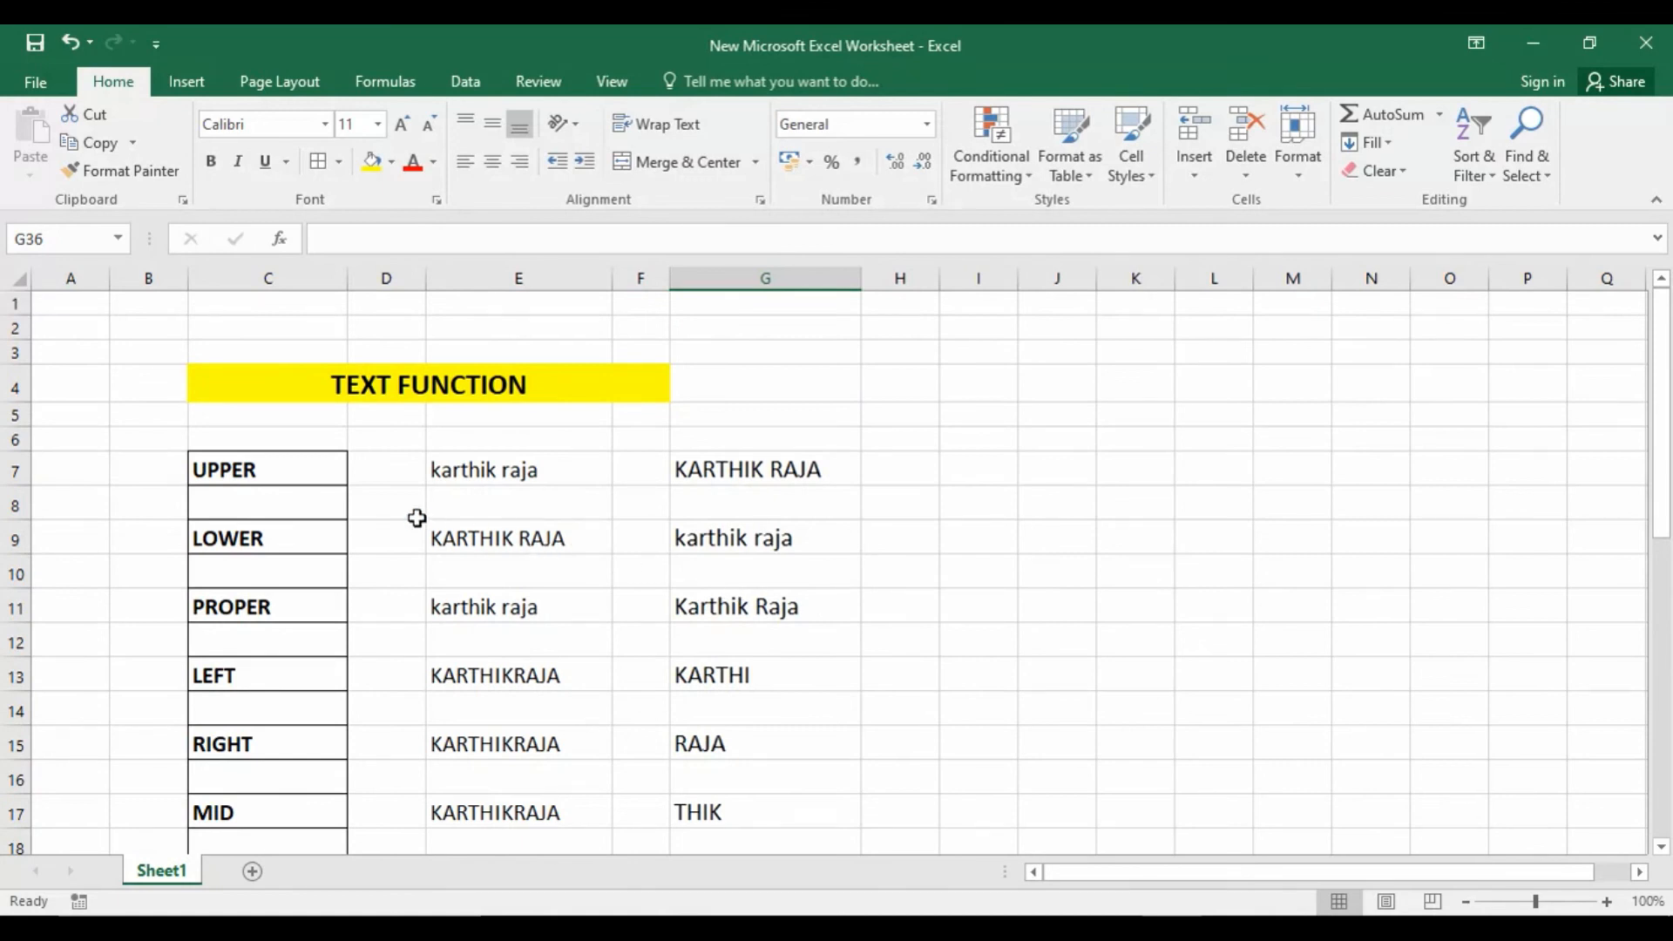
{"action": "scroll", "coordinate": [416, 523], "scroll_direction": "down", "scroll_amount": 4}
{"action": "scroll", "coordinate": [416, 523], "scroll_direction": "down", "scroll_amount": 4}
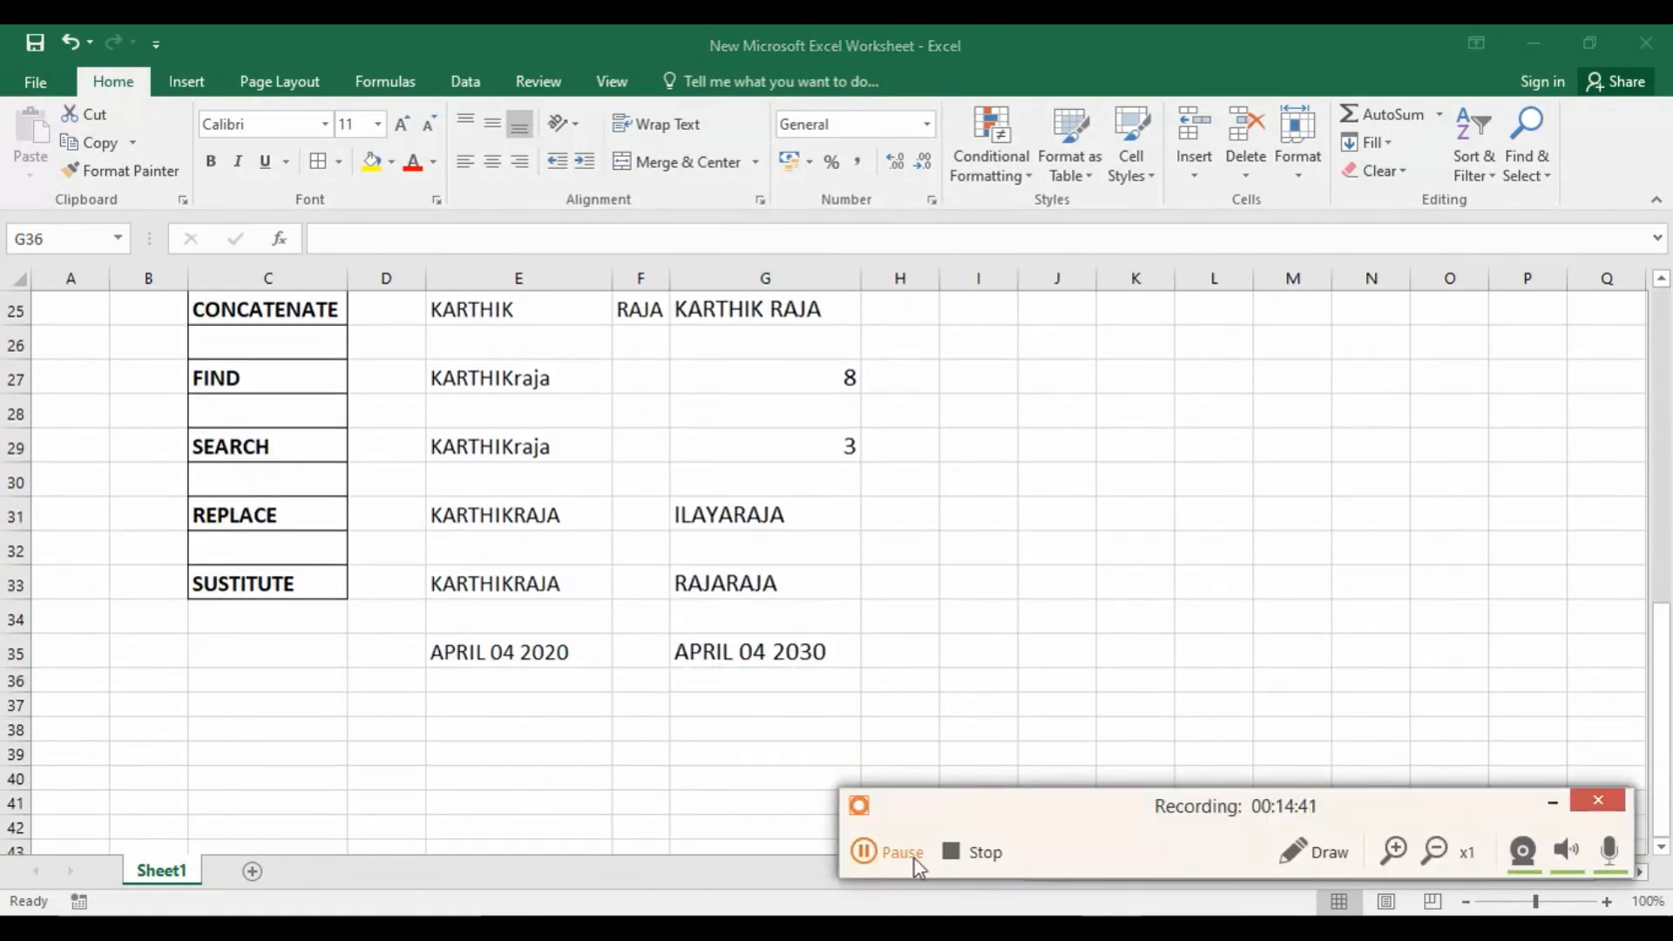
{"action": "left_click", "coordinate": [916, 861]}
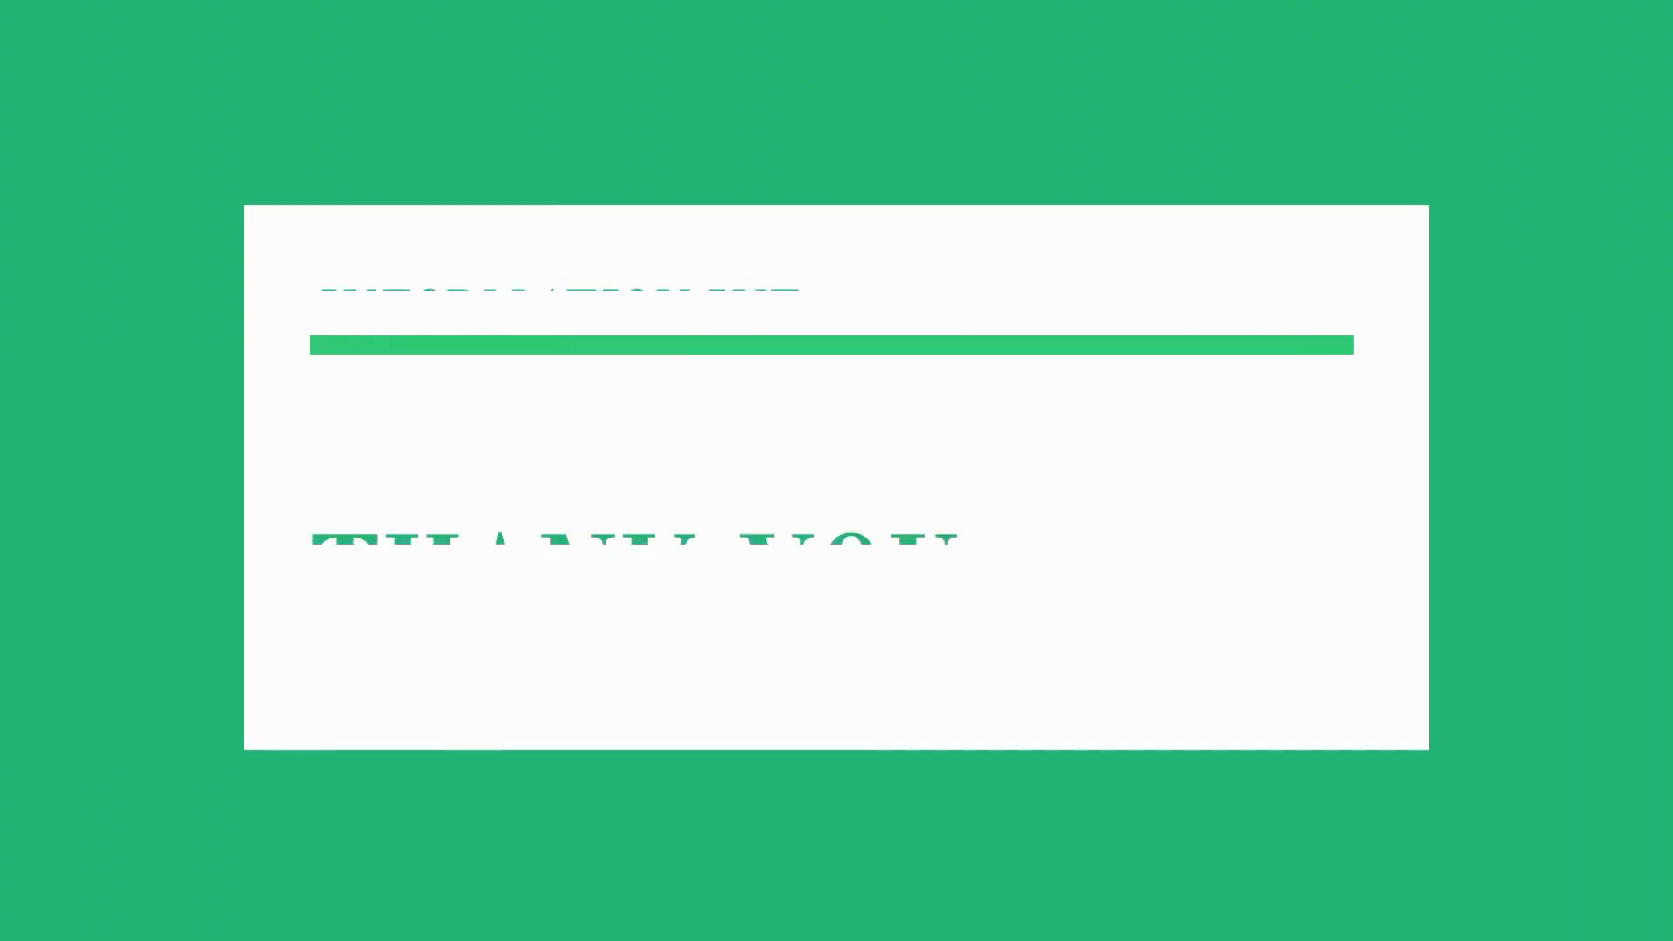